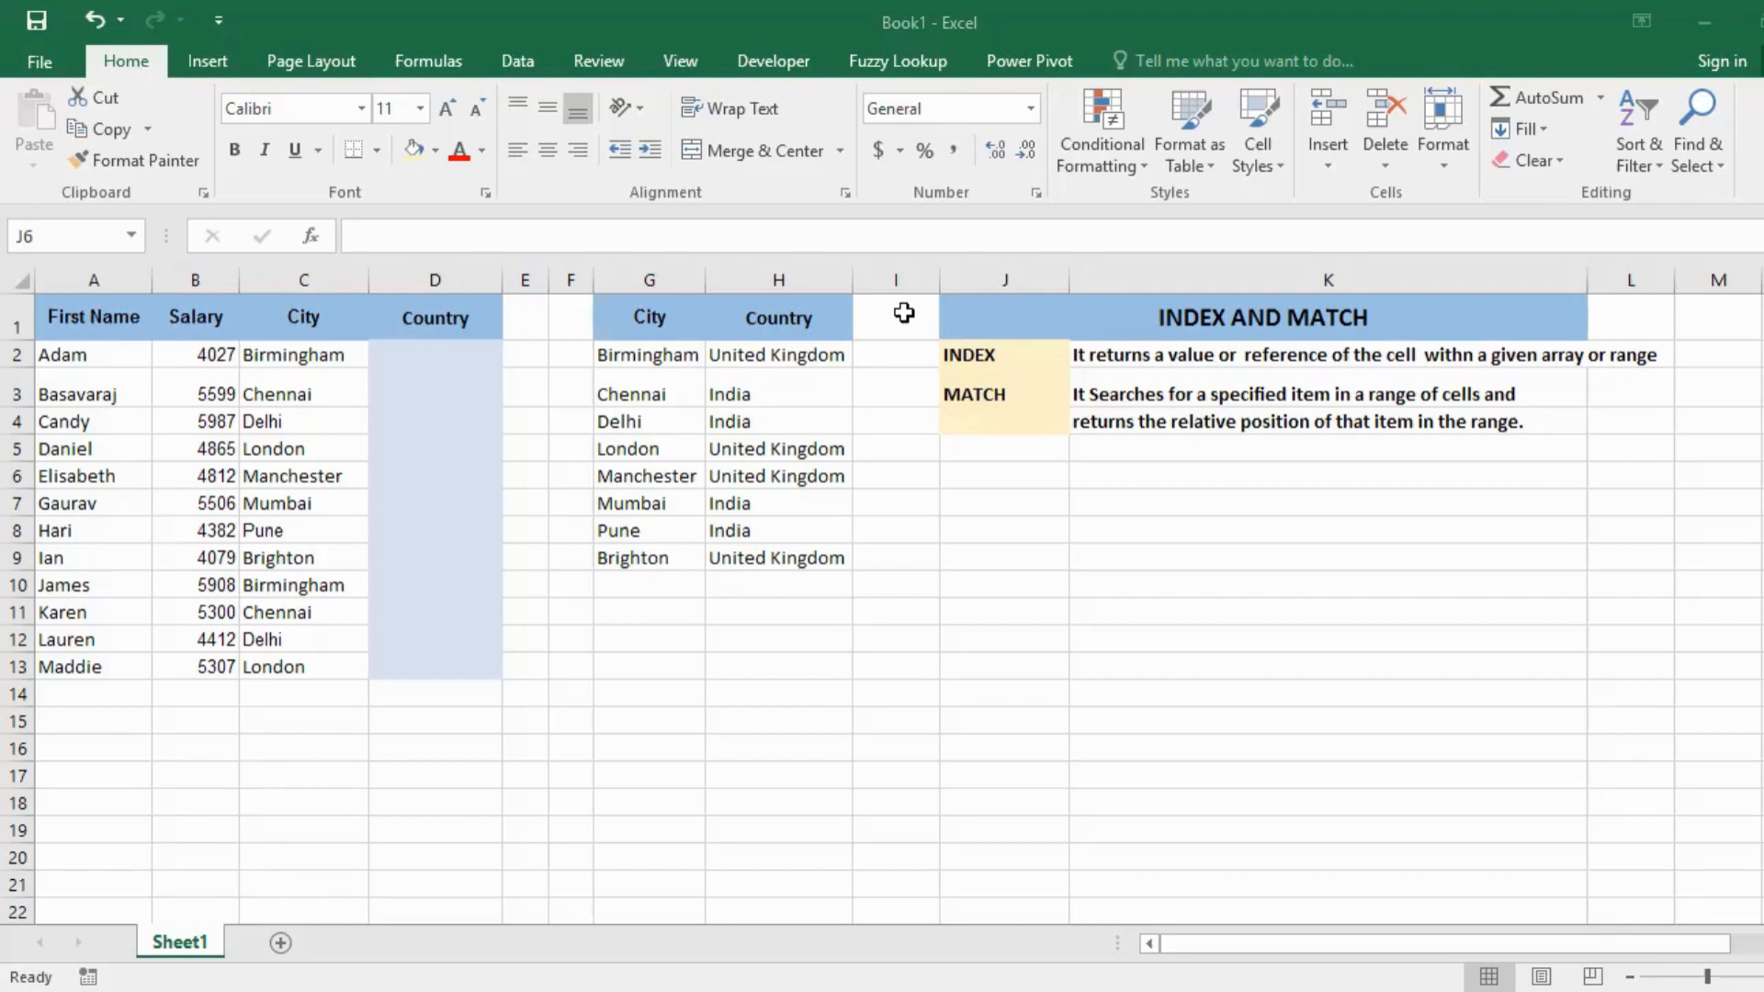
click(430, 353)
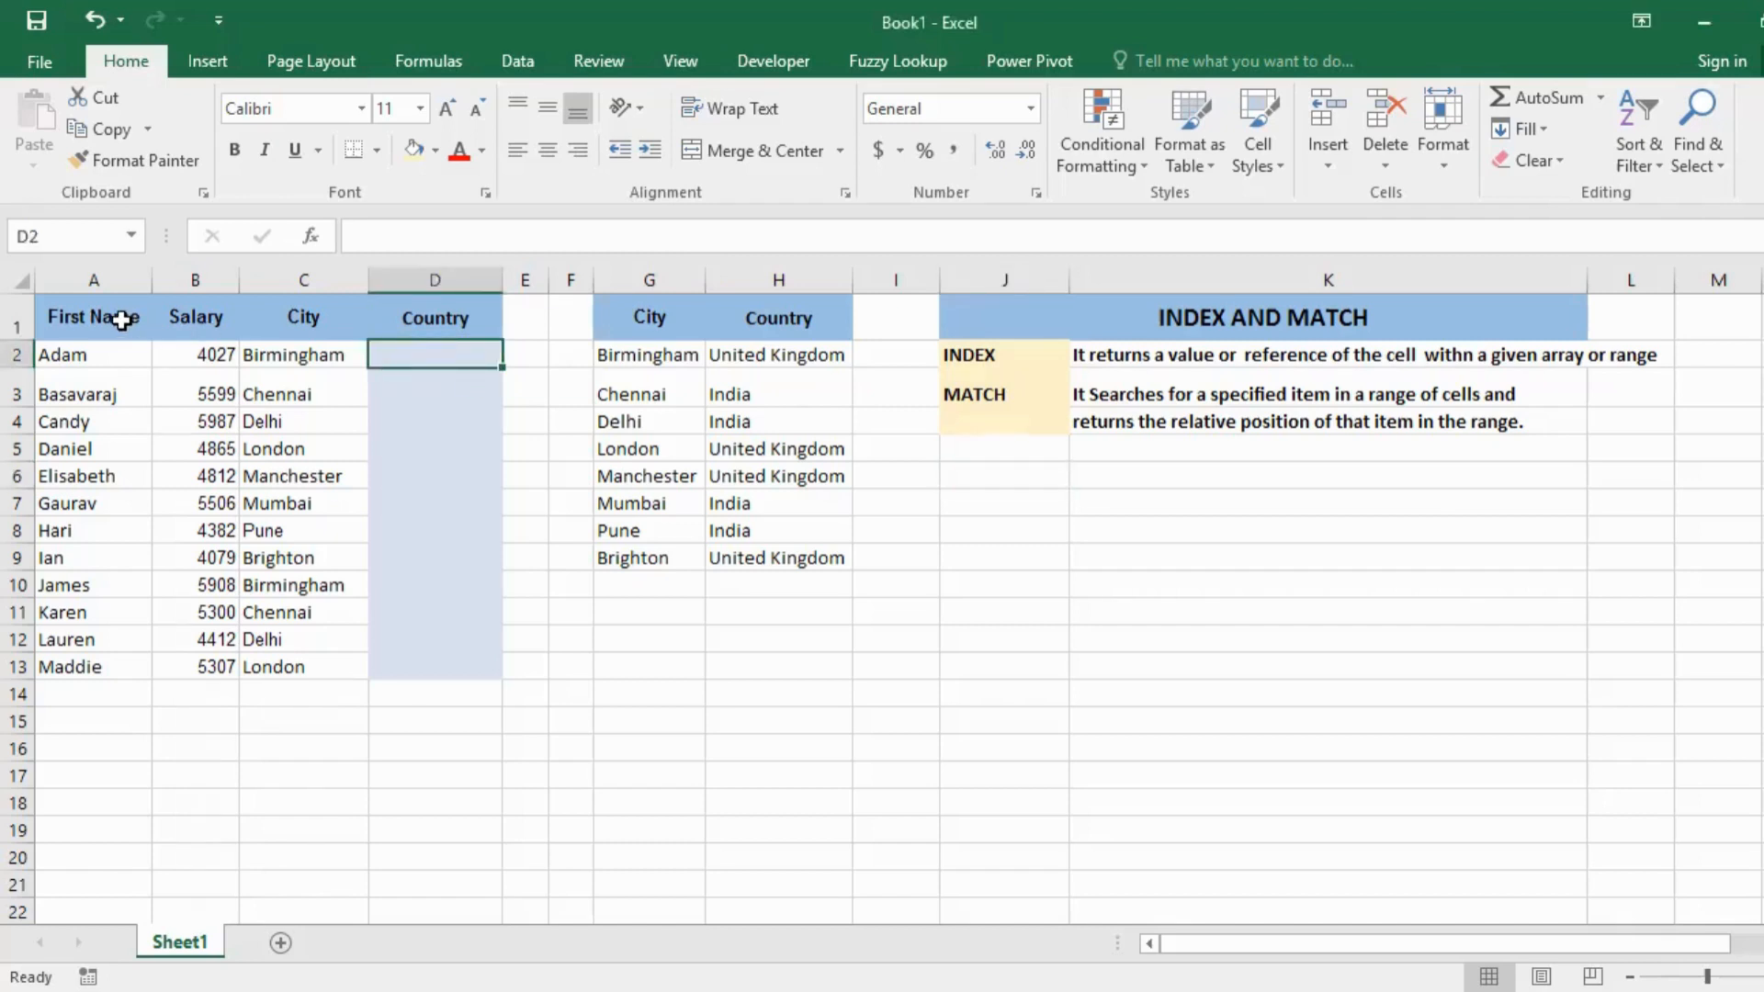
drag(122, 318, 484, 678)
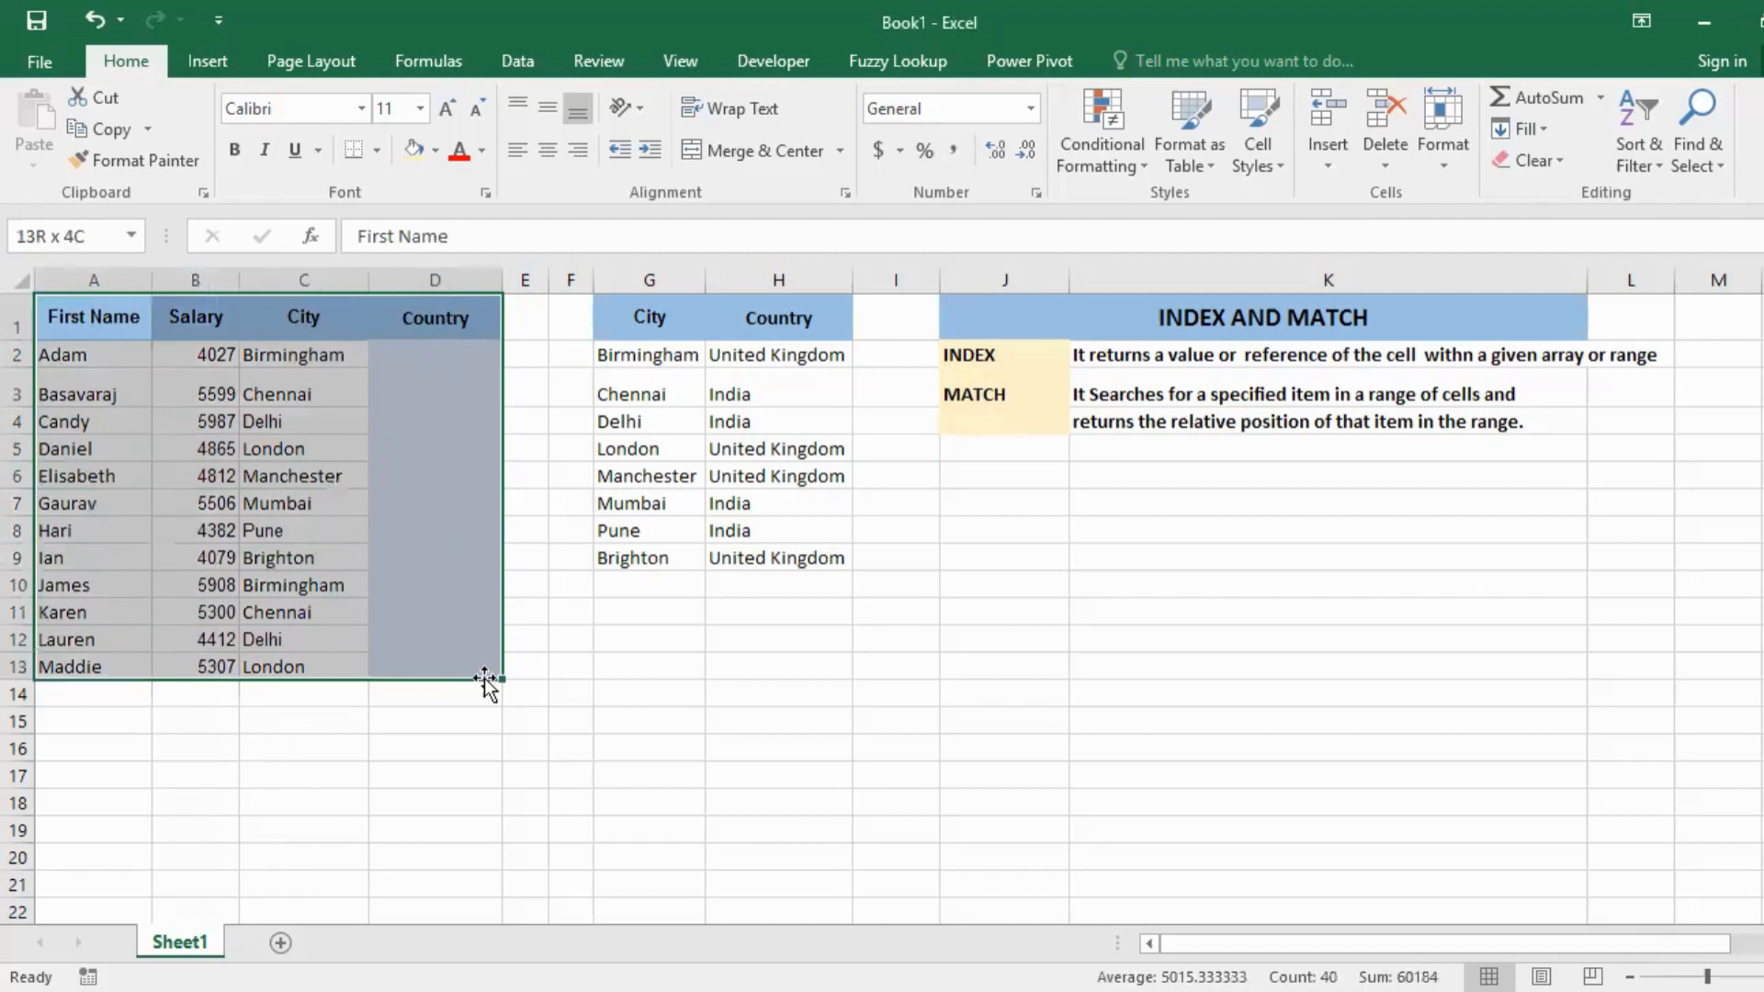
drag(677, 312, 823, 555)
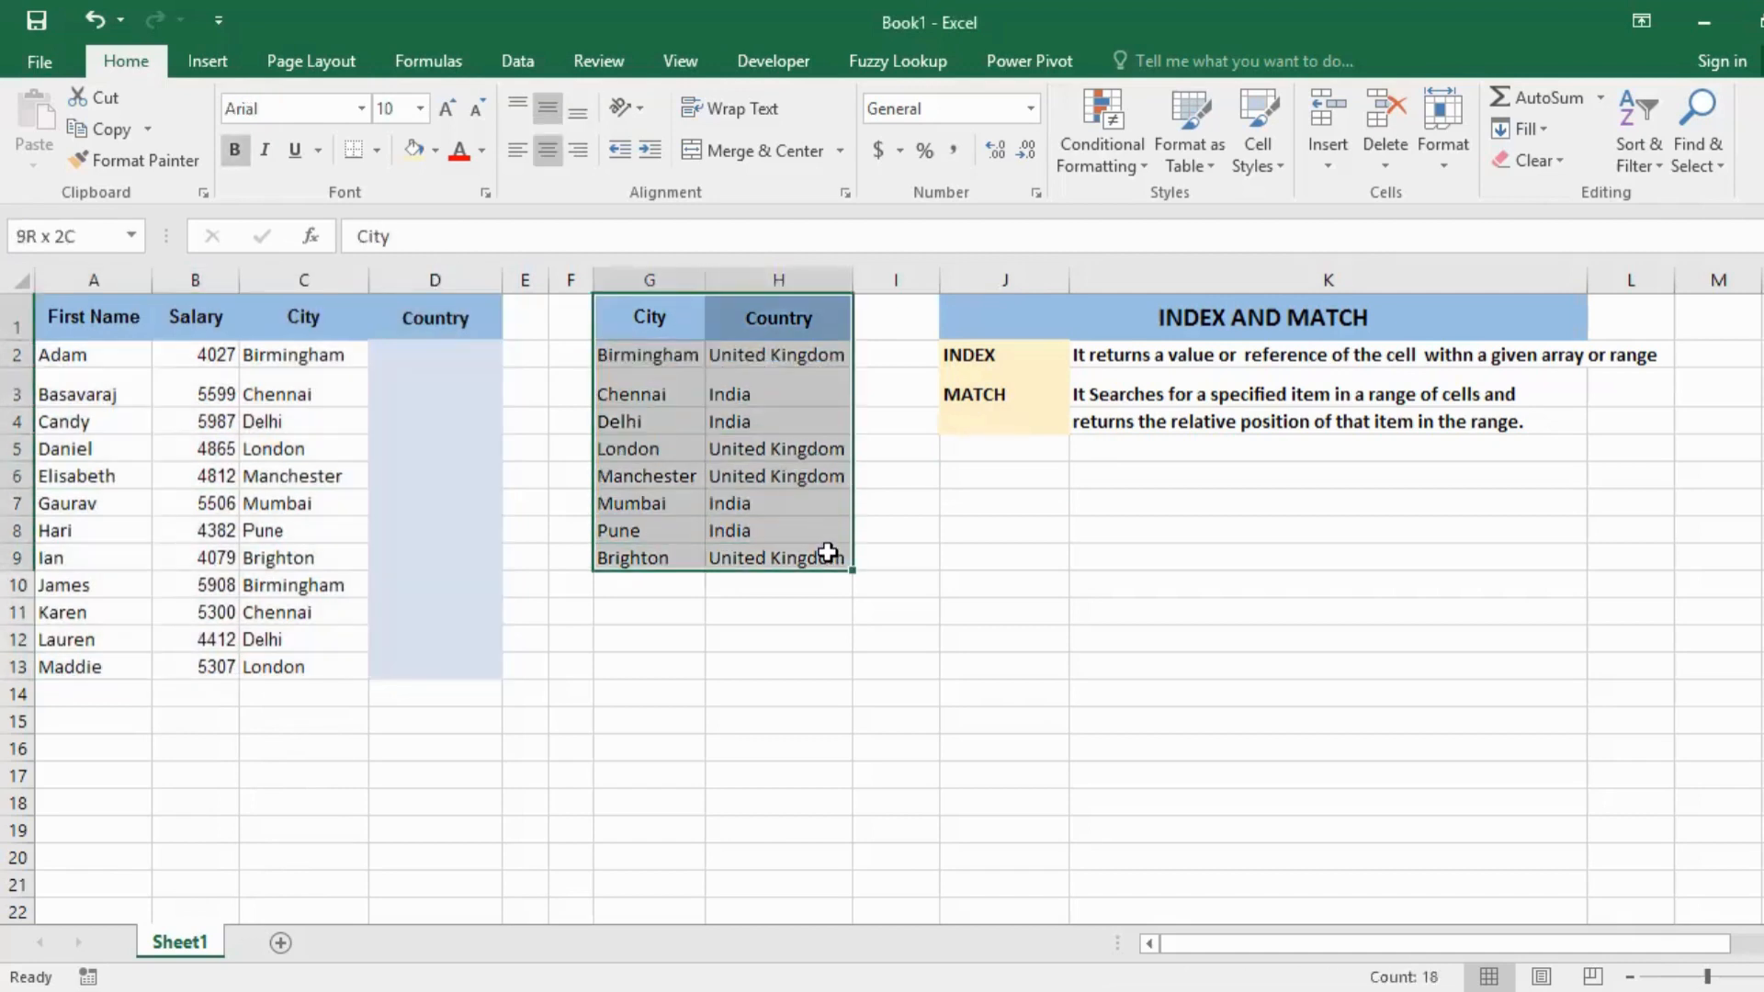
click(460, 356)
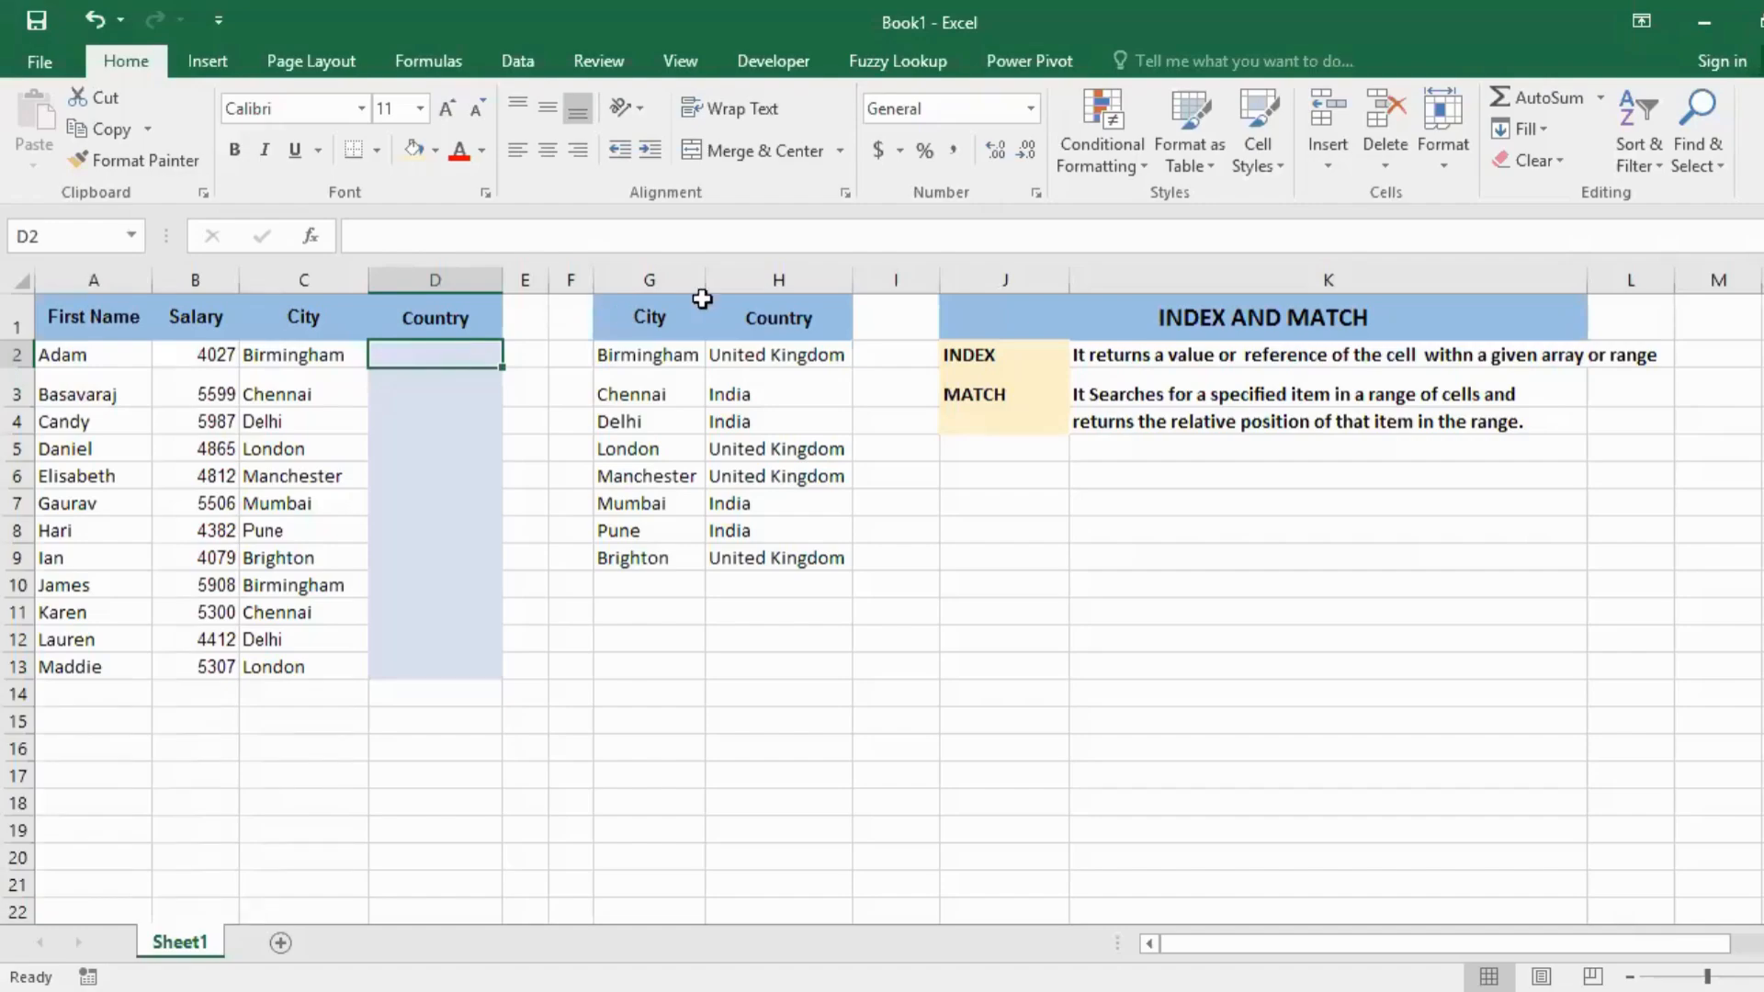
drag(615, 327, 817, 562)
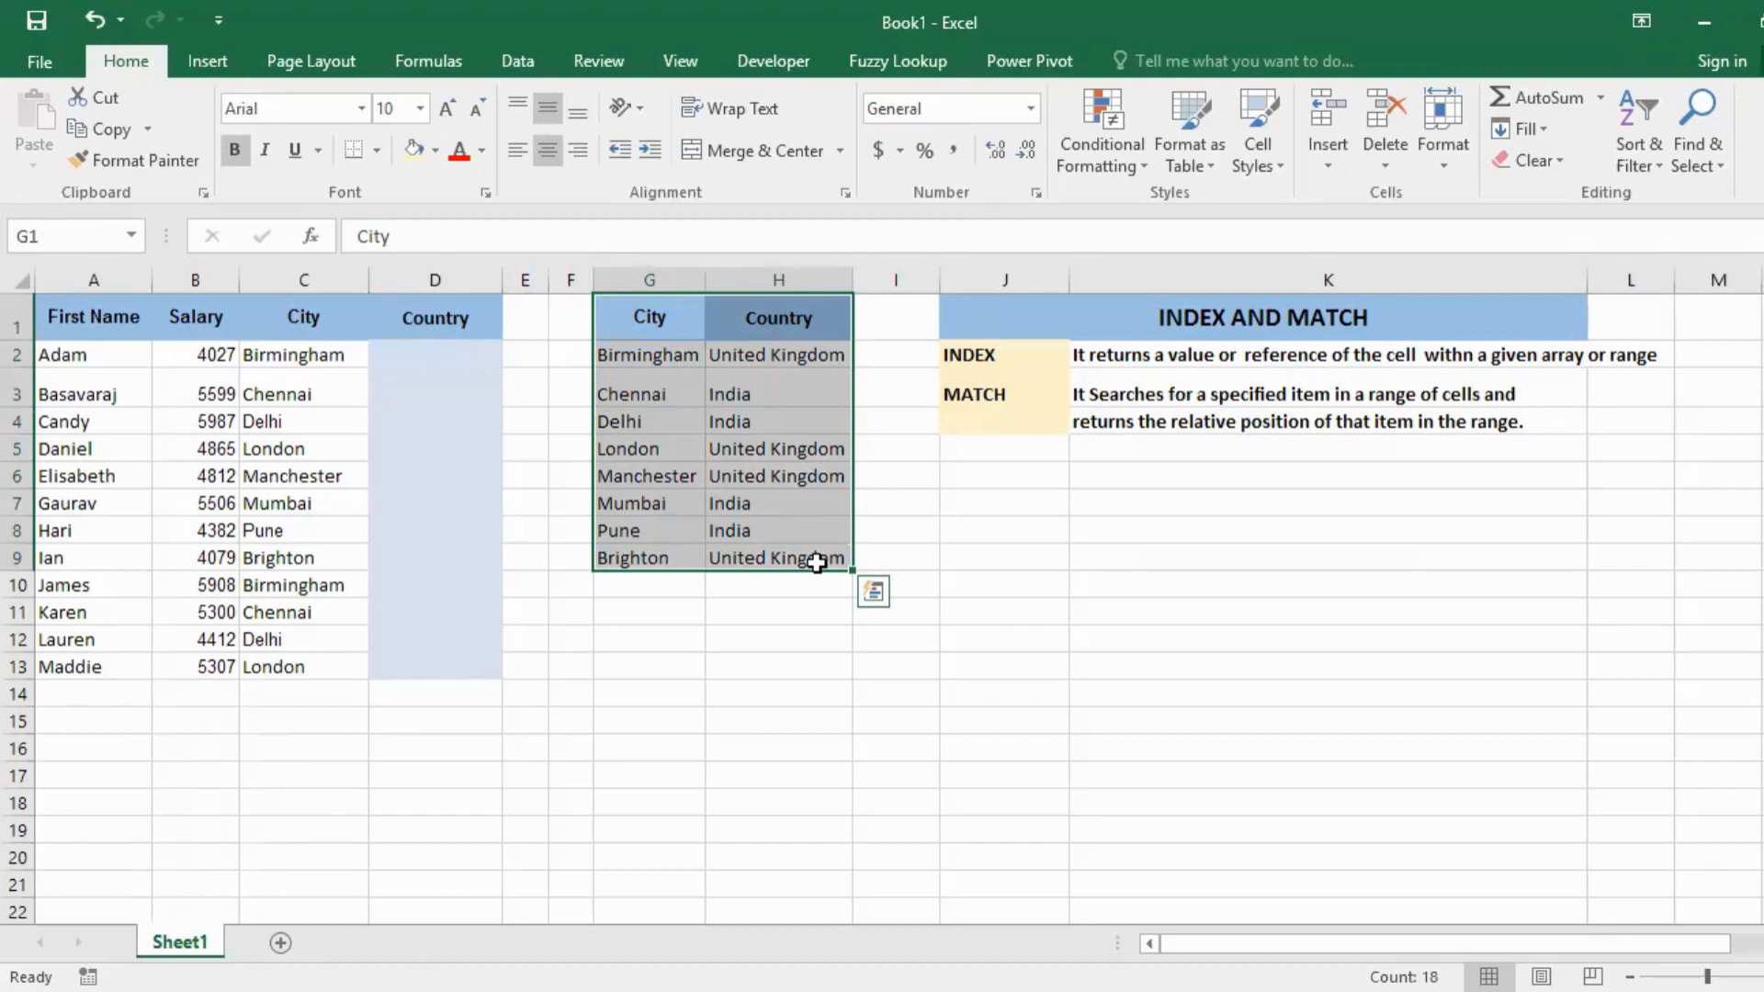
- Start an INDEX formula in cell D2 with the city and country lookup table G1:H9 as its array
click(473, 358)
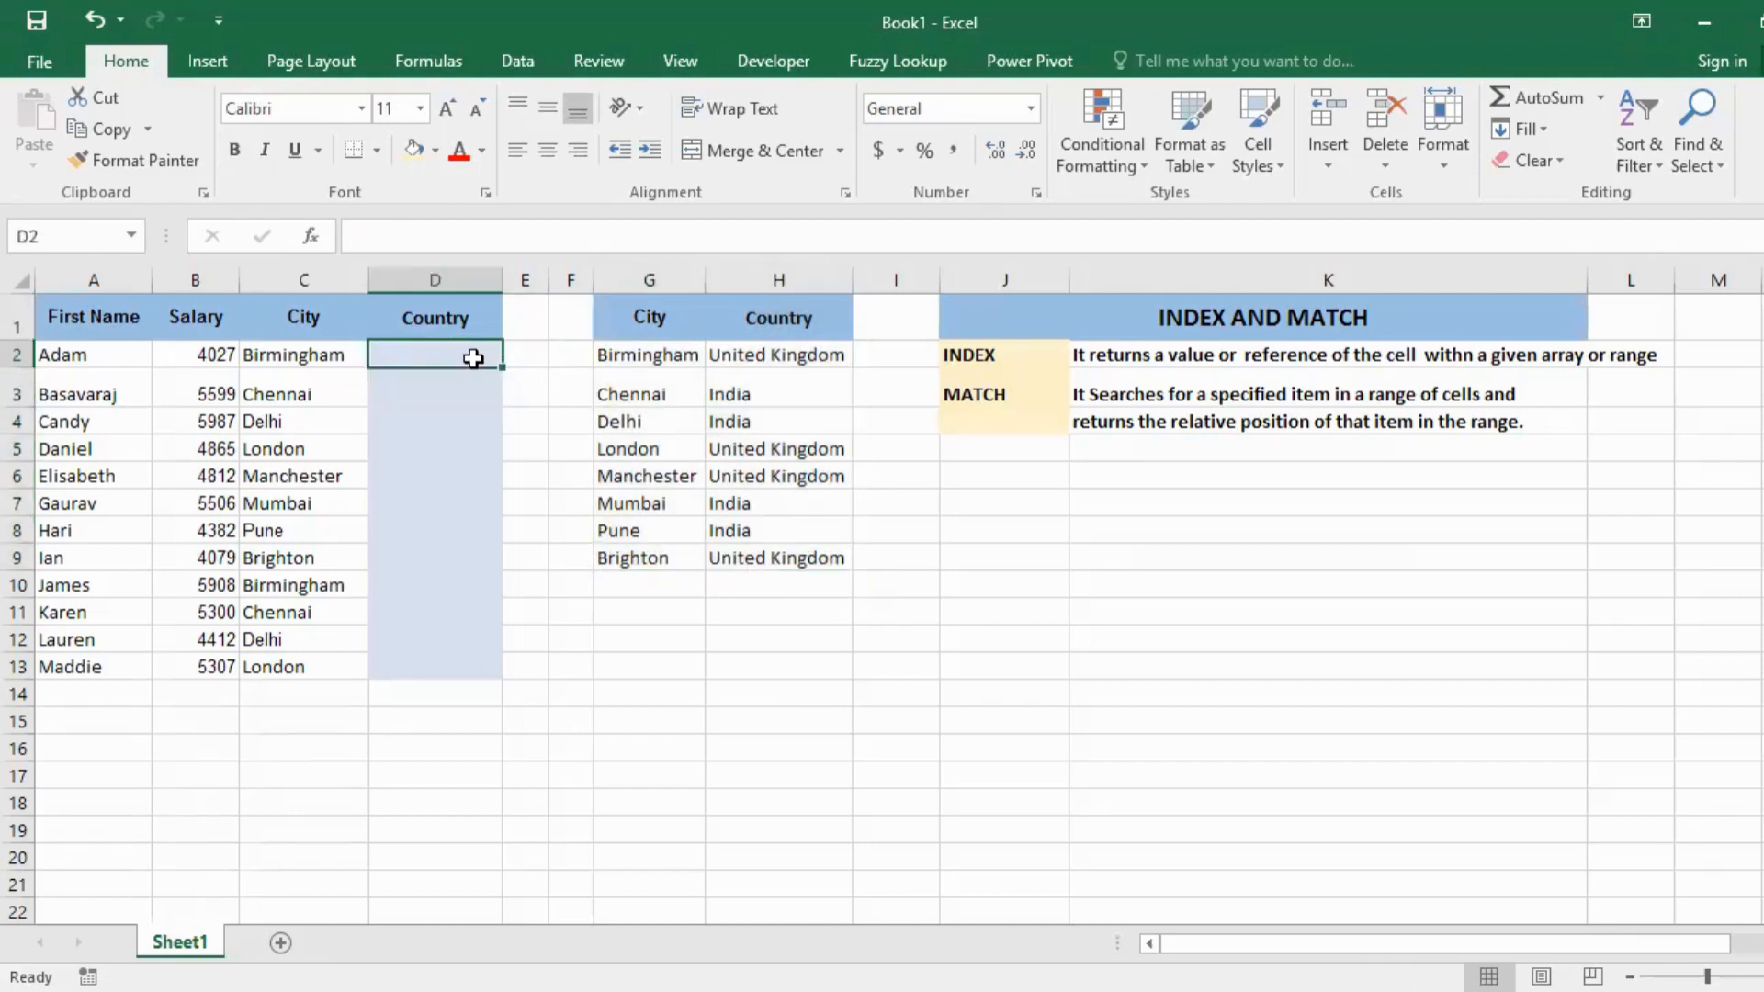
text(=i)
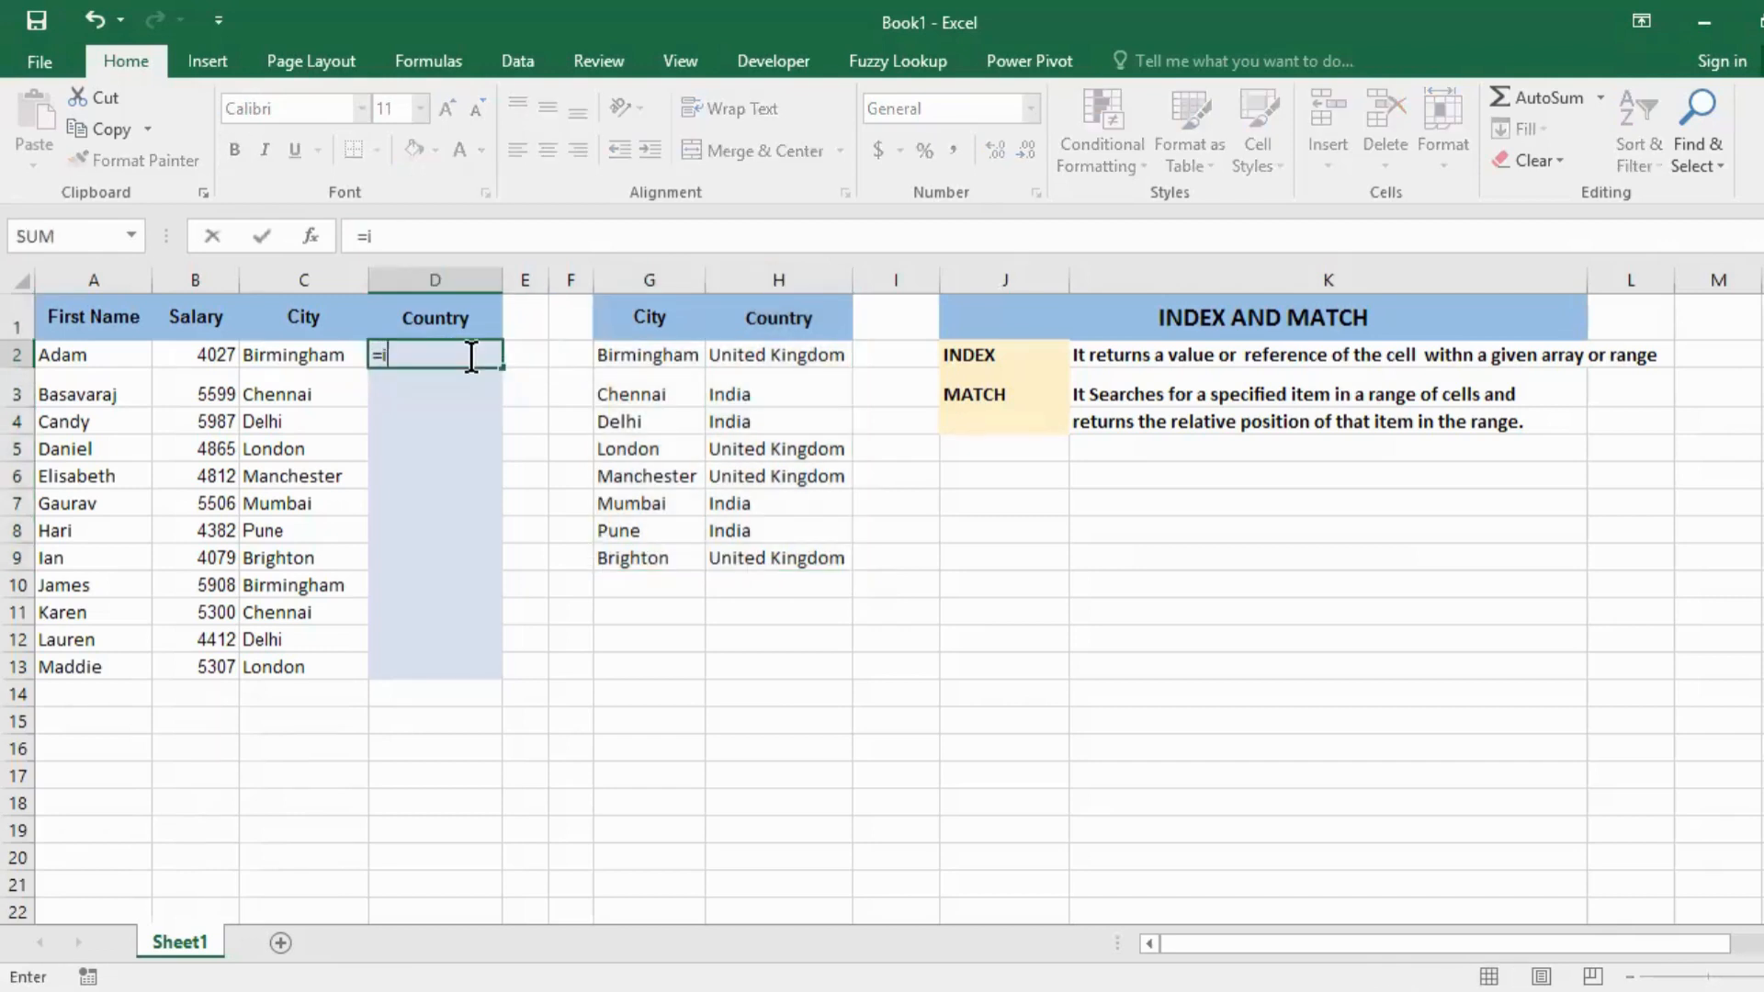
text(n)
double_click(457, 382)
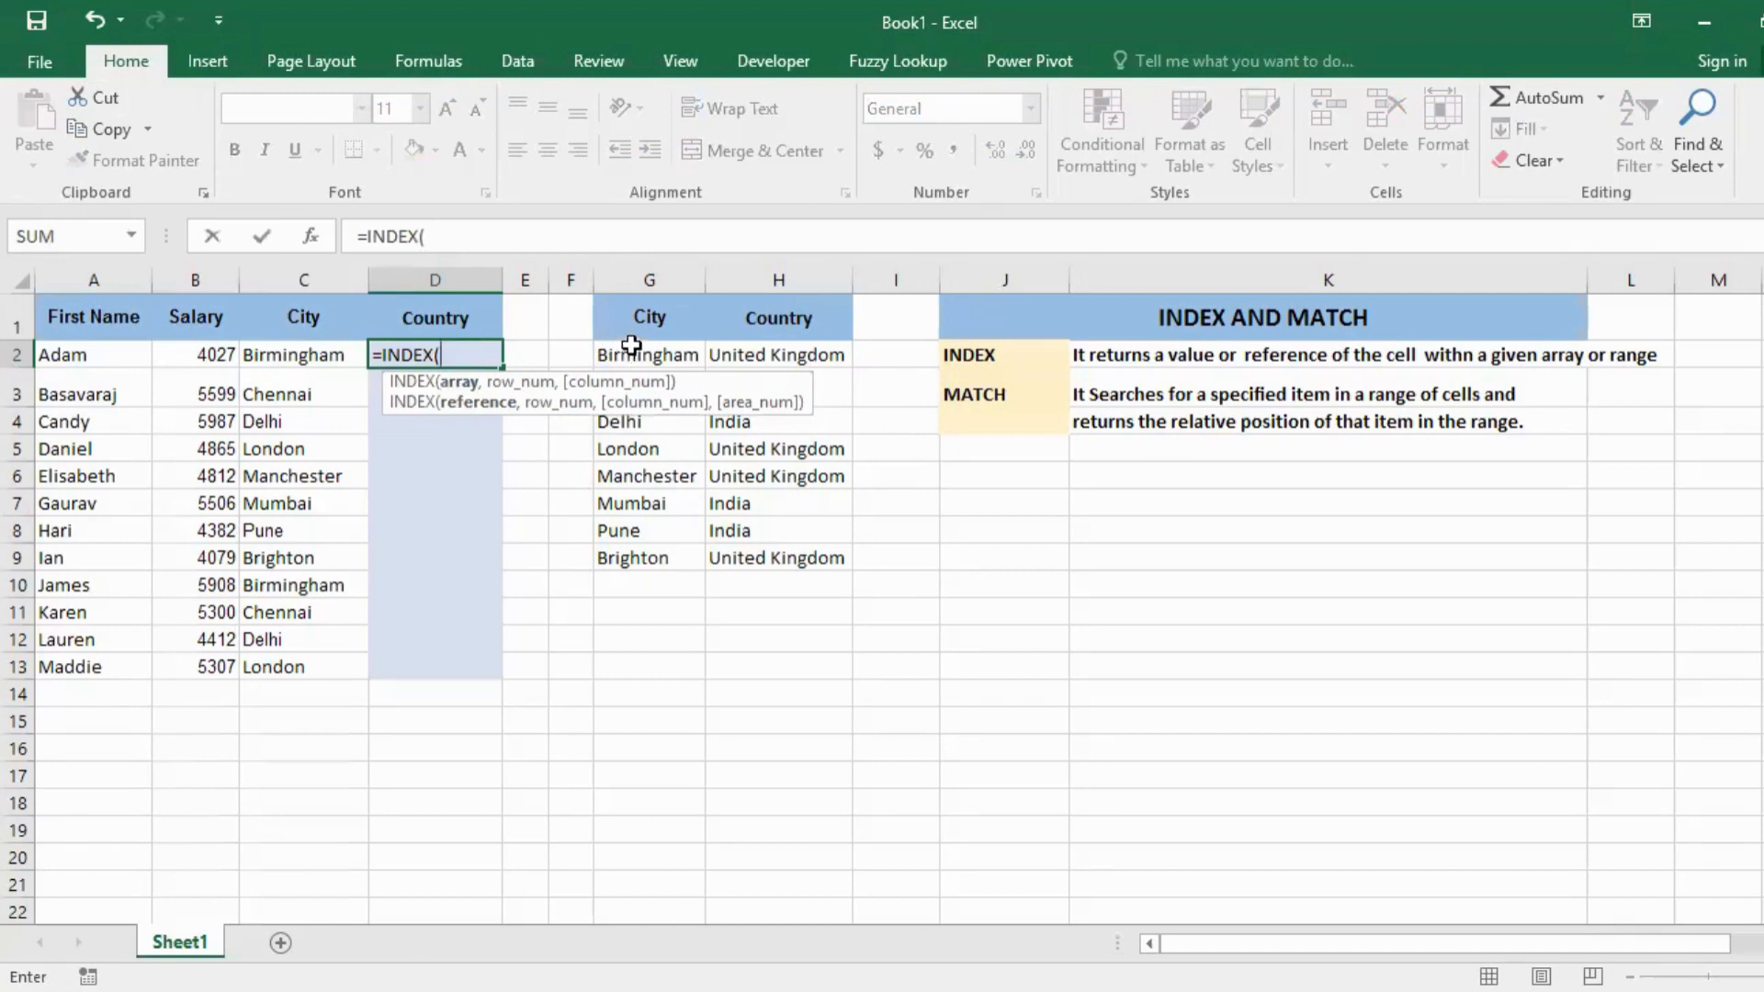
click(643, 319)
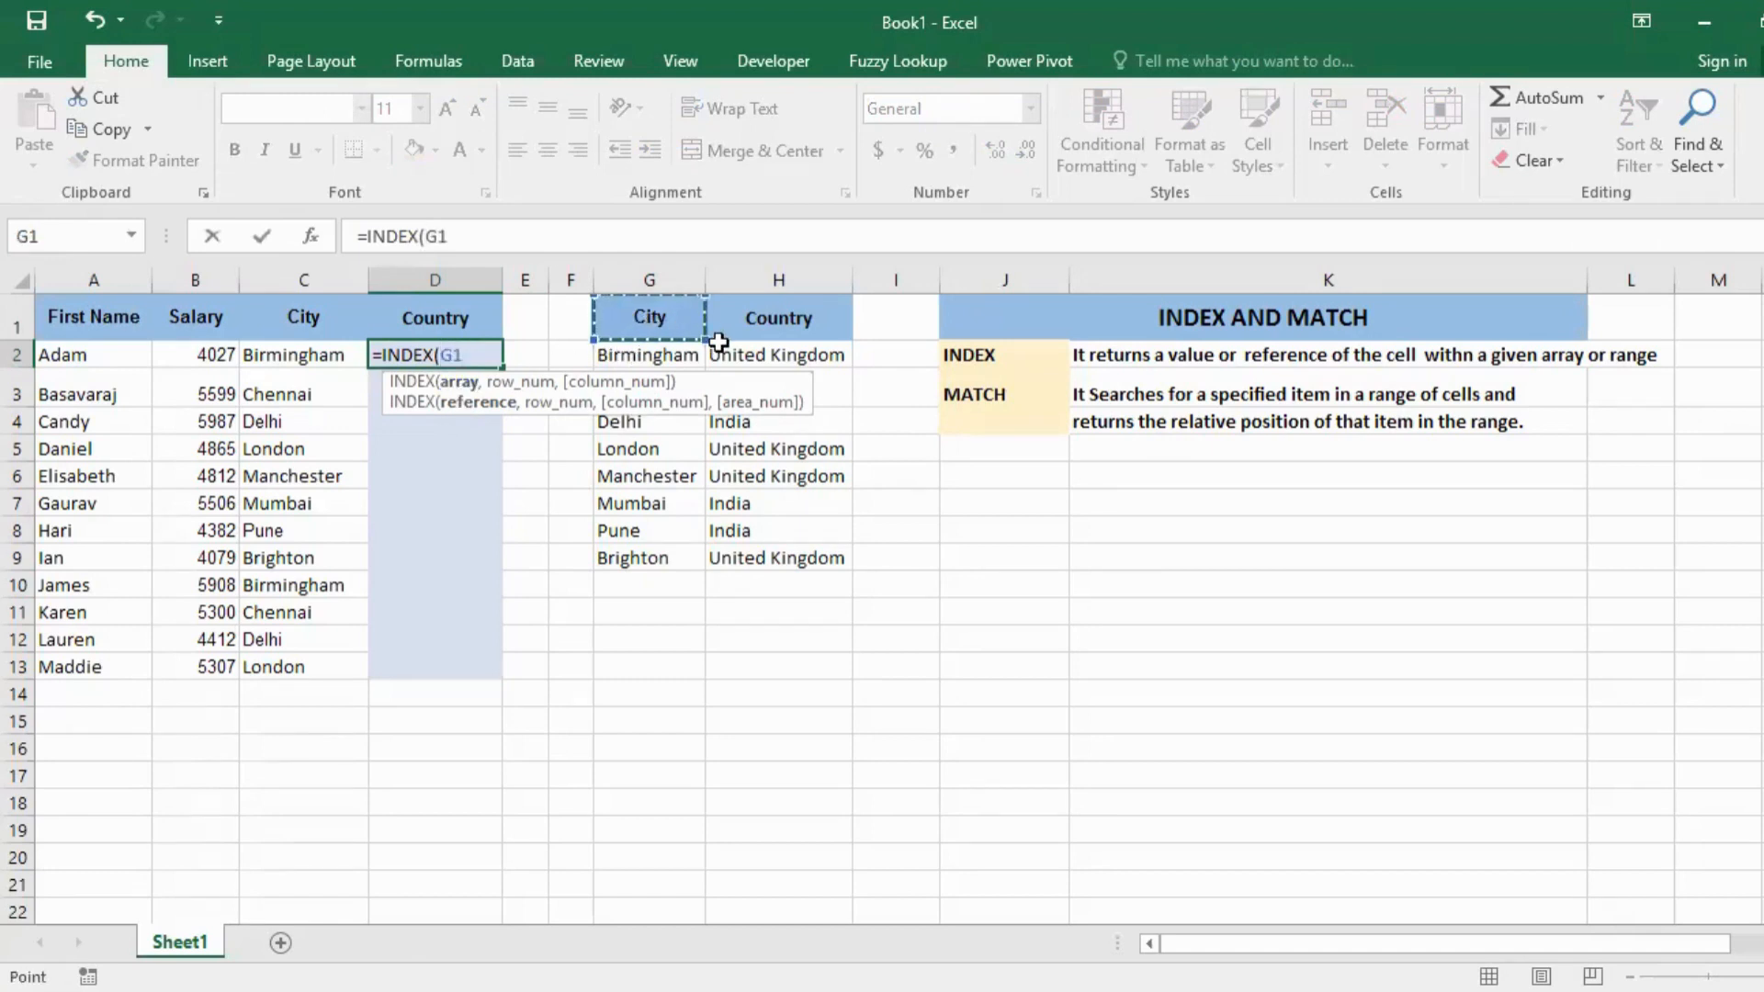
drag(729, 353, 773, 566)
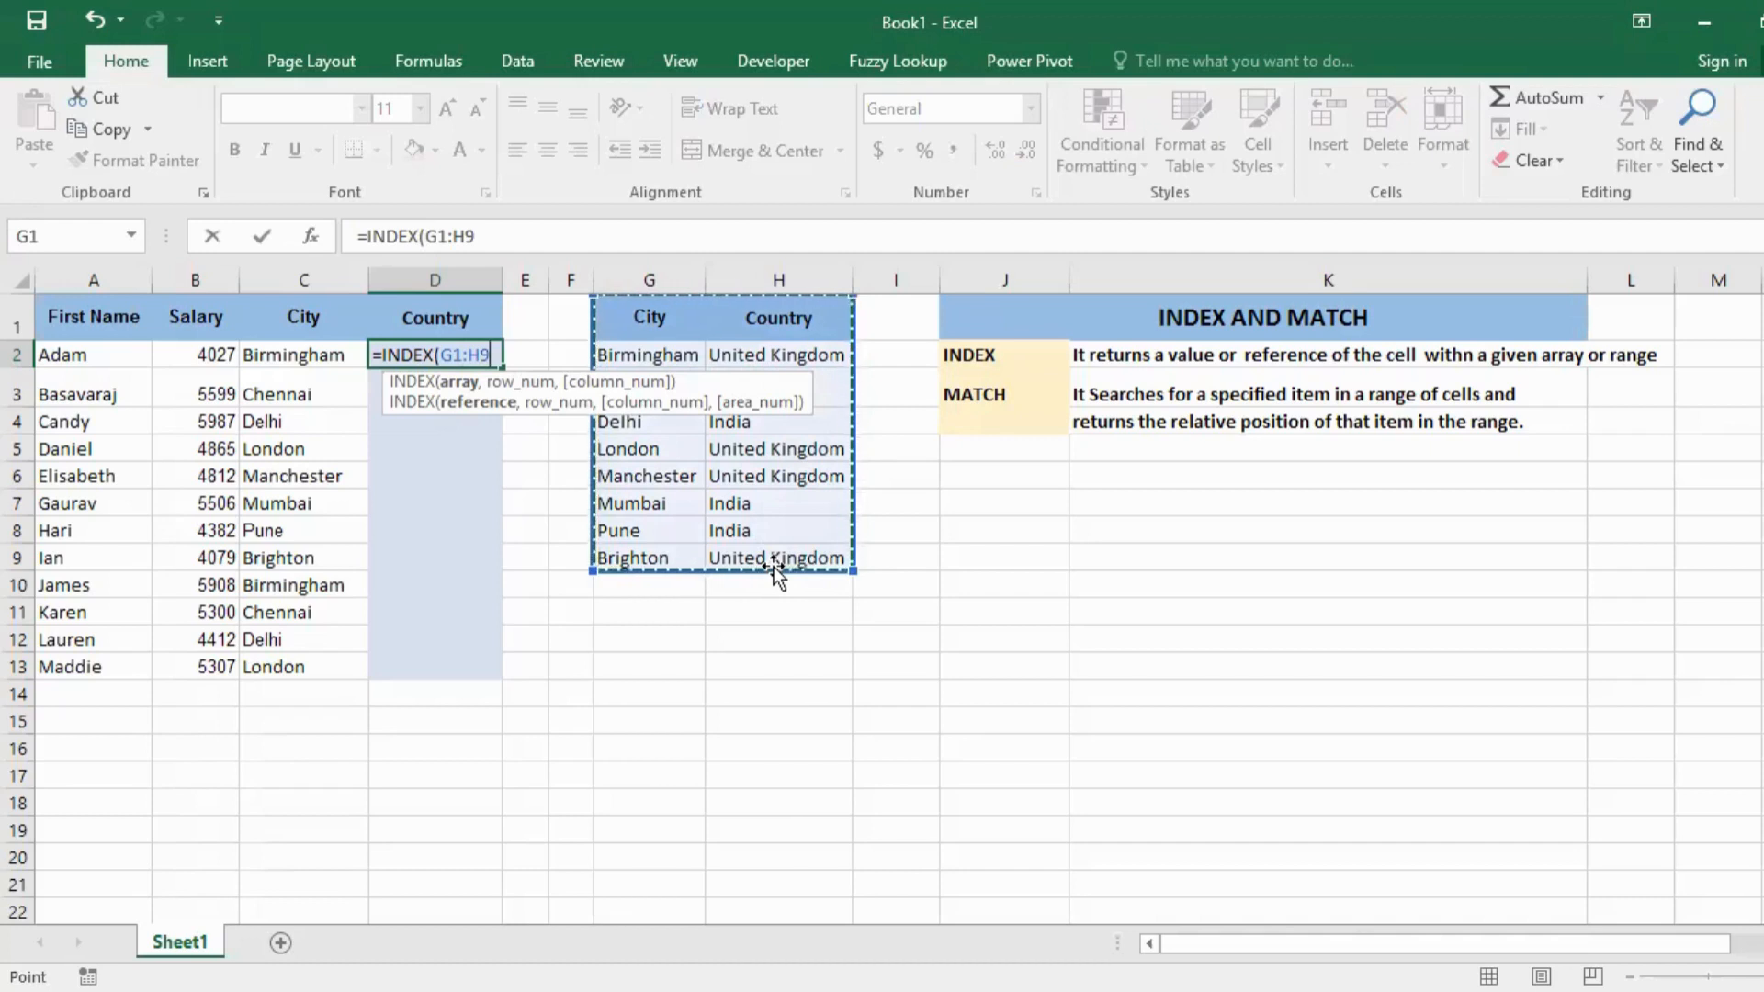
text(,)
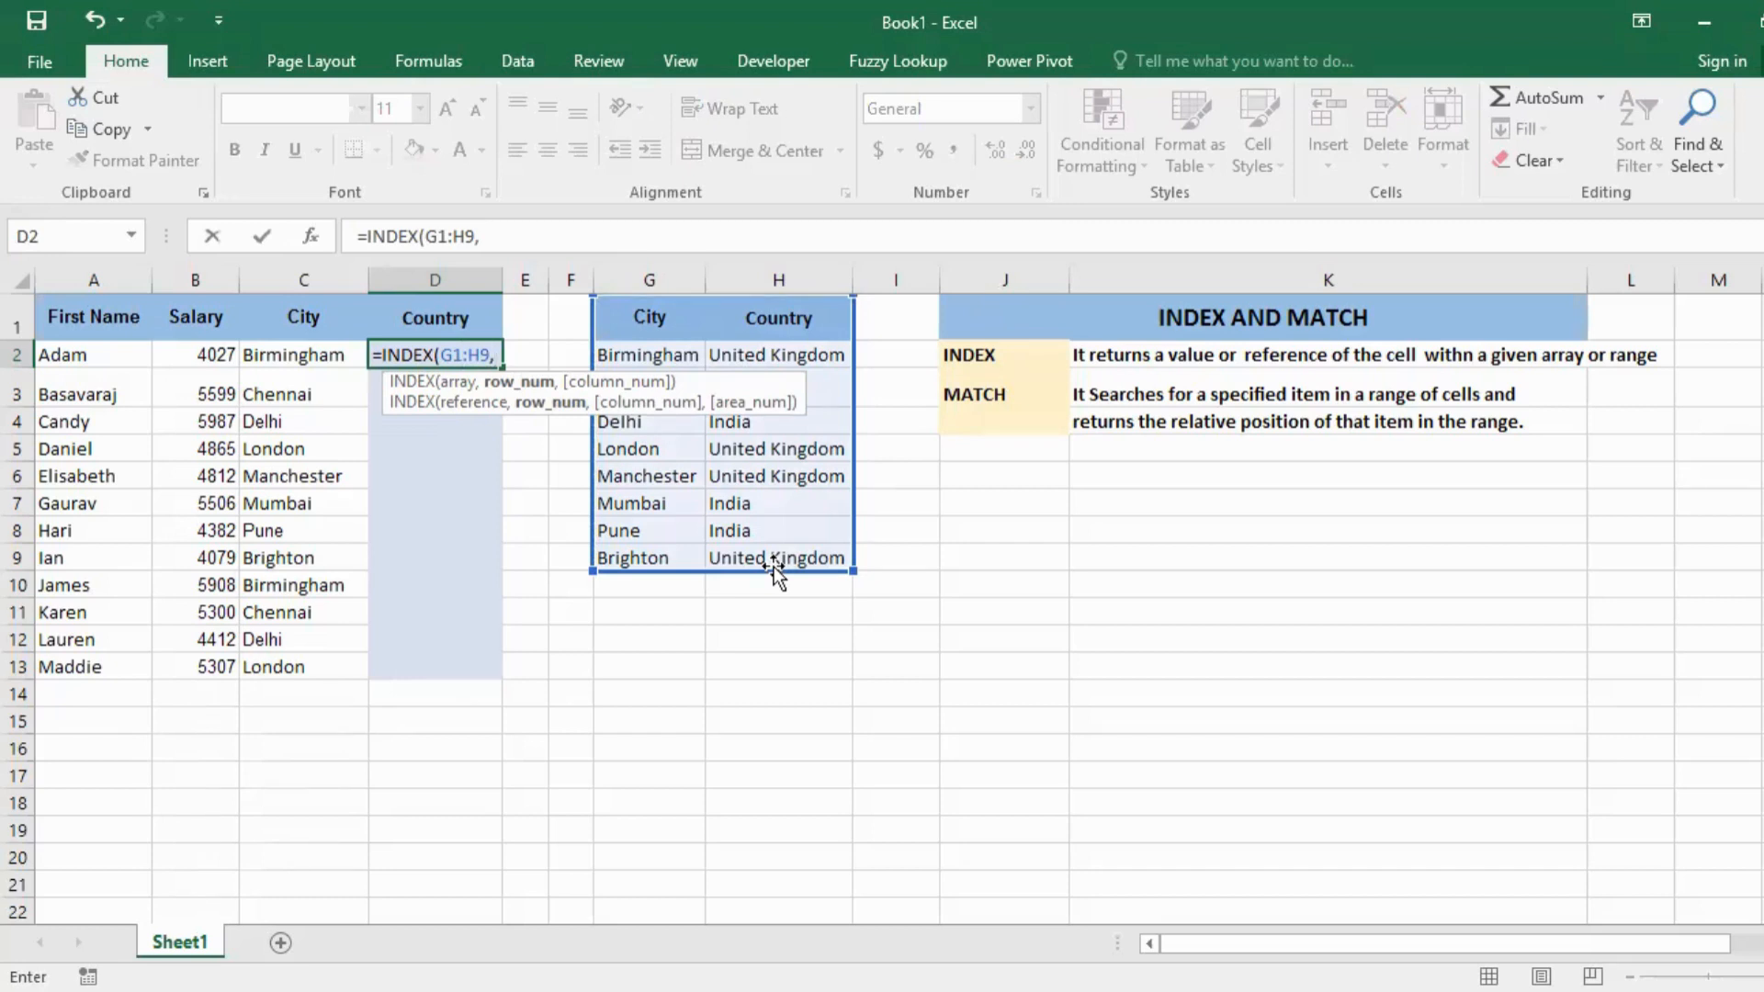
- Nest a MATCH function as the row number of the INDEX formula, with C2 as its lookup value
text(m)
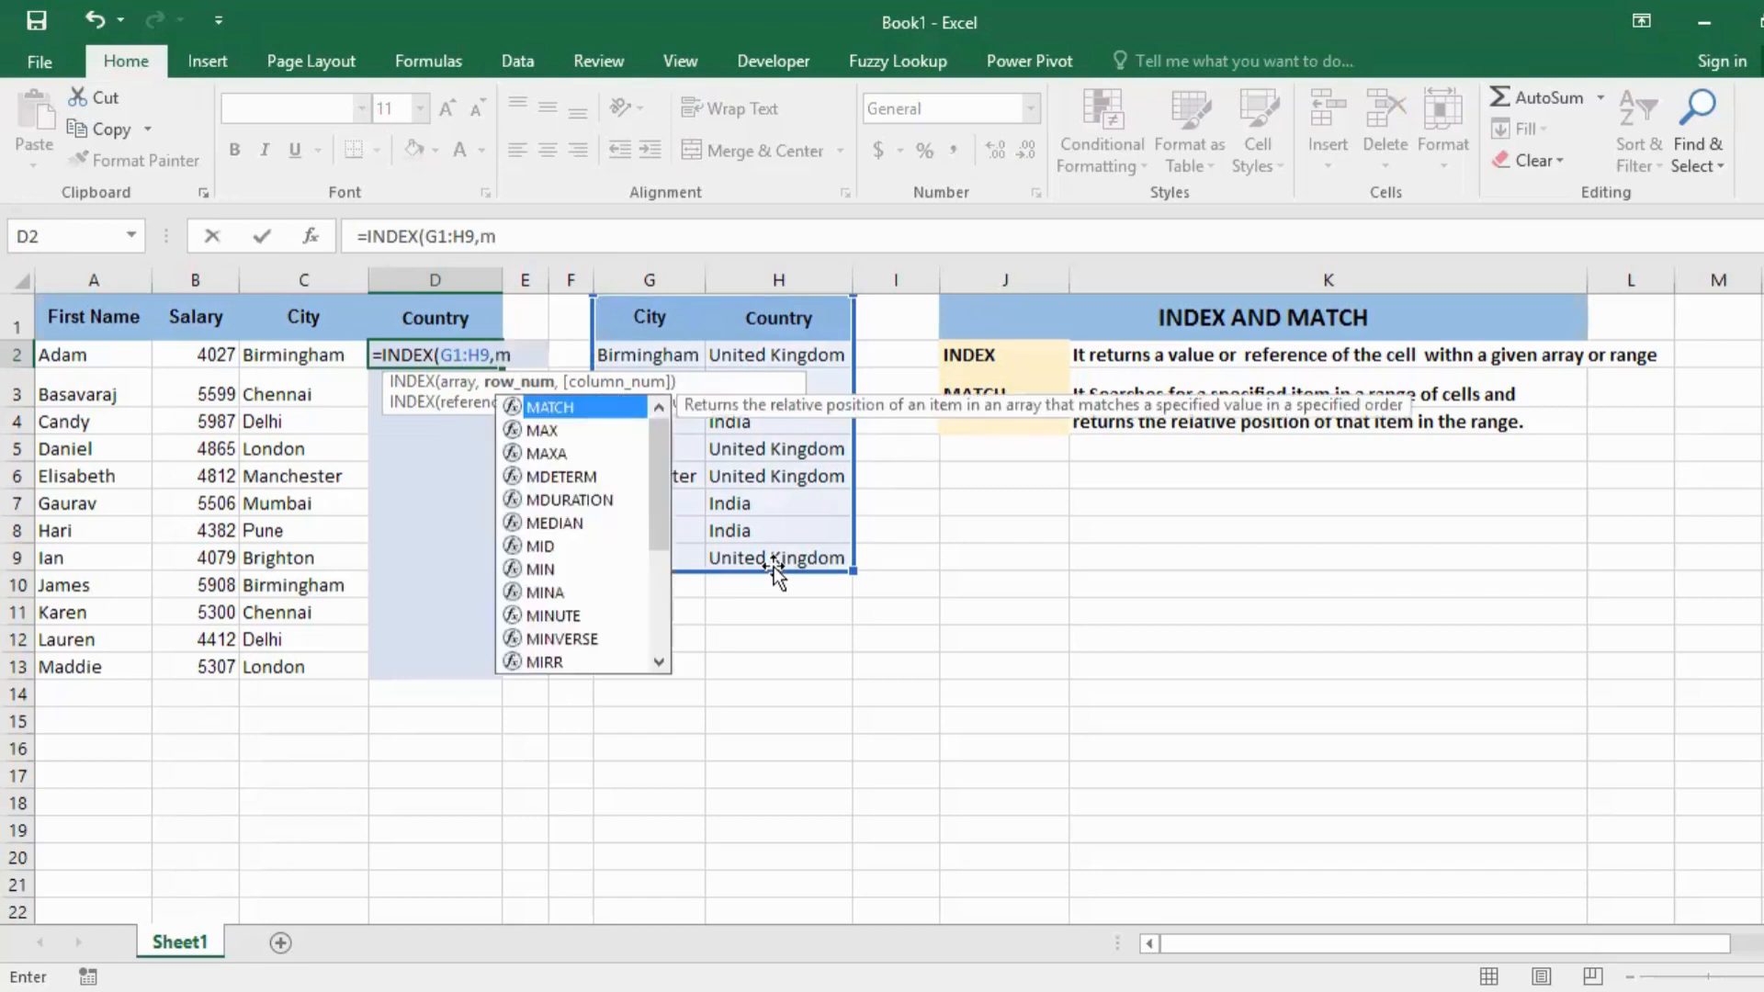
text(atch)
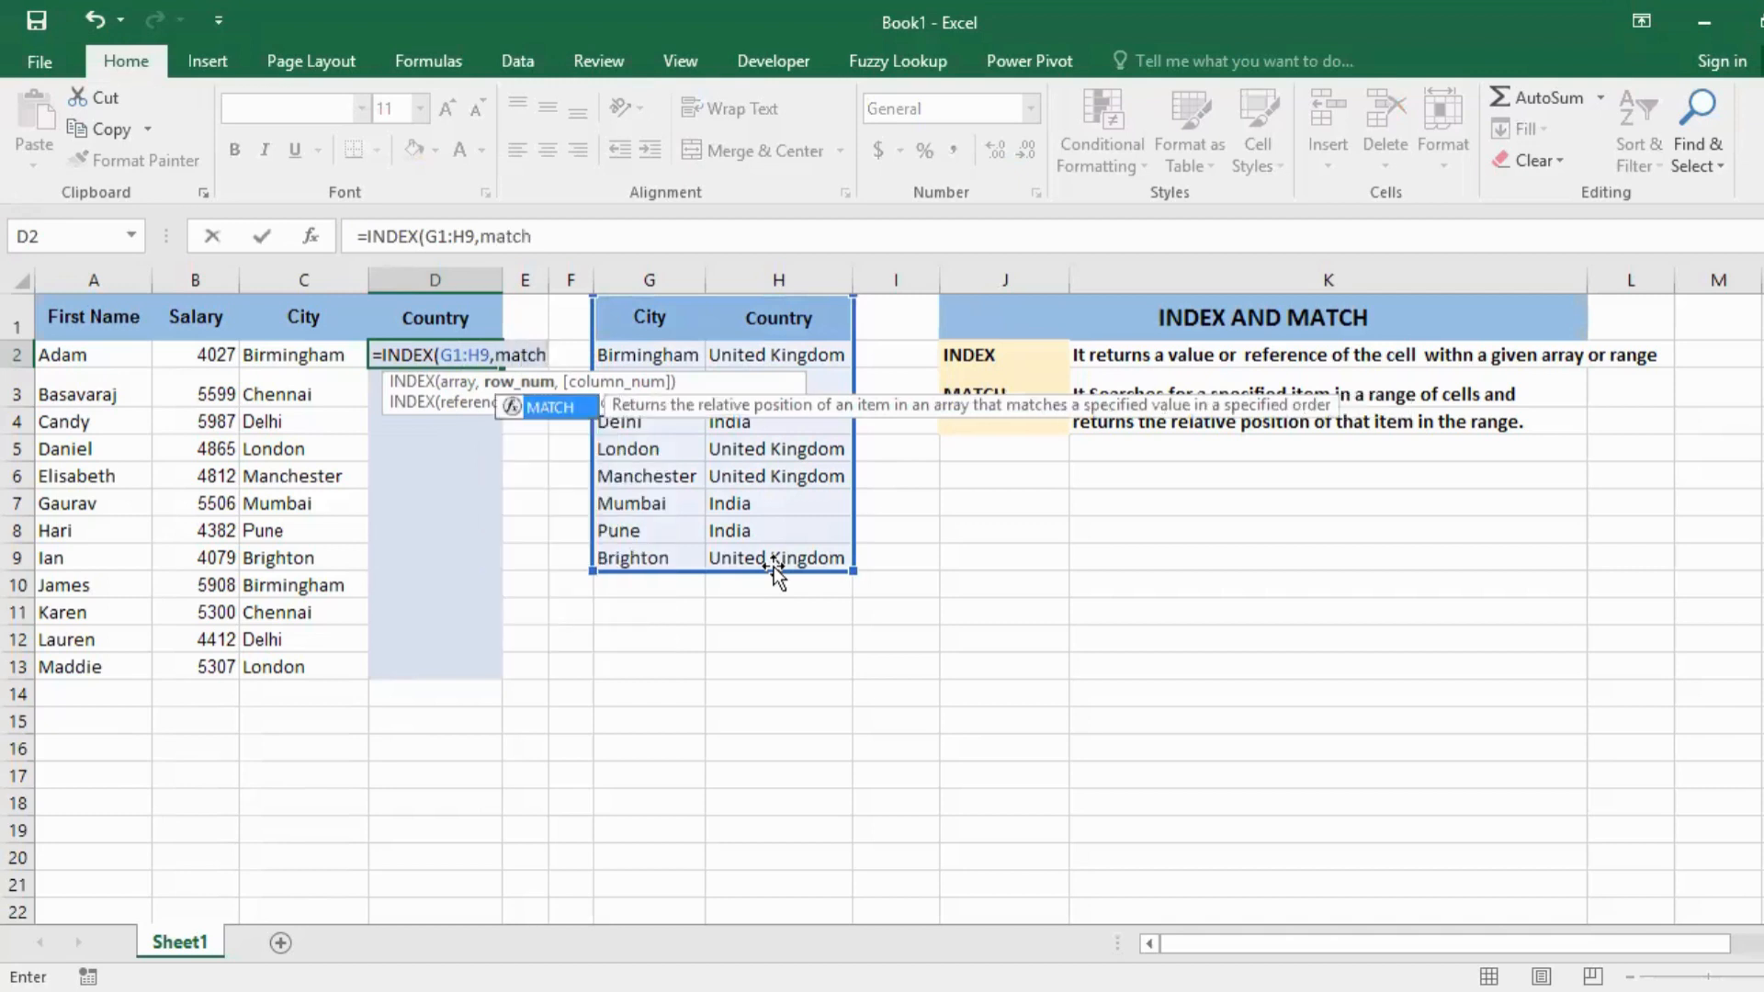
key(Tab)
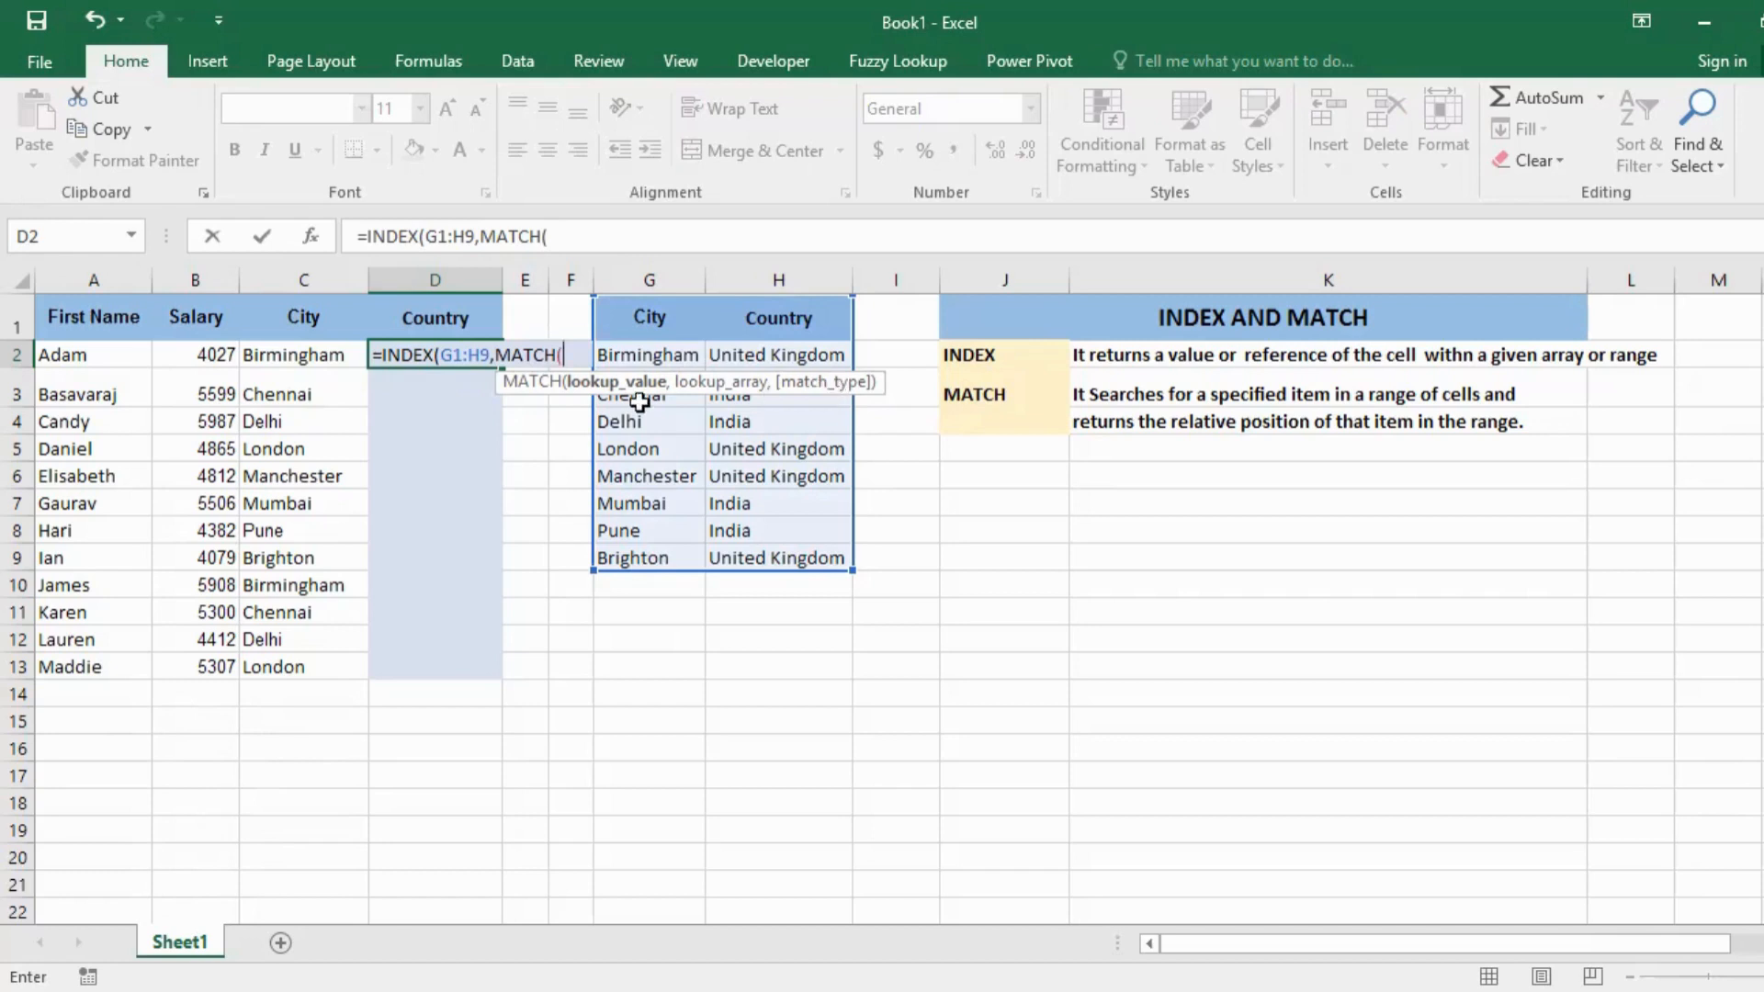
click(296, 354)
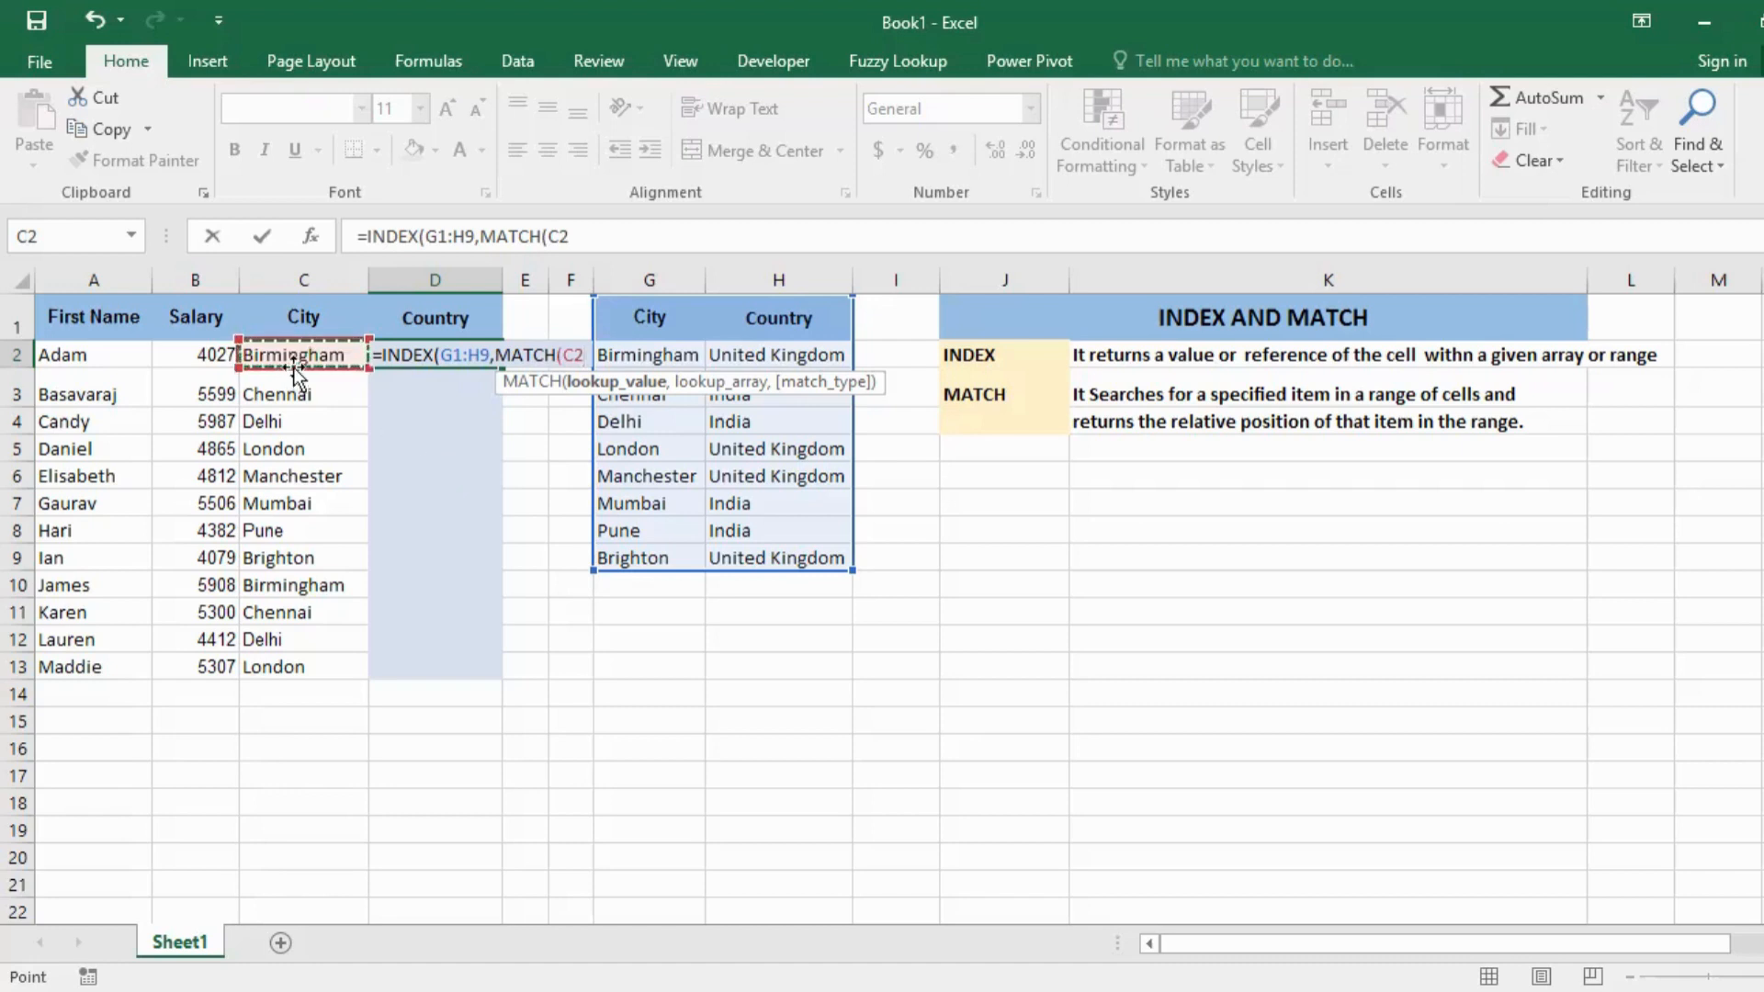
text(,)
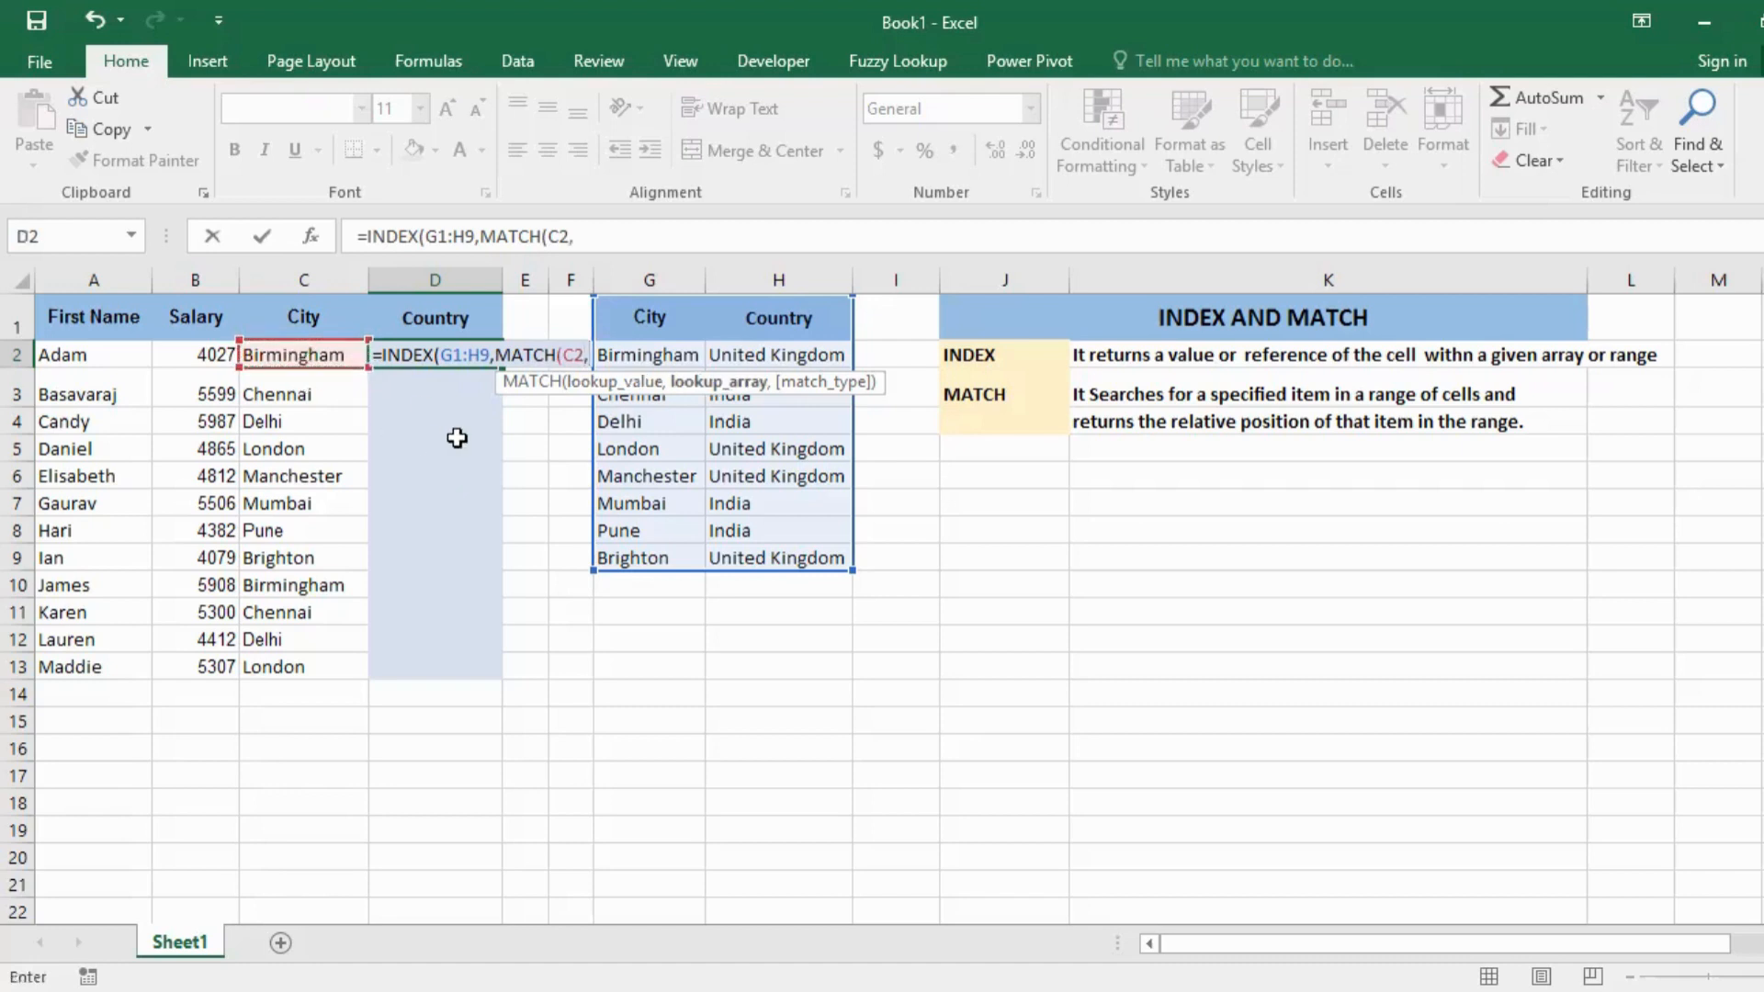
- Set the MATCH lookup array to G1:G9 with match type 0 for an exact match, and close the function
click(617, 311)
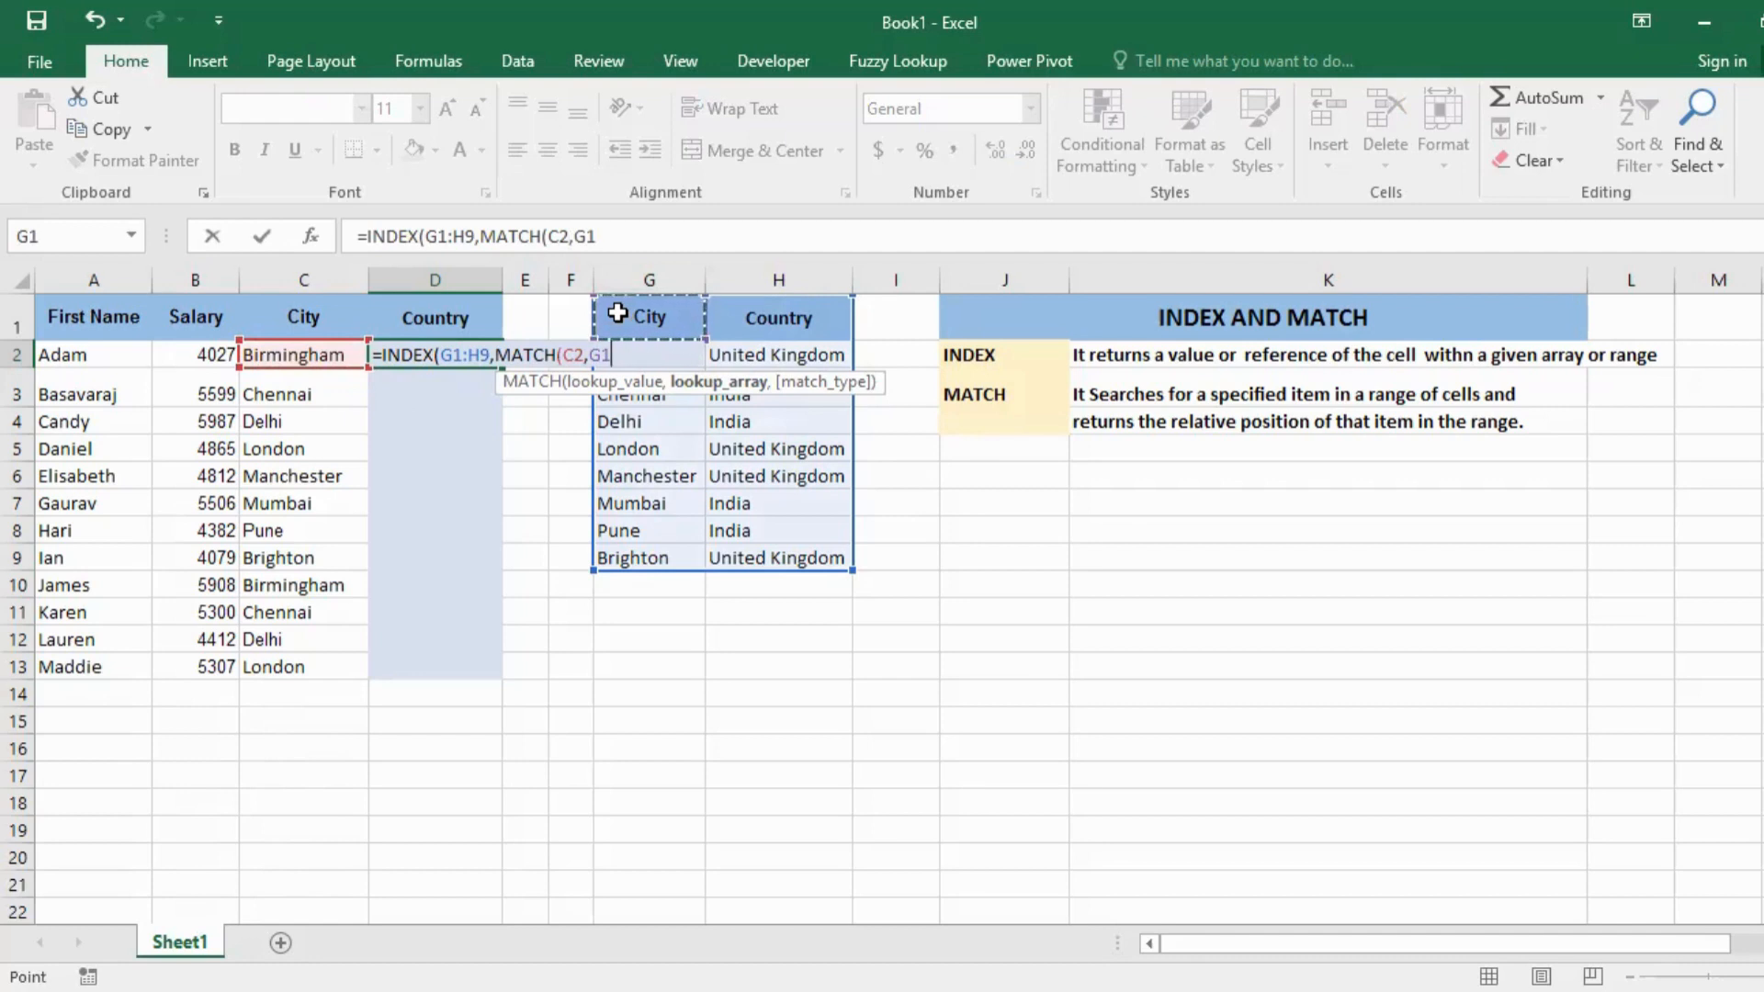
drag(629, 345, 646, 445)
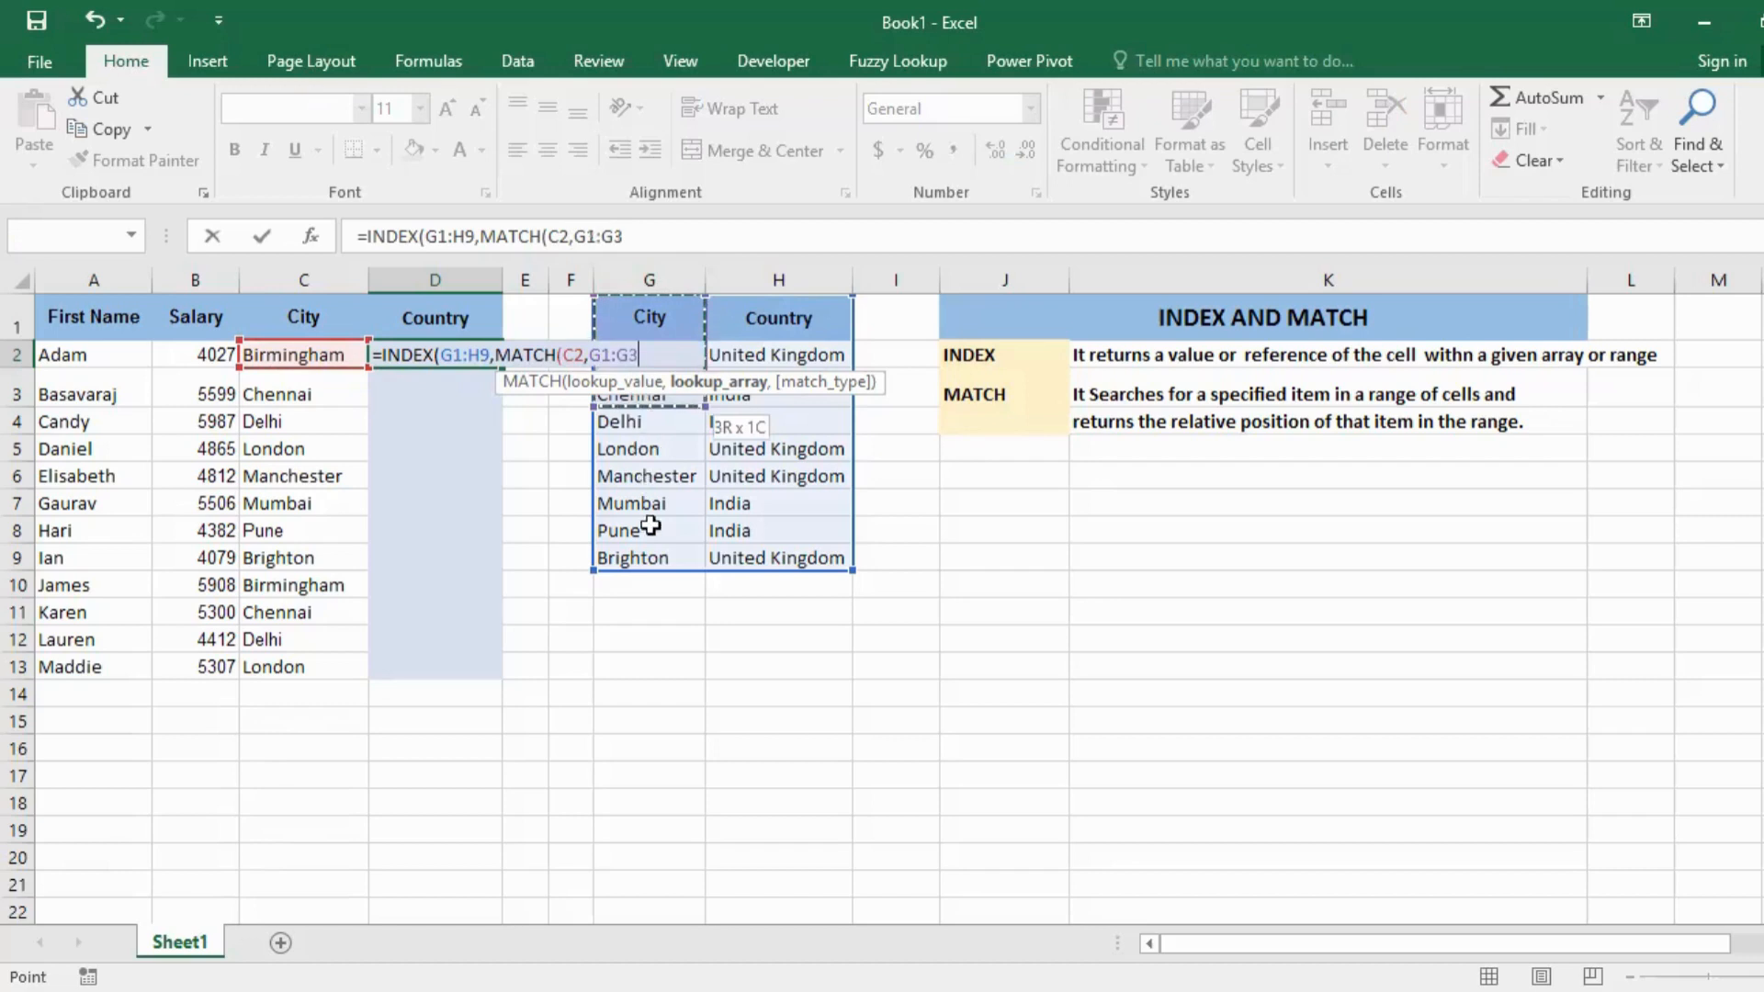
drag(650, 526, 650, 552)
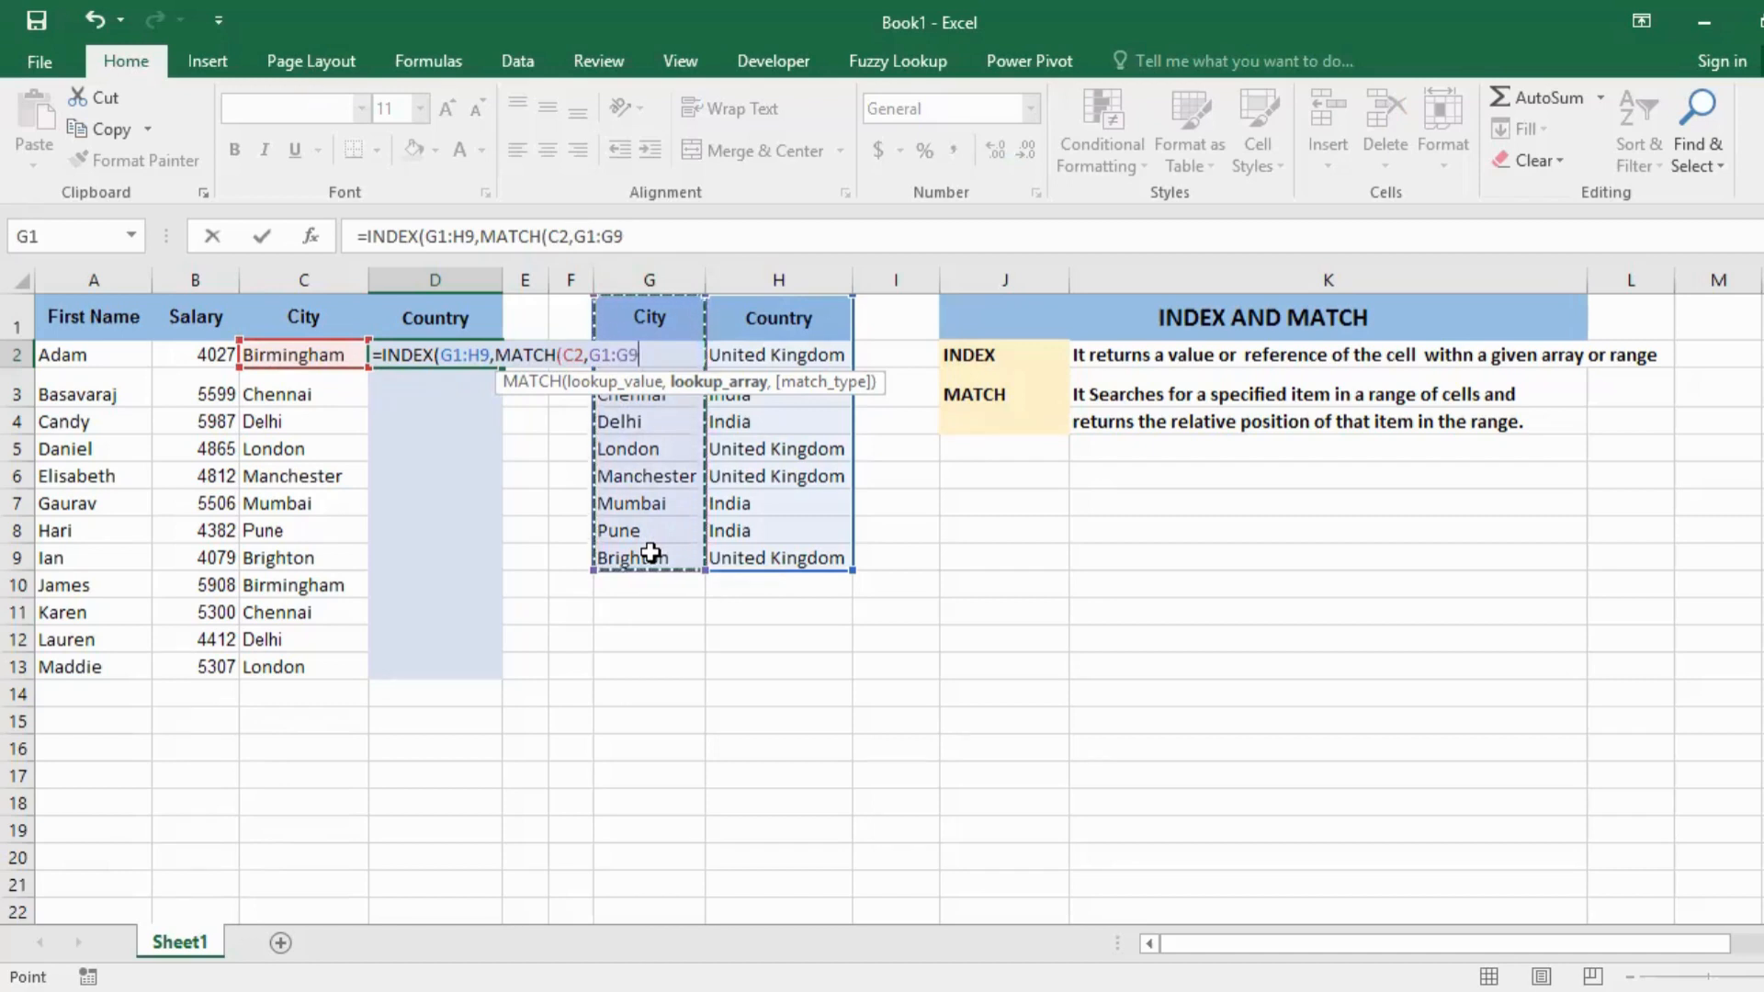
text(,)
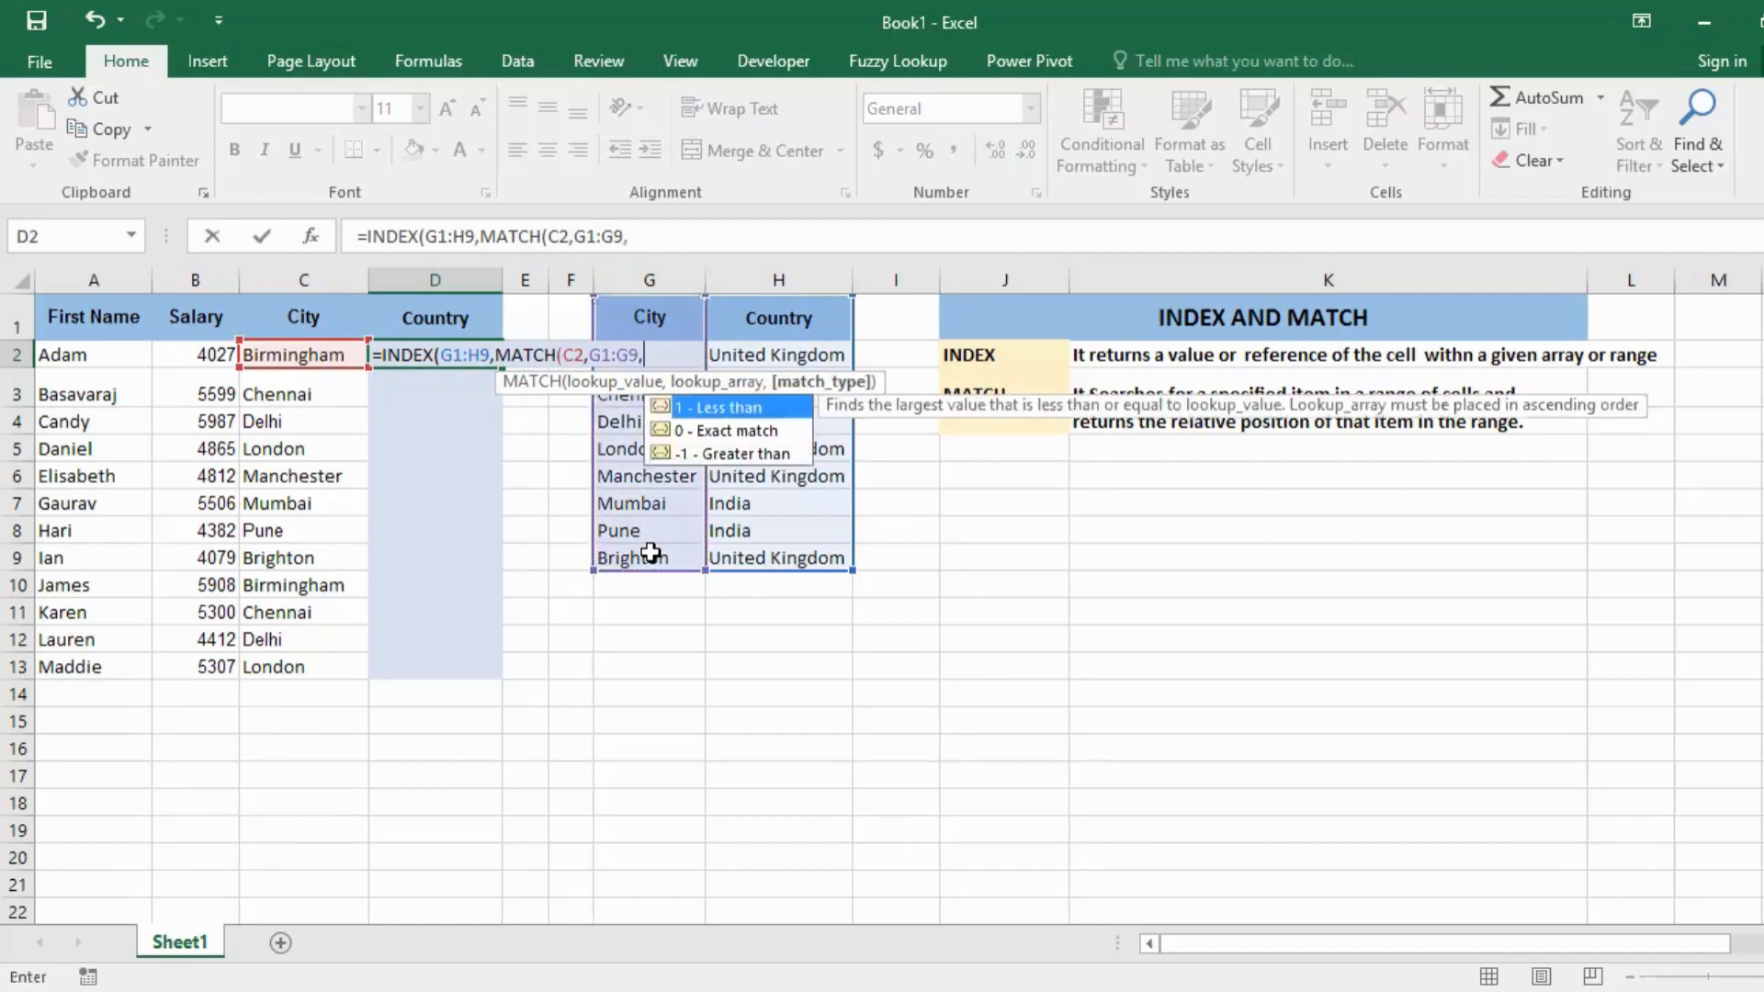
key(Down)
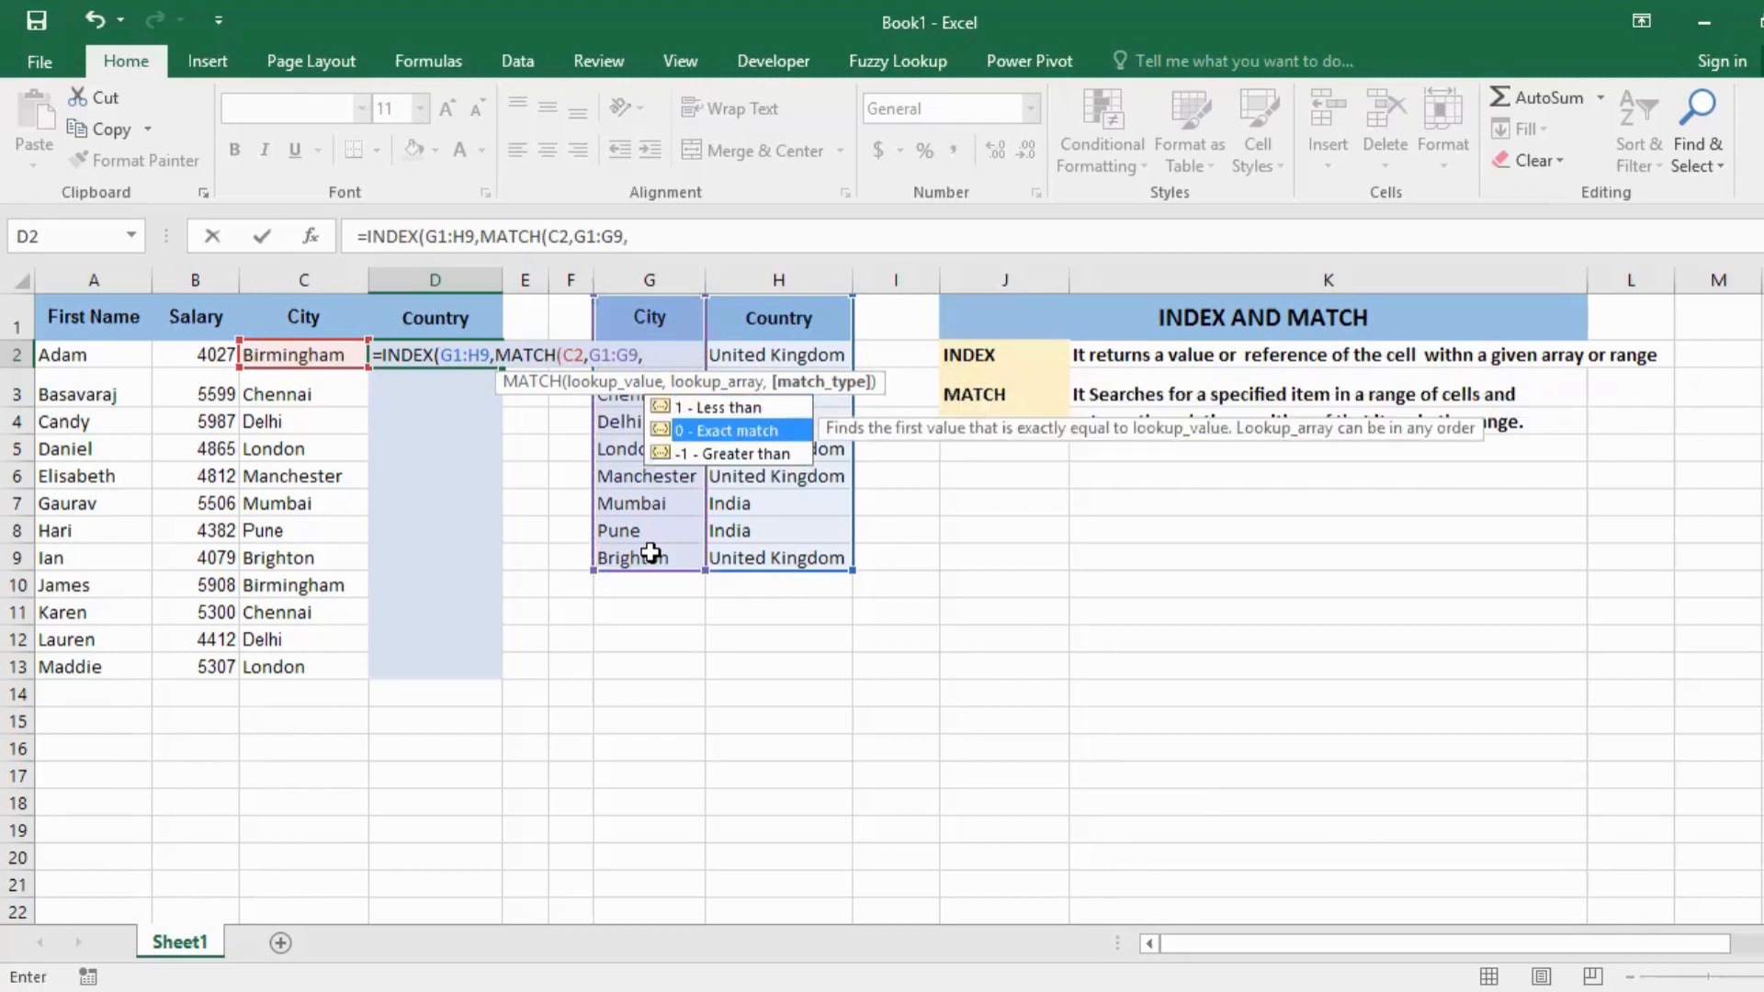
key(Tab)
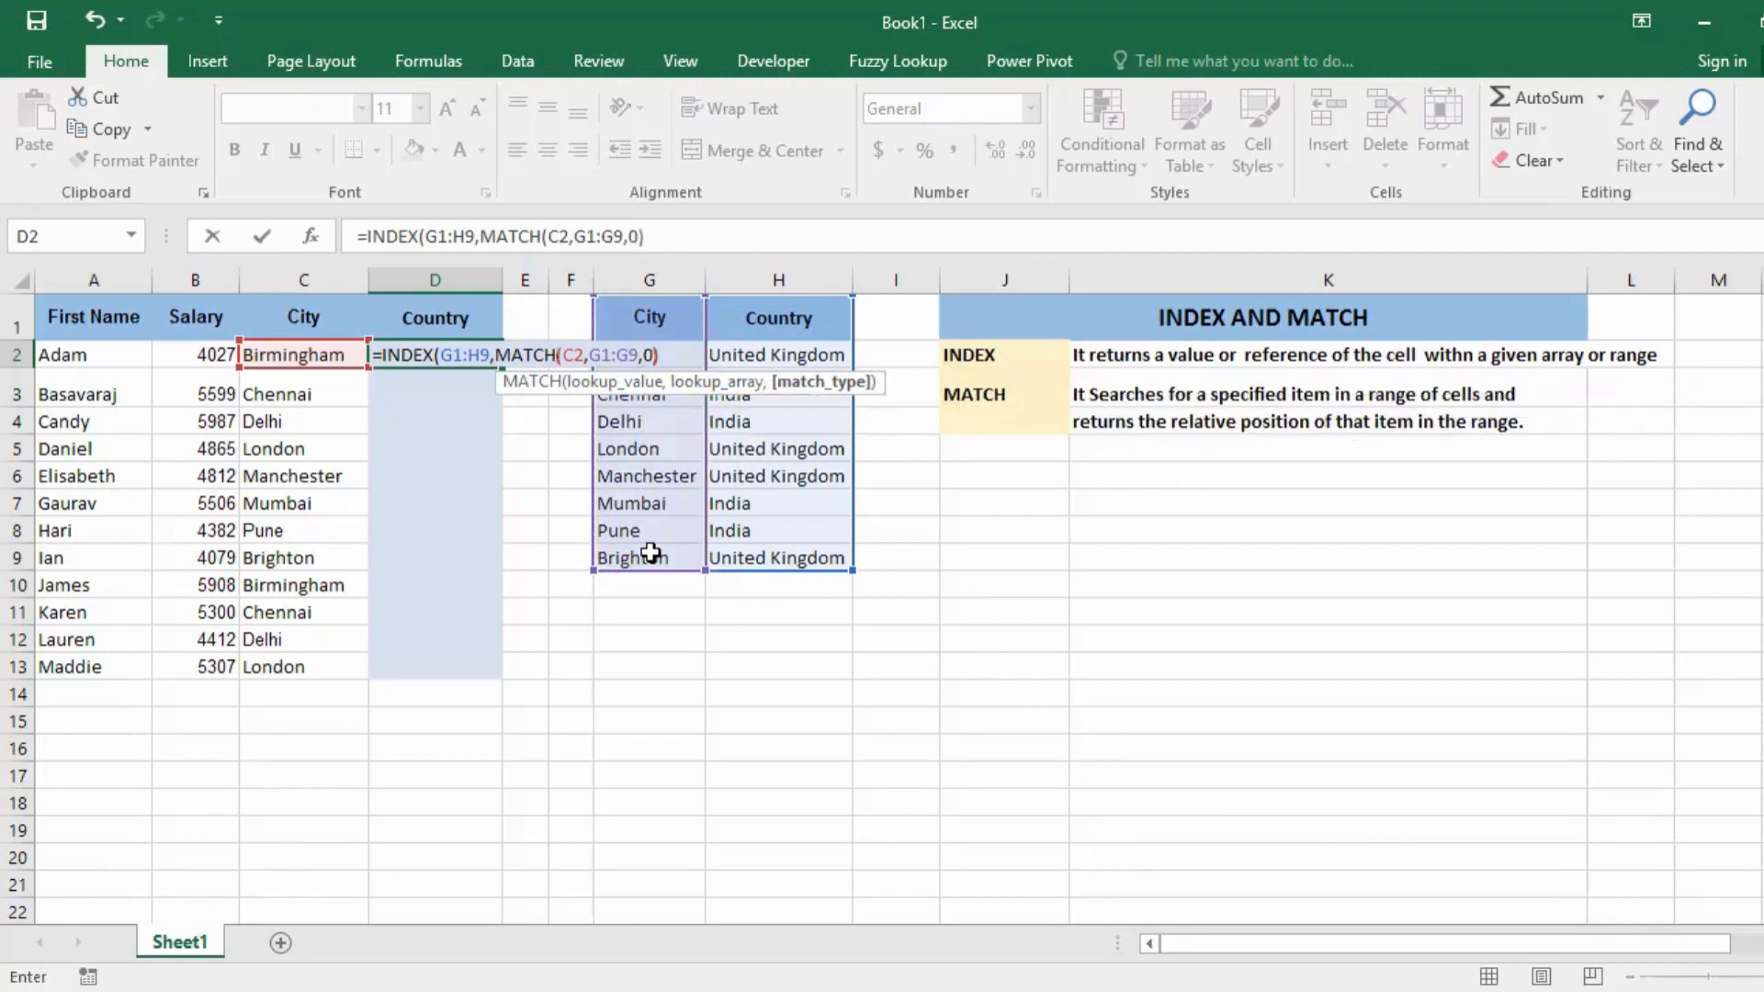
text(),)
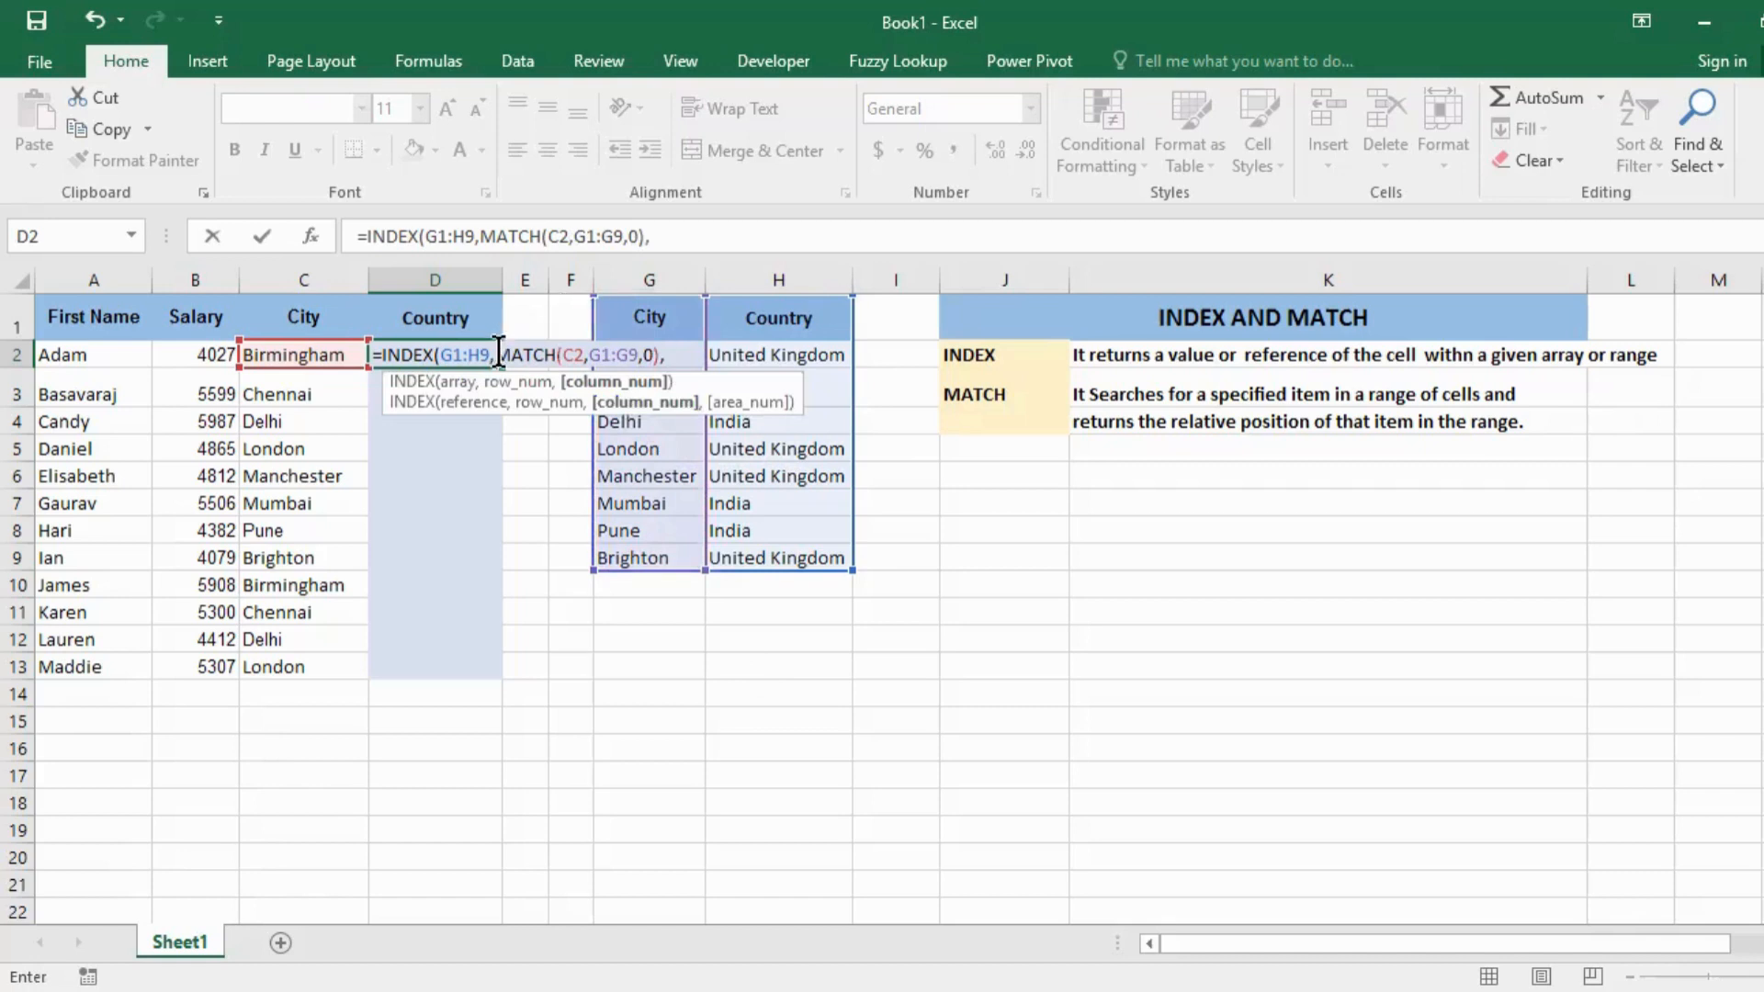
- Remove the row number argument from the D2 formula, back to =INDEX(G1:H9,
drag(494, 355, 662, 353)
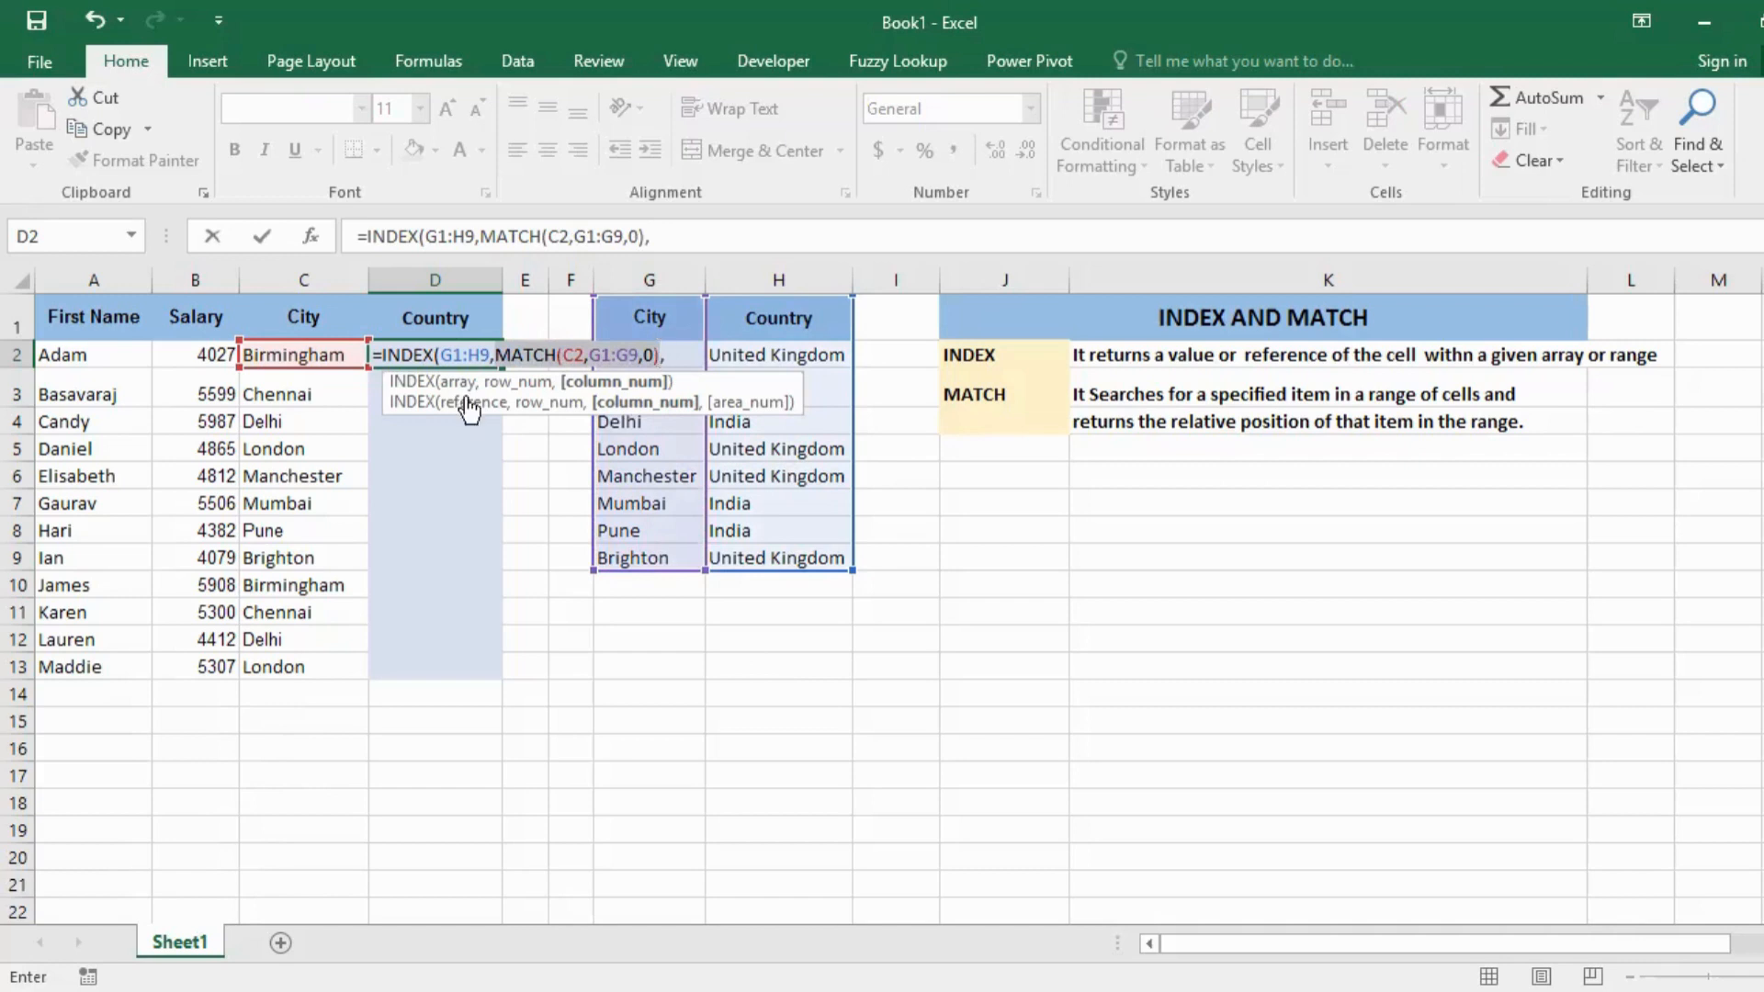
click(287, 352)
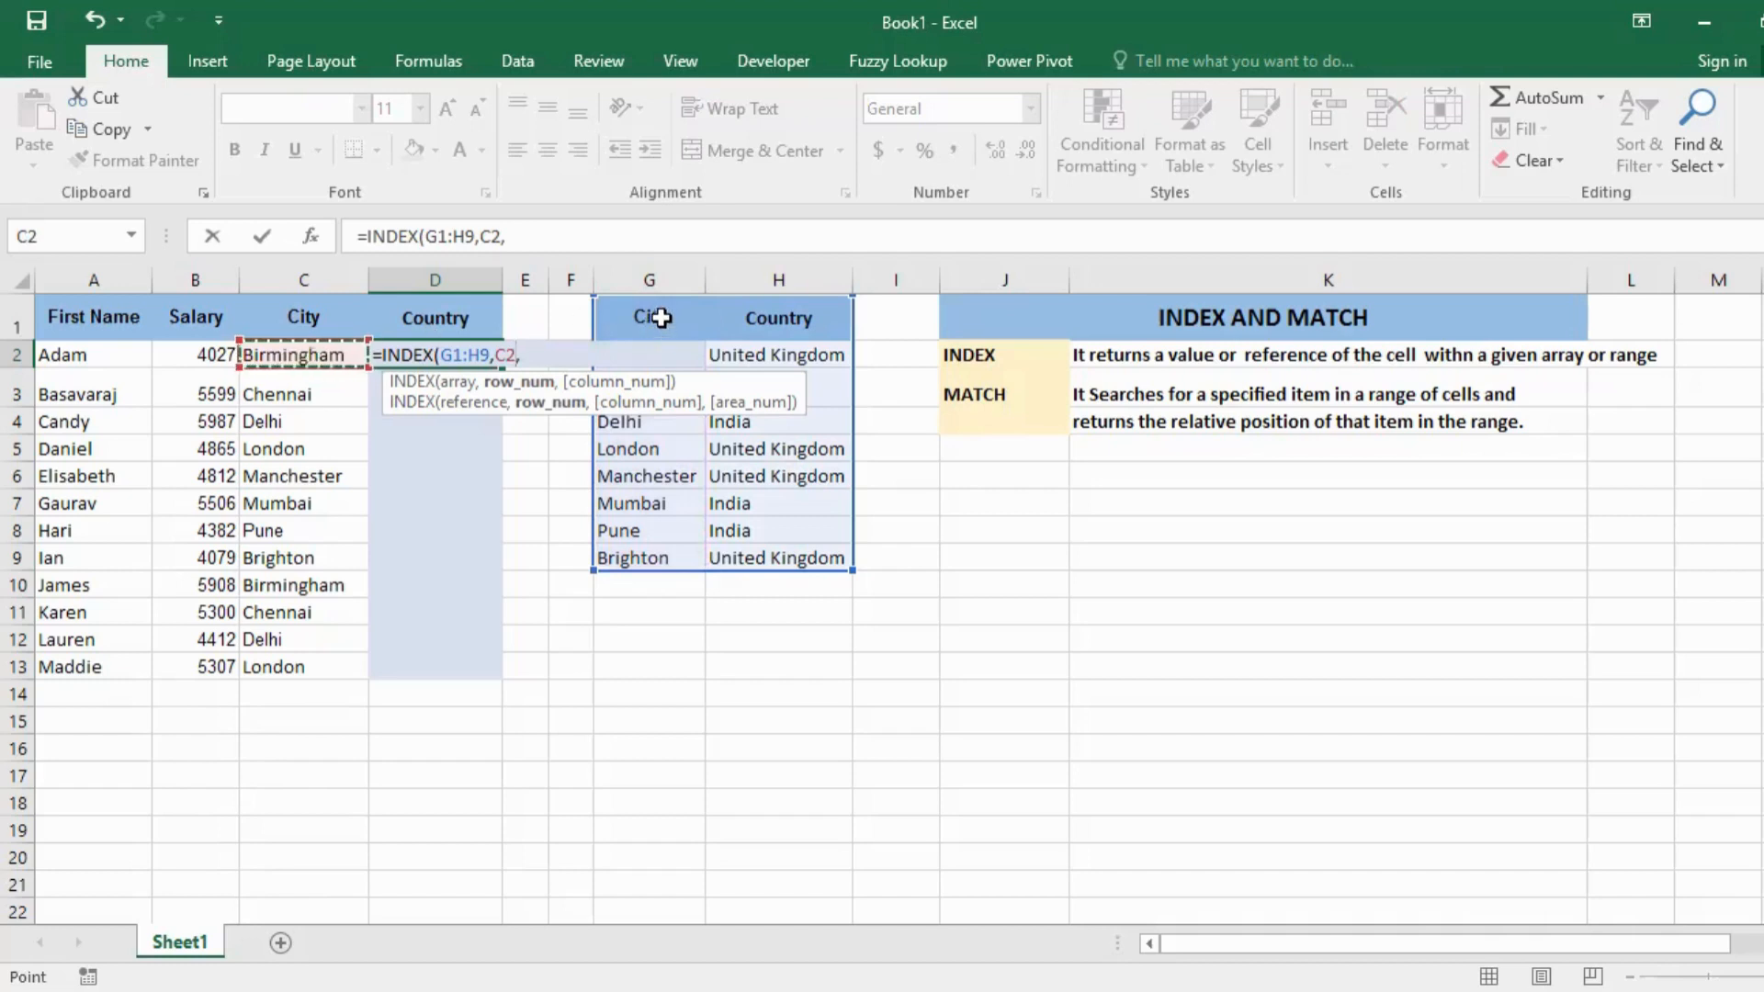
click(656, 321)
drag(658, 346, 655, 552)
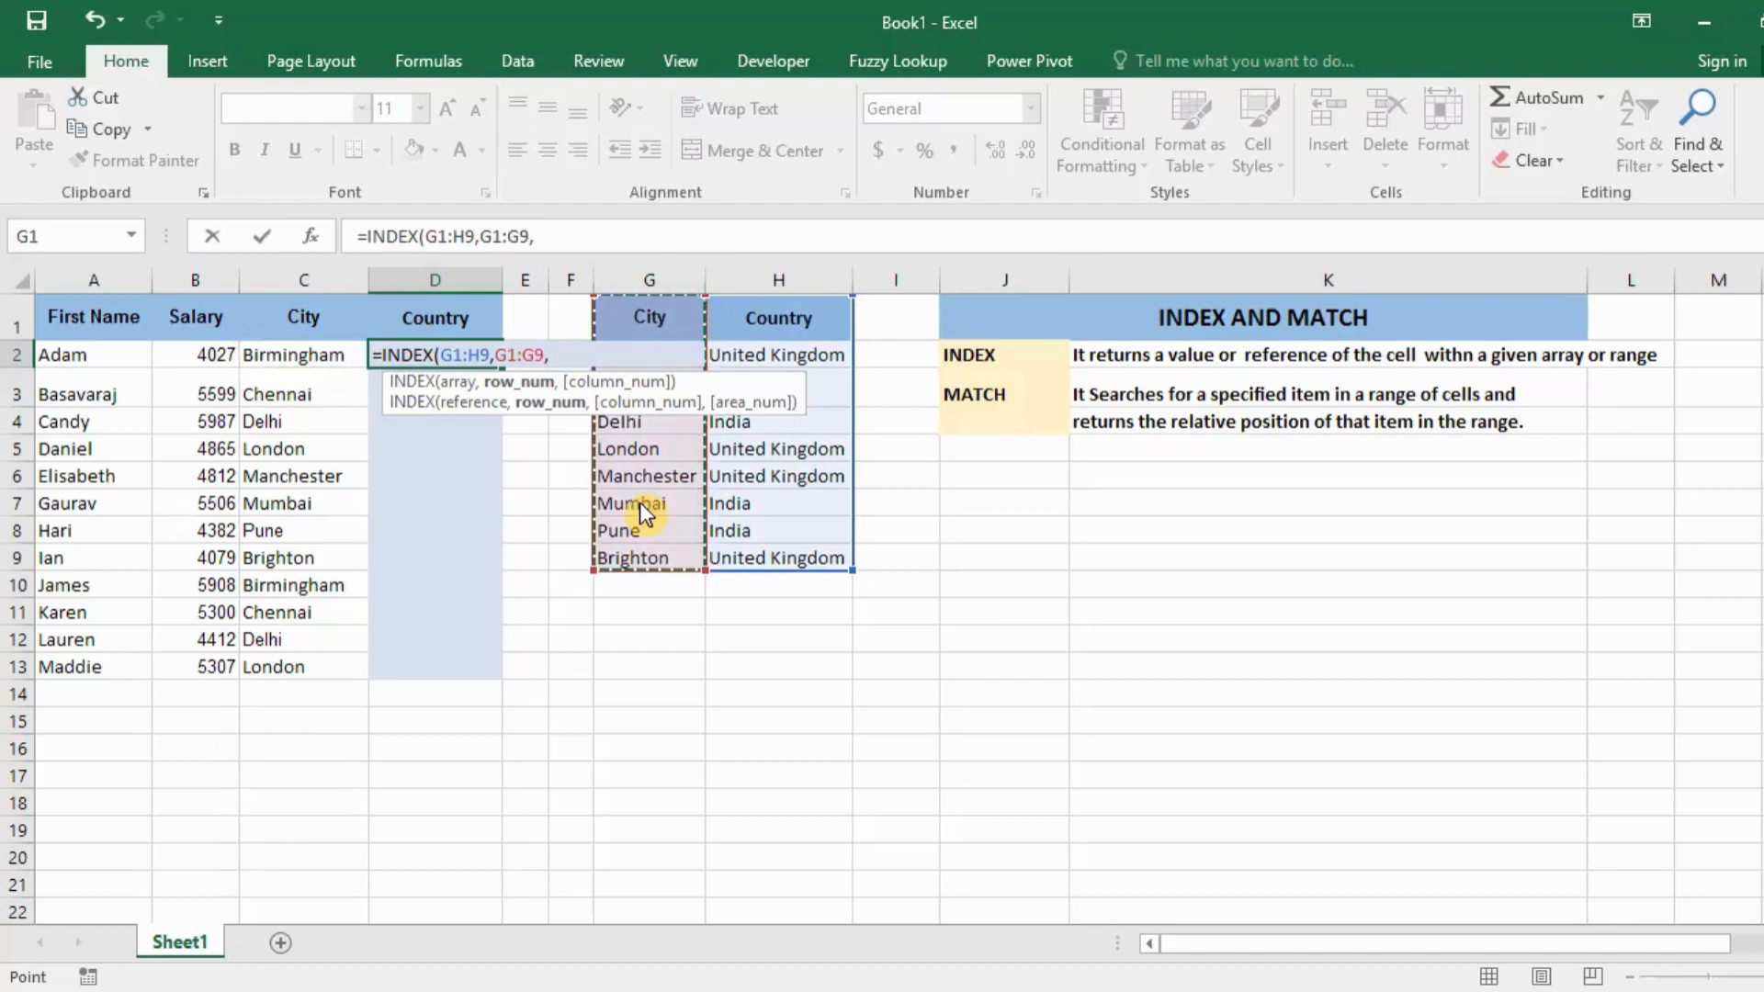
key(BackSpace)
key(BackSpace)
key(BackSpace)
key(BackSpace)
key(BackSpace)
key(BackSpace)
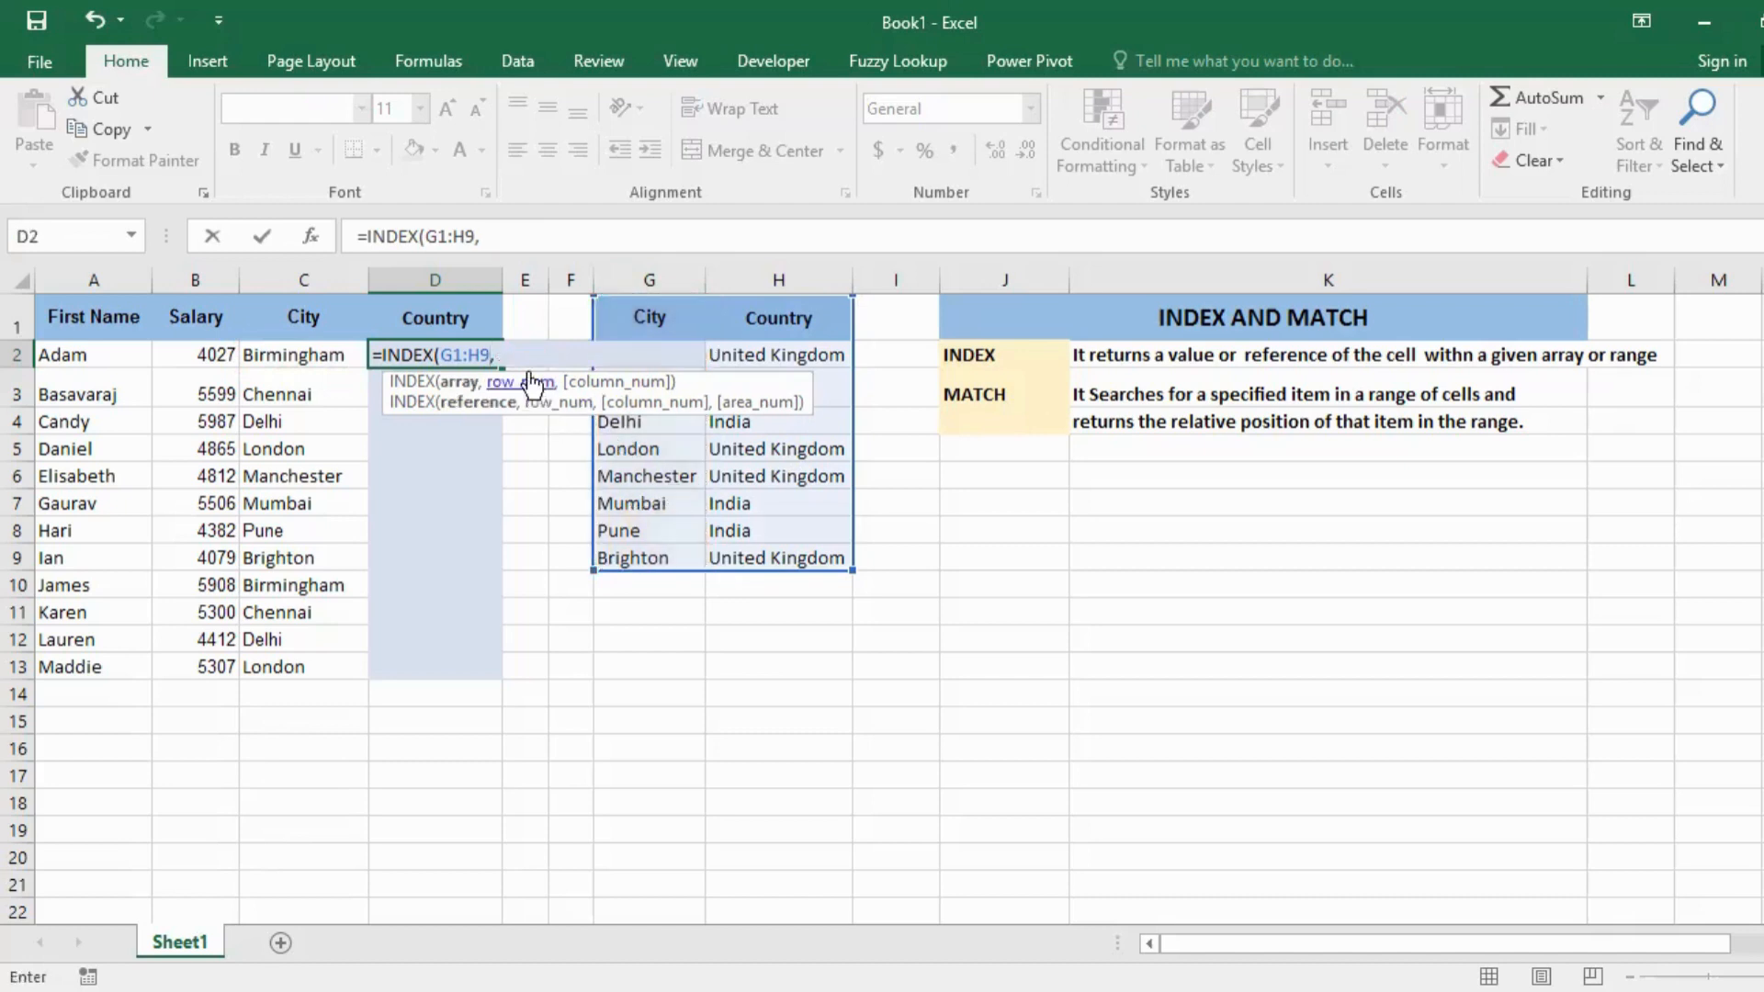
- Enter MATCH again as the row number argument after G1:H9, looking up the city in C2
text(m)
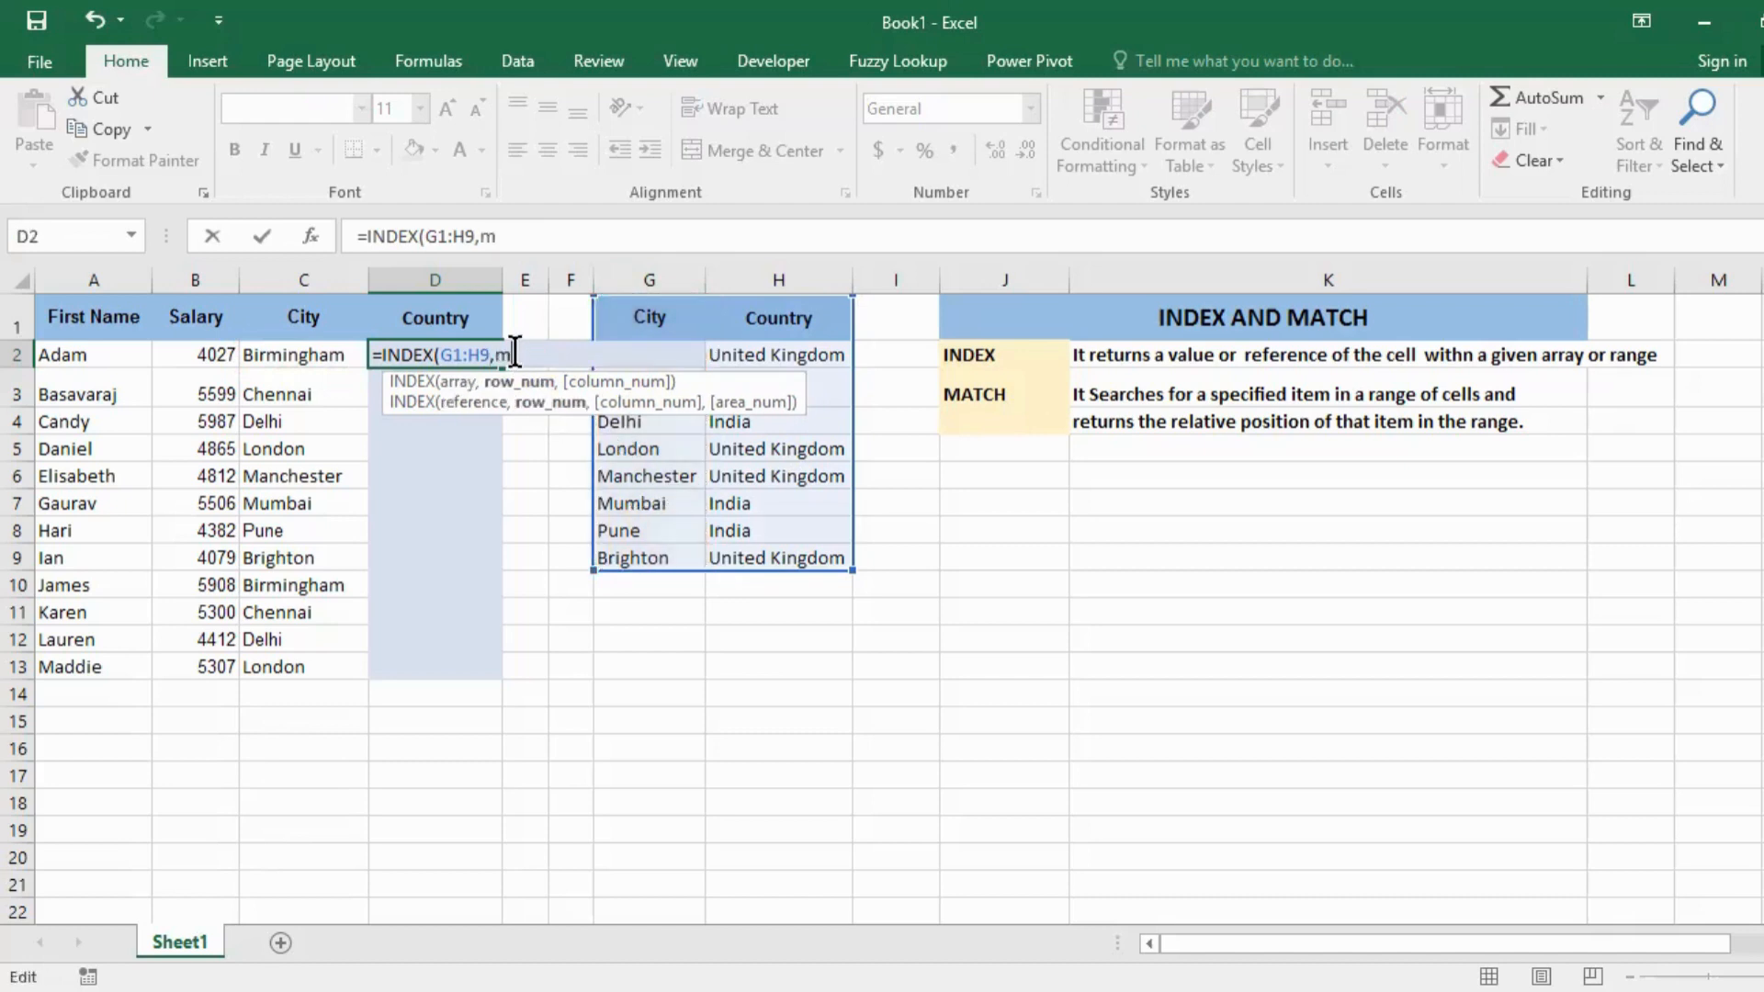
text(atch)
key(Tab)
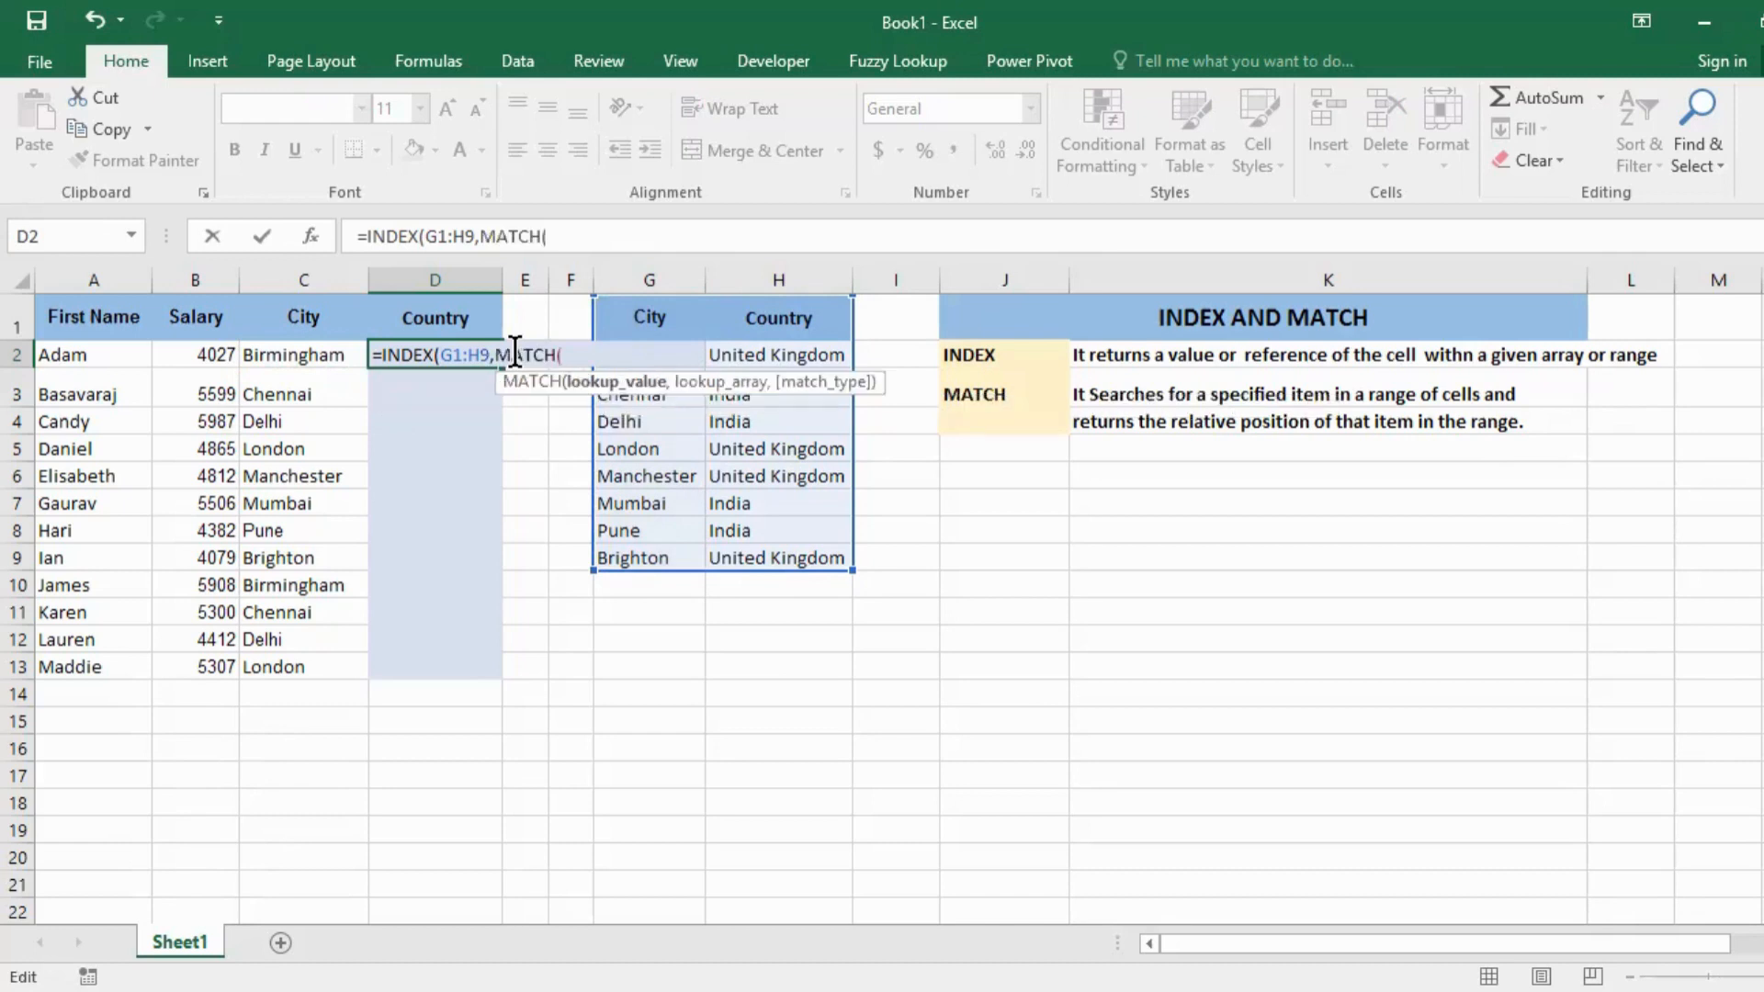
click(328, 351)
text(,)
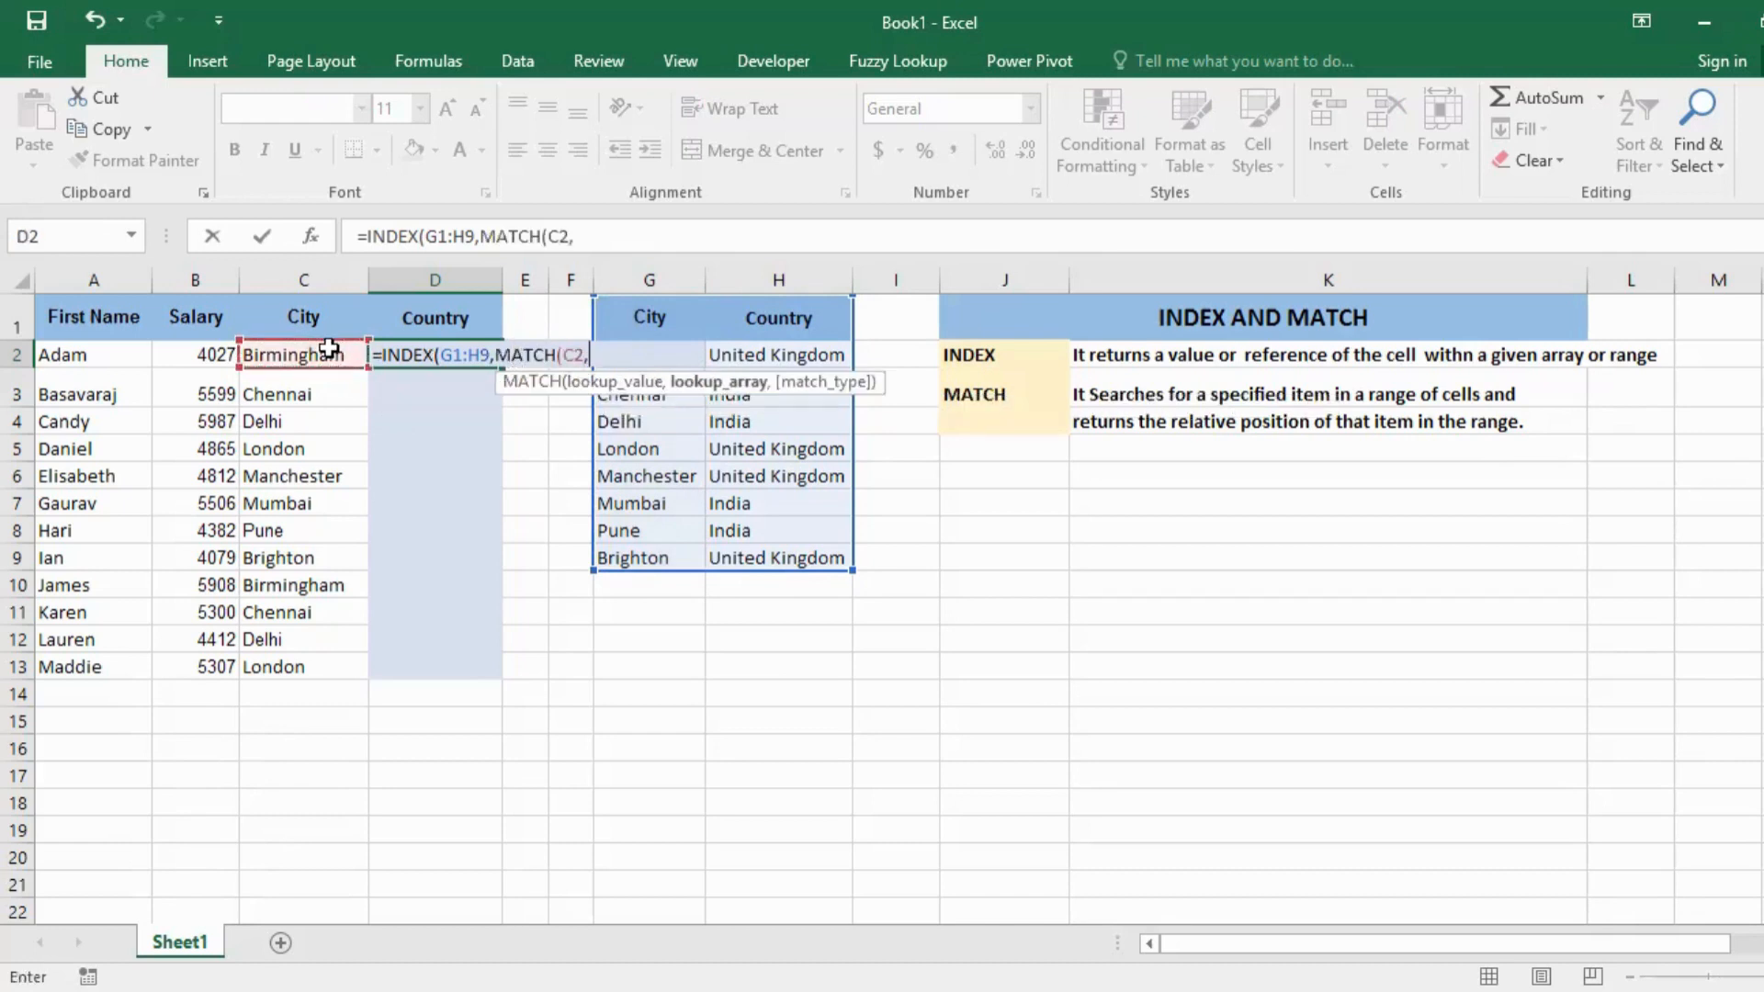
- Complete the MATCH function with lookup array G1:G9 and match type 0, continuing to the INDEX column number argument
click(688, 301)
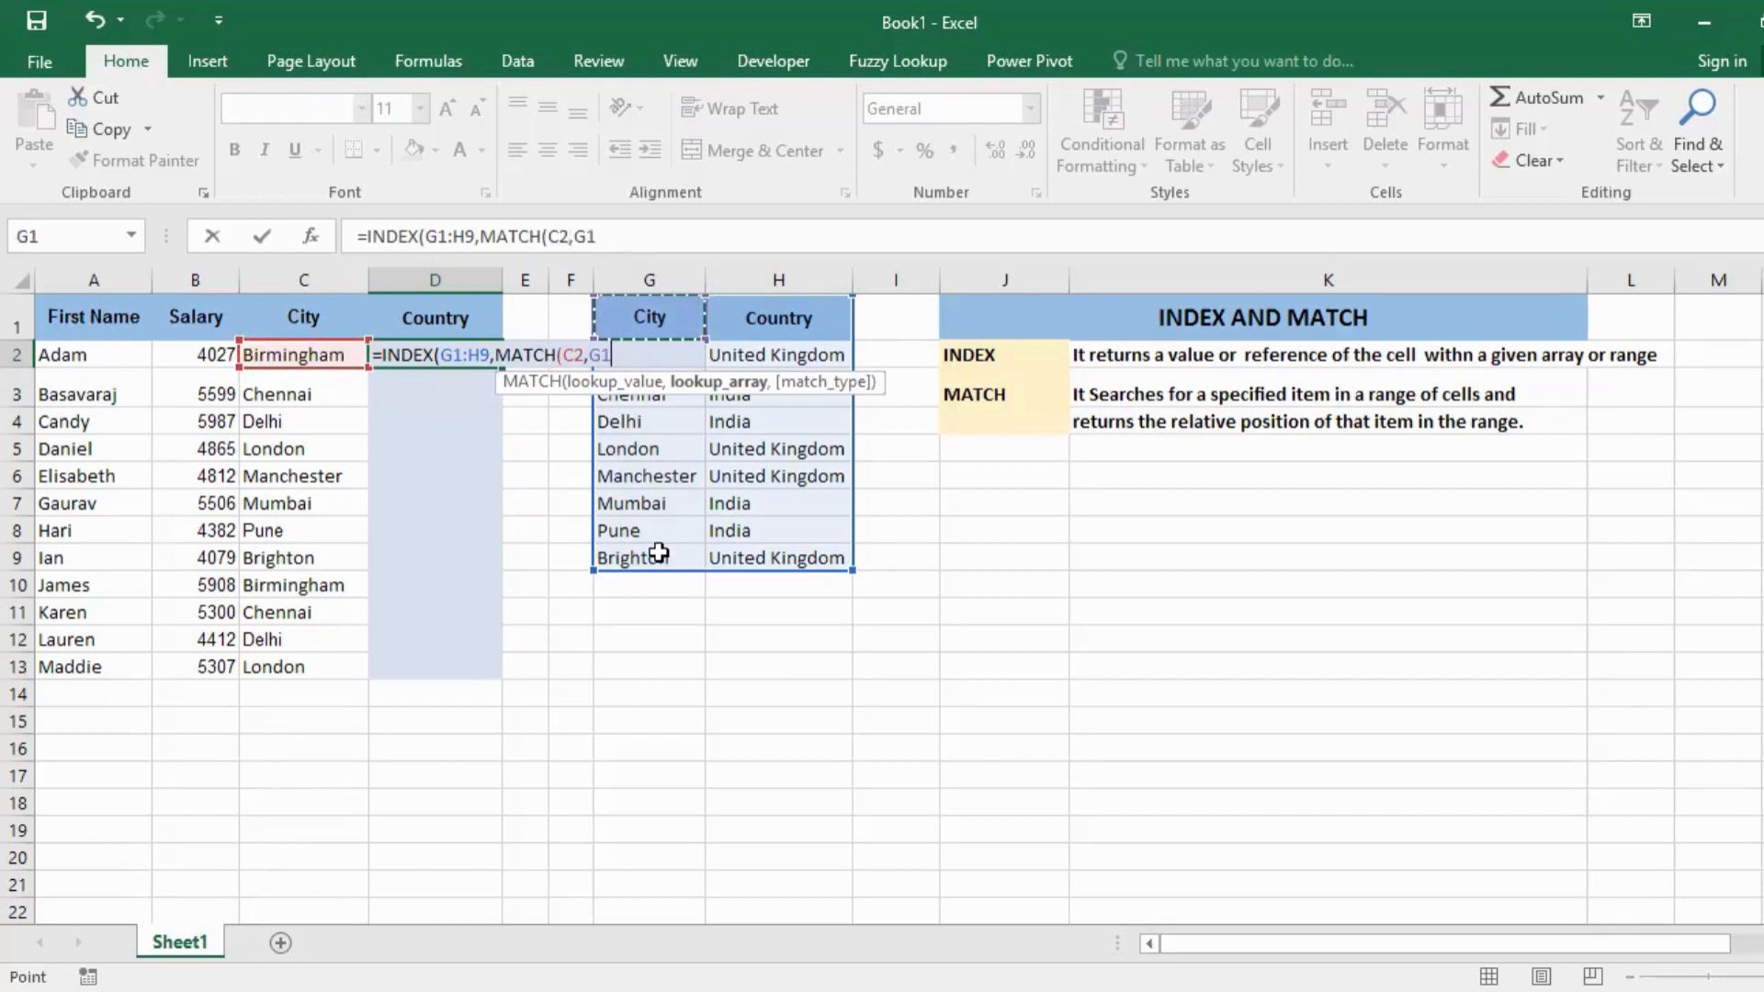
drag(658, 552, 659, 552)
text(,0)
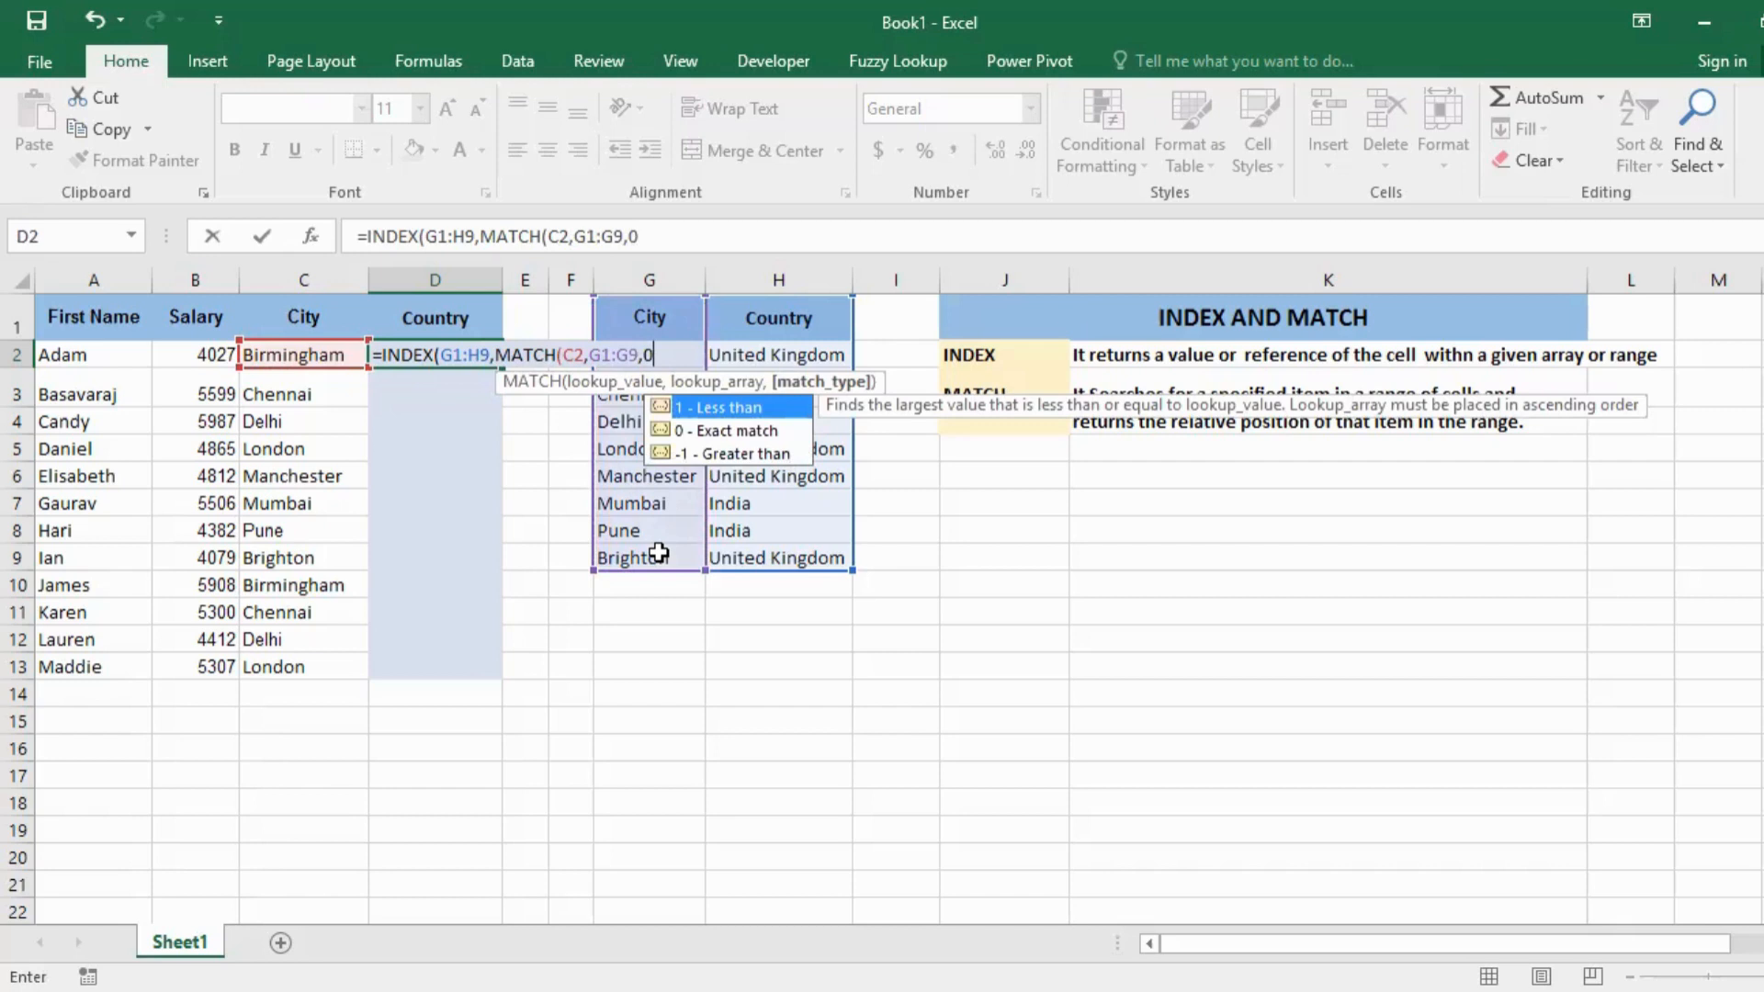
text(),)
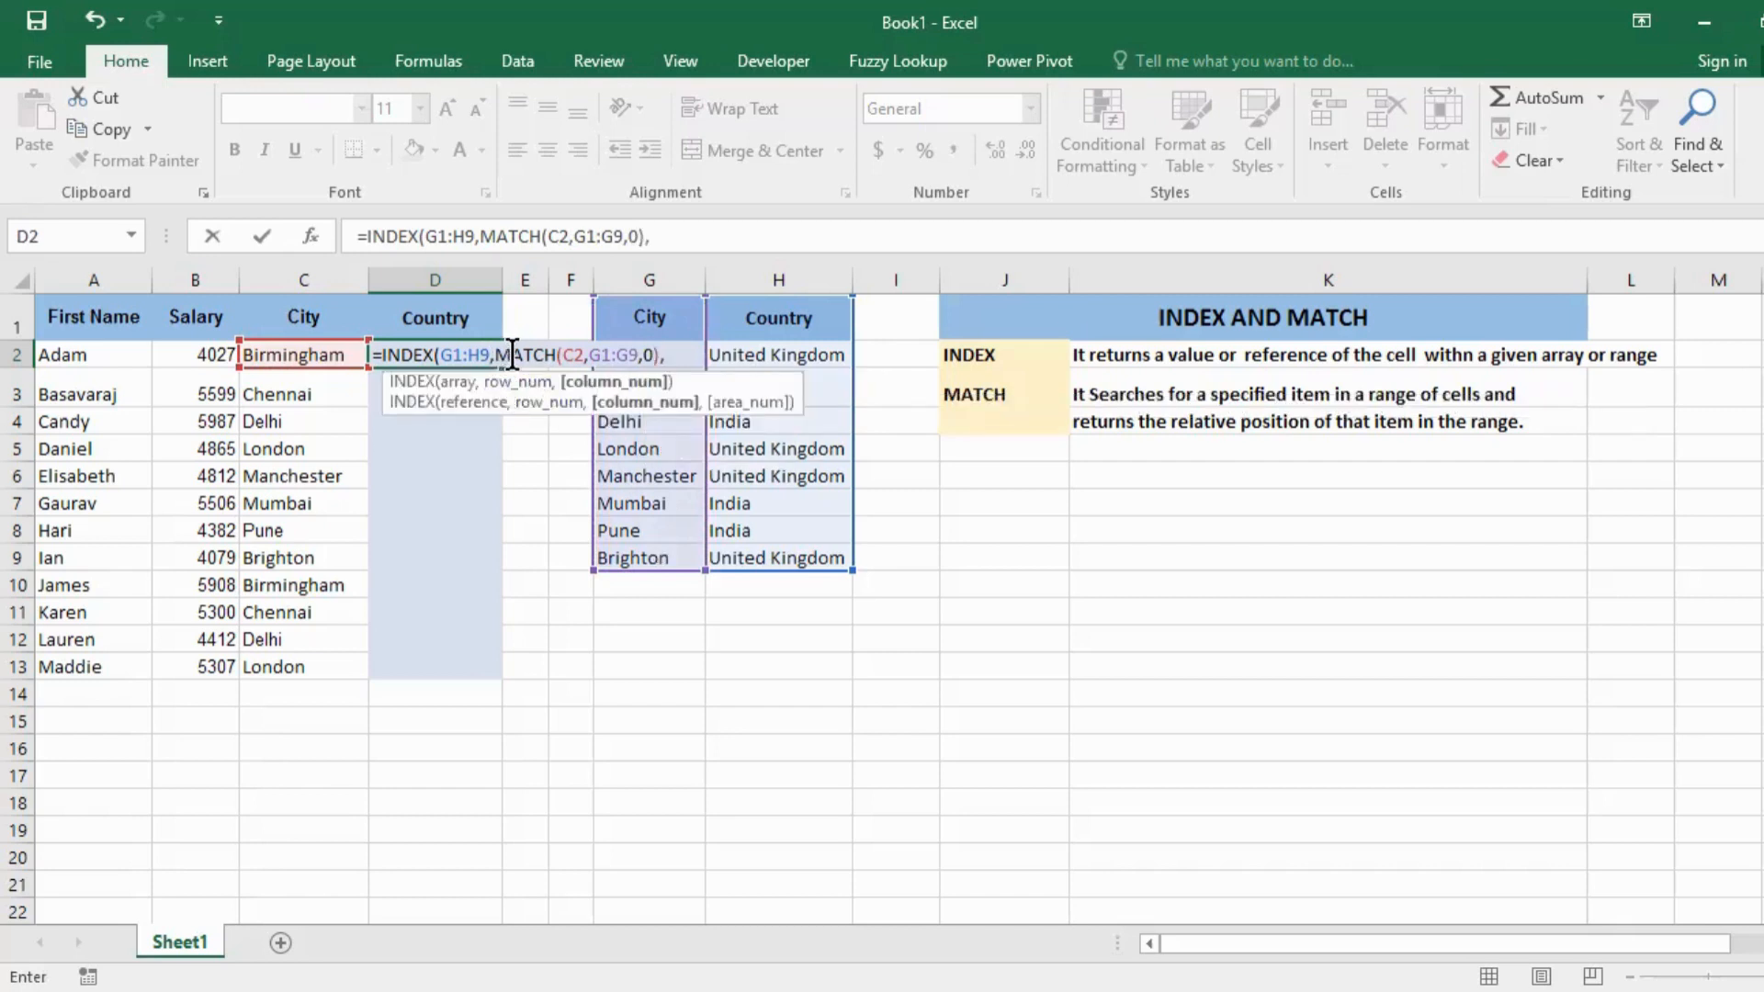
drag(577, 356, 658, 356)
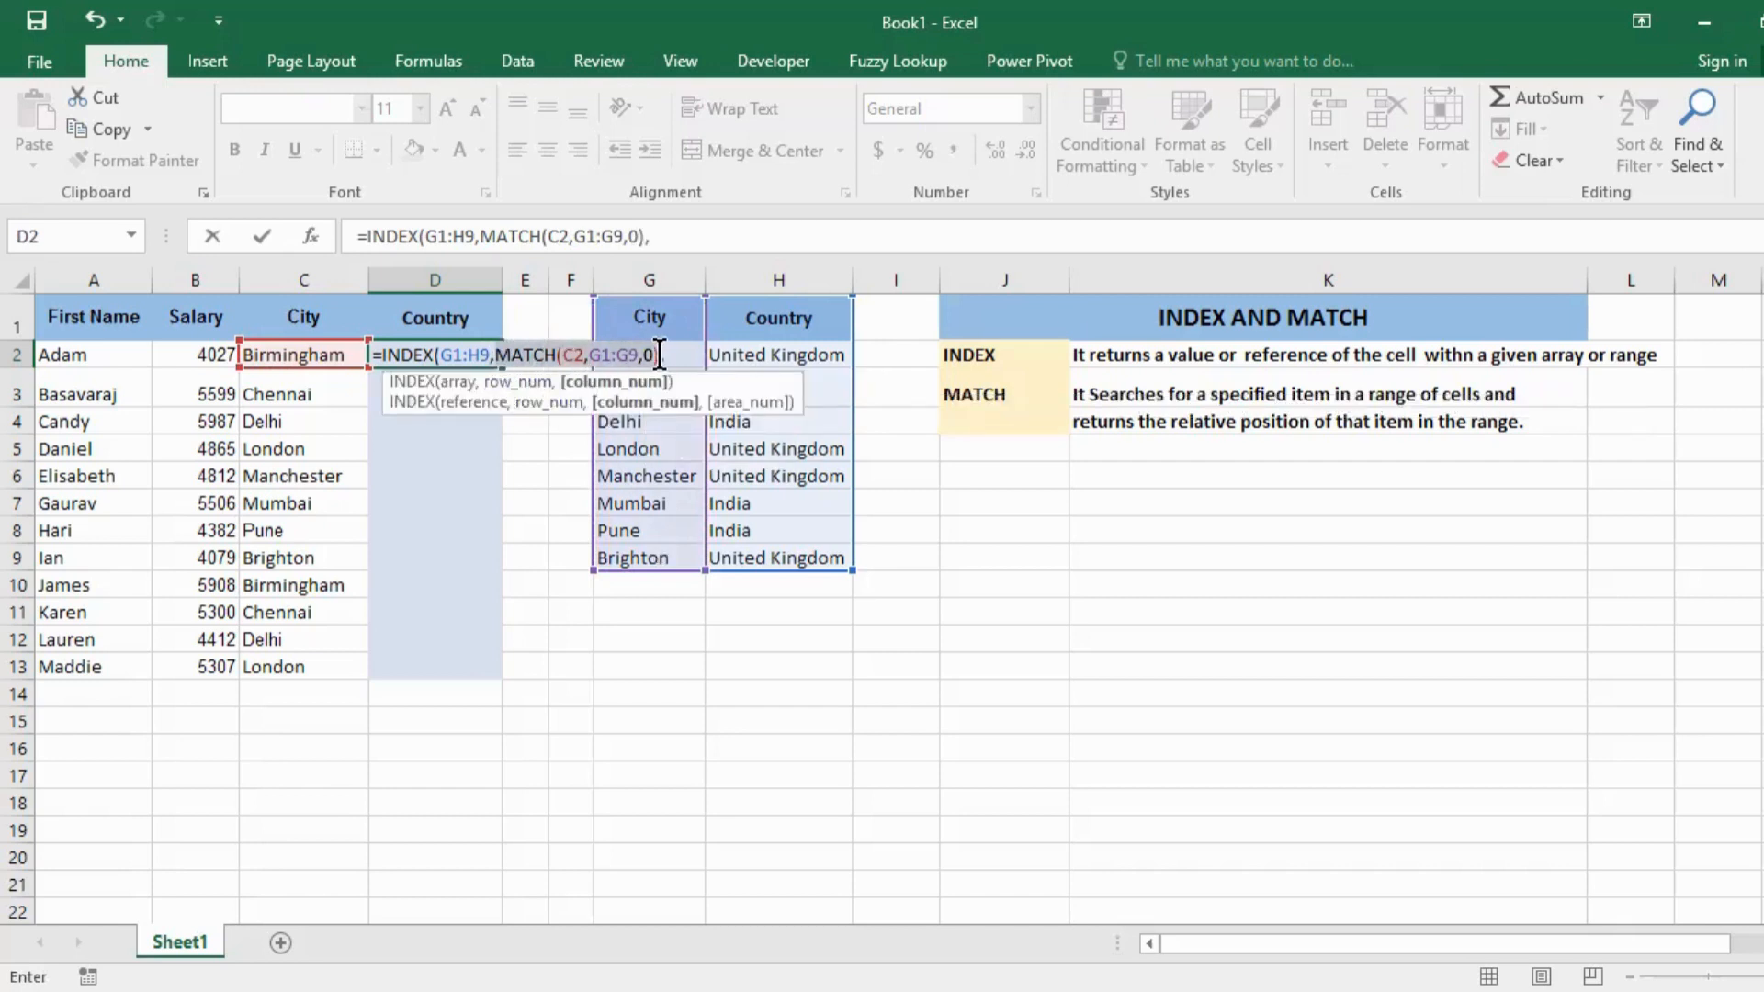
click(676, 353)
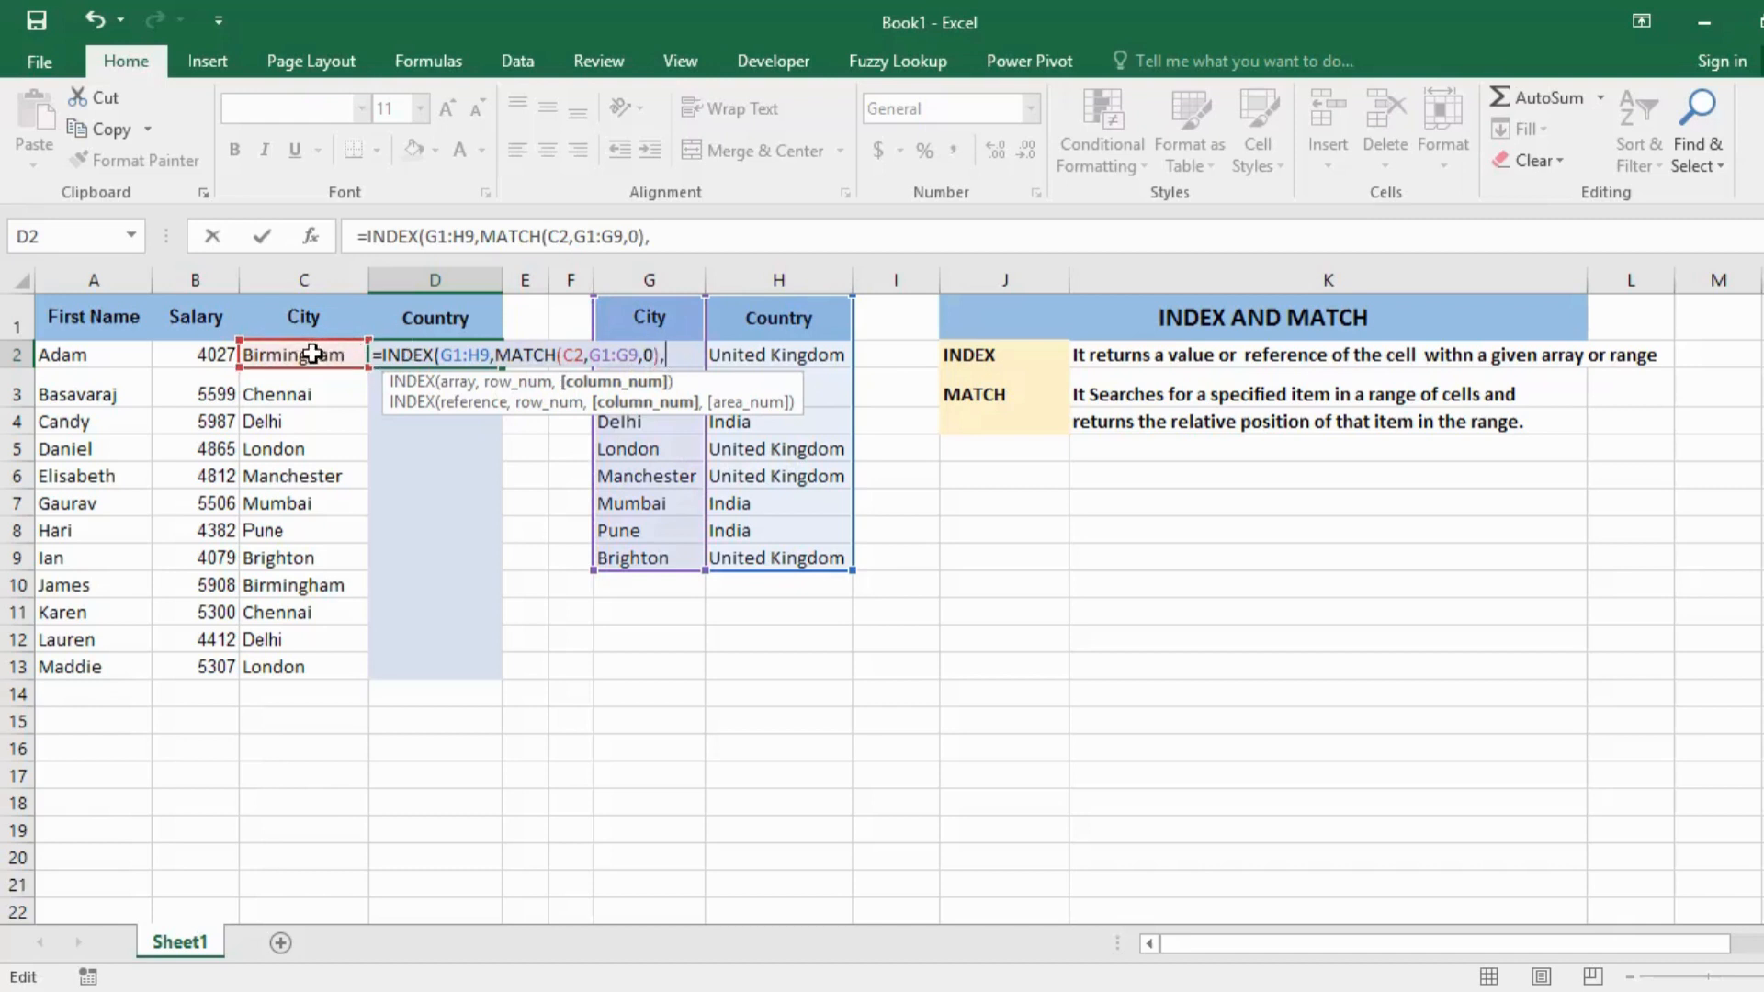
click(652, 313)
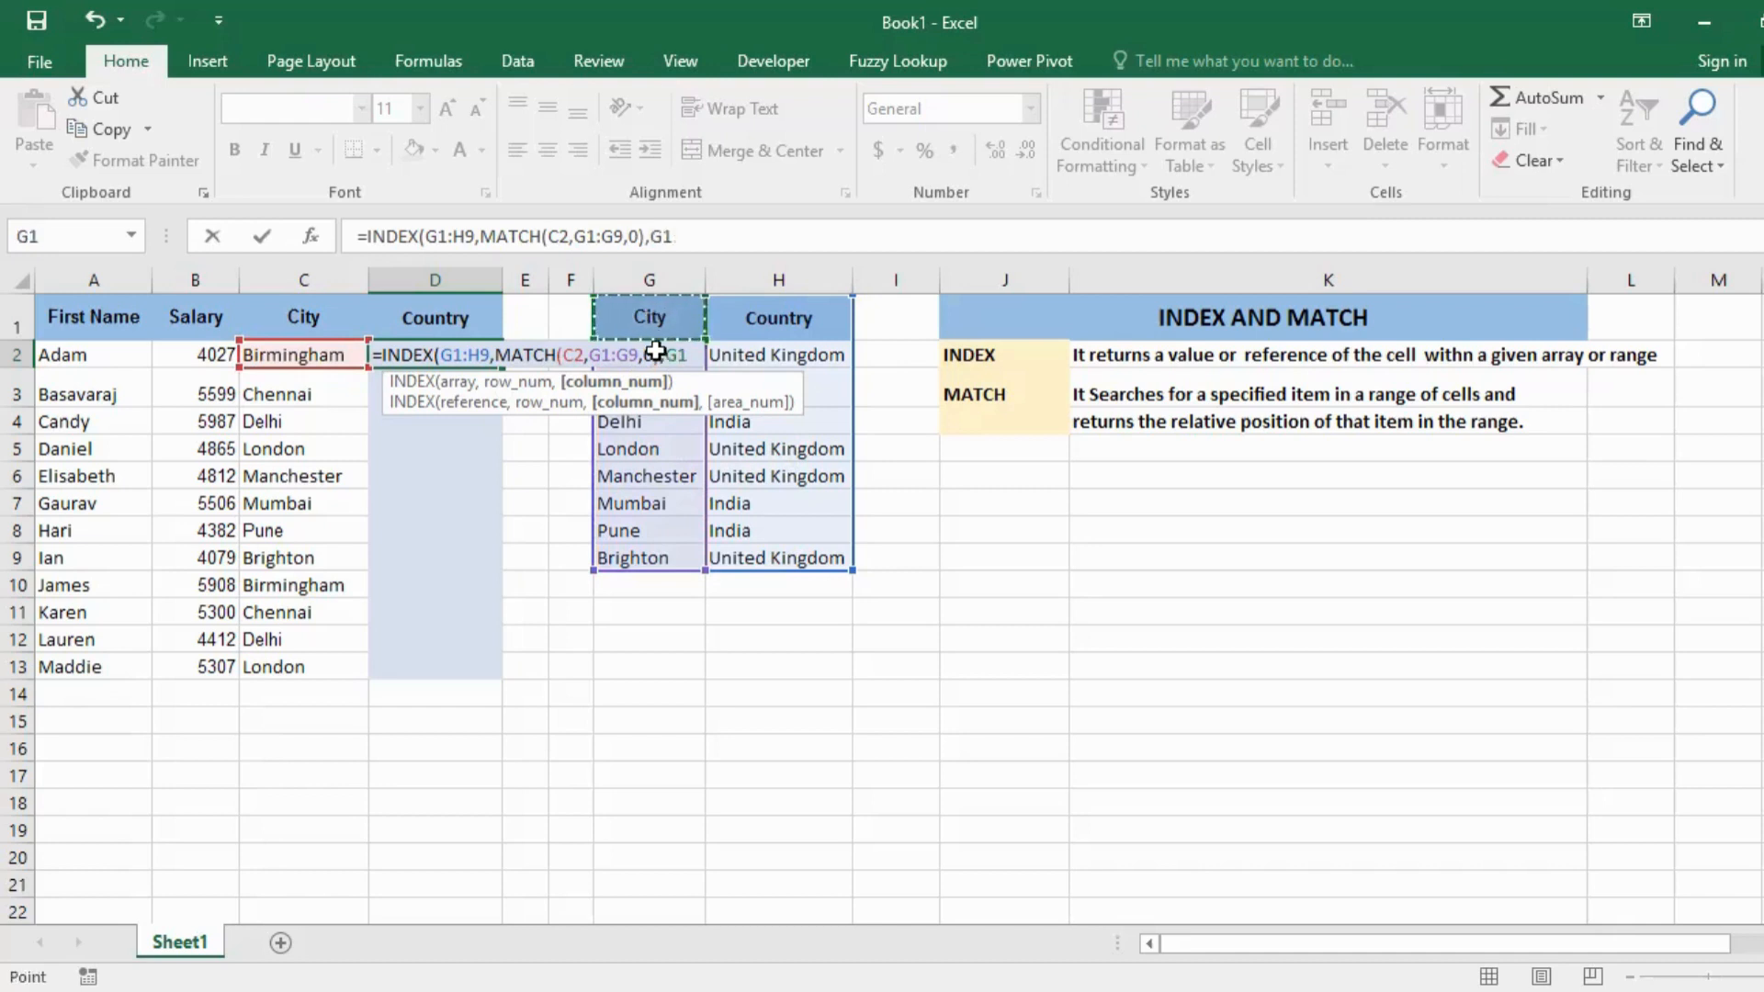
drag(656, 351, 666, 460)
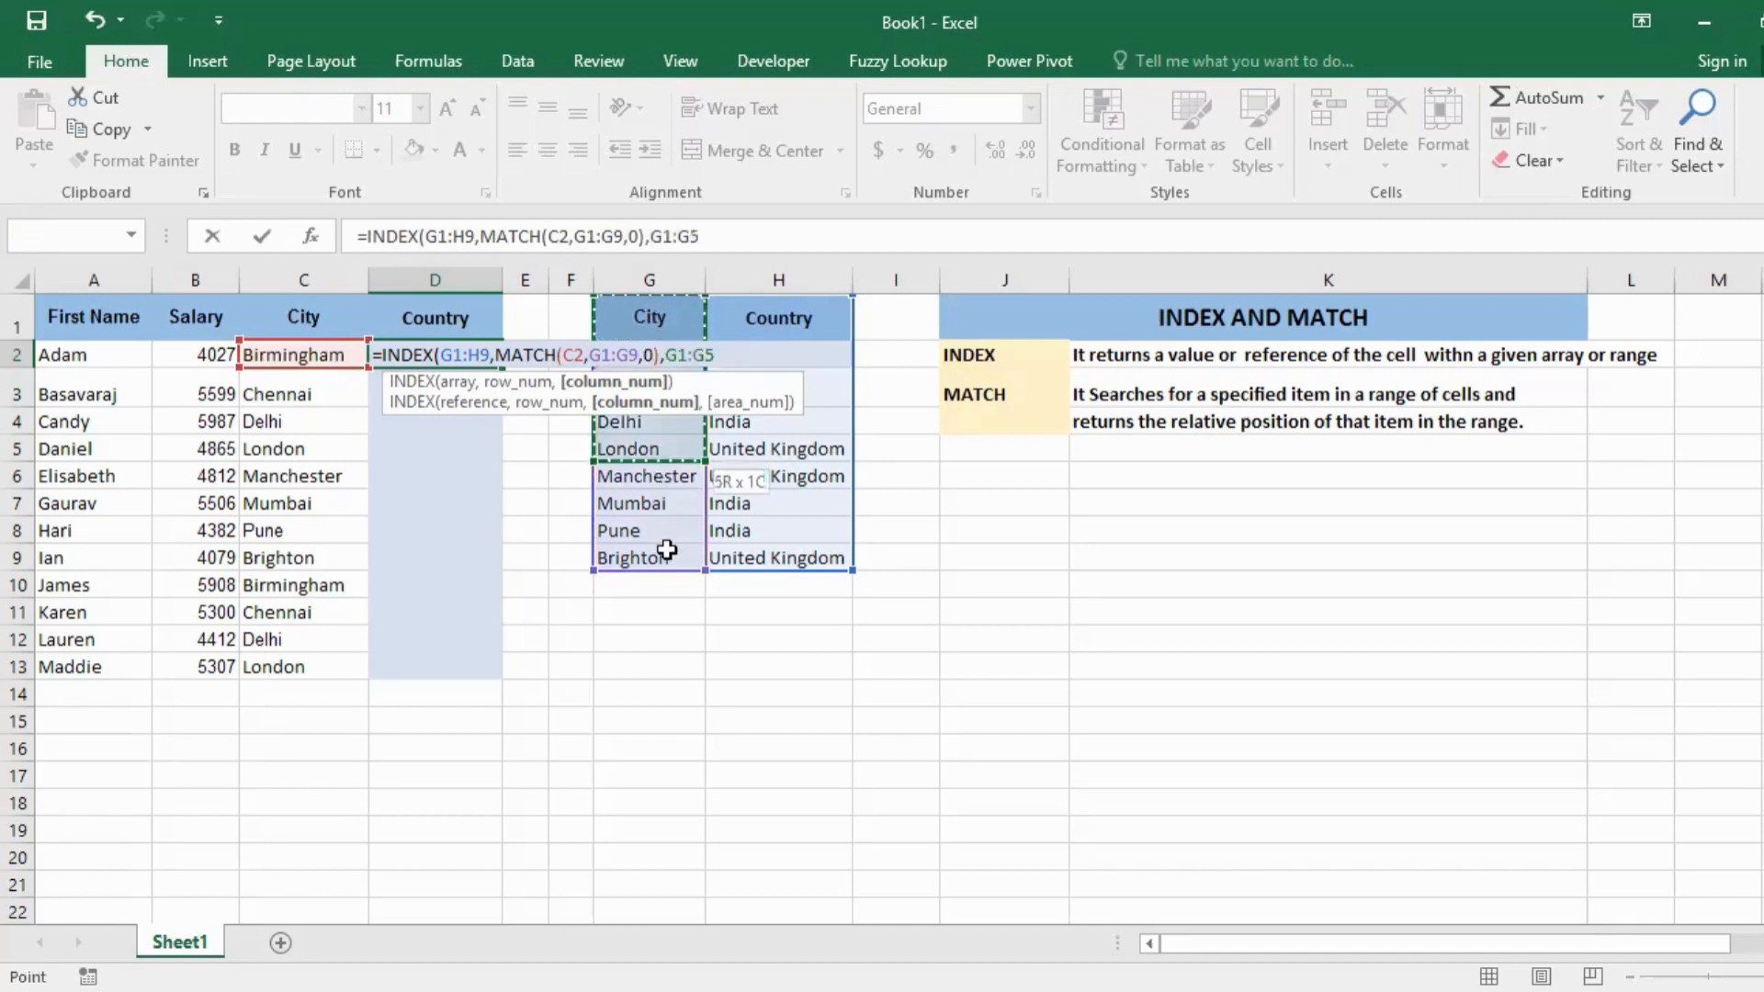
drag(667, 550, 667, 555)
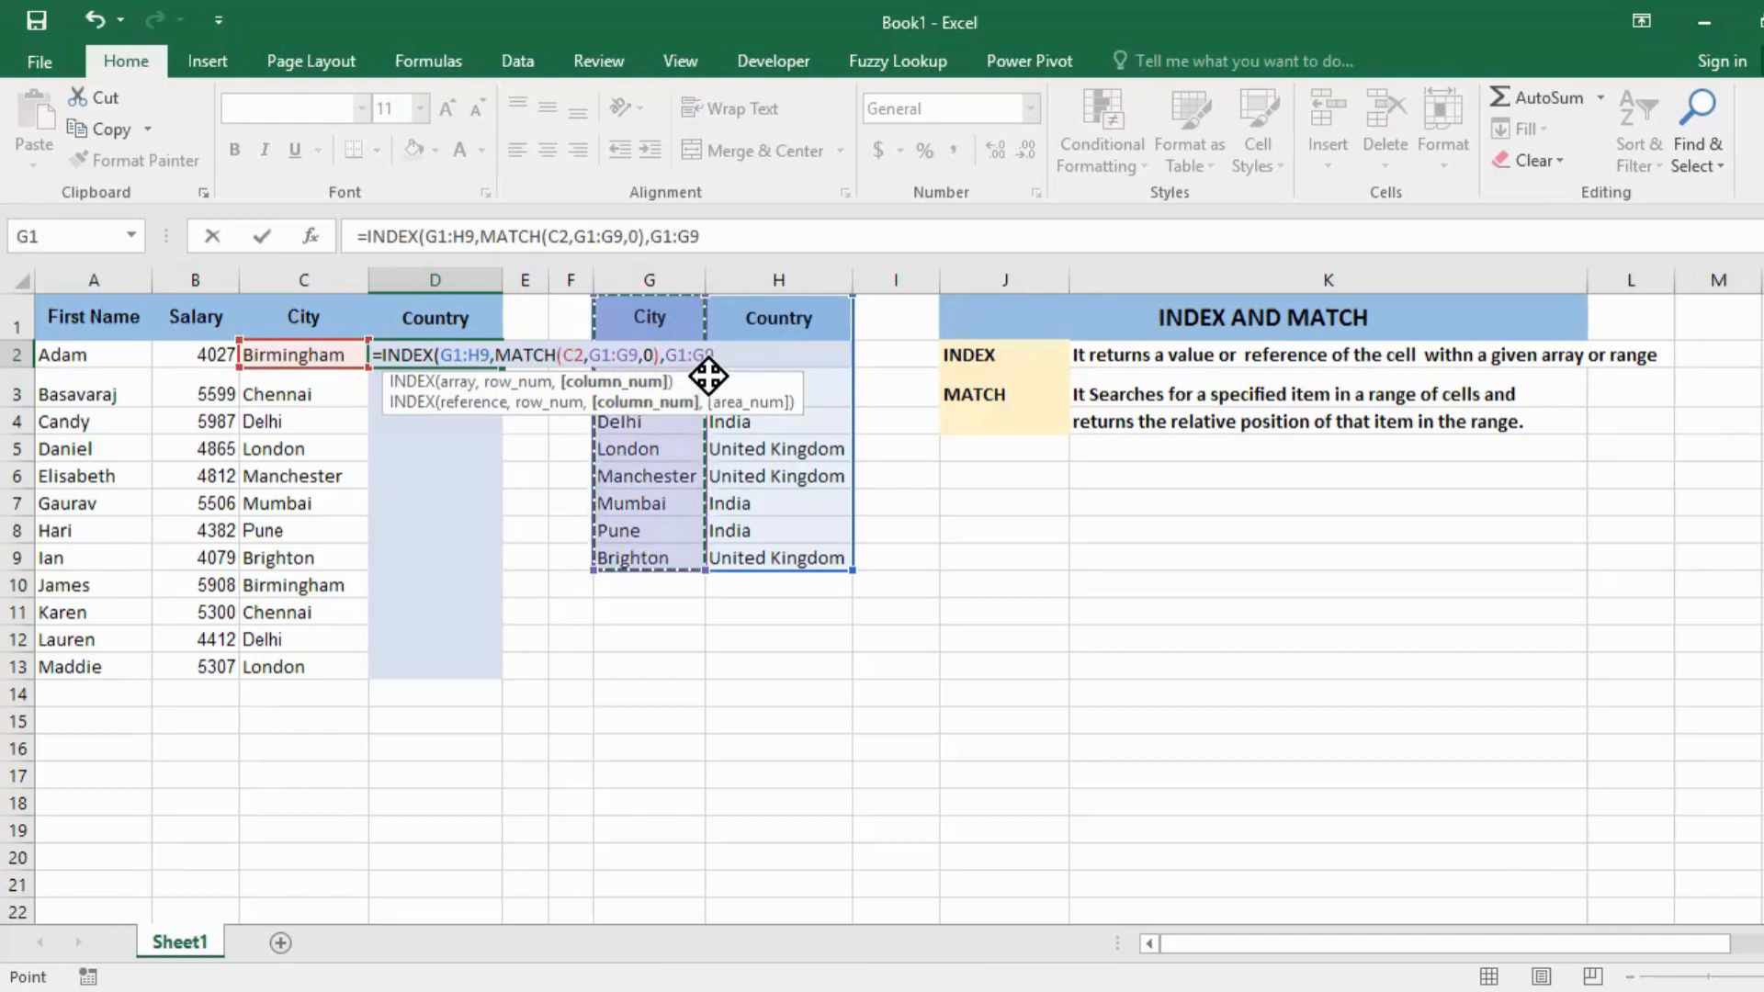
key(BackSpace)
key(BackSpace)
key(BackSpace)
key(BackSpace)
key(BackSpace)
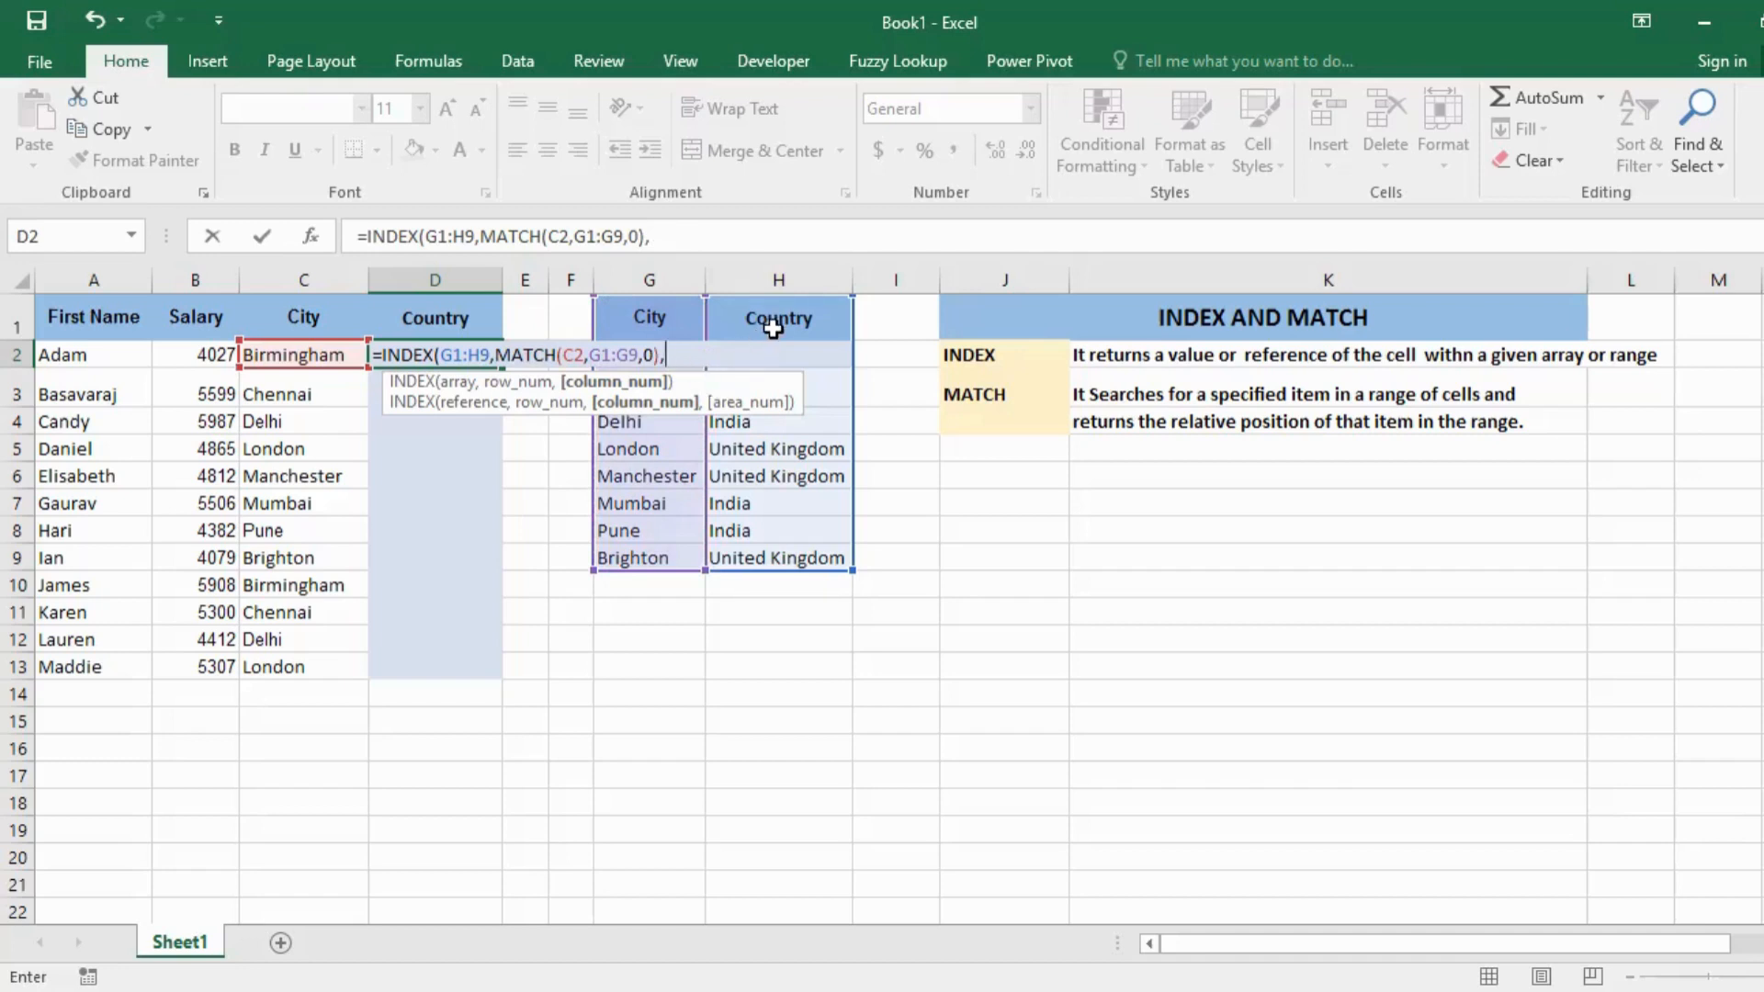
click(652, 316)
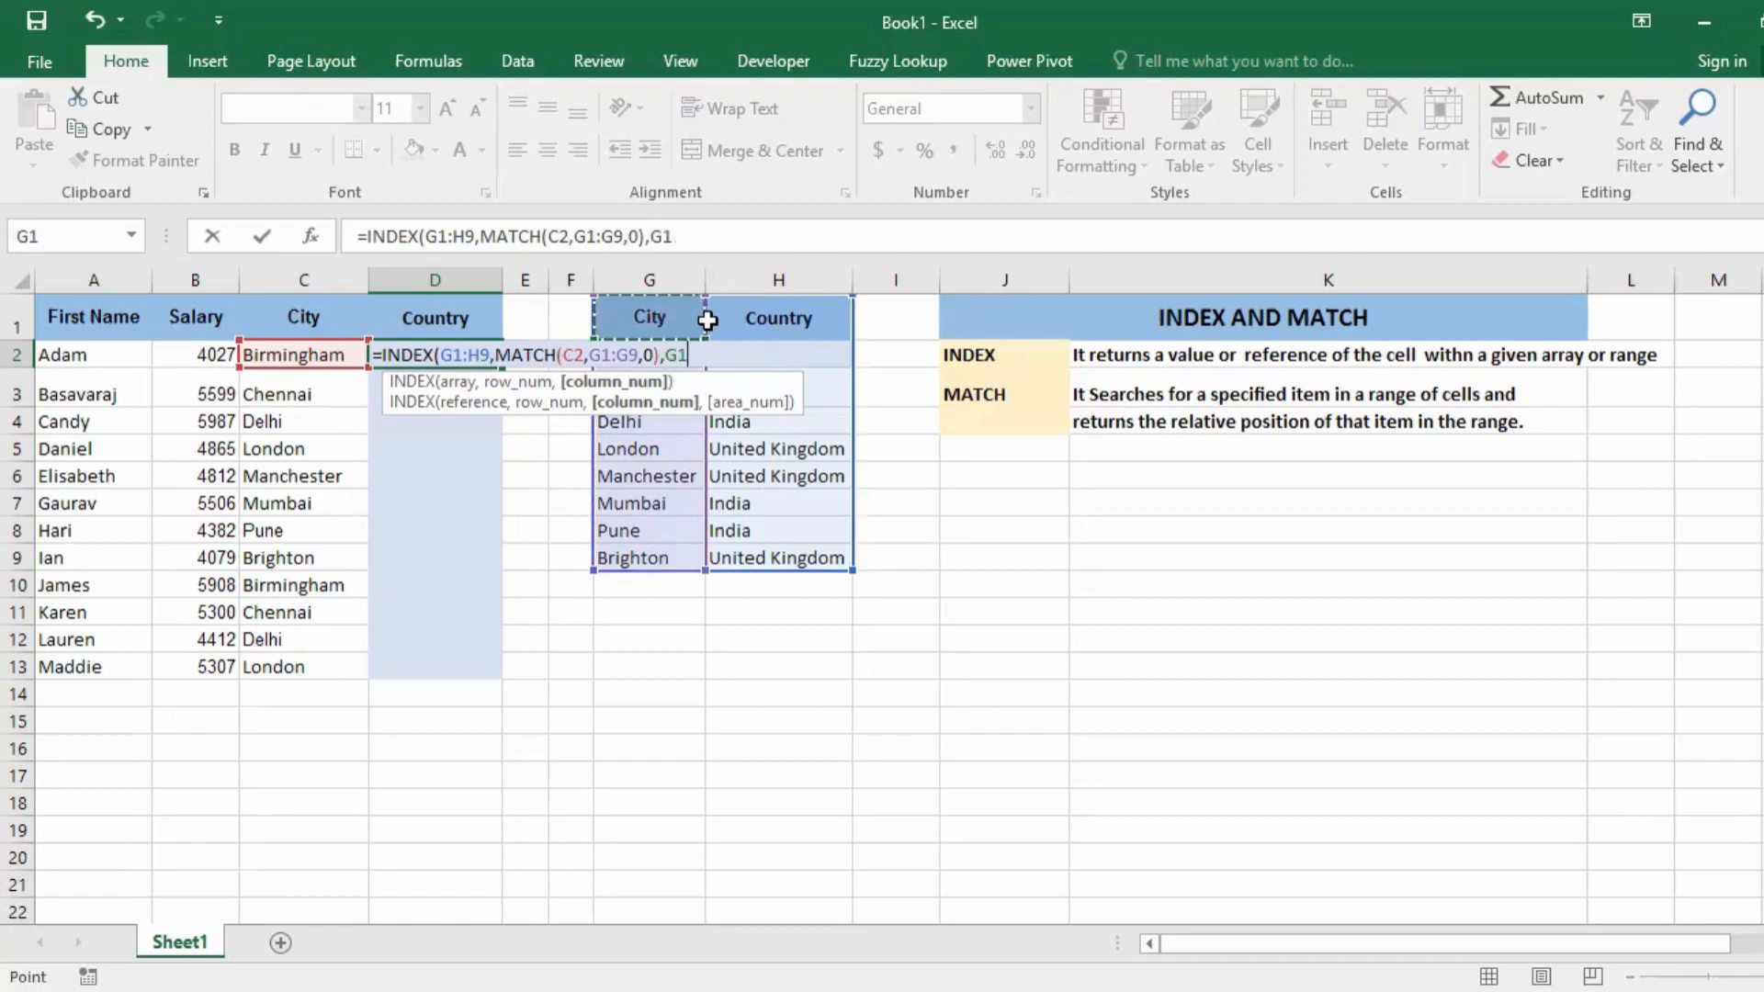
shift+click(721, 562)
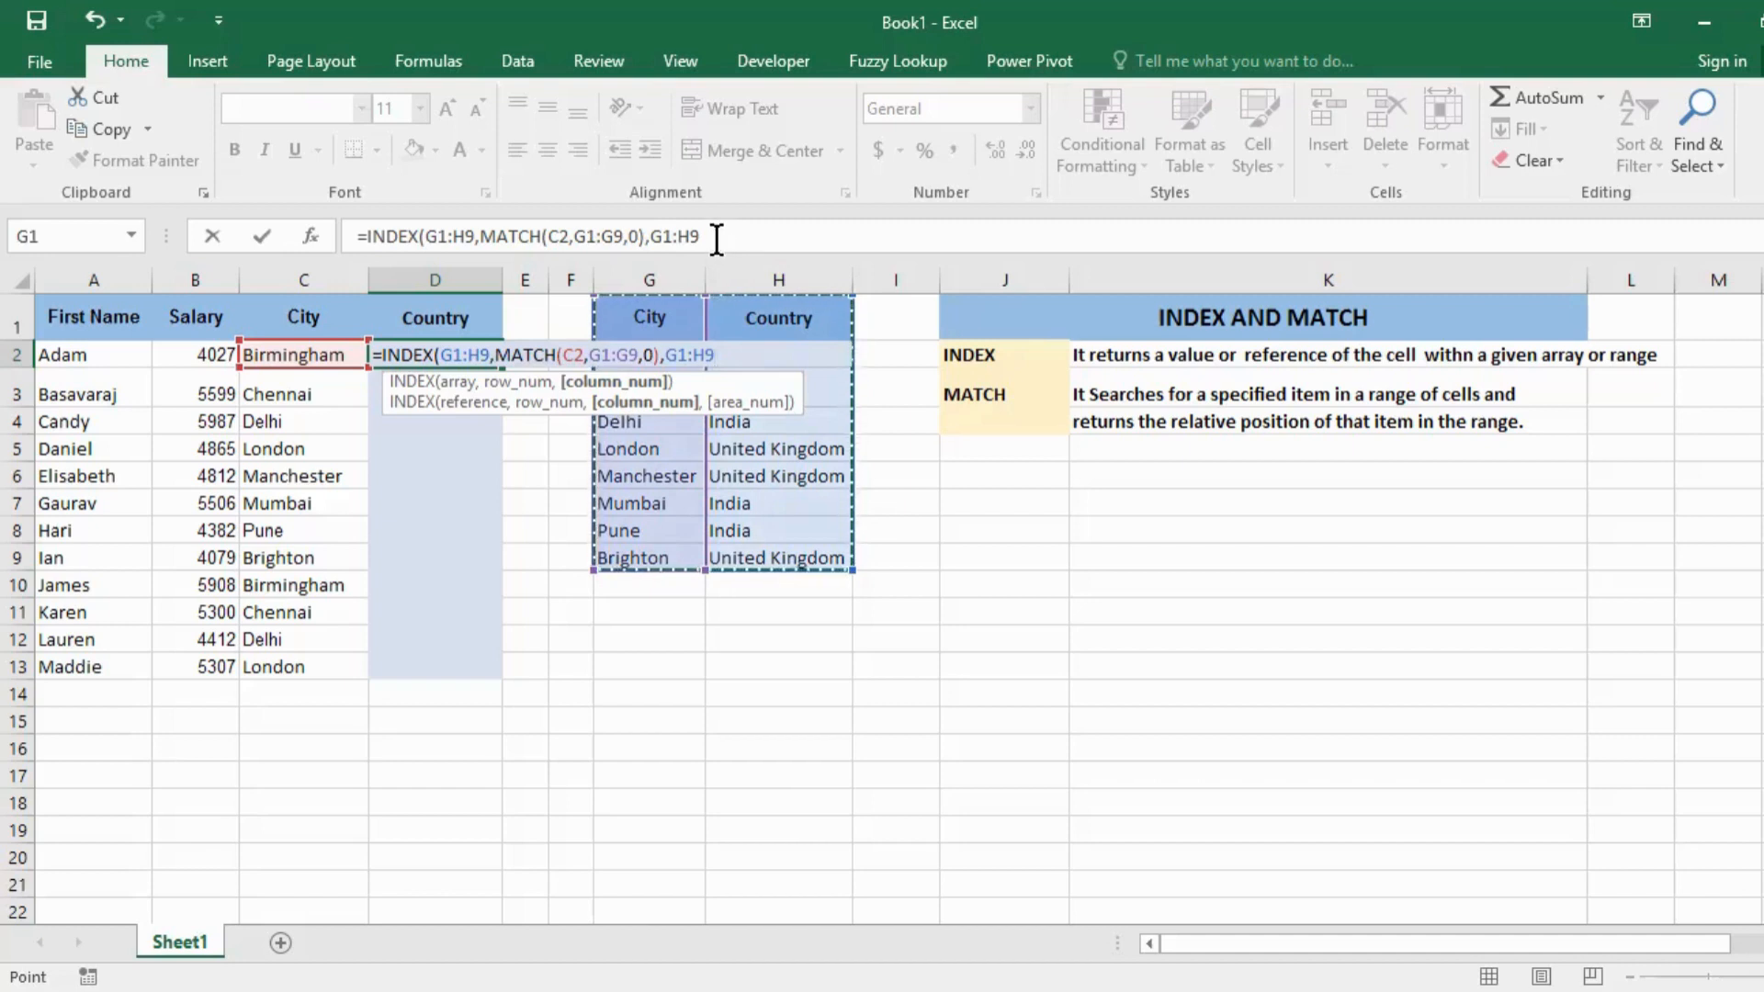
key(BackSpace)
key(BackSpace)
key(BackSpace)
key(BackSpace)
key(BackSpace)
- Enter a second MATCH function as the INDEX column number argument in D2, looking up the Country header in D1
text(match)
key(Tab)
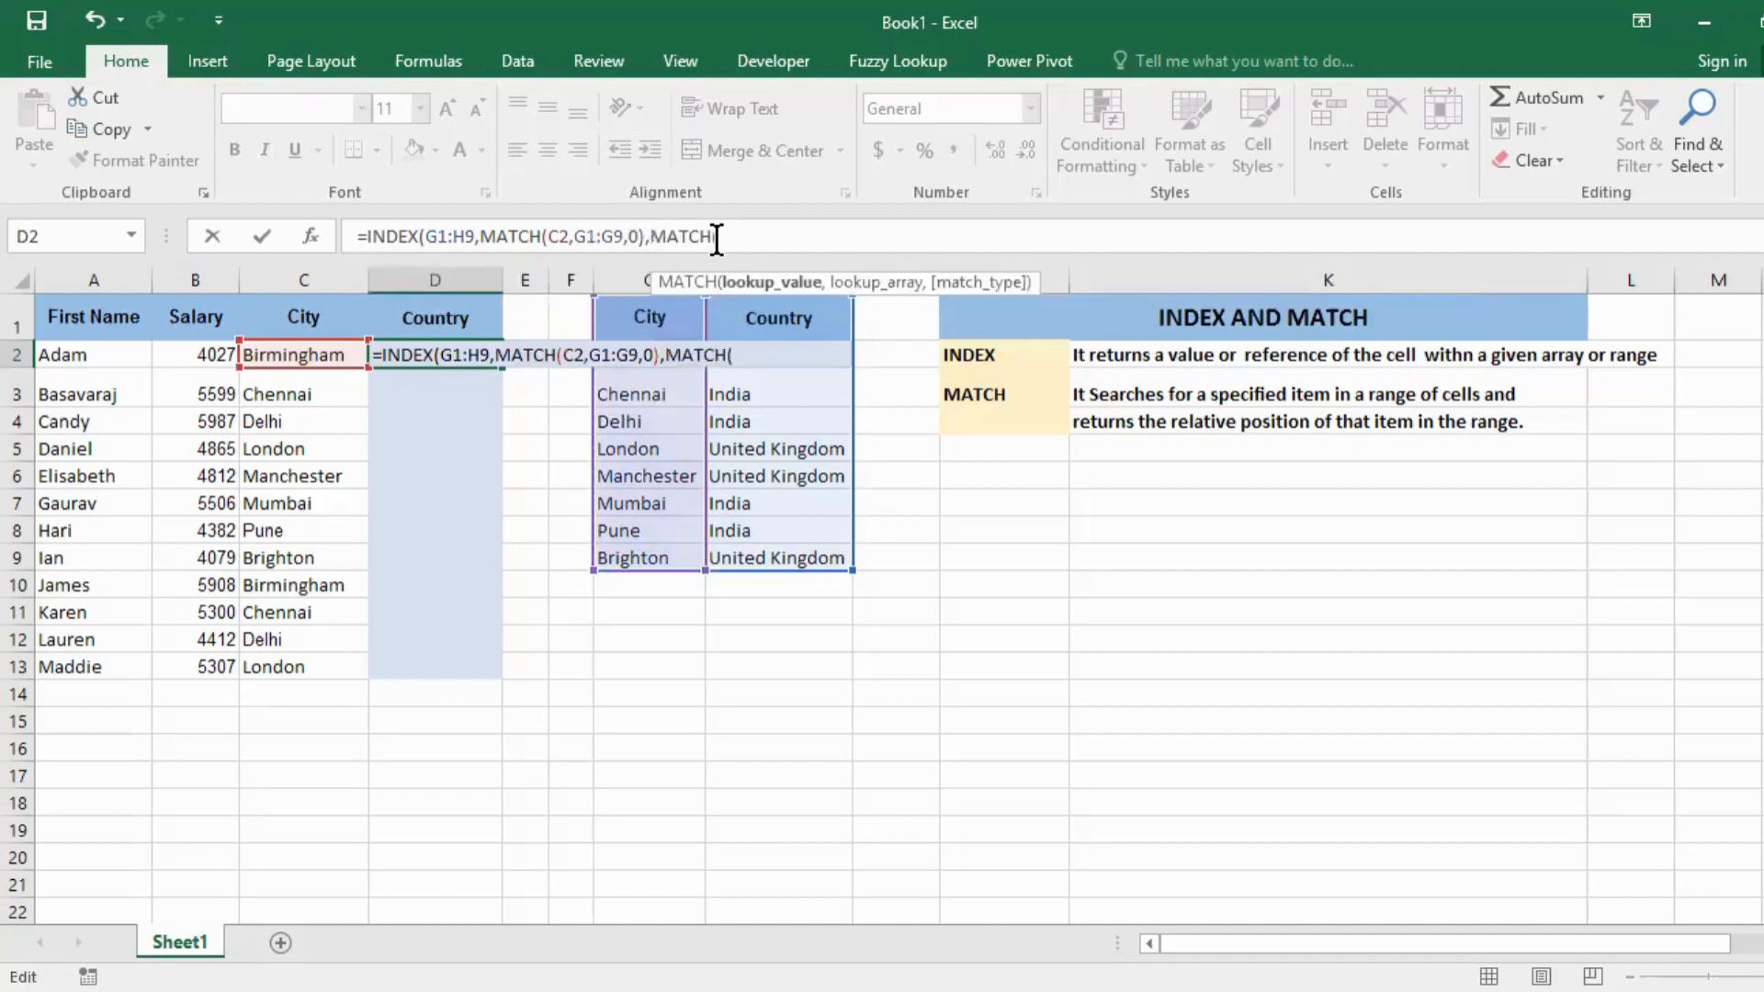
click(434, 319)
text(,)
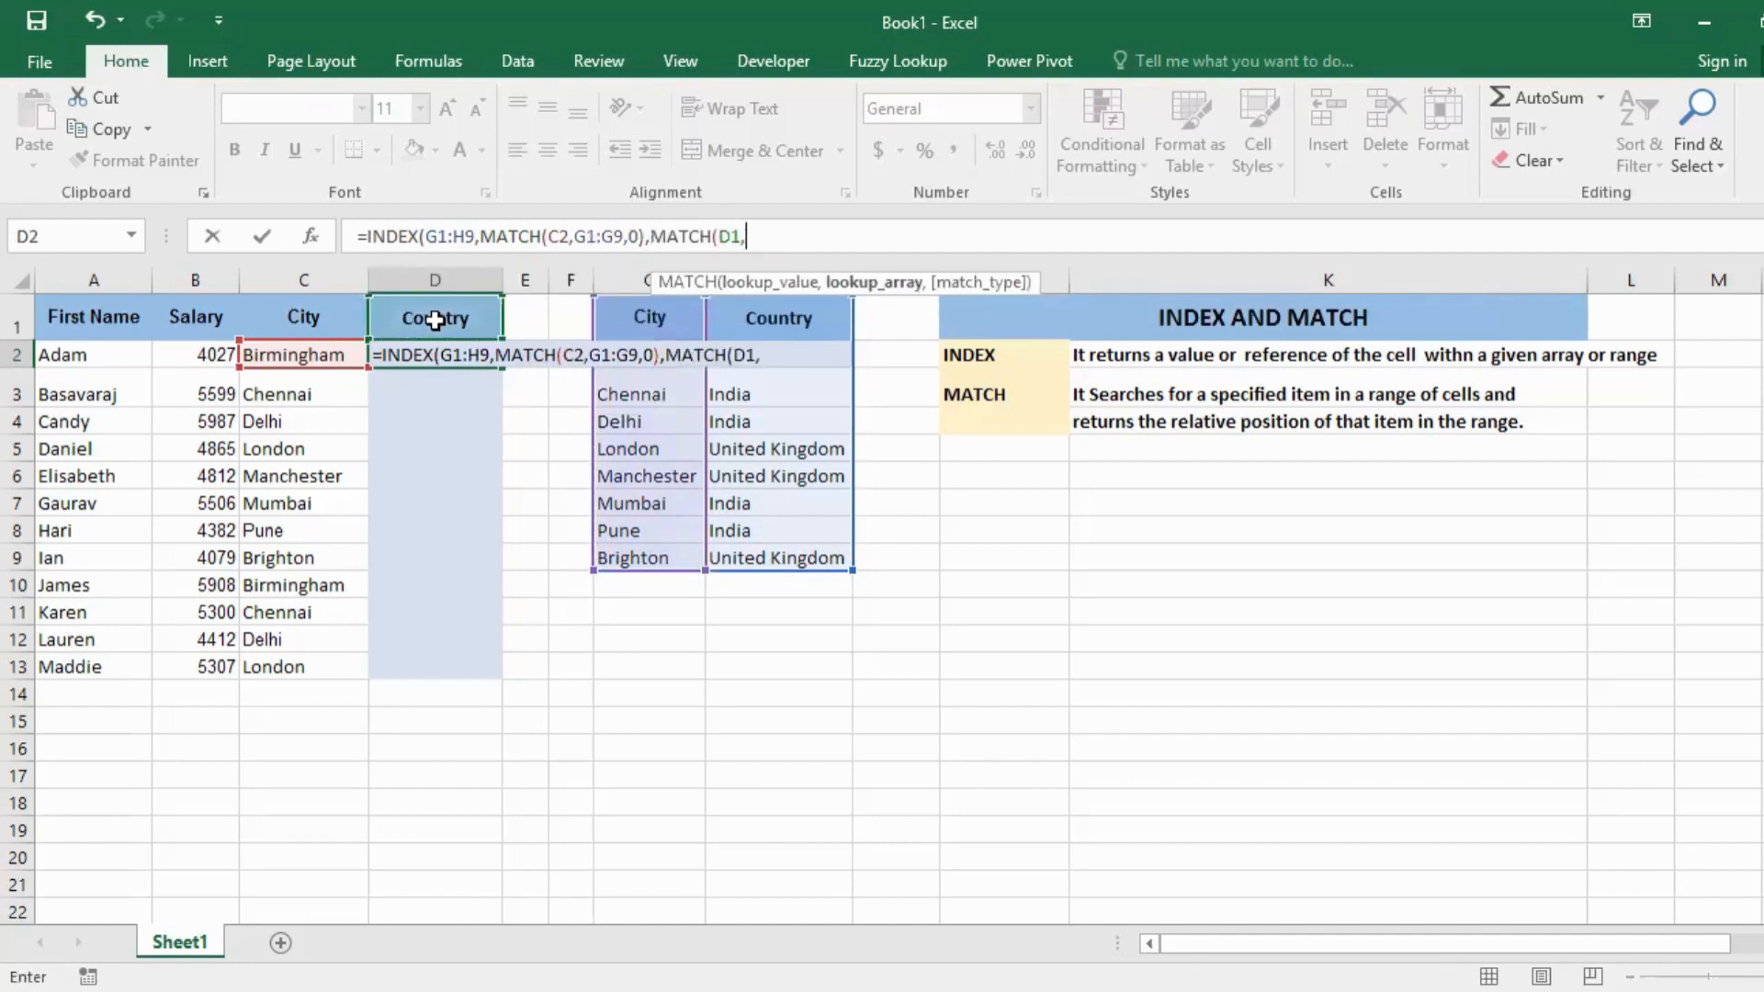
- Set the second MATCH's lookup array to G1:H1 with match type 0, close both functions and enter the formula in D2
click(631, 326)
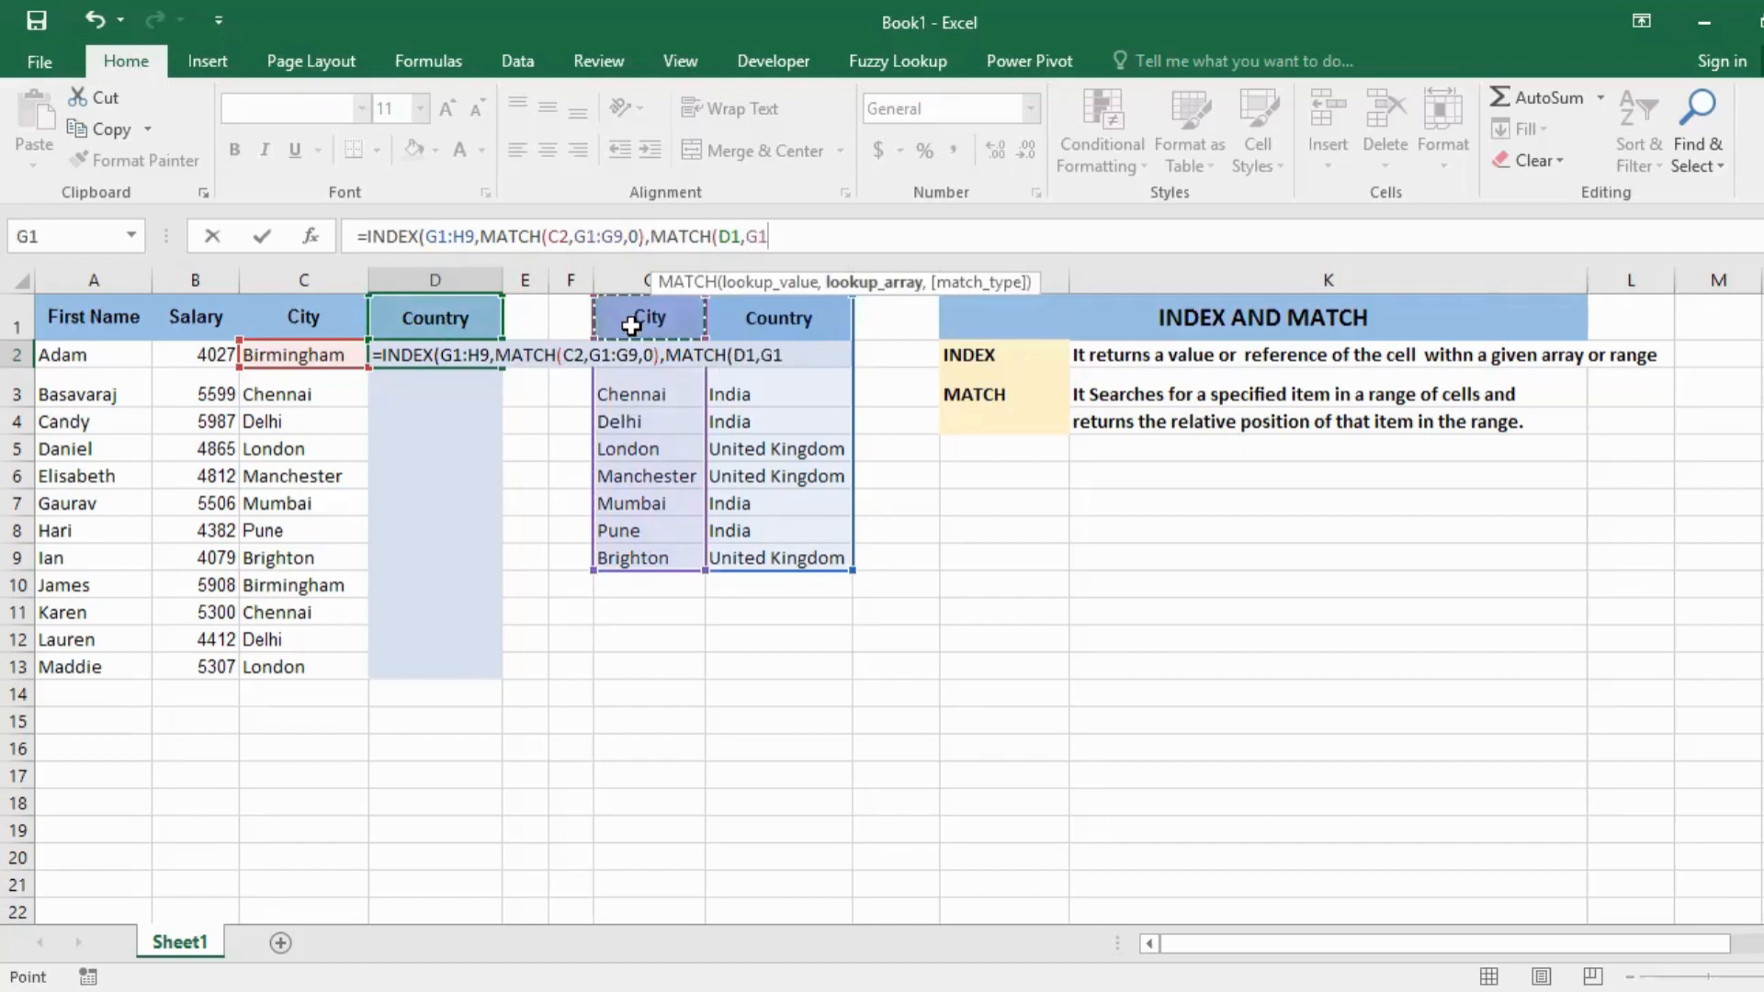
shift+click(726, 319)
text(,)
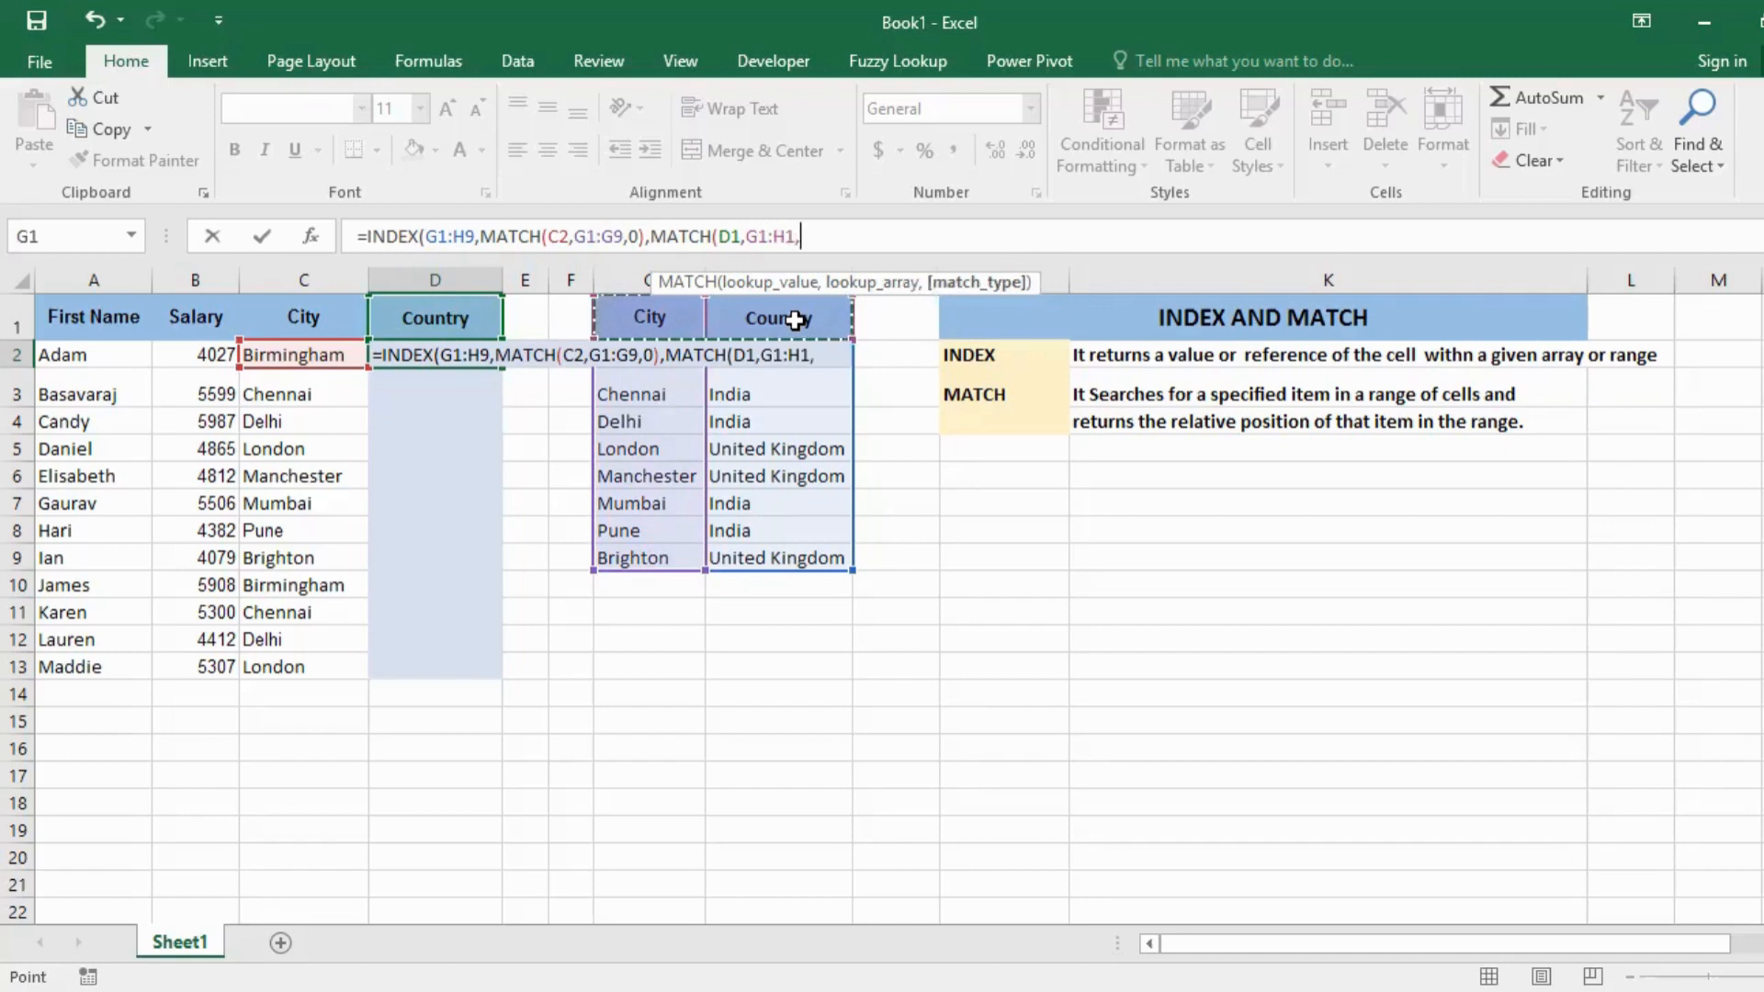
text(0)
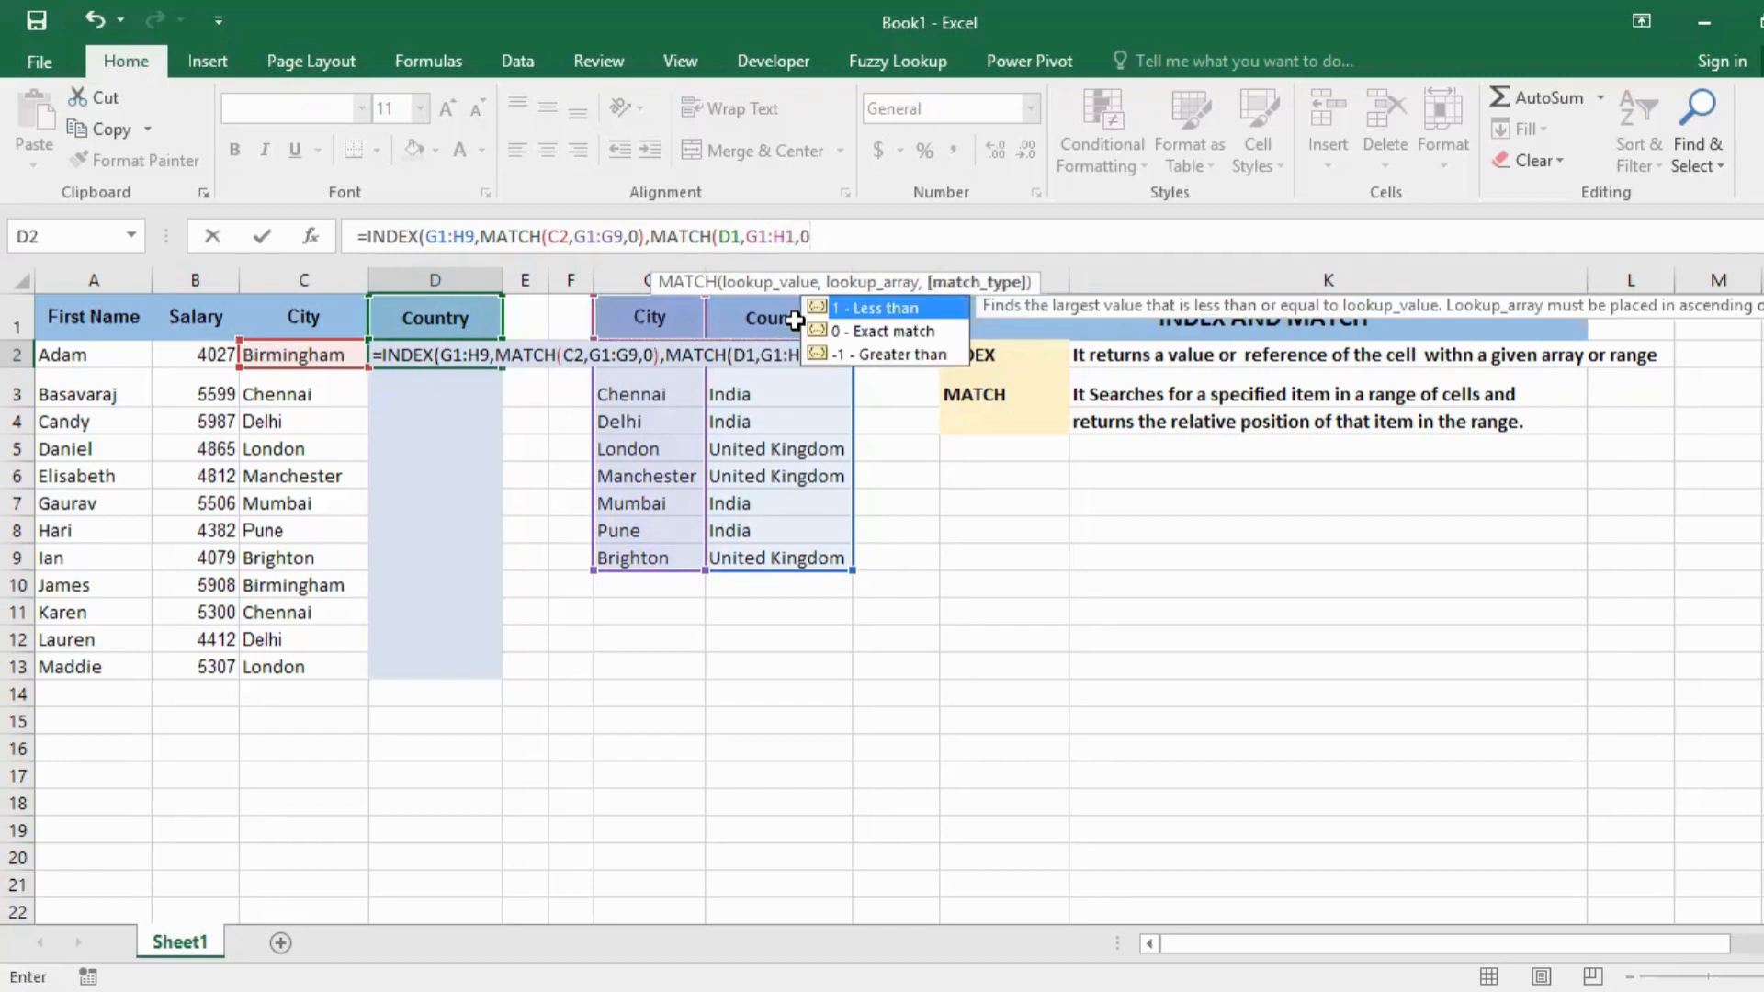
text()))
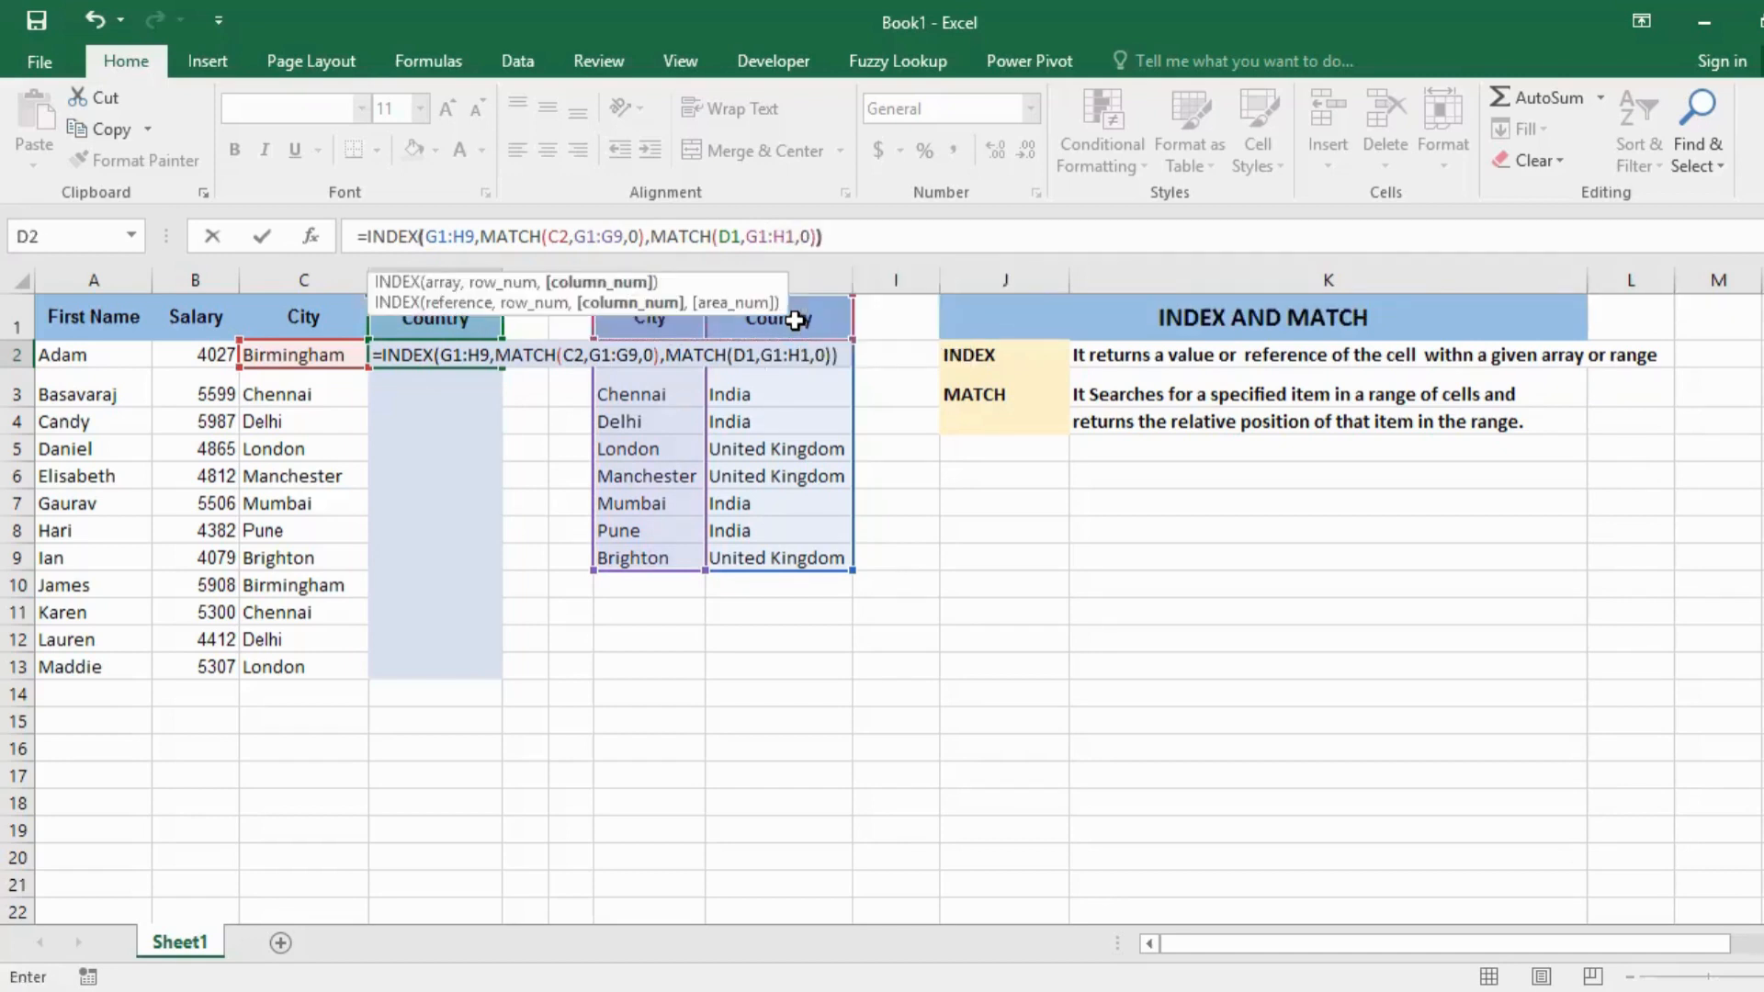
key(ctrl+Return)
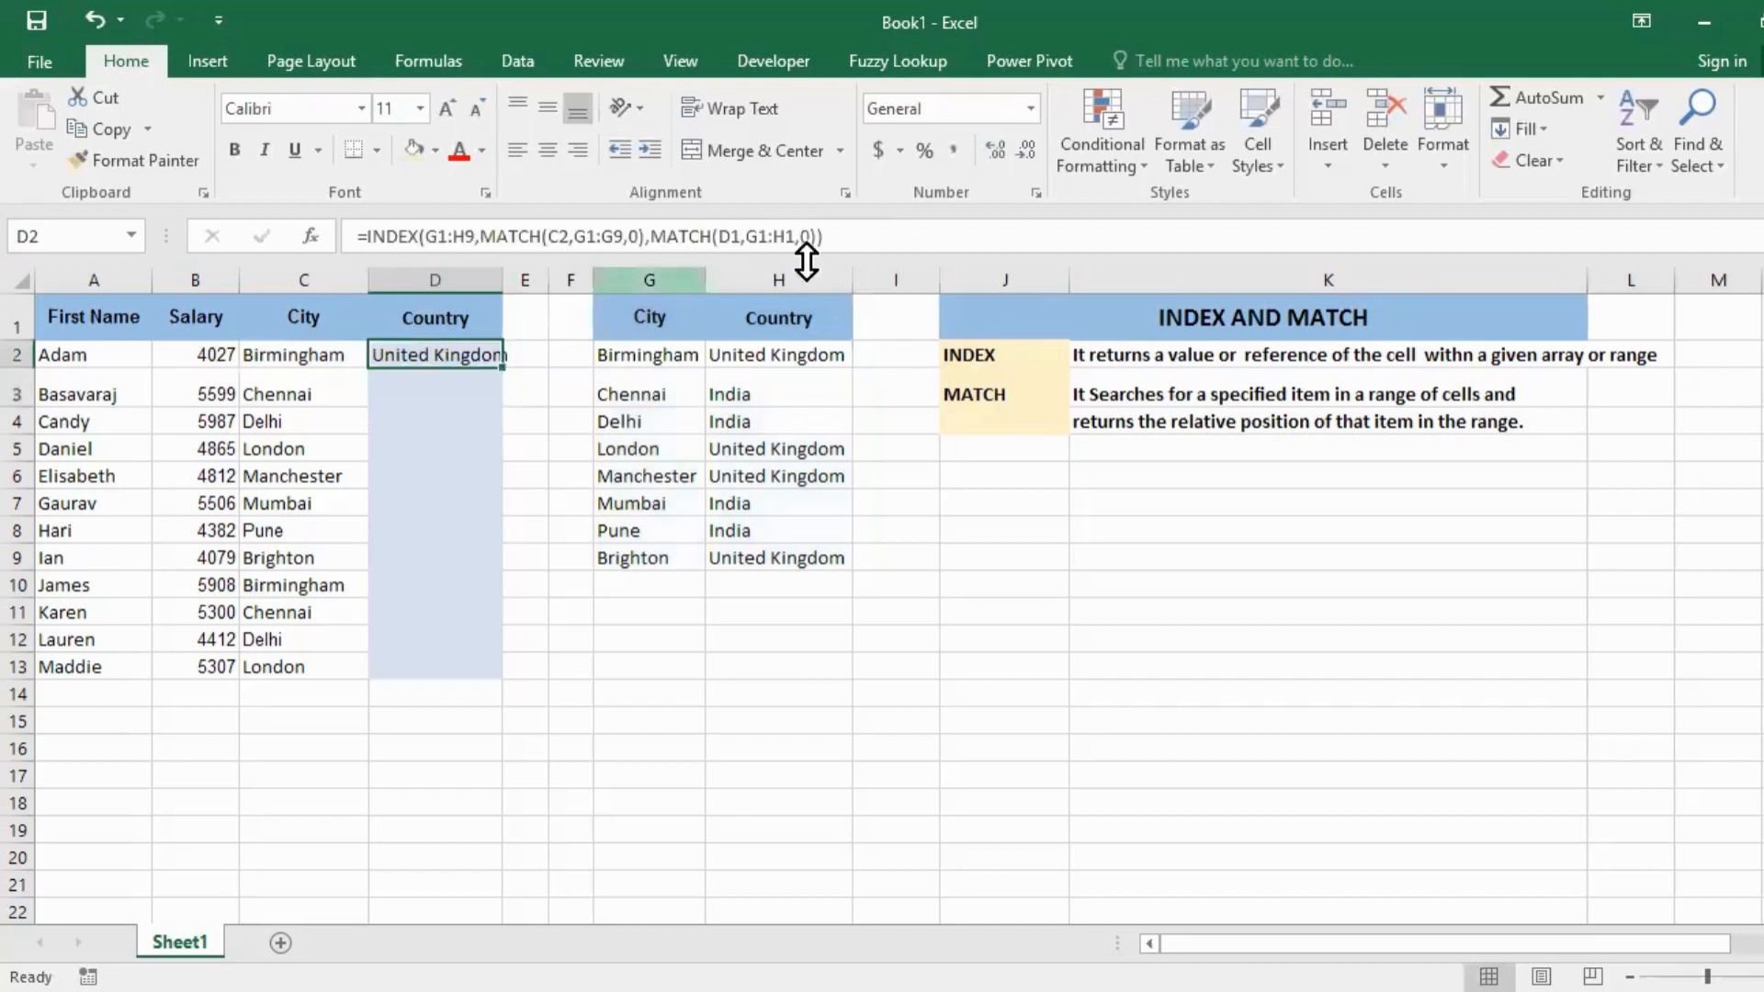
- Examine the row number MATCH and the column number MATCH inside the D2 formula
click(867, 235)
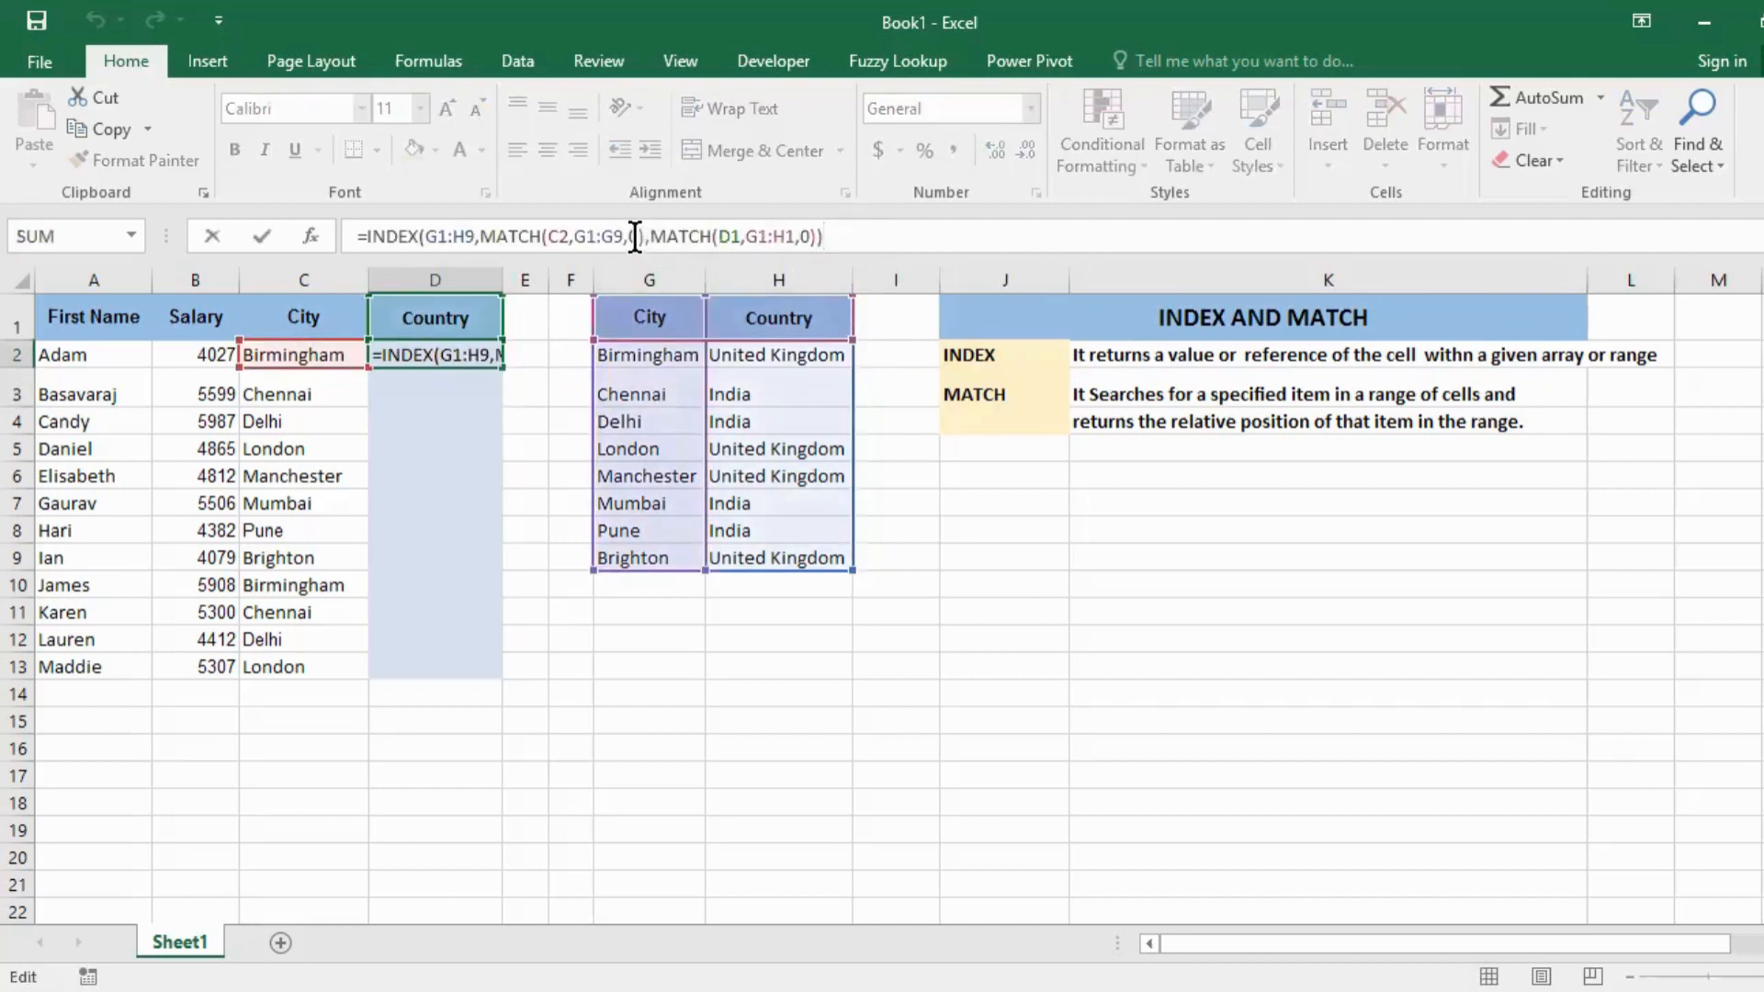
drag(642, 236, 484, 236)
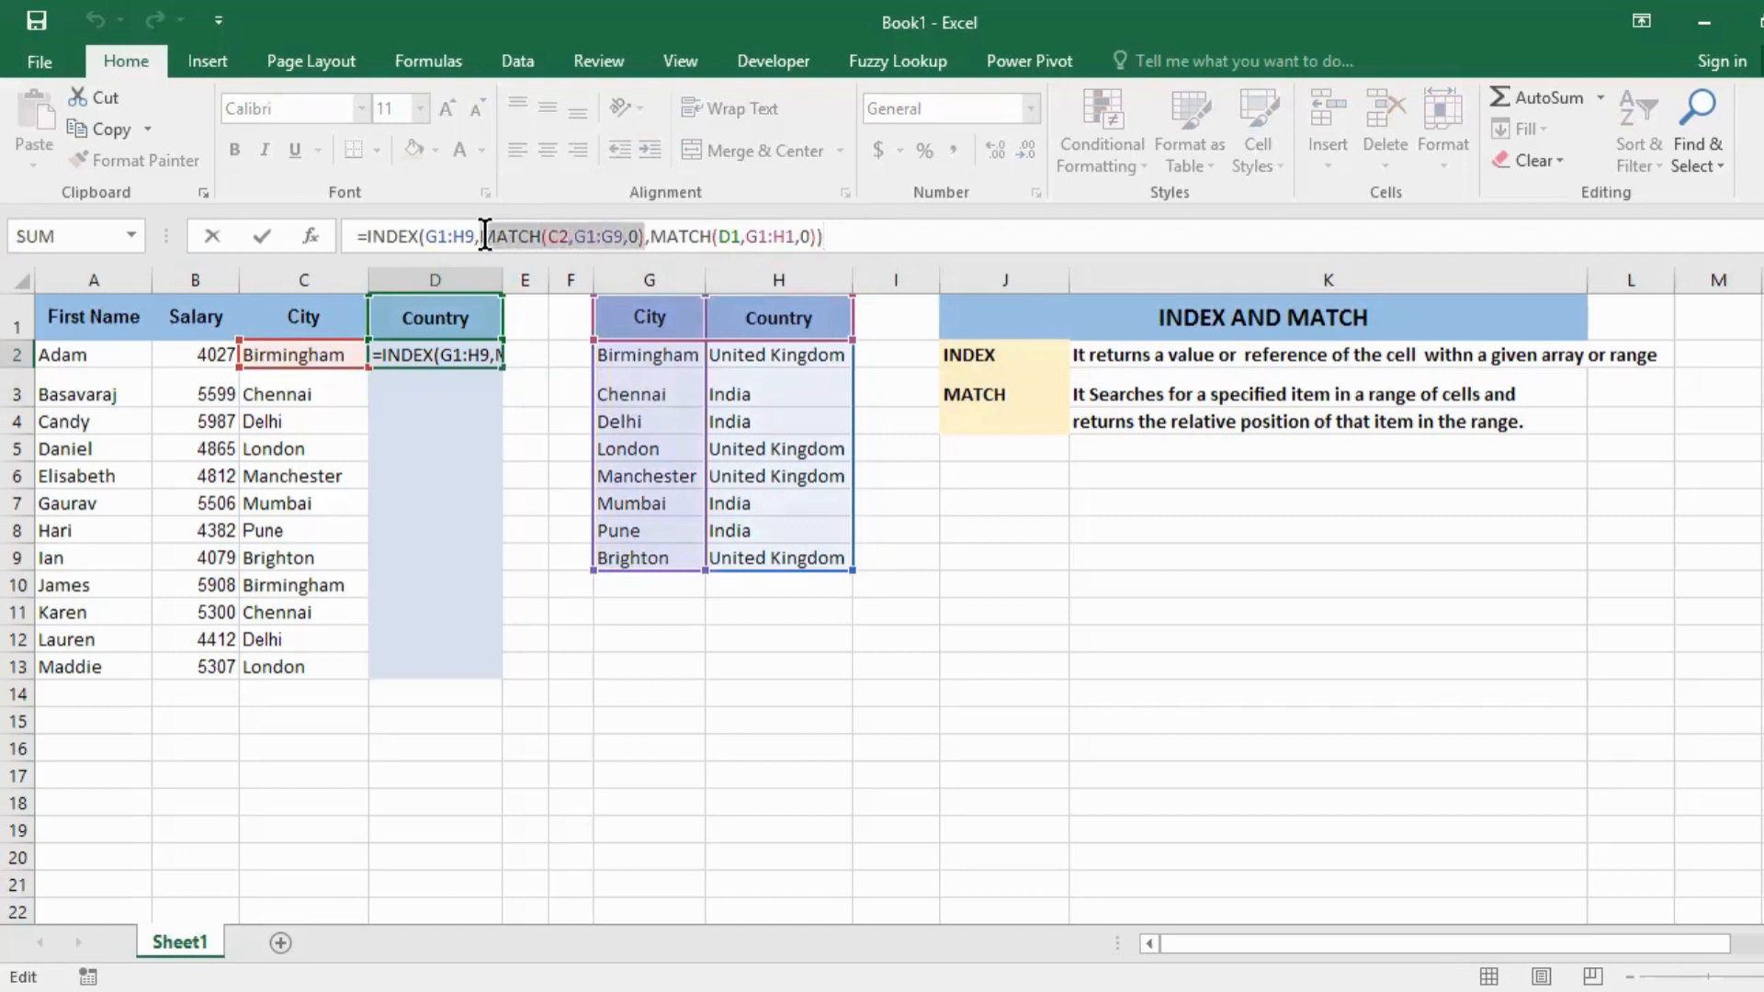
click(651, 229)
drag(652, 229, 814, 229)
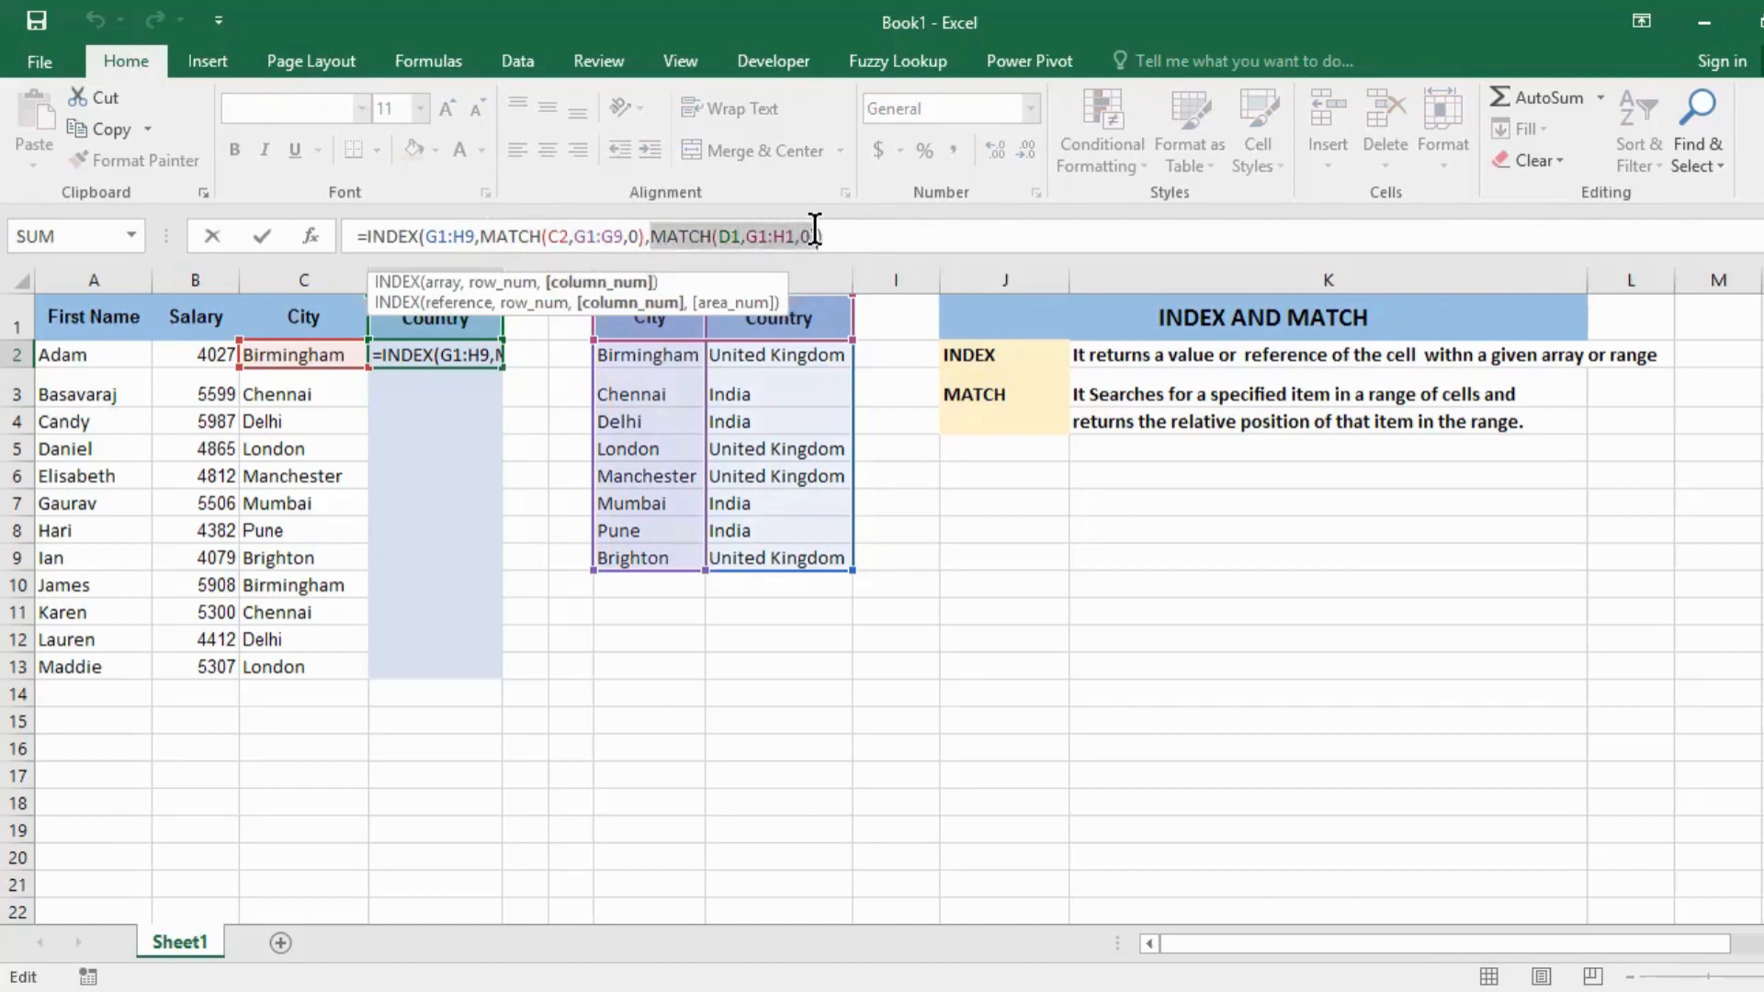
click(826, 235)
text())
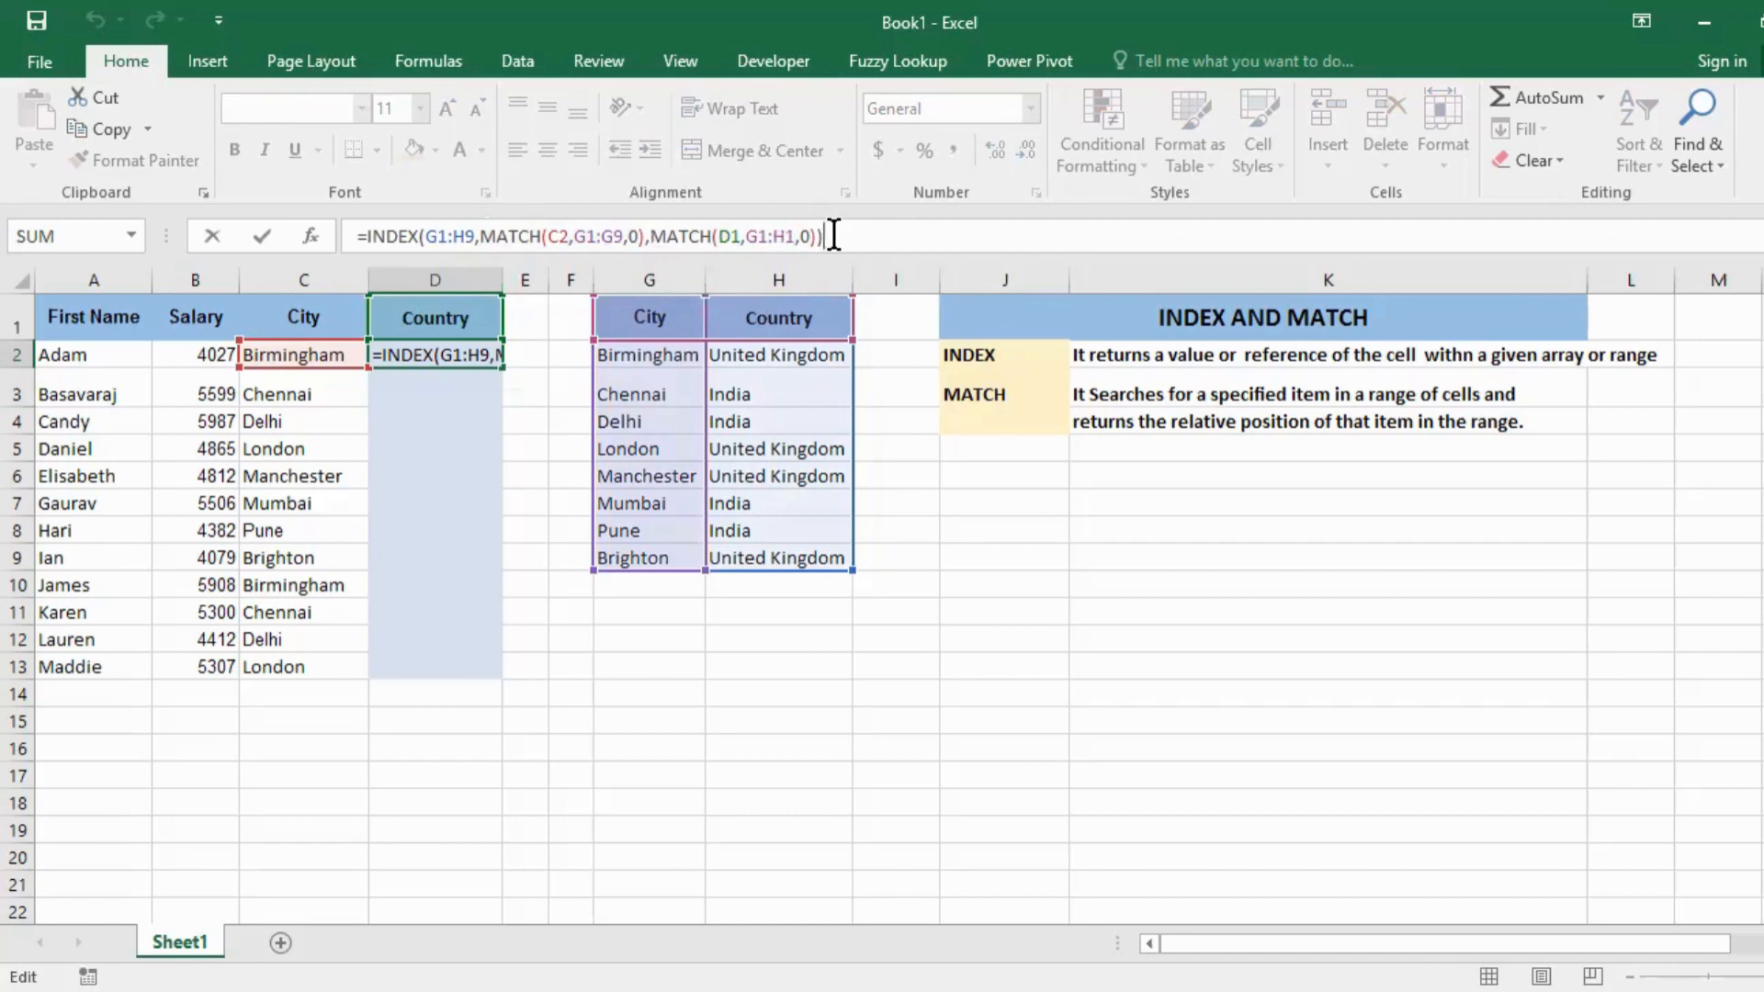
key(Return)
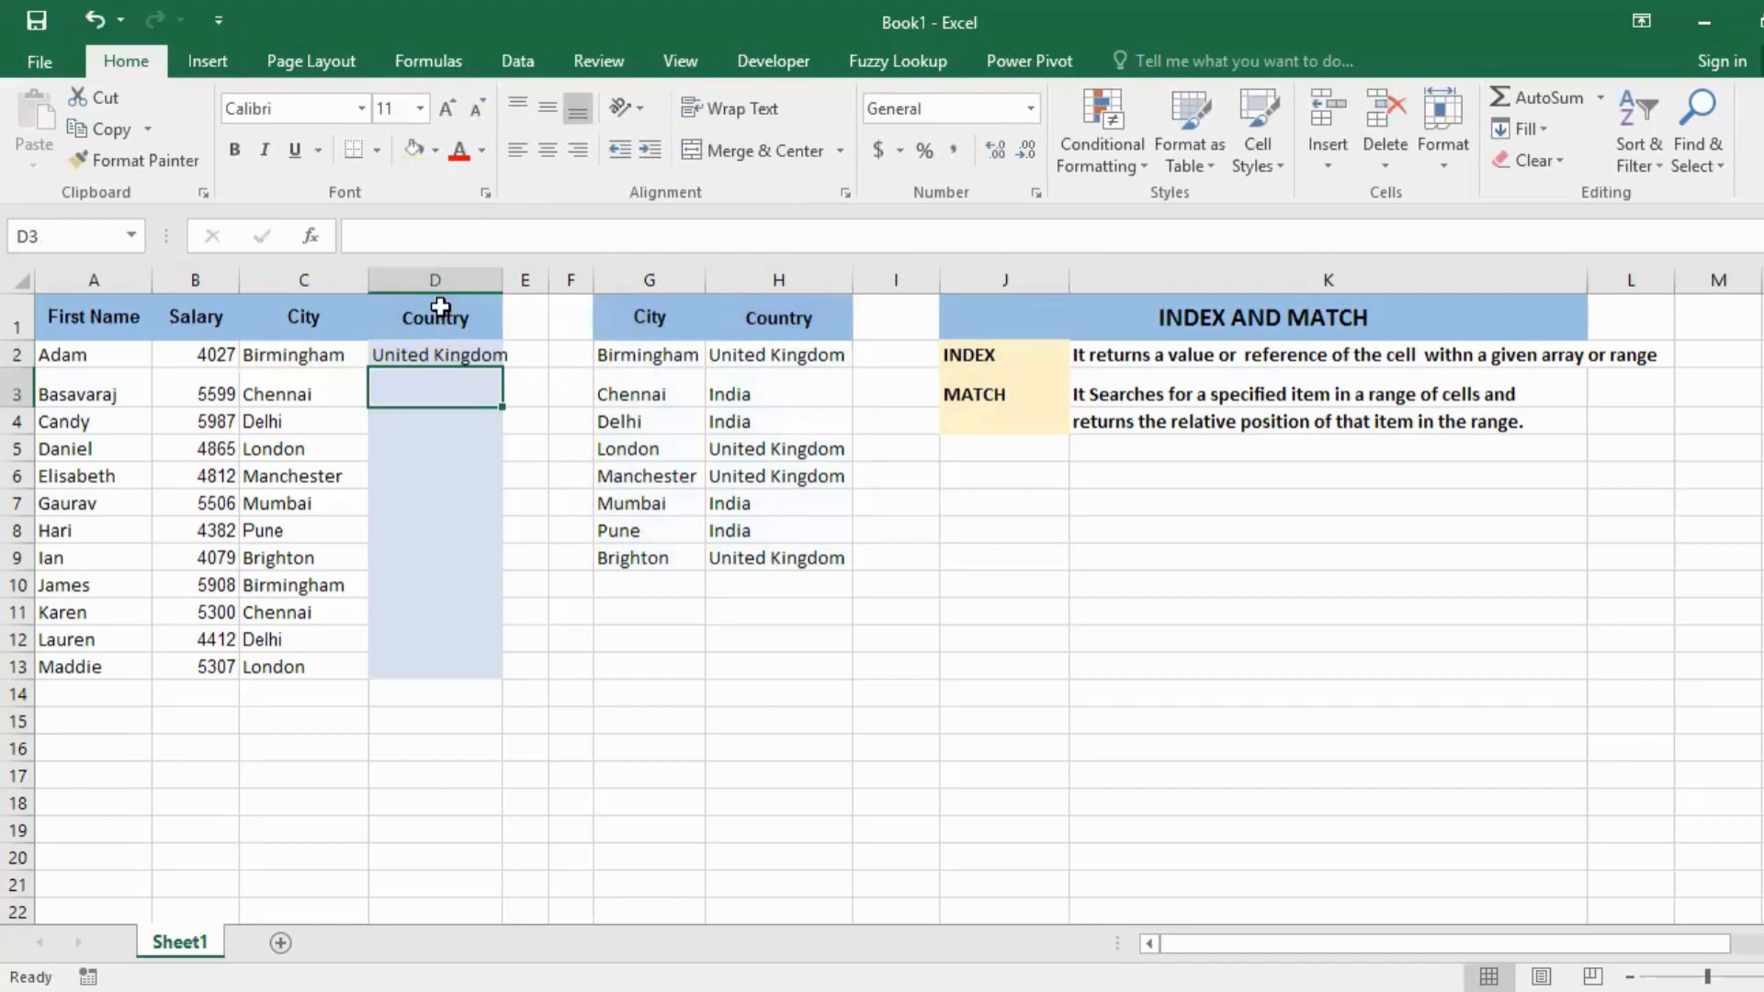
- Widen column D so the full country name in D2 fits inside the cell
click(428, 61)
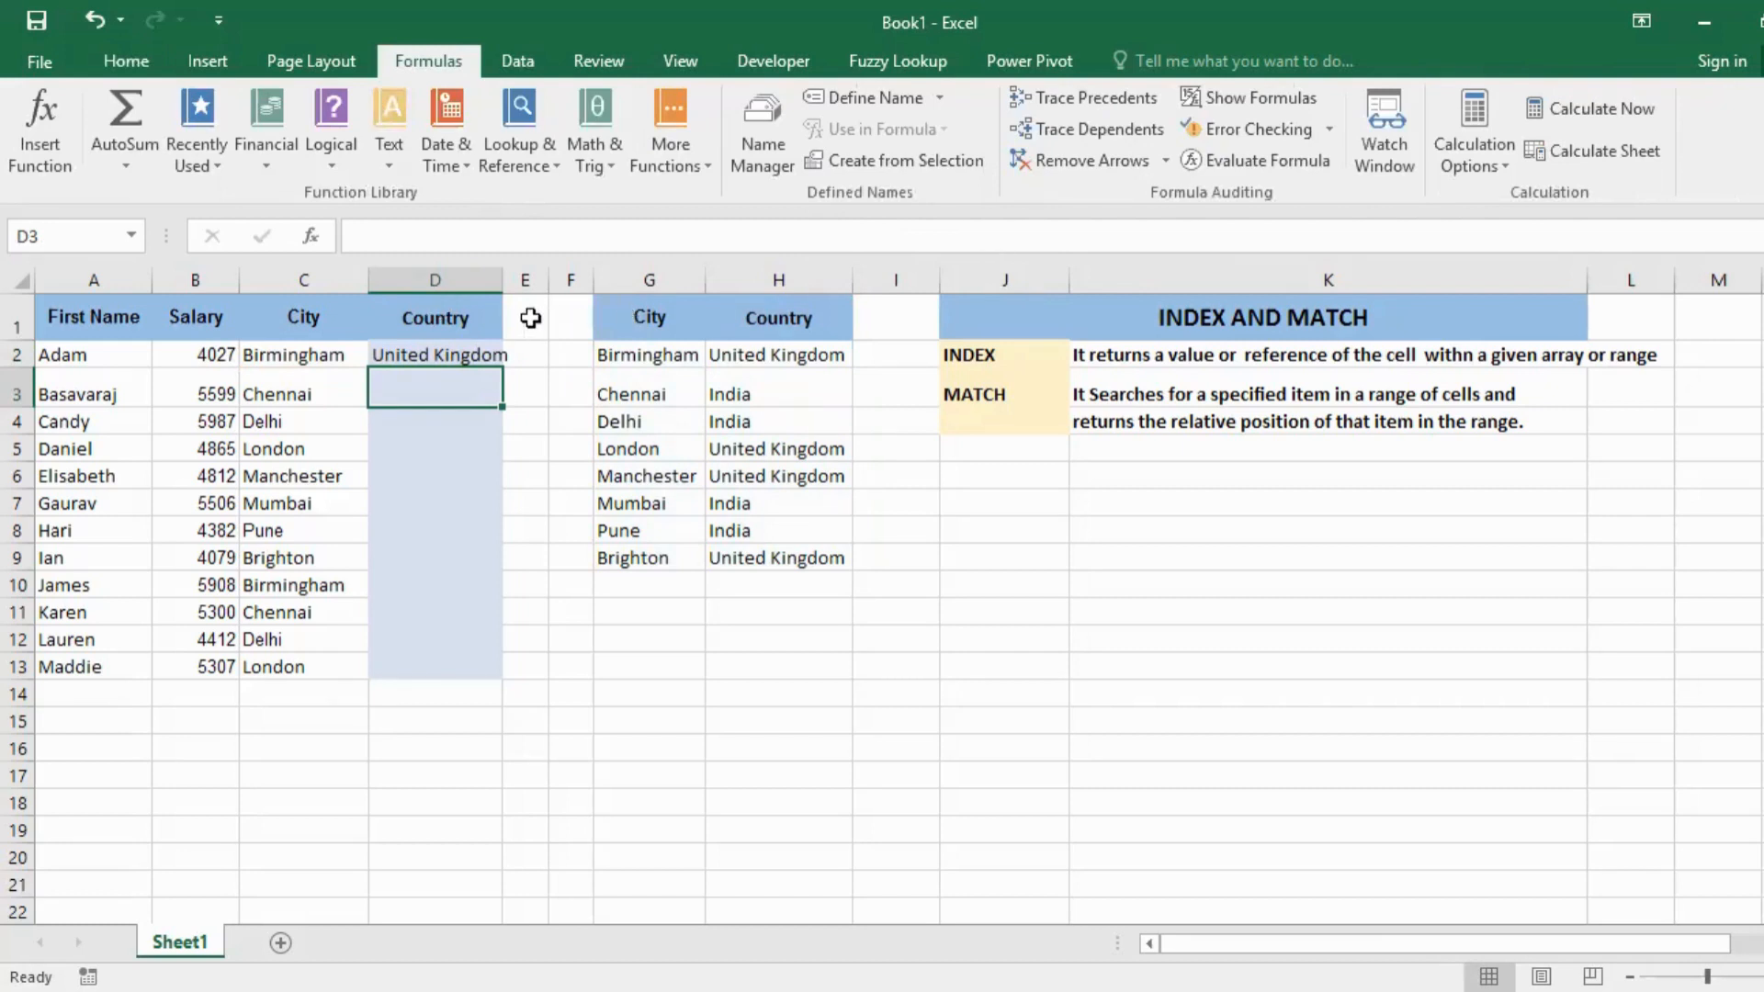
click(449, 358)
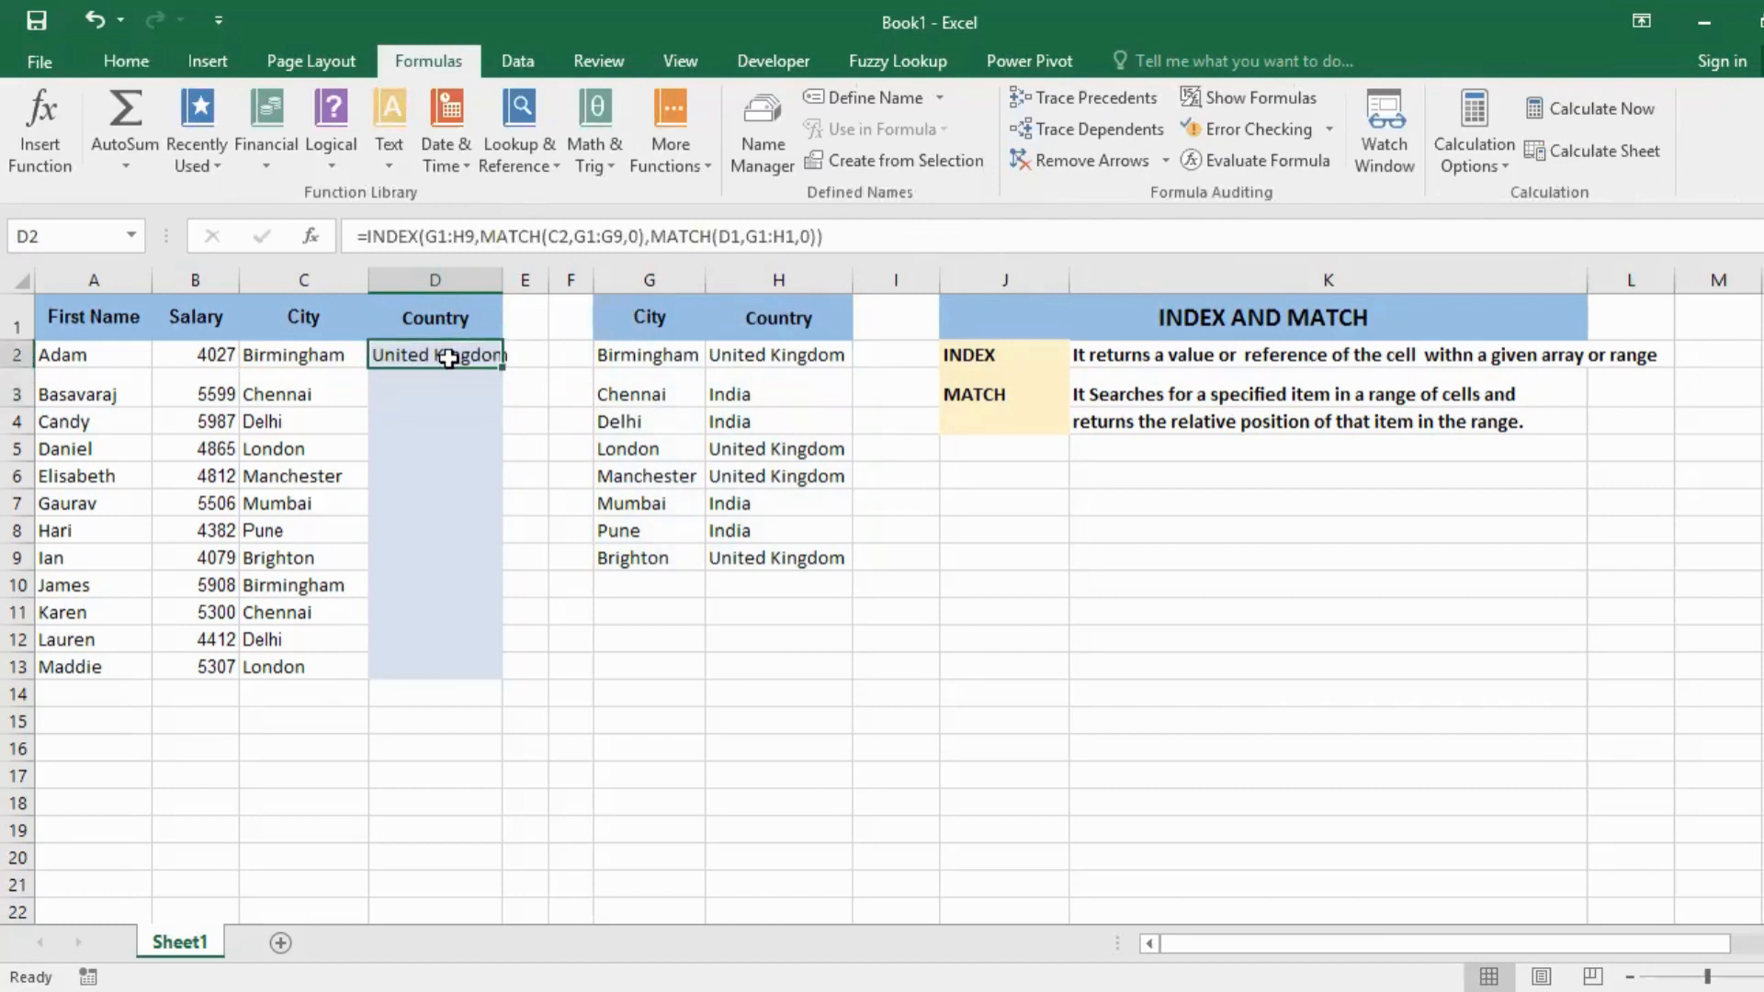
click(433, 379)
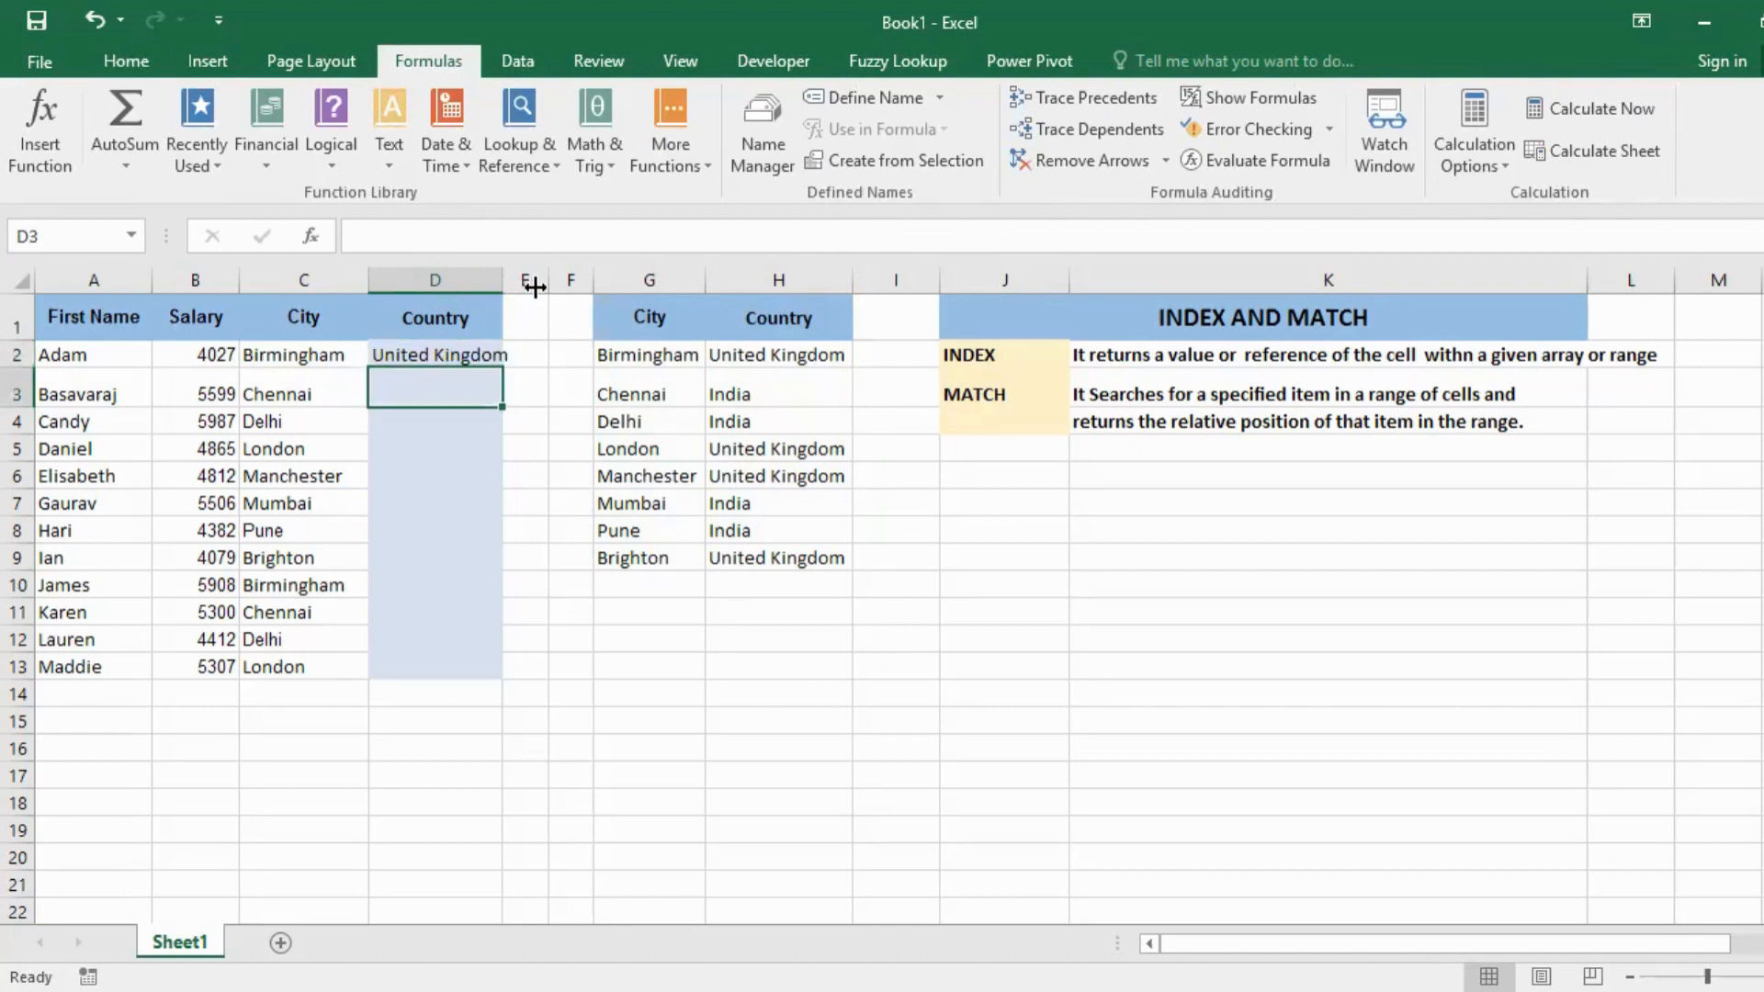
drag(503, 287, 534, 286)
- Evaluate the D2 formula step by step until both MATCH functions are resolved, and close the evaluation
click(469, 358)
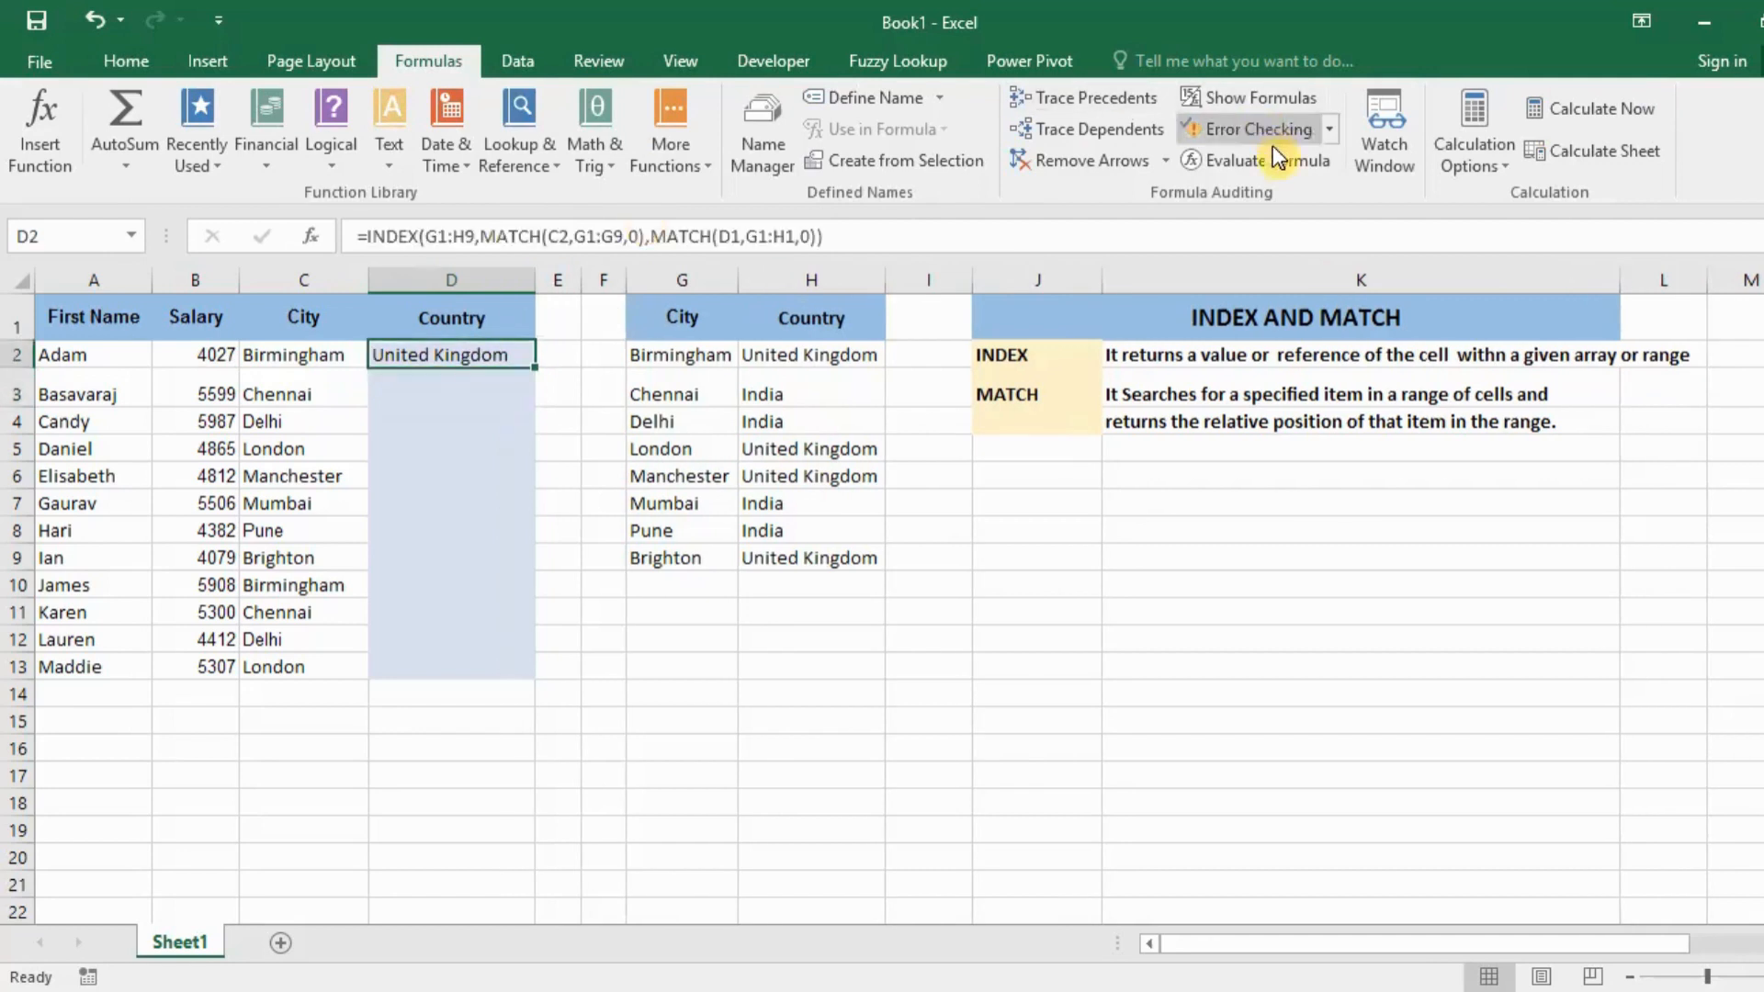
click(1271, 169)
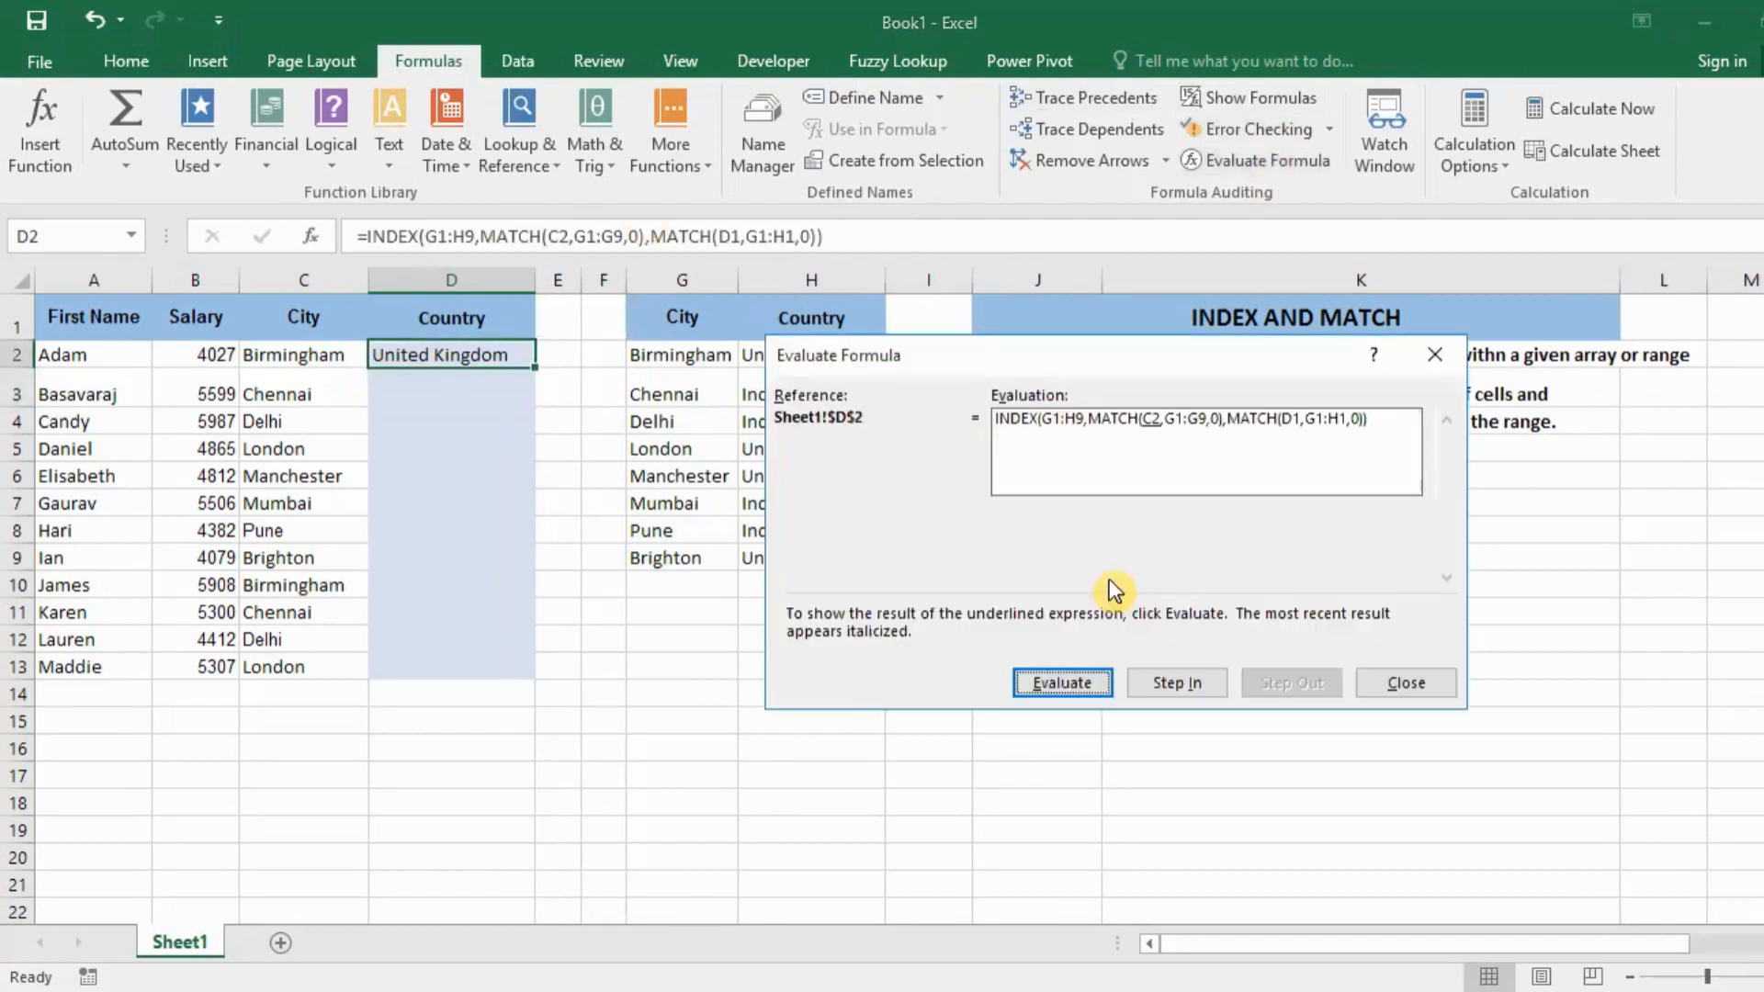
click(1056, 685)
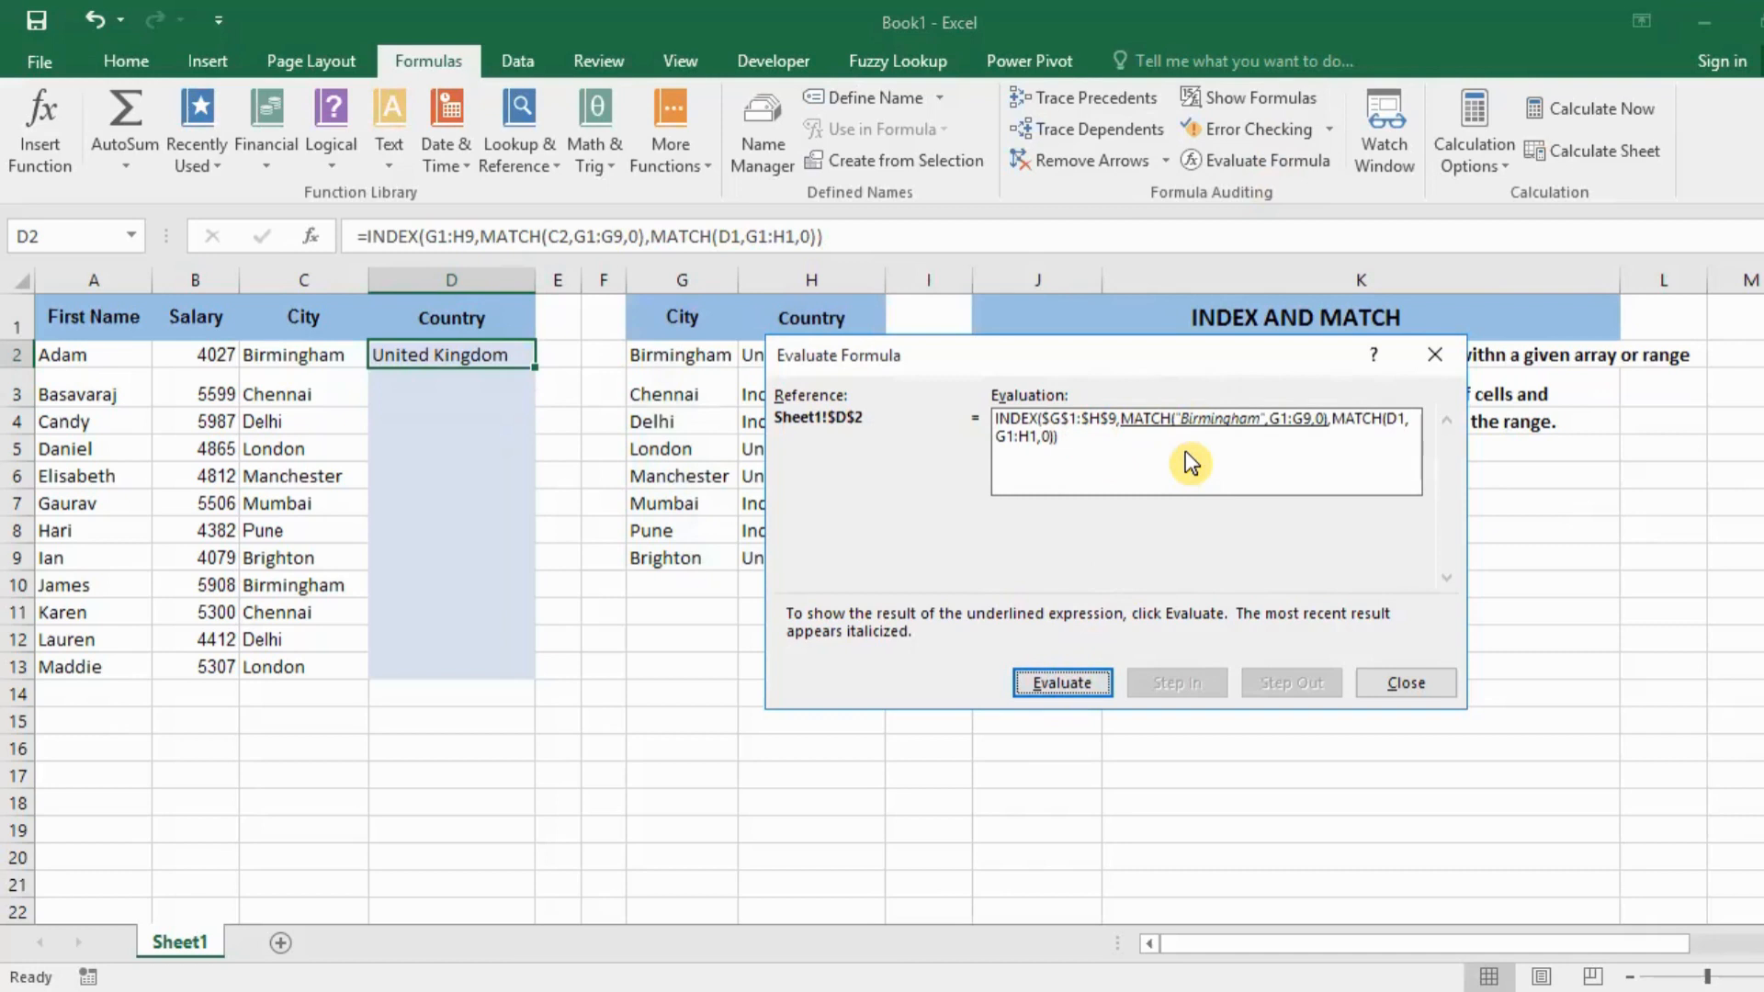
click(1048, 674)
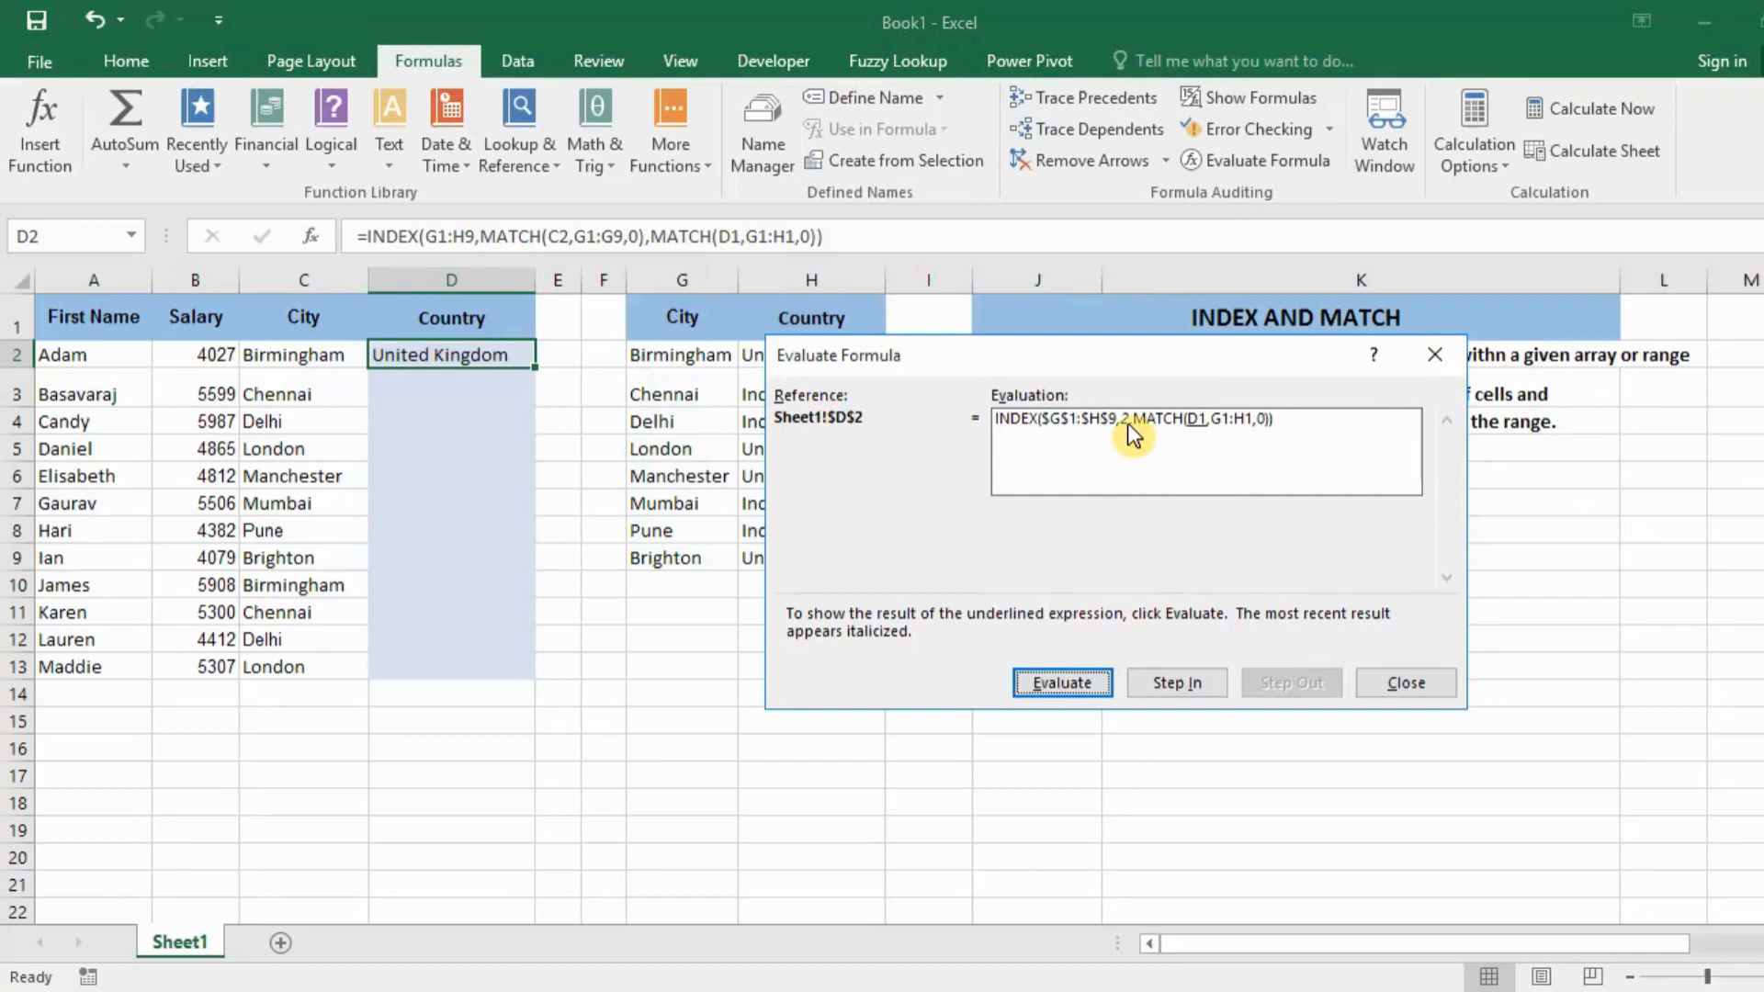
click(1051, 678)
click(1051, 678)
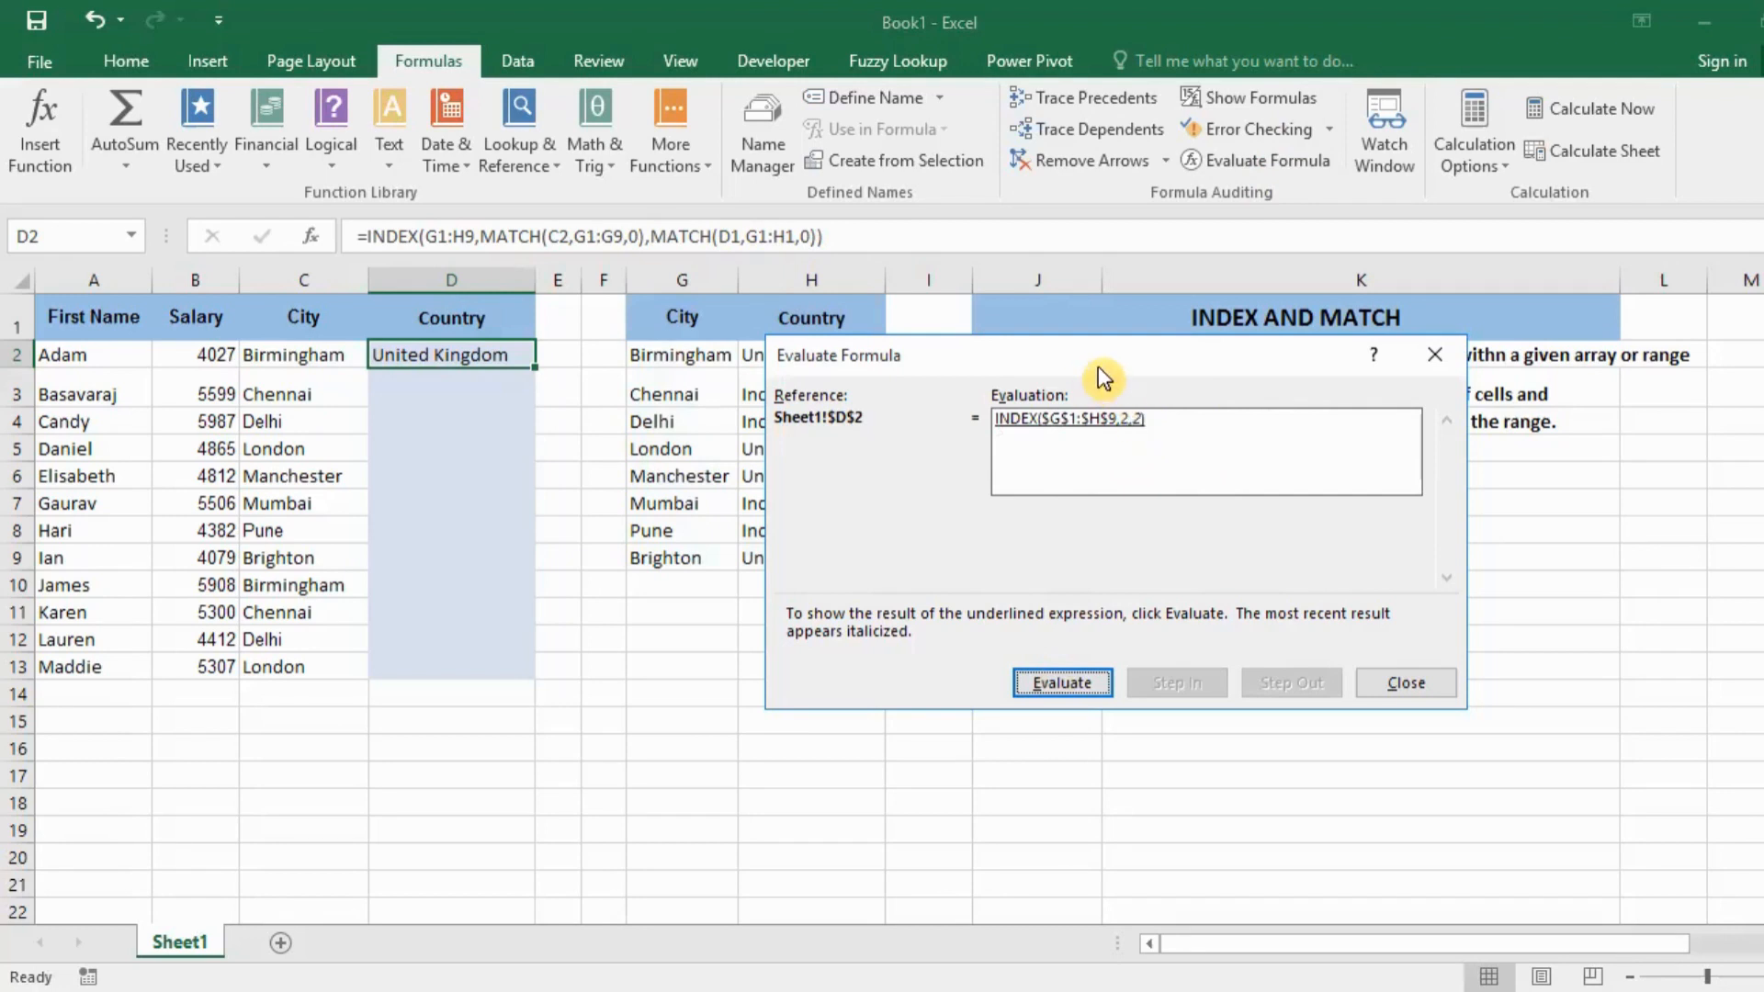
drag(1098, 366, 1319, 334)
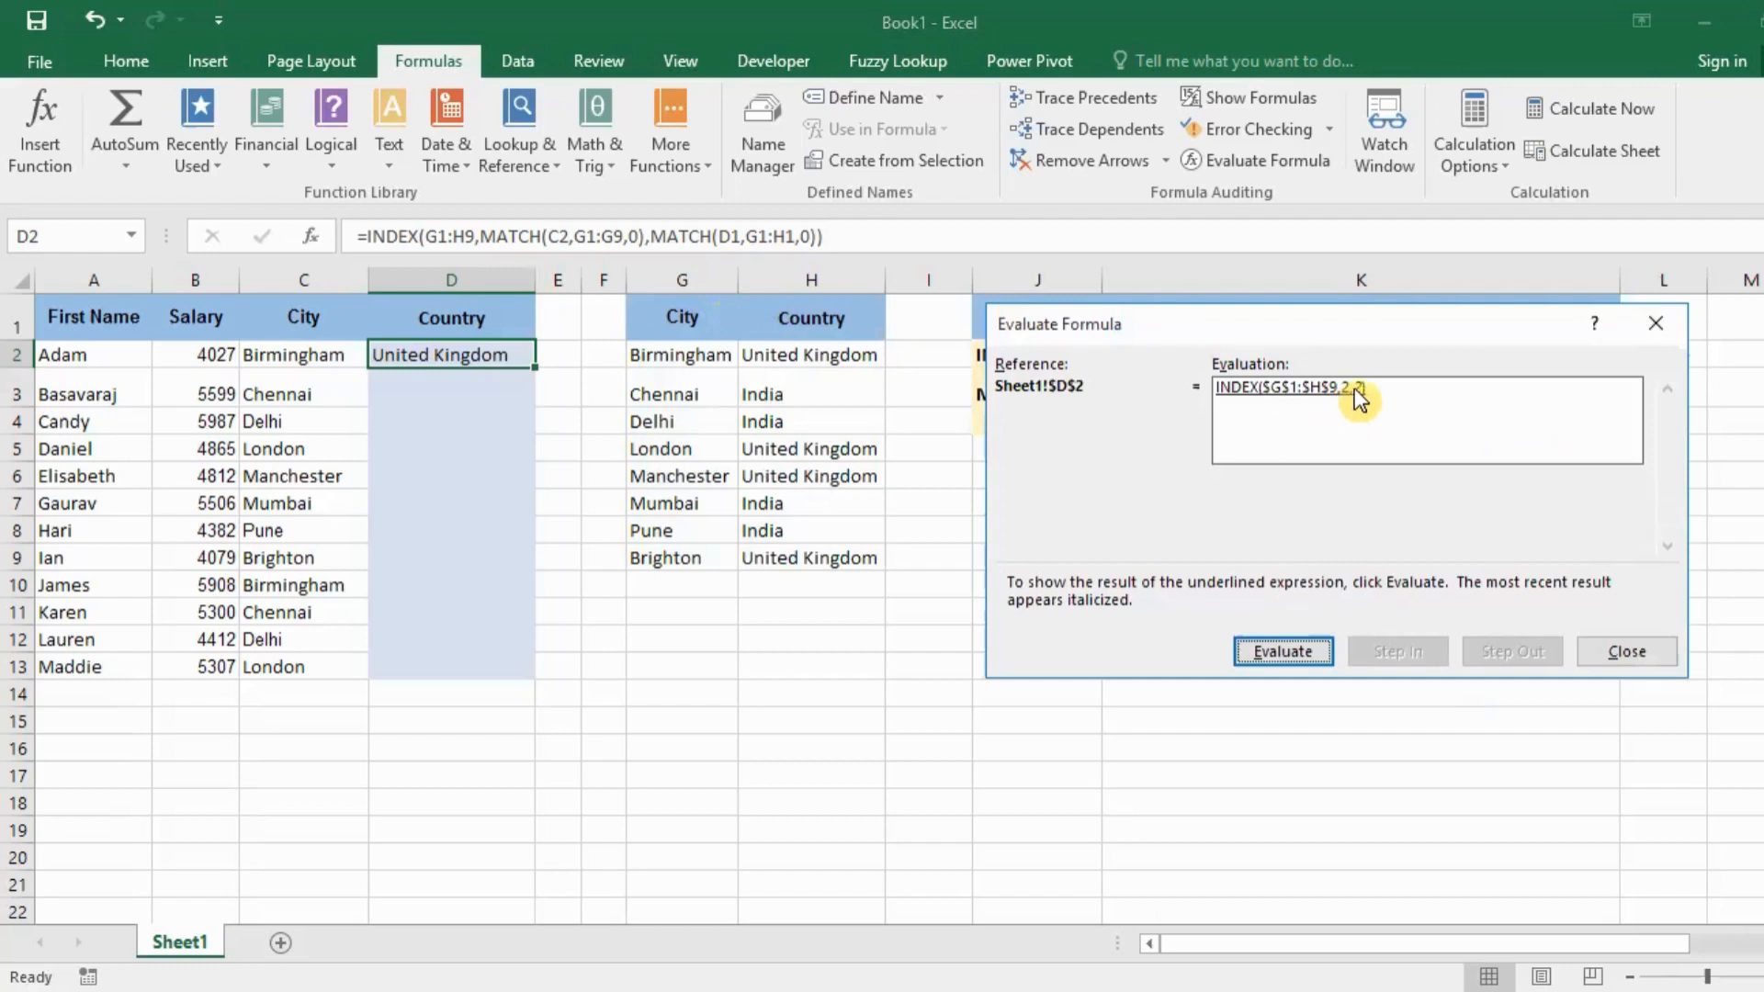
click(1607, 651)
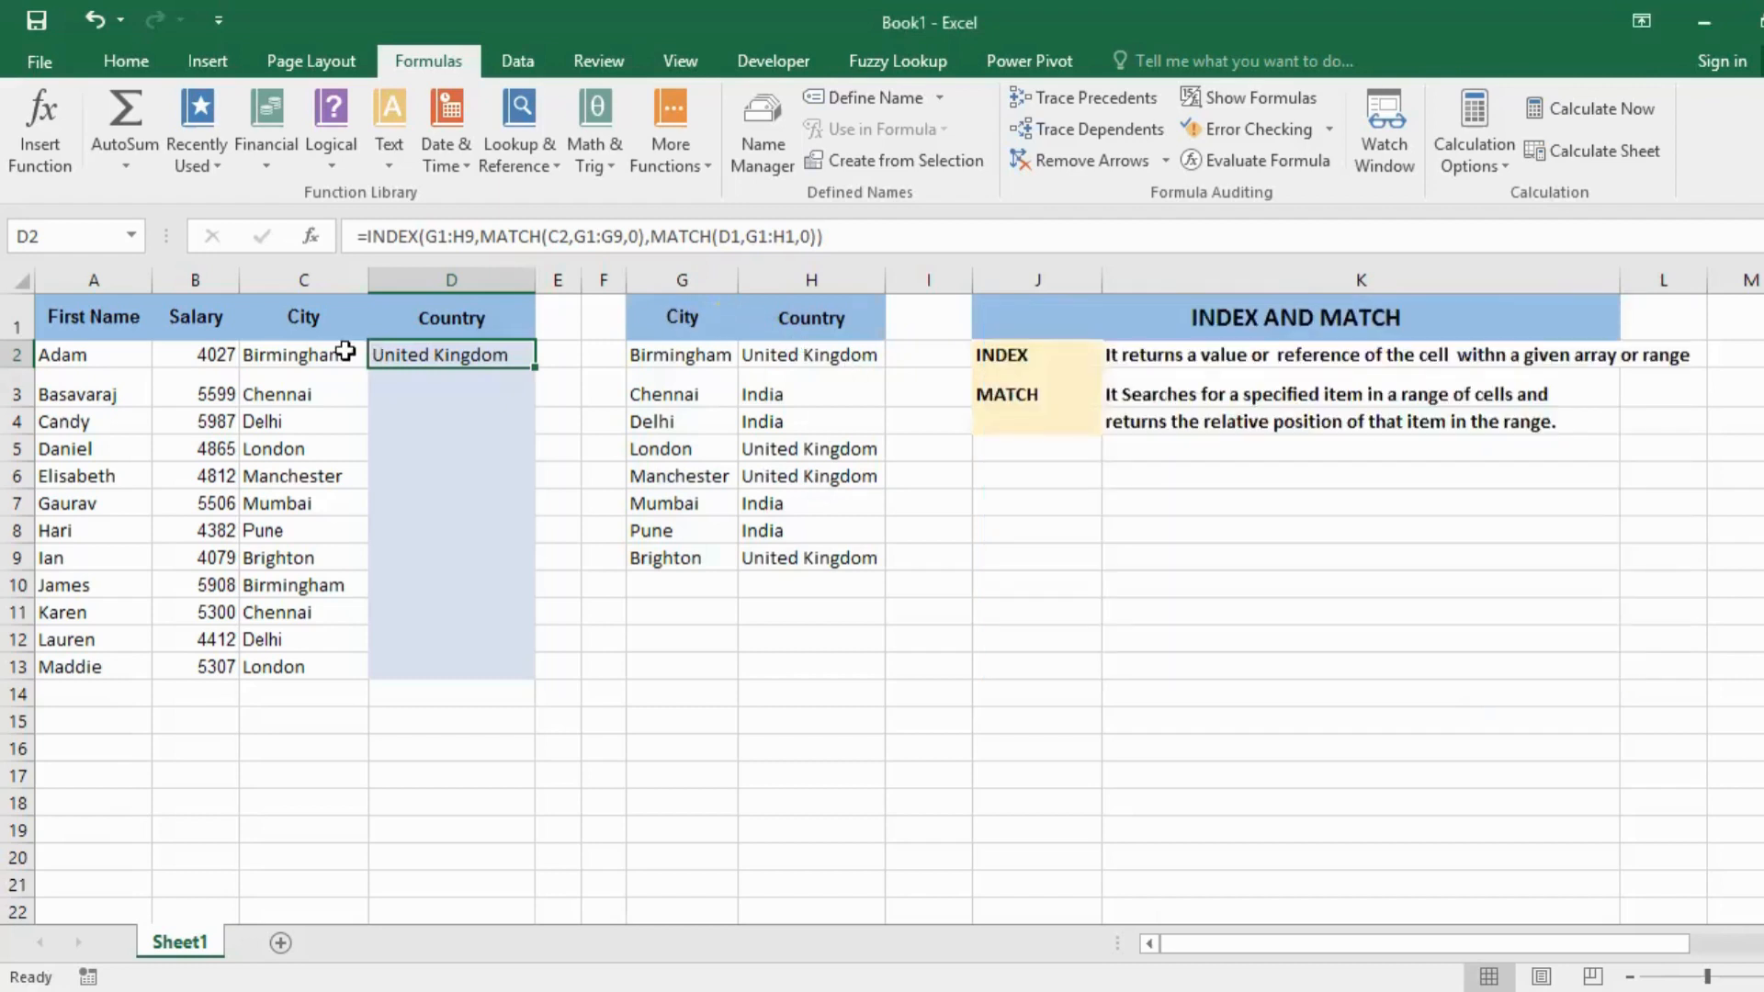
- Examine the lookup city in C2 and the City column range G1:G9 that it is matched against
click(303, 356)
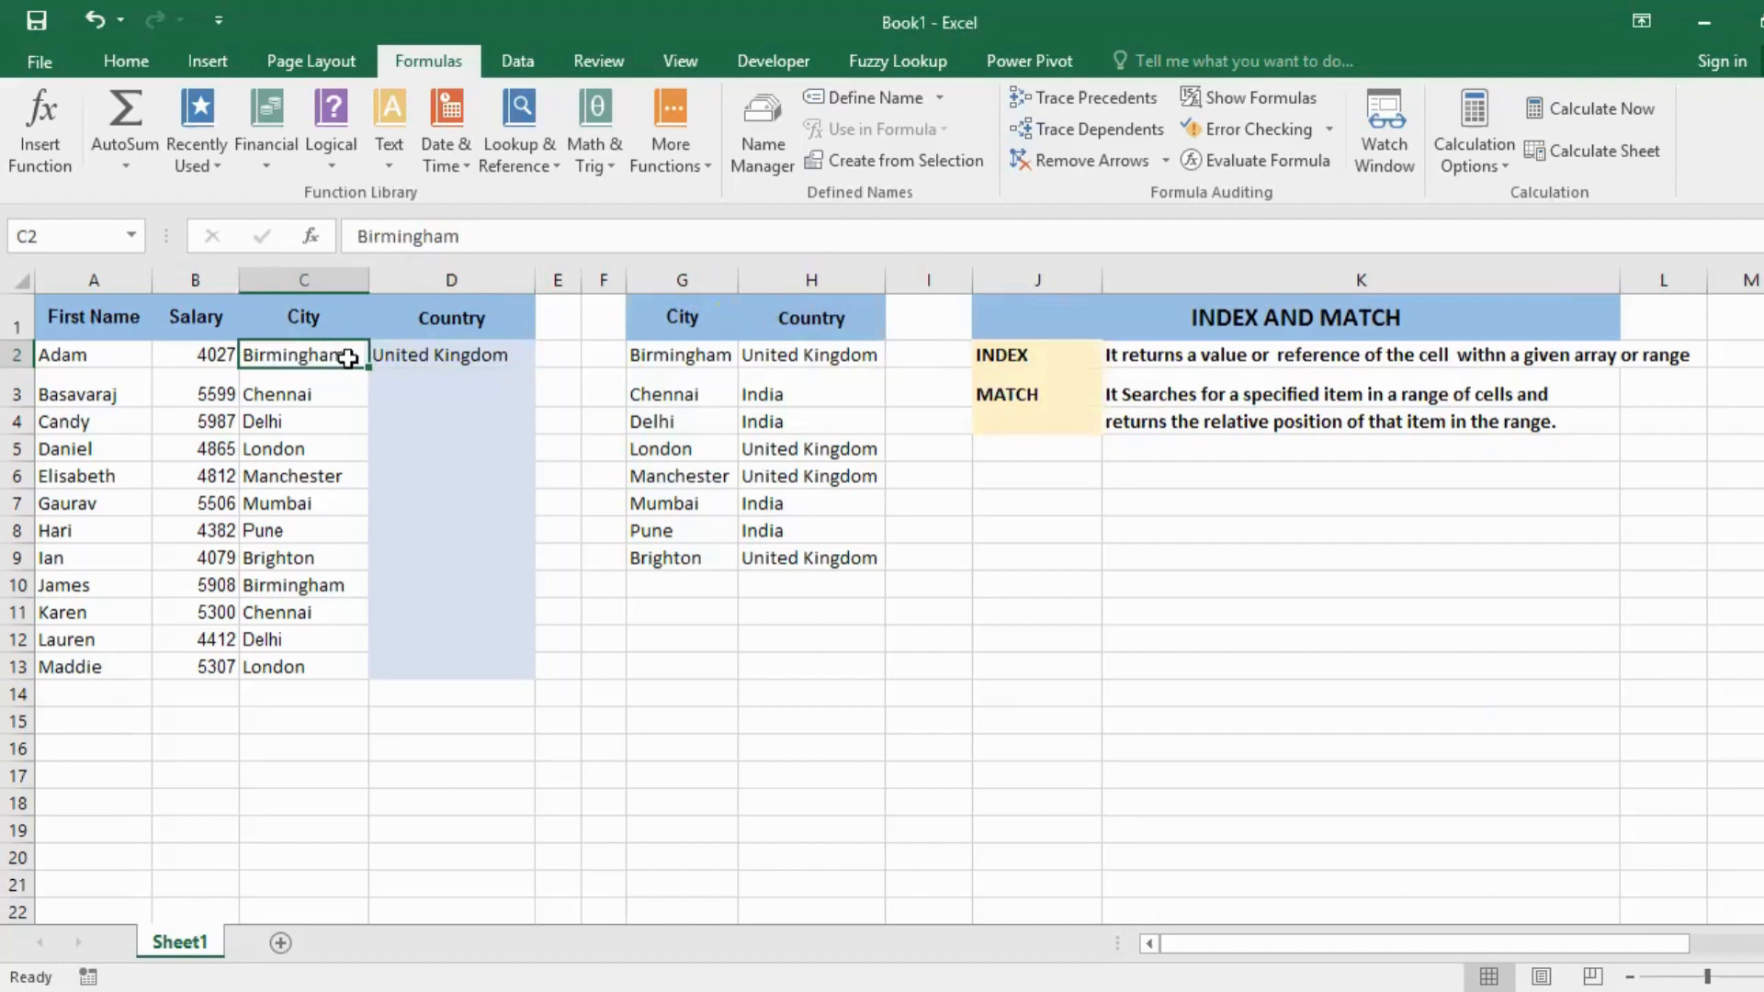
key(ctrl+c)
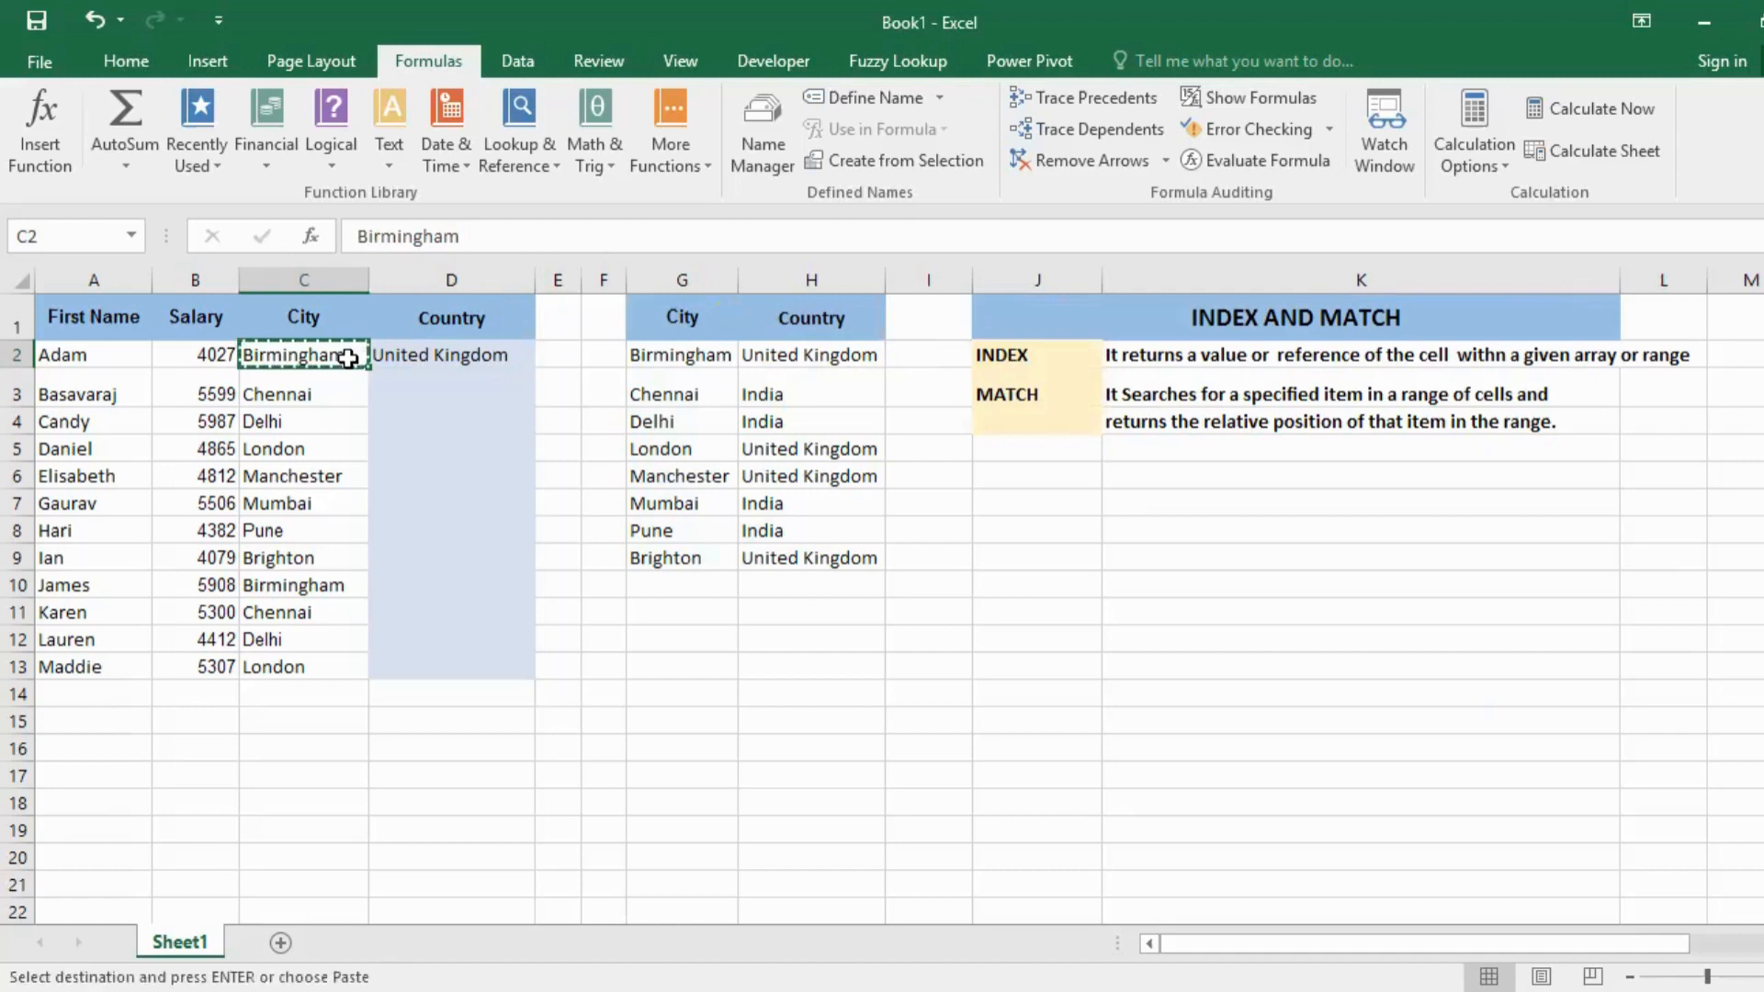
key(Escape)
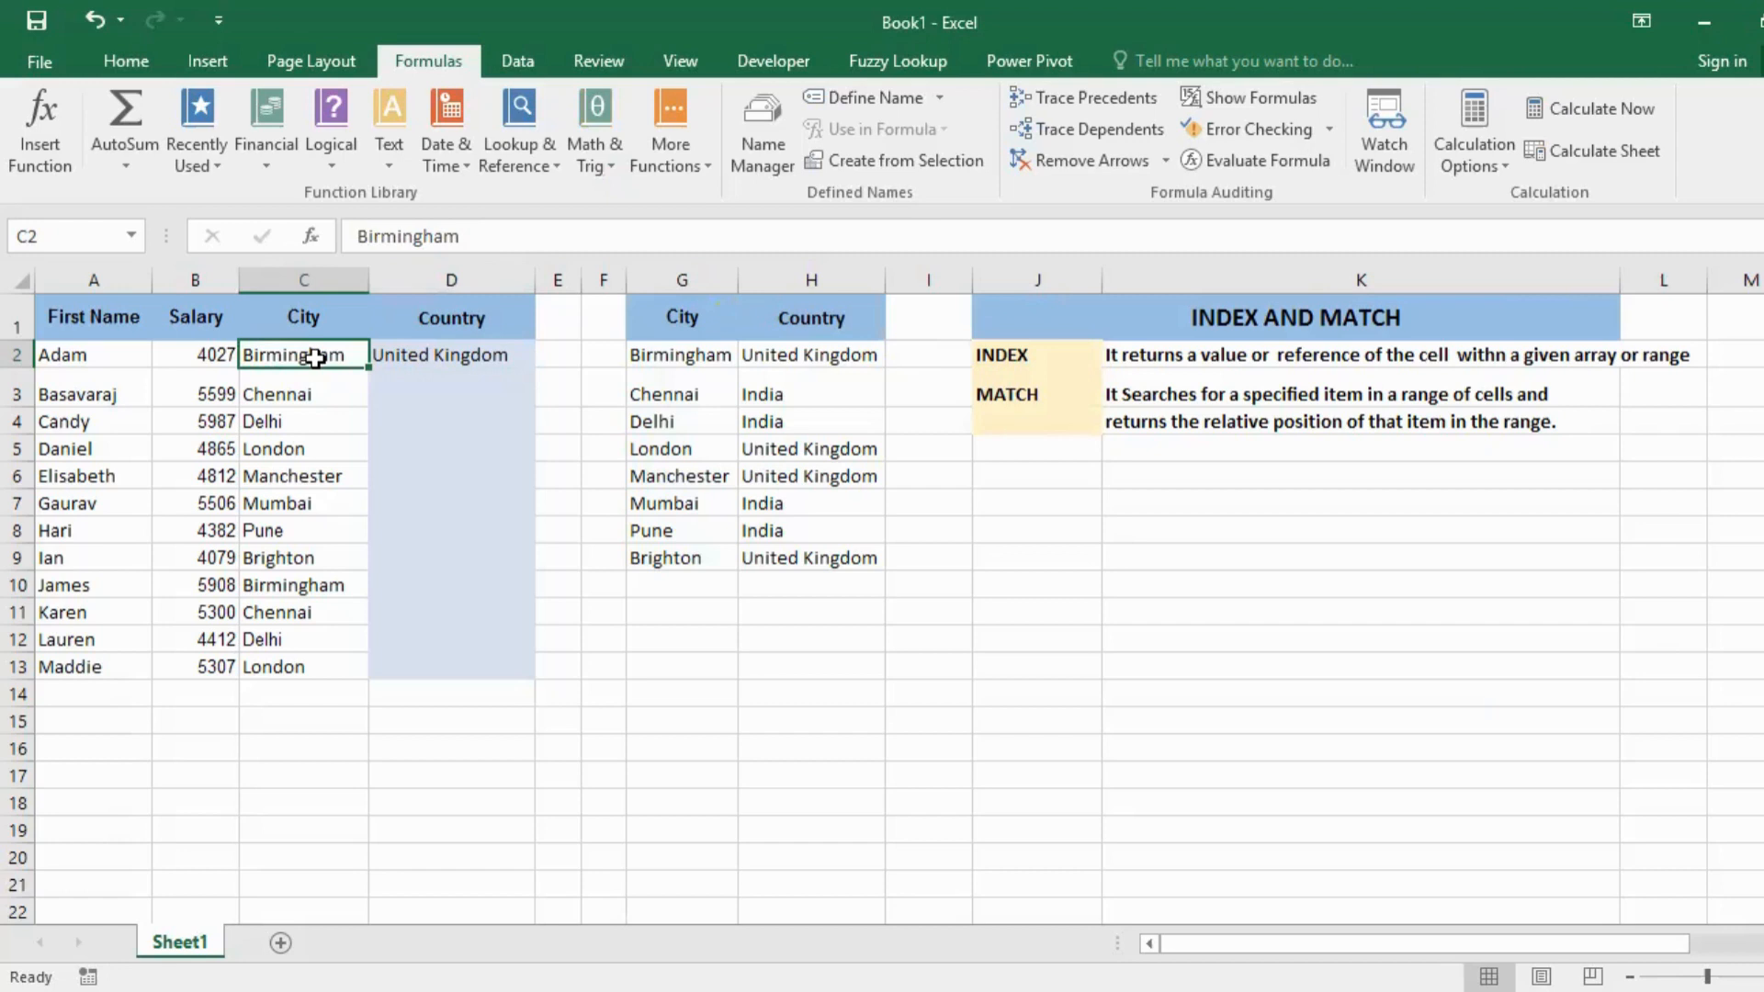
click(687, 317)
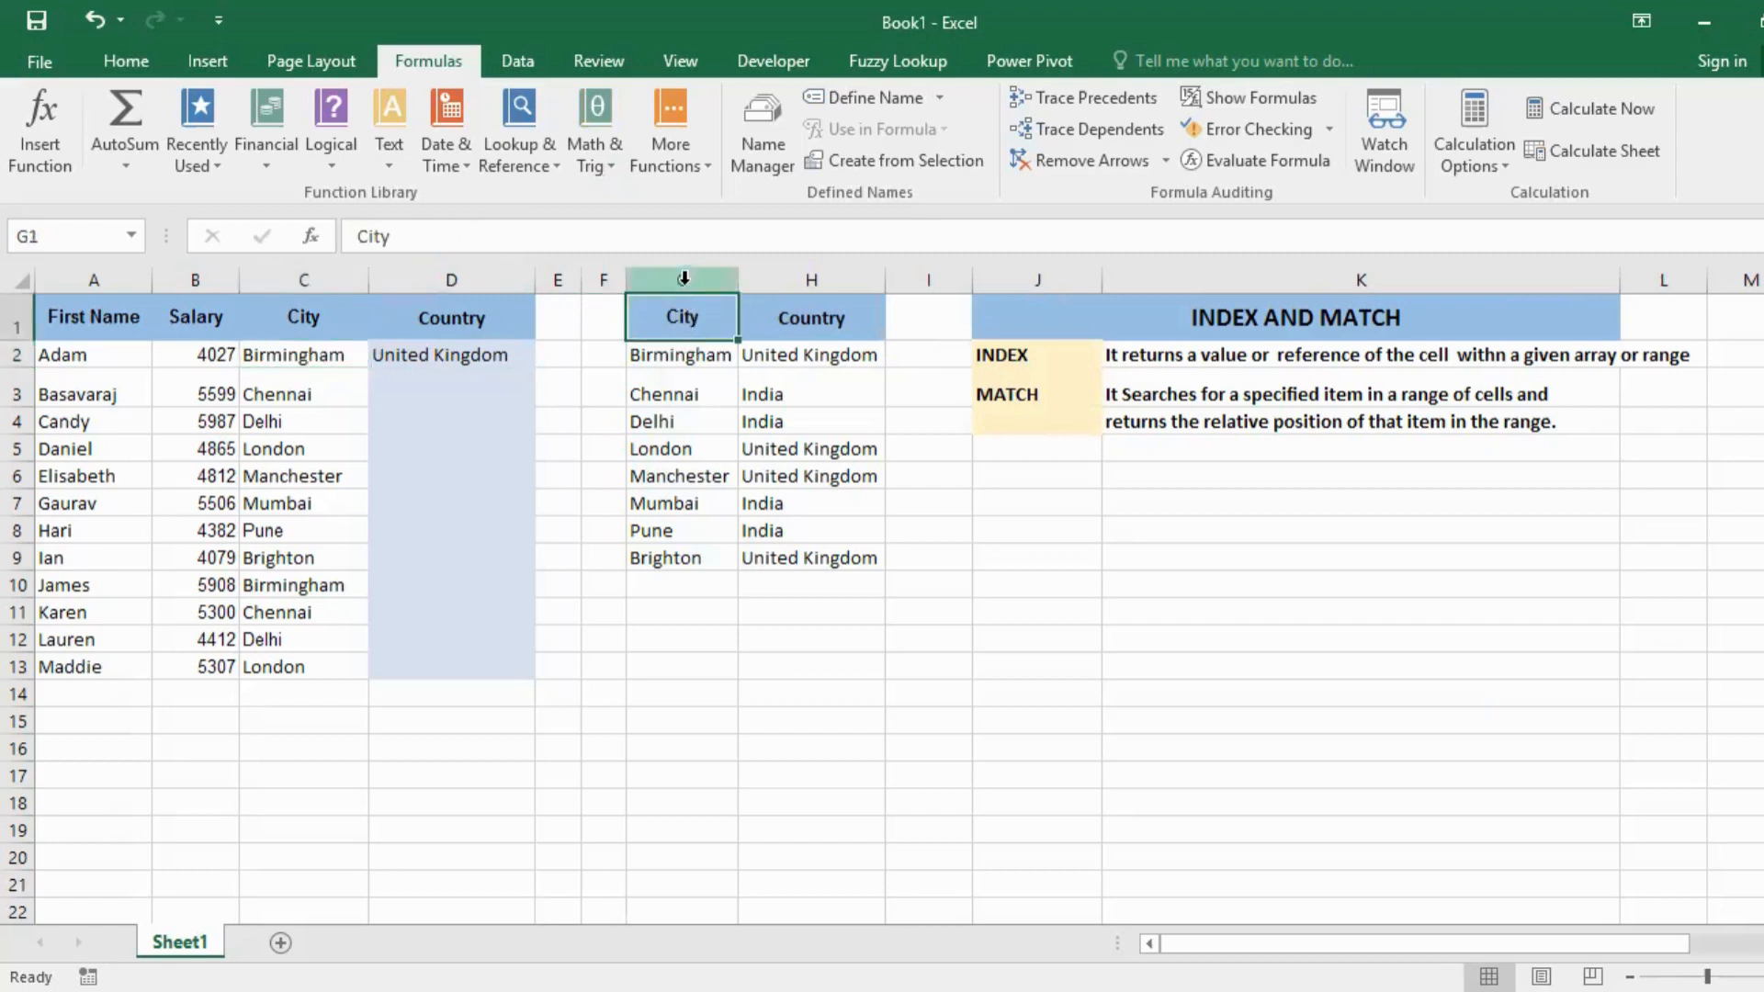
click(683, 278)
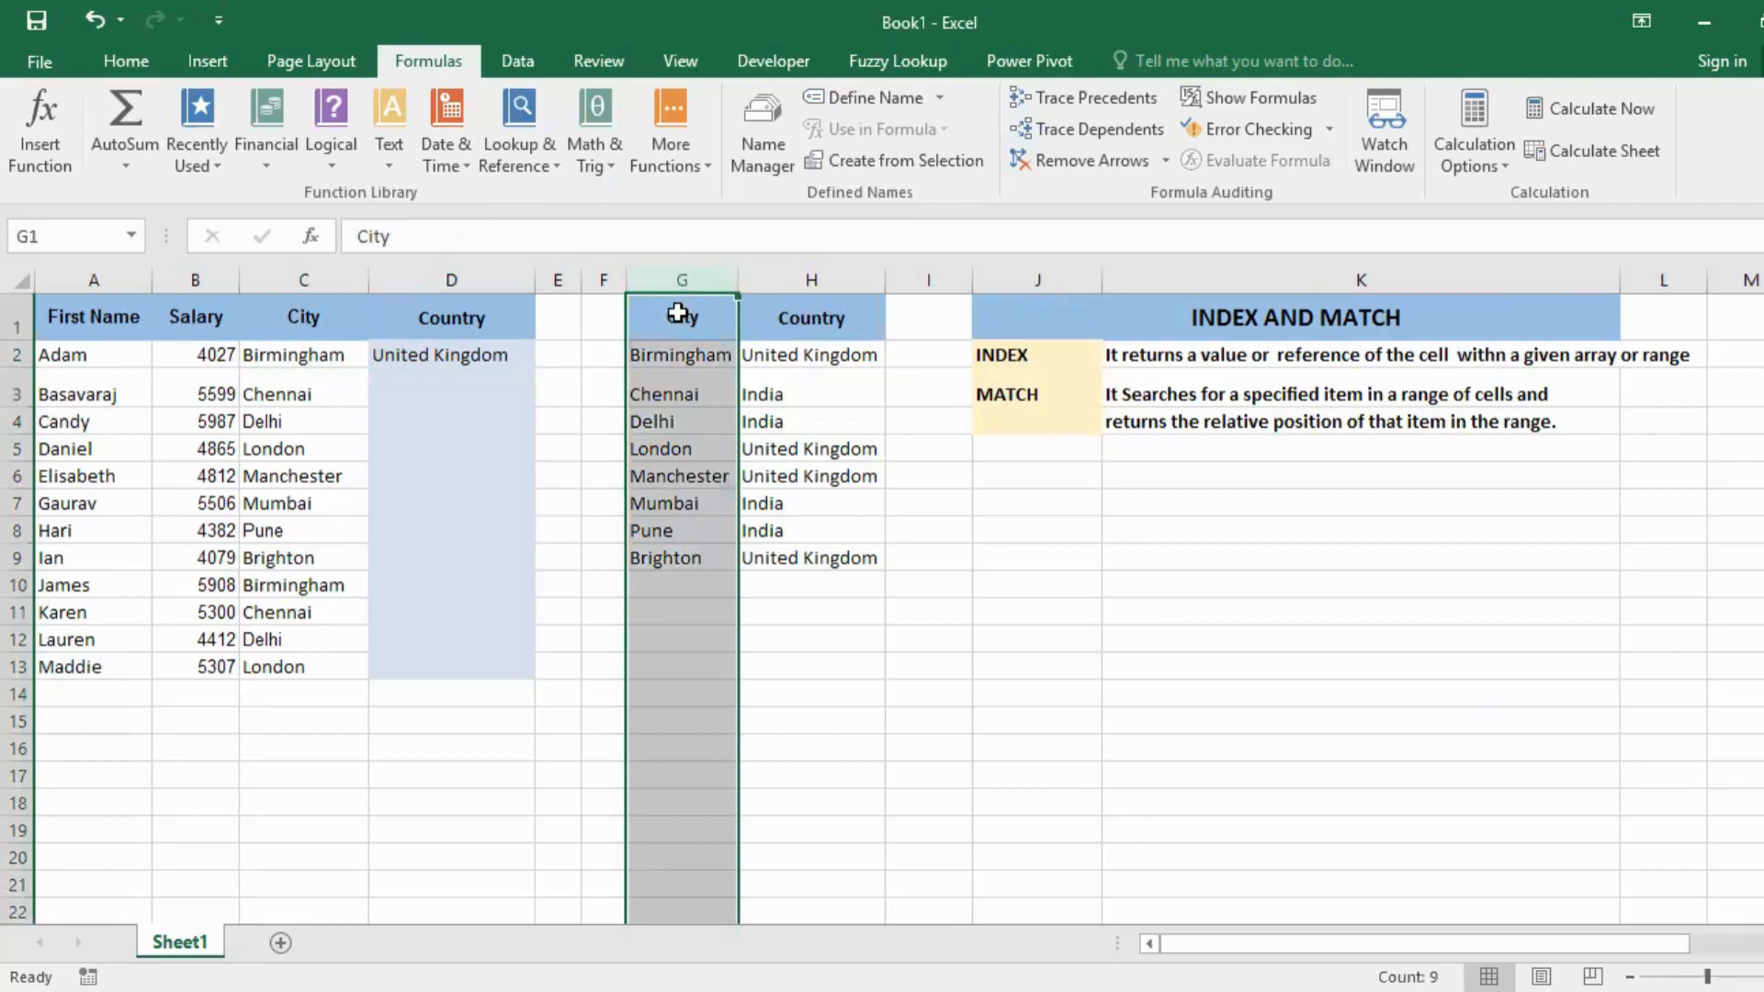
click(678, 313)
drag(678, 372, 675, 560)
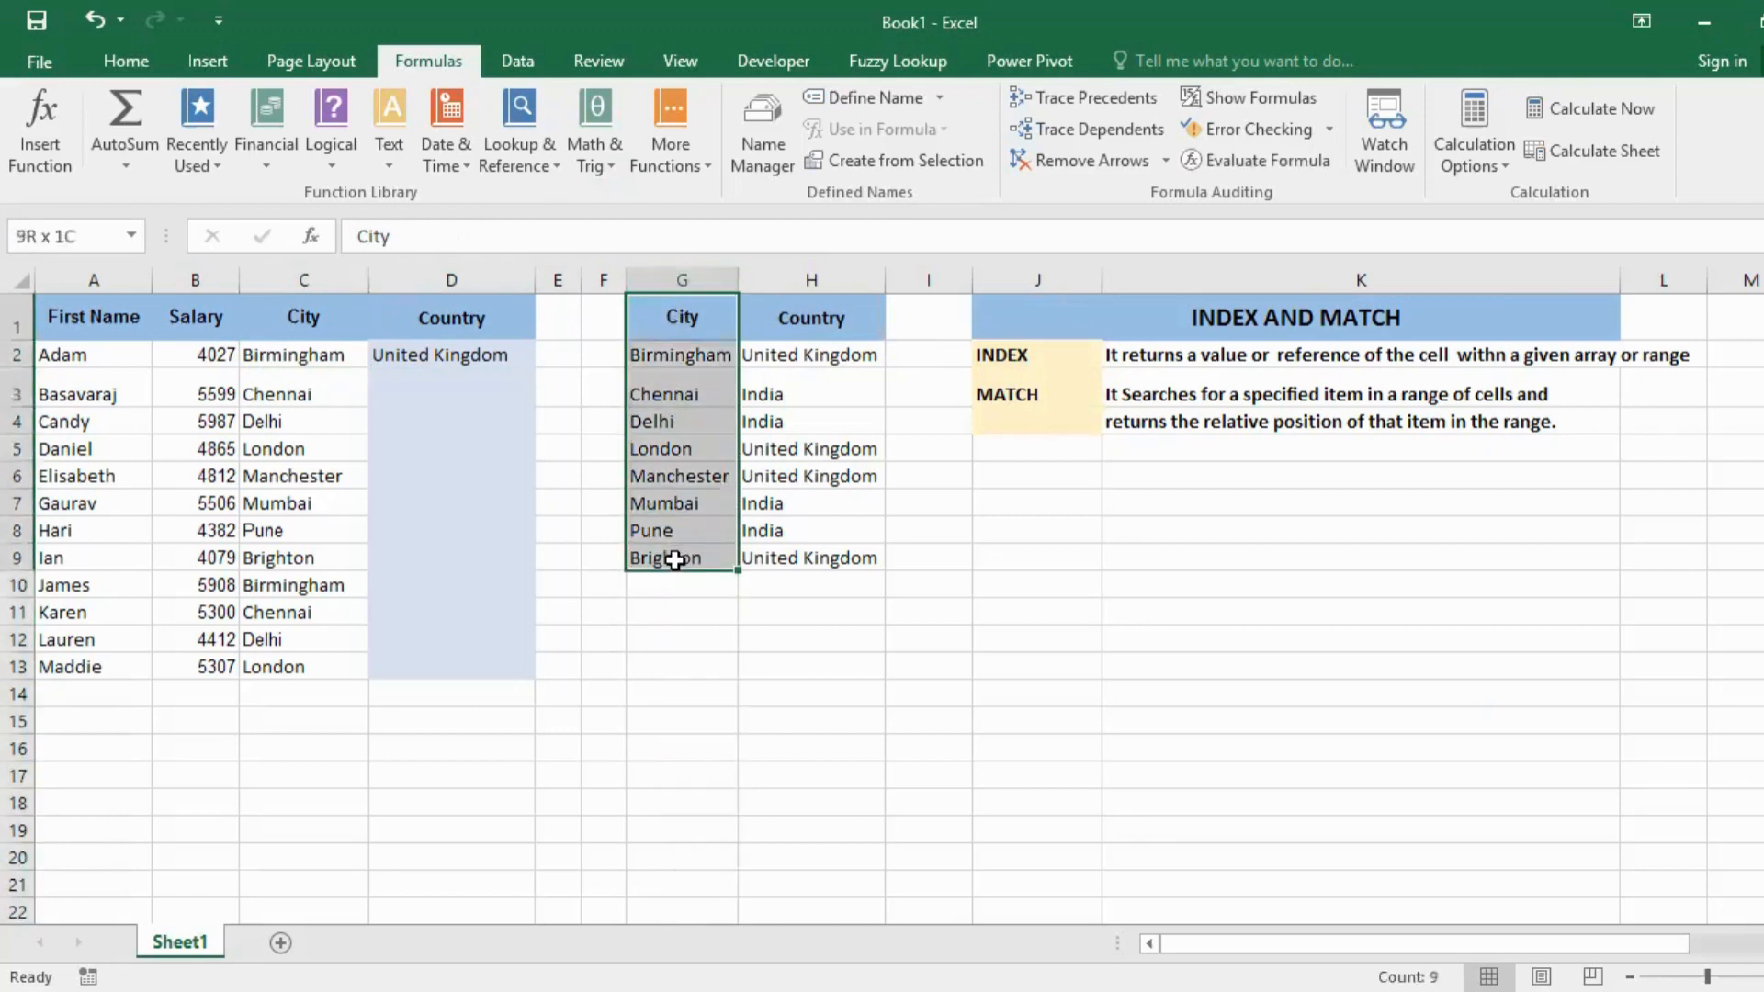
click(691, 386)
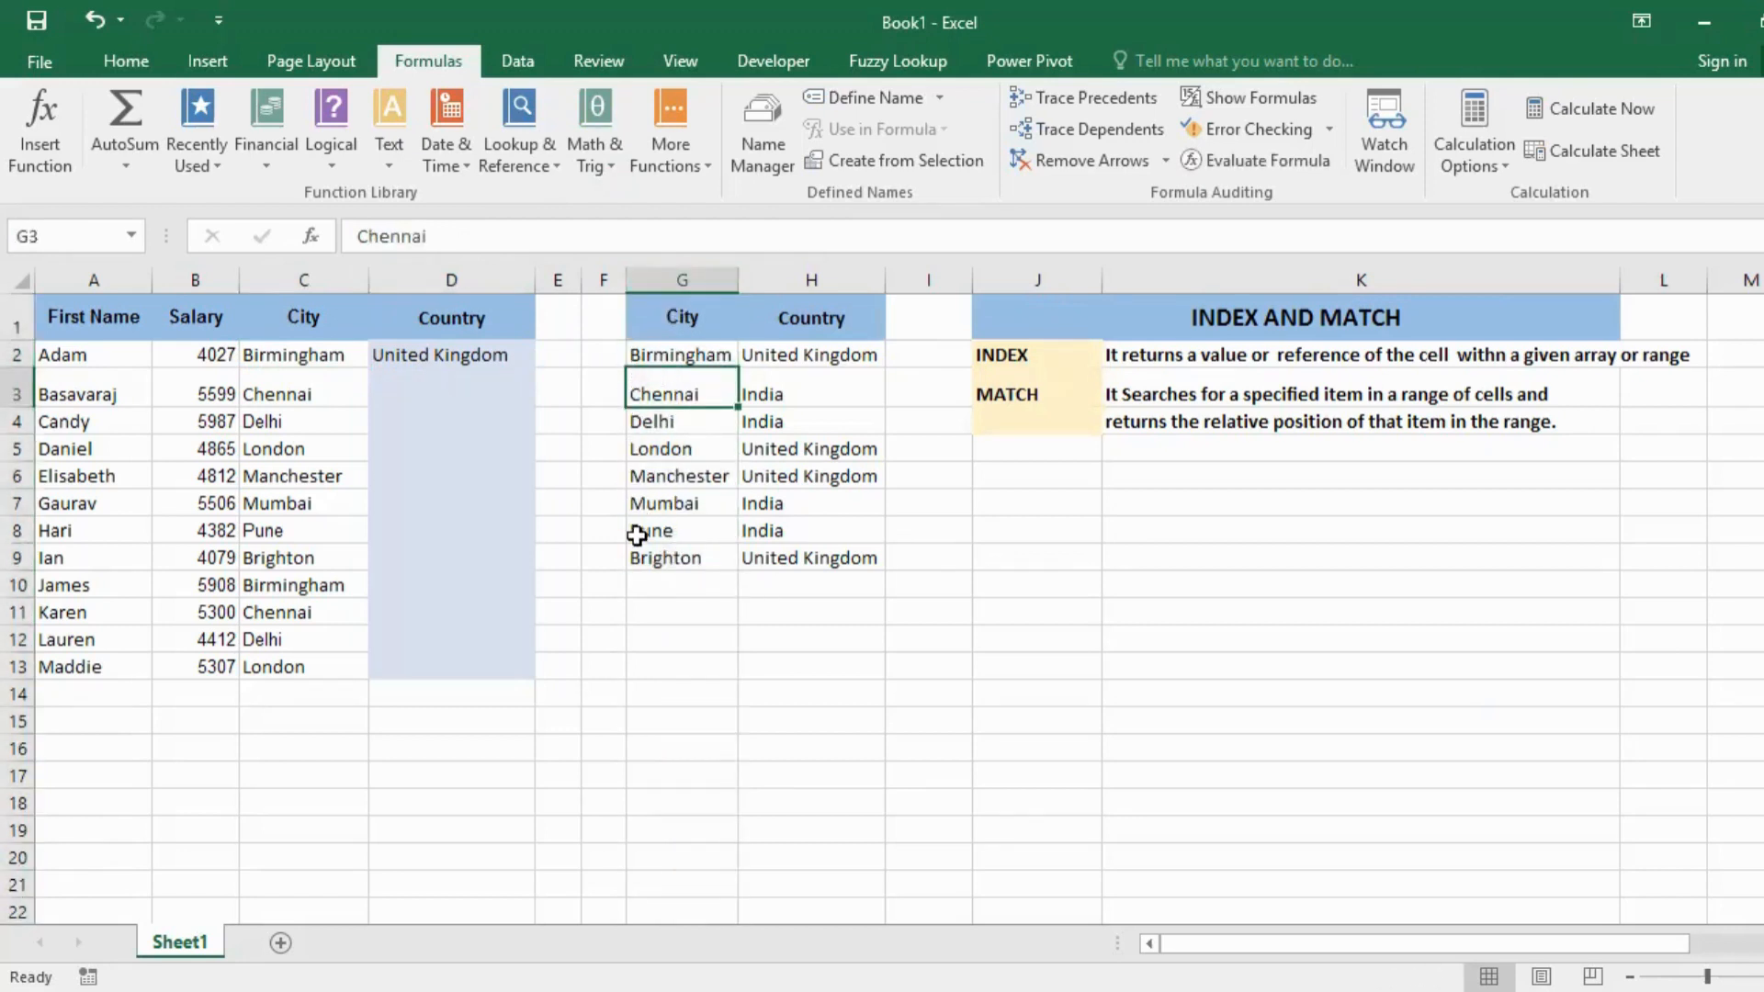
- Note the row position 2 in F2, beside Birmingham in the city and country table
click(660, 355)
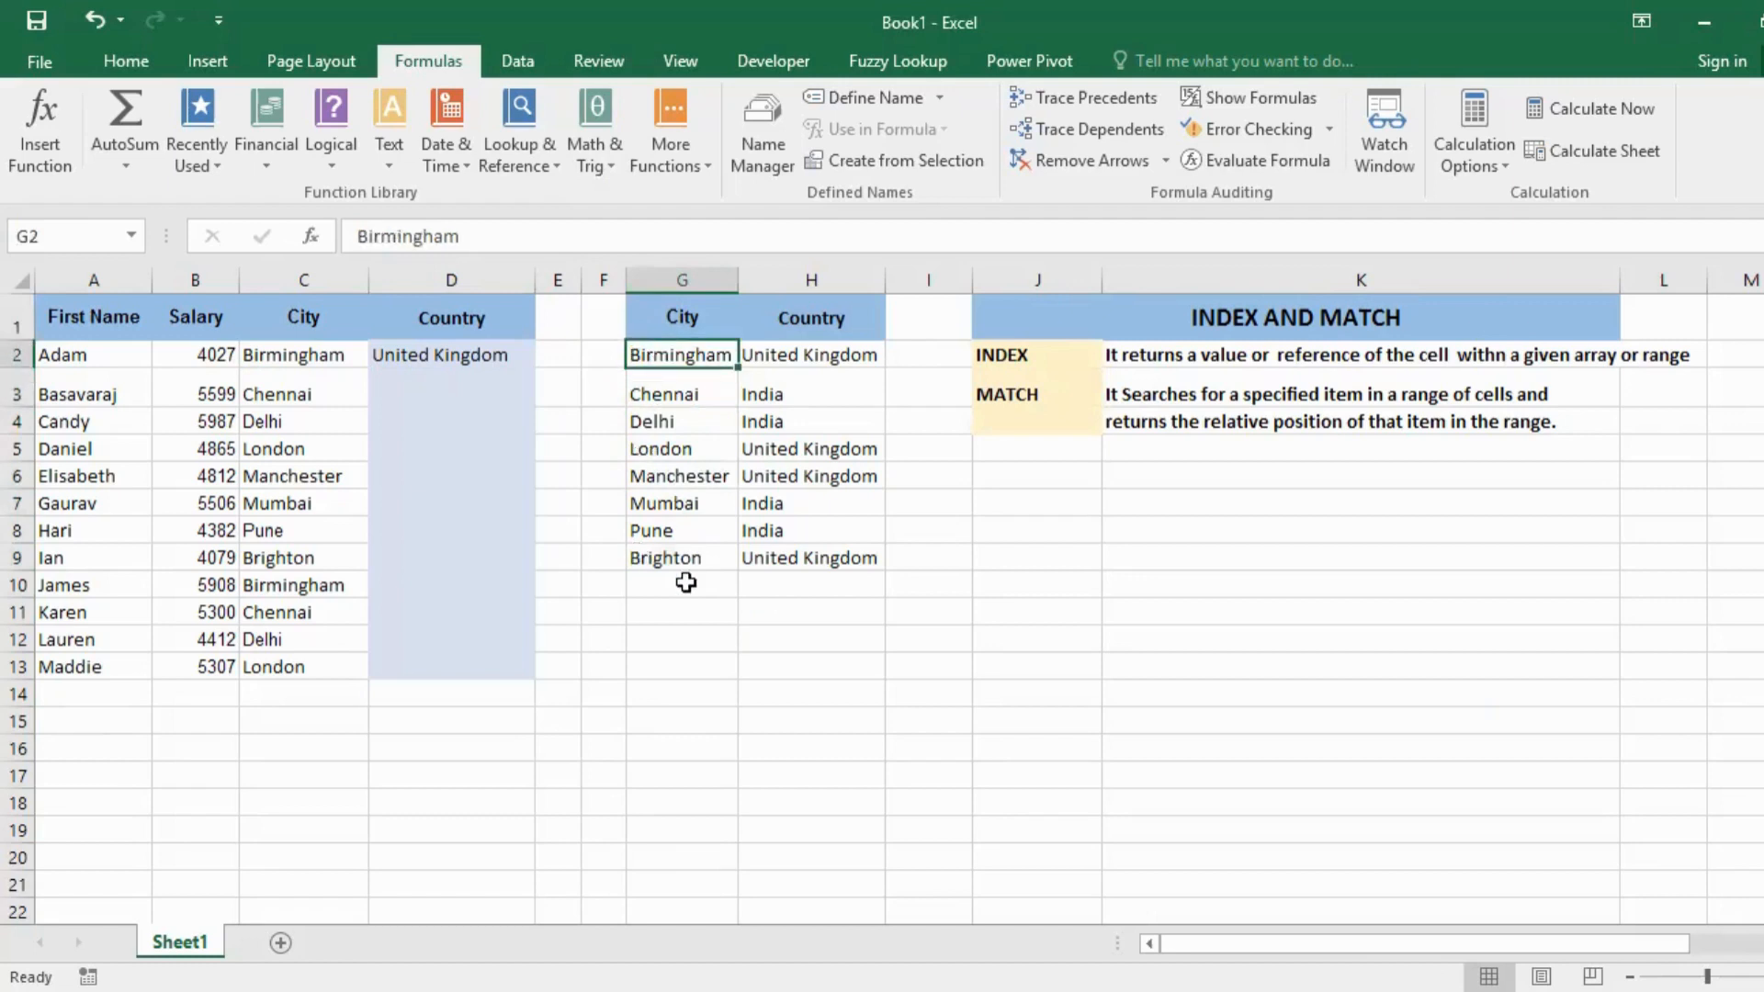
click(614, 352)
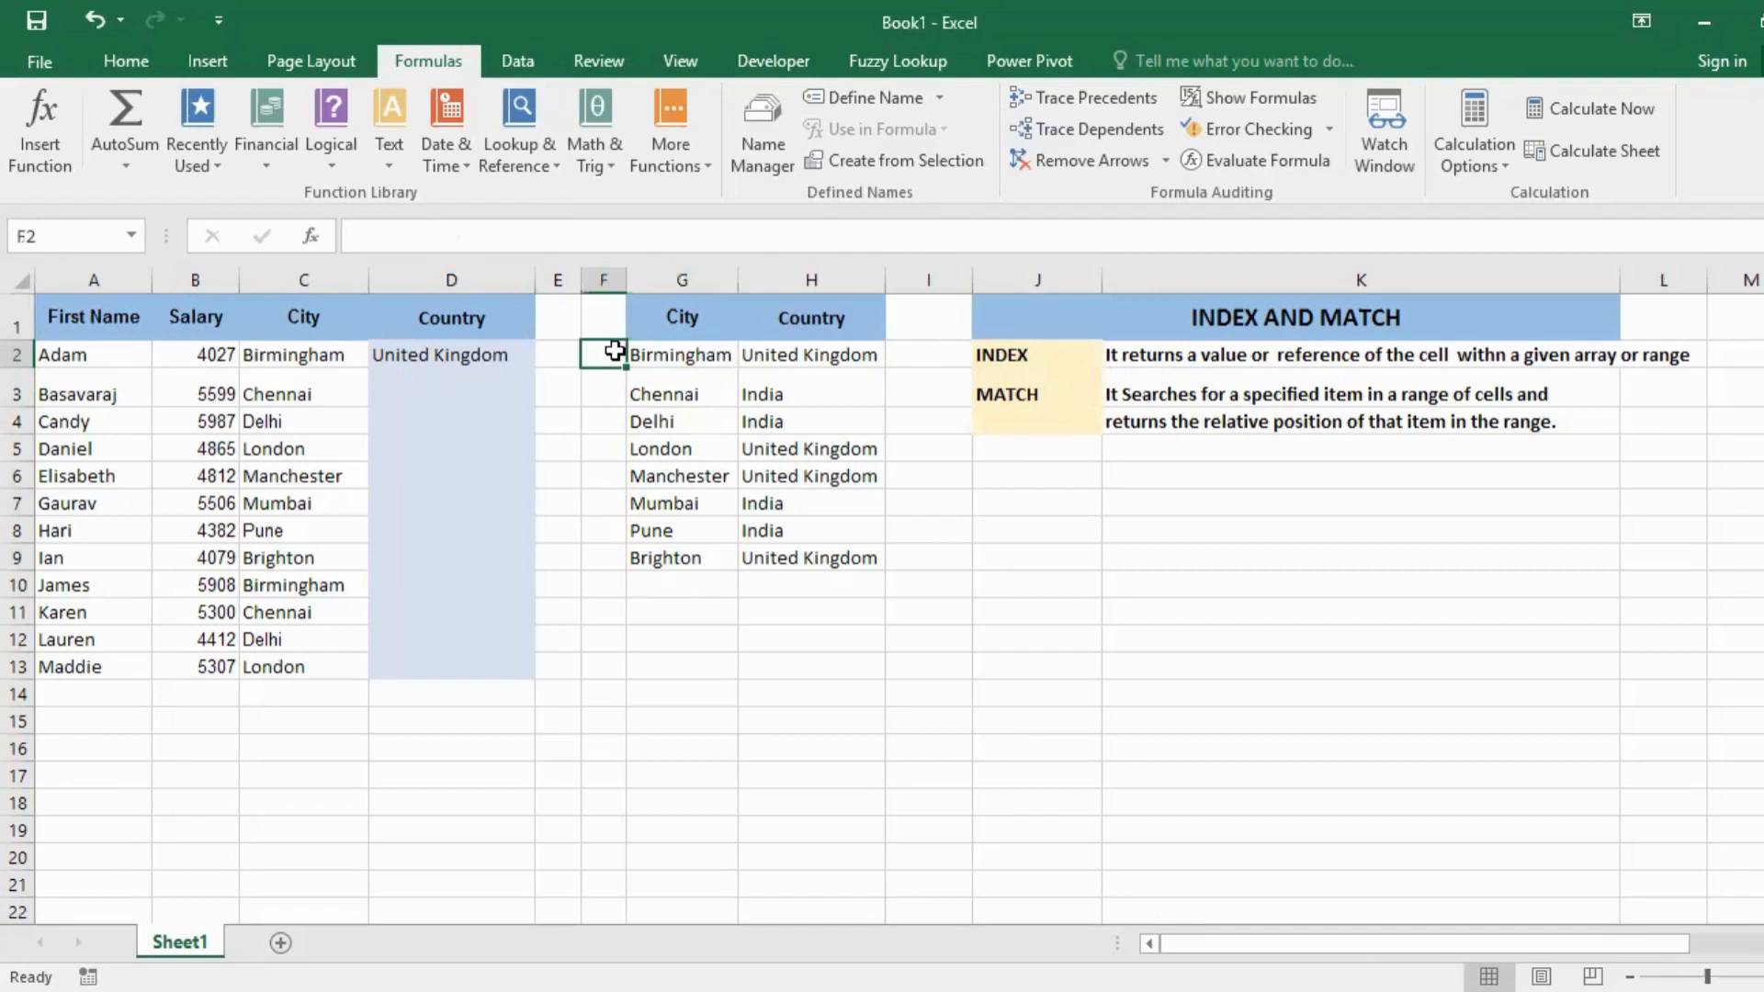
text(2)
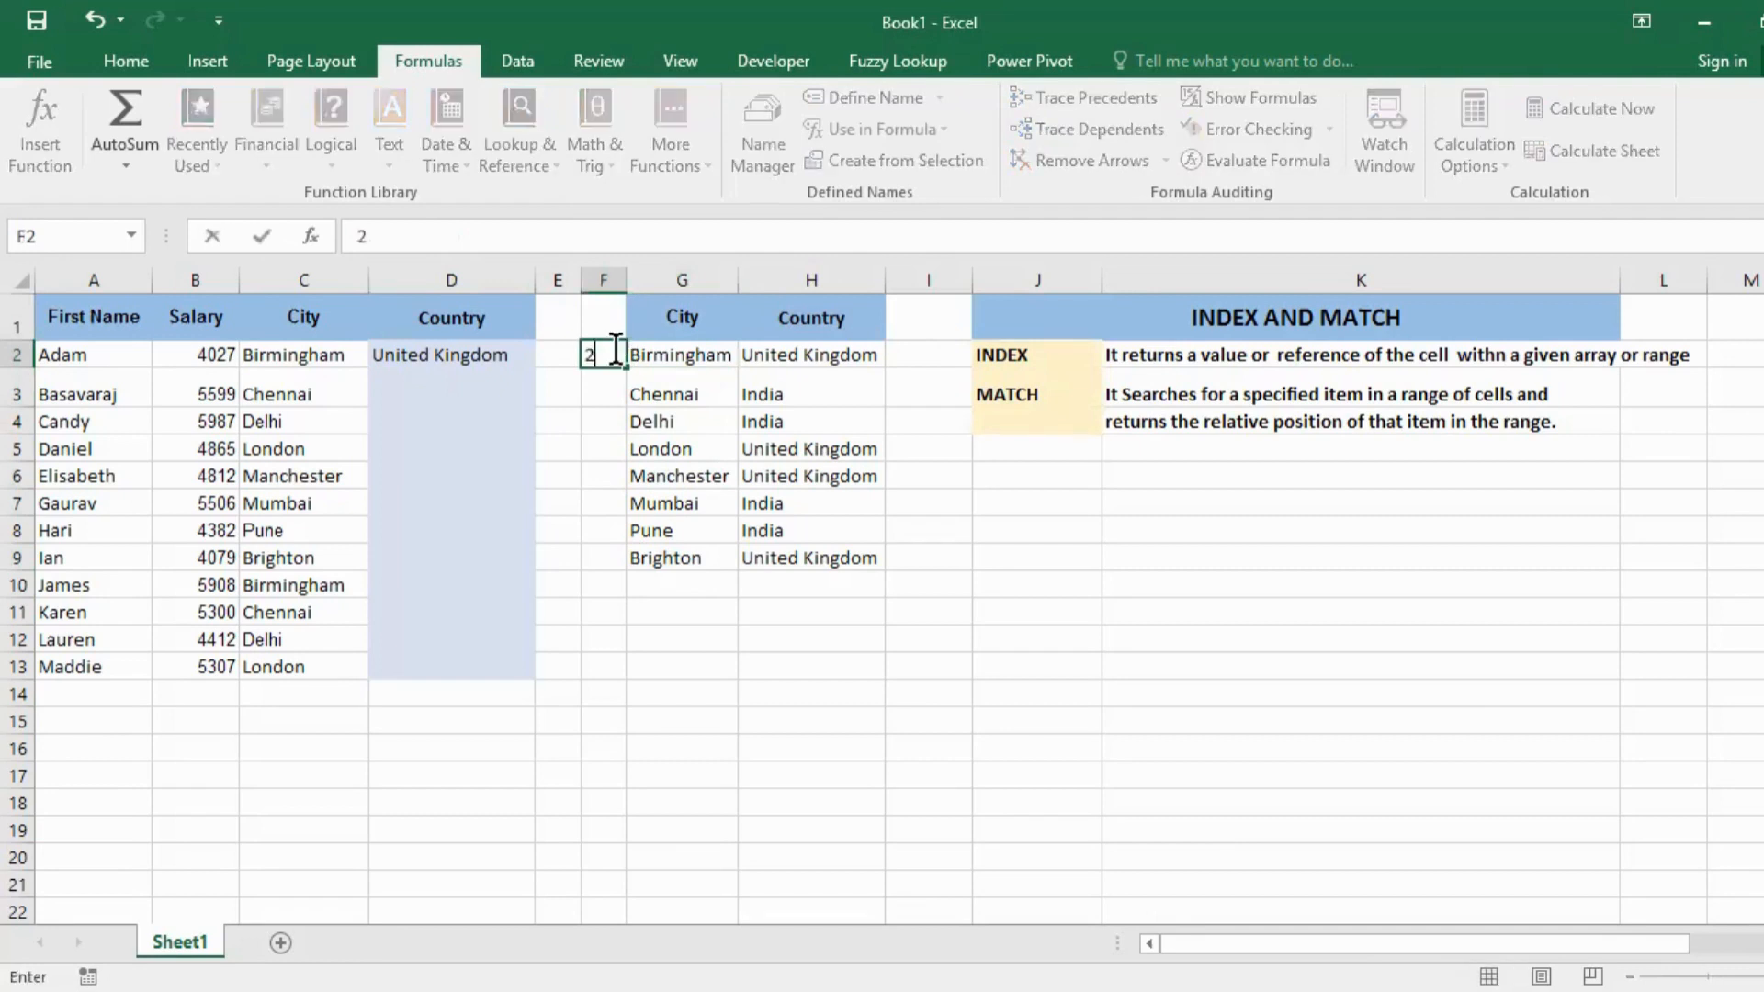
click(764, 392)
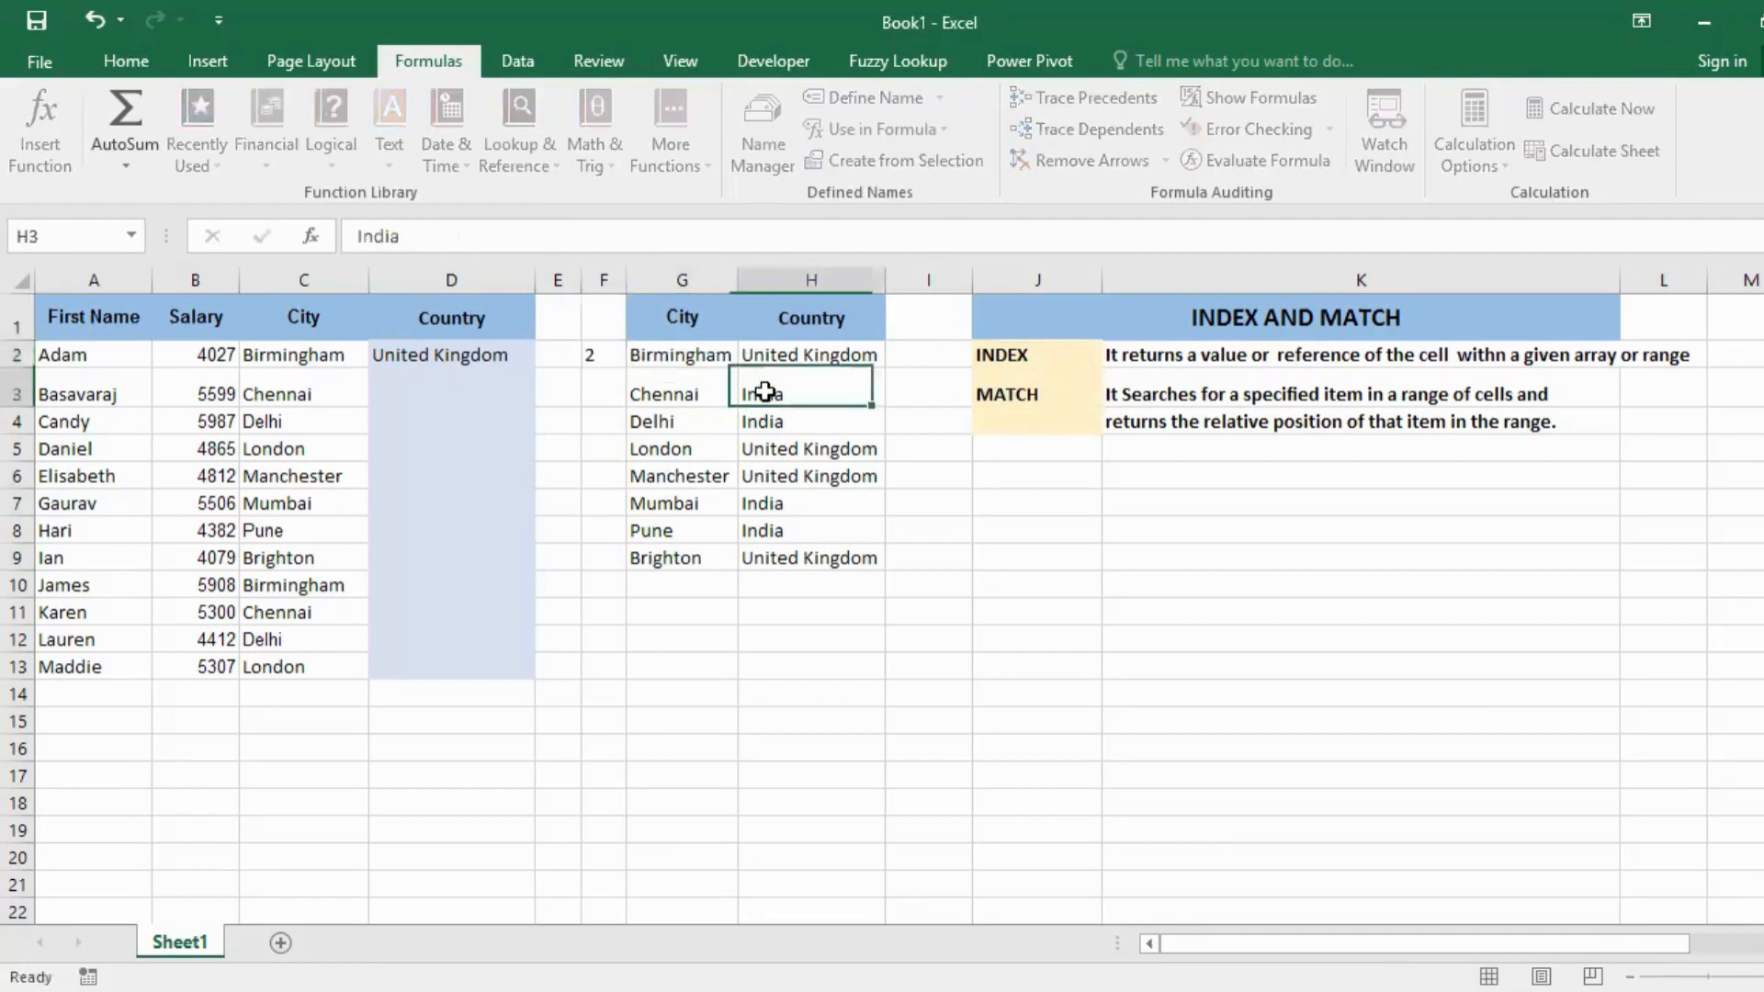
- Note the column position 2 in I2, beside the Birmingham row of the city and country table
click(658, 357)
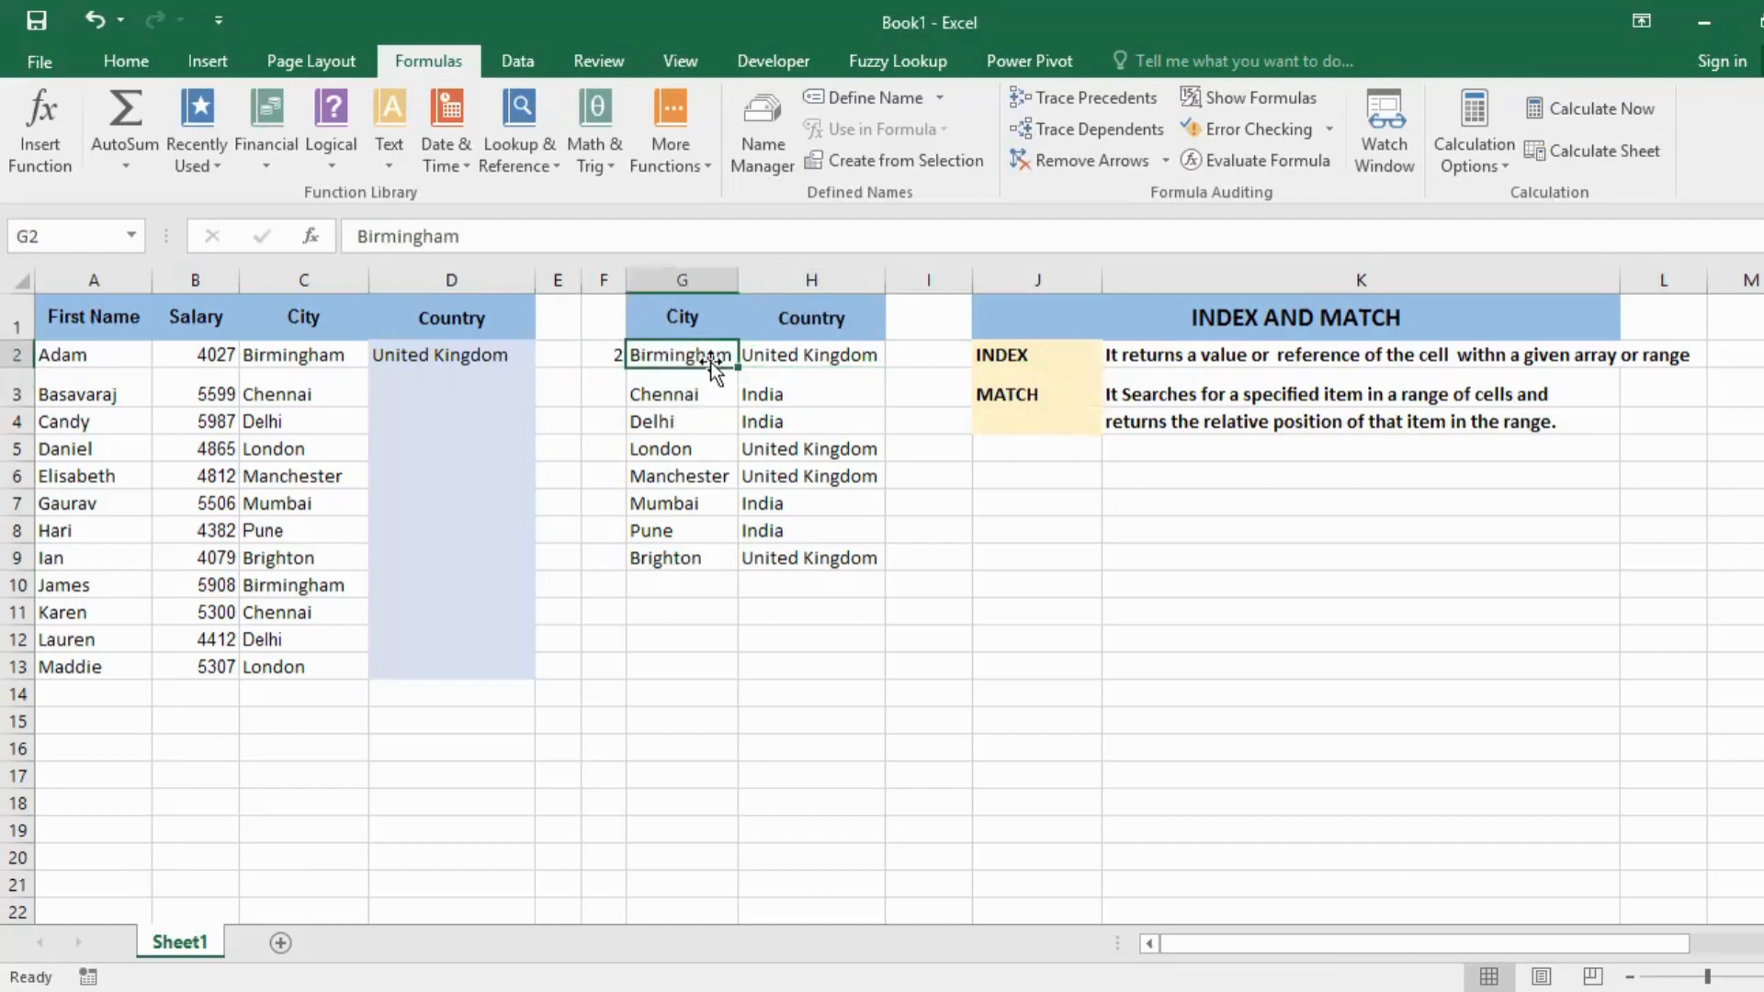
click(781, 334)
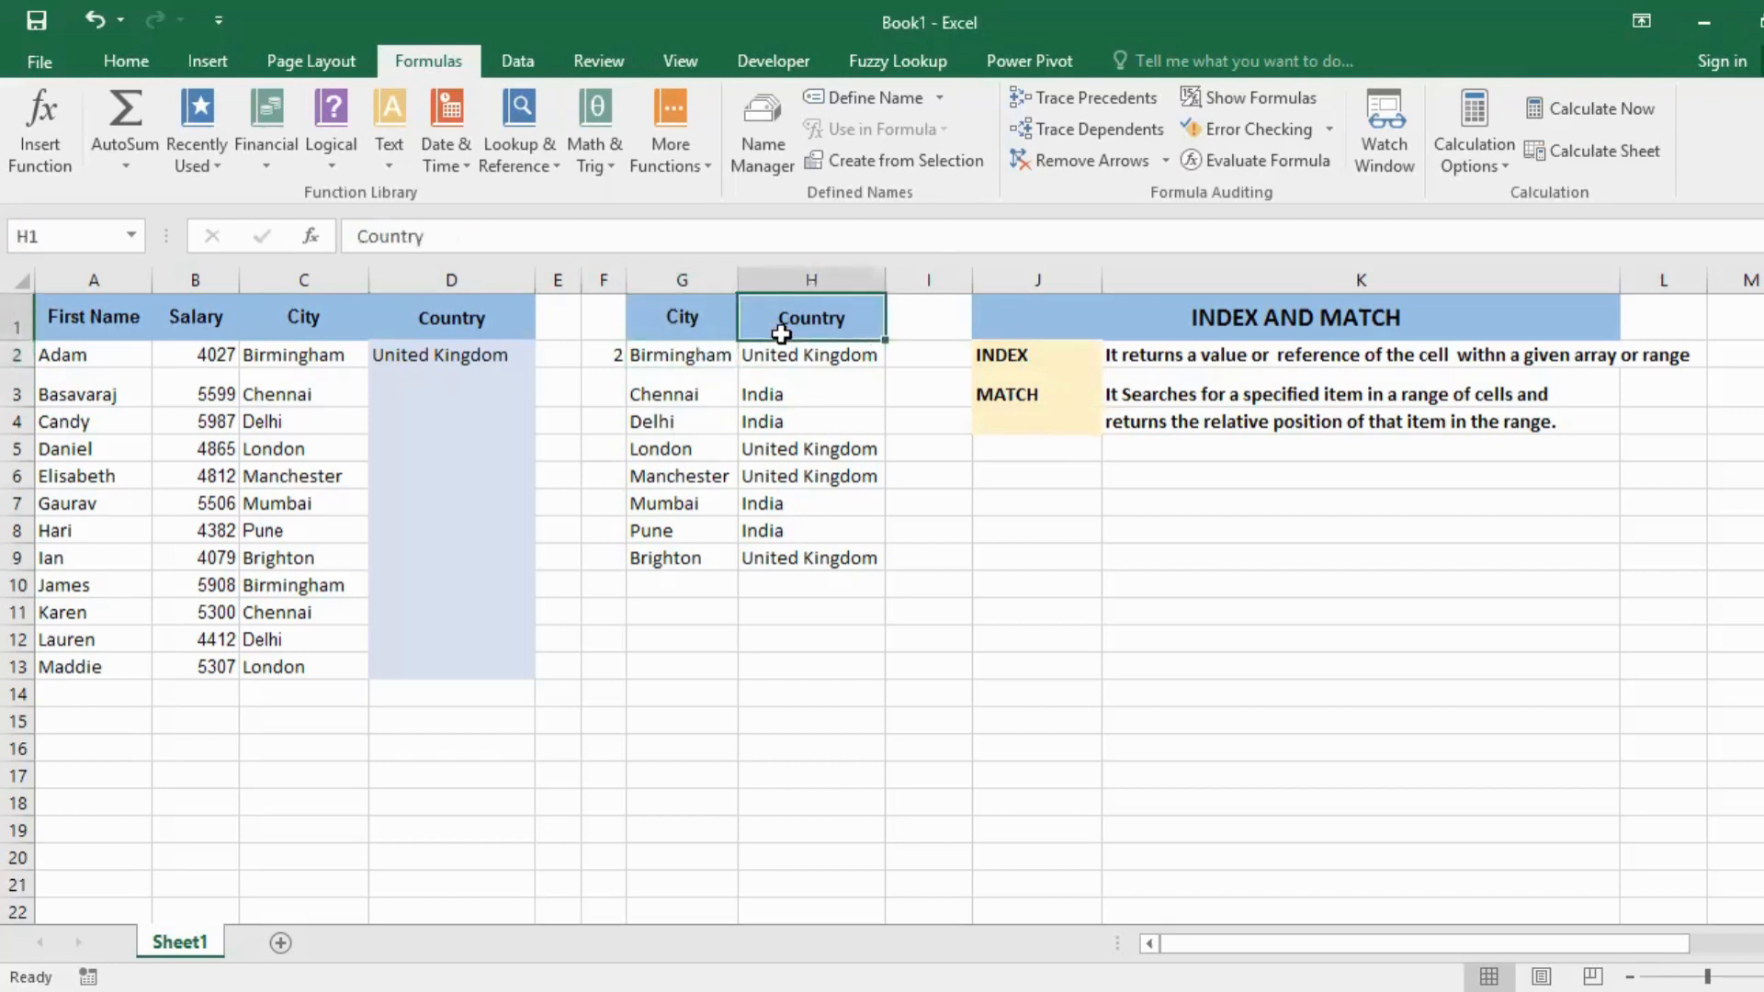
drag(681, 313, 792, 552)
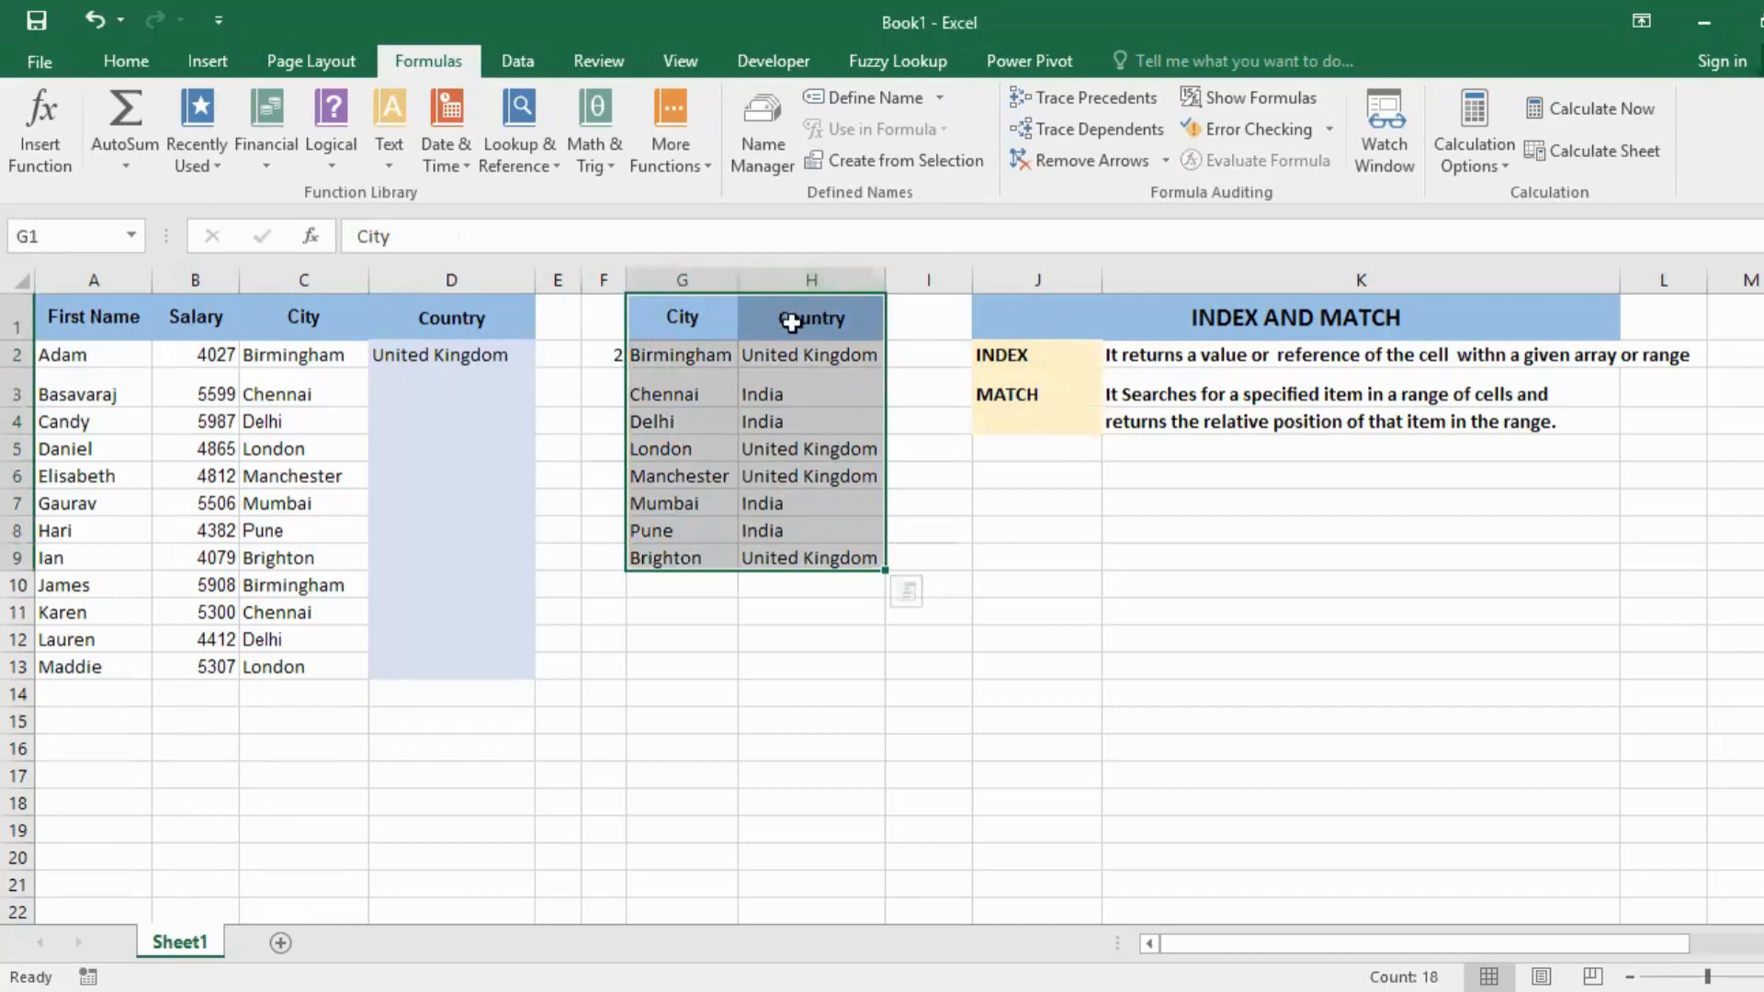
click(784, 356)
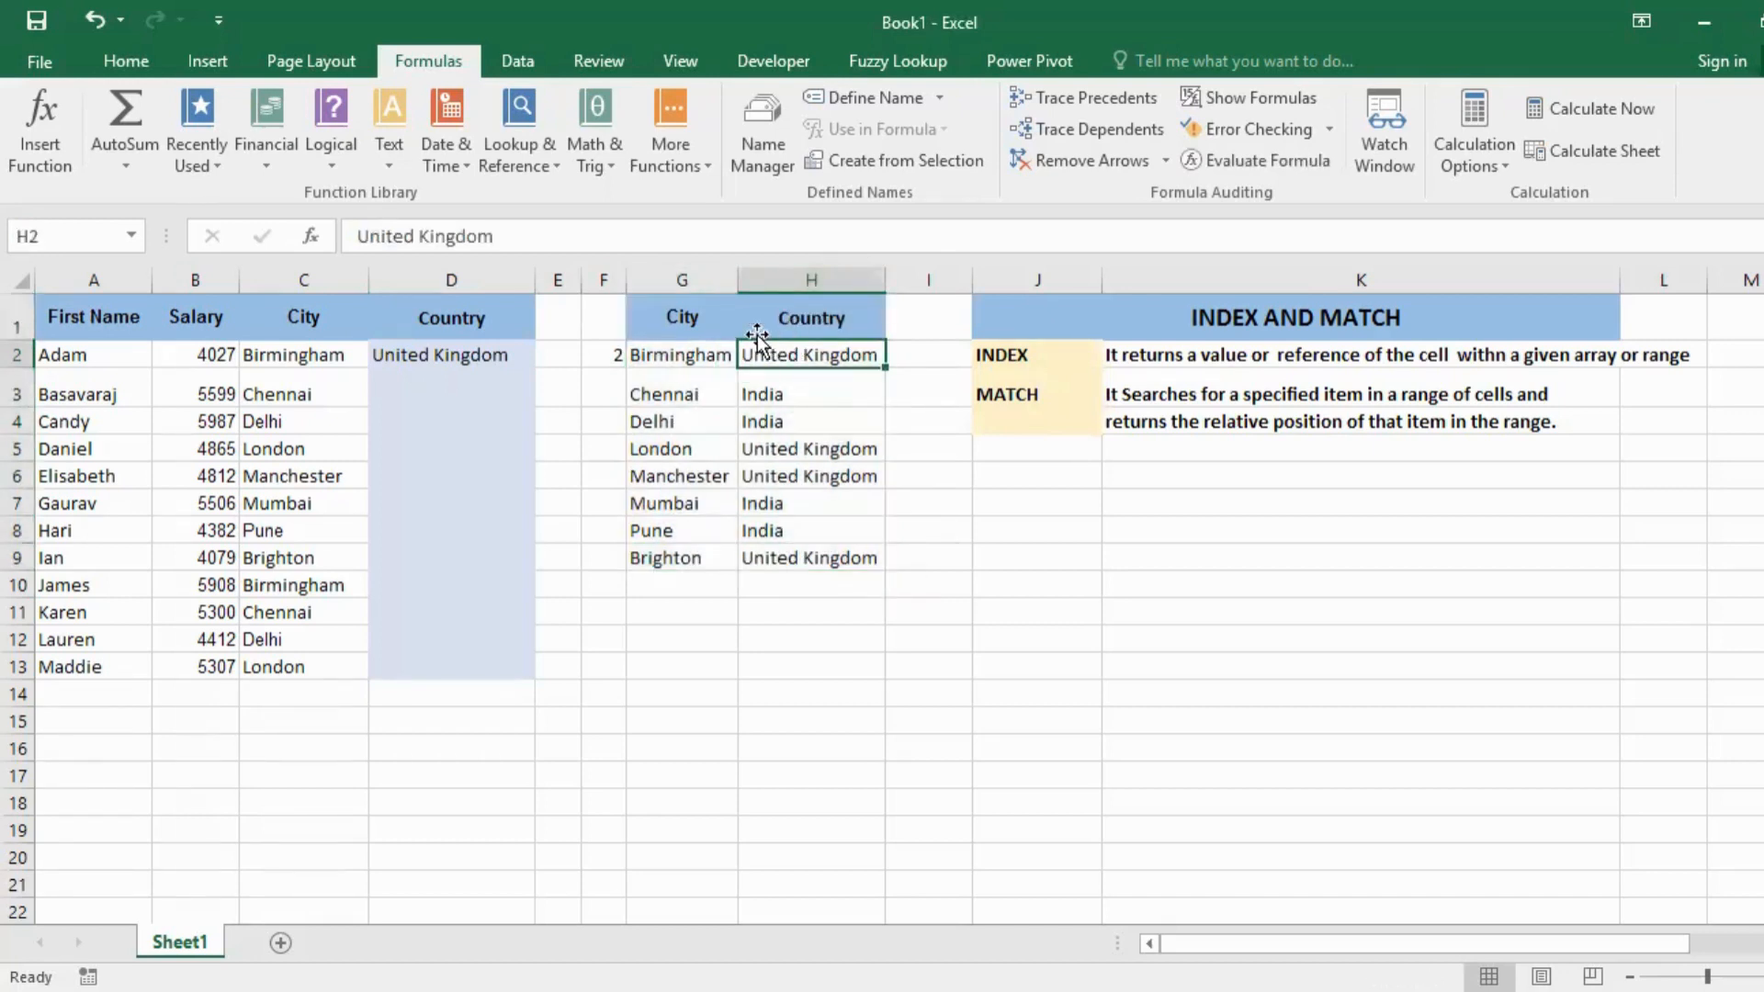
click(921, 356)
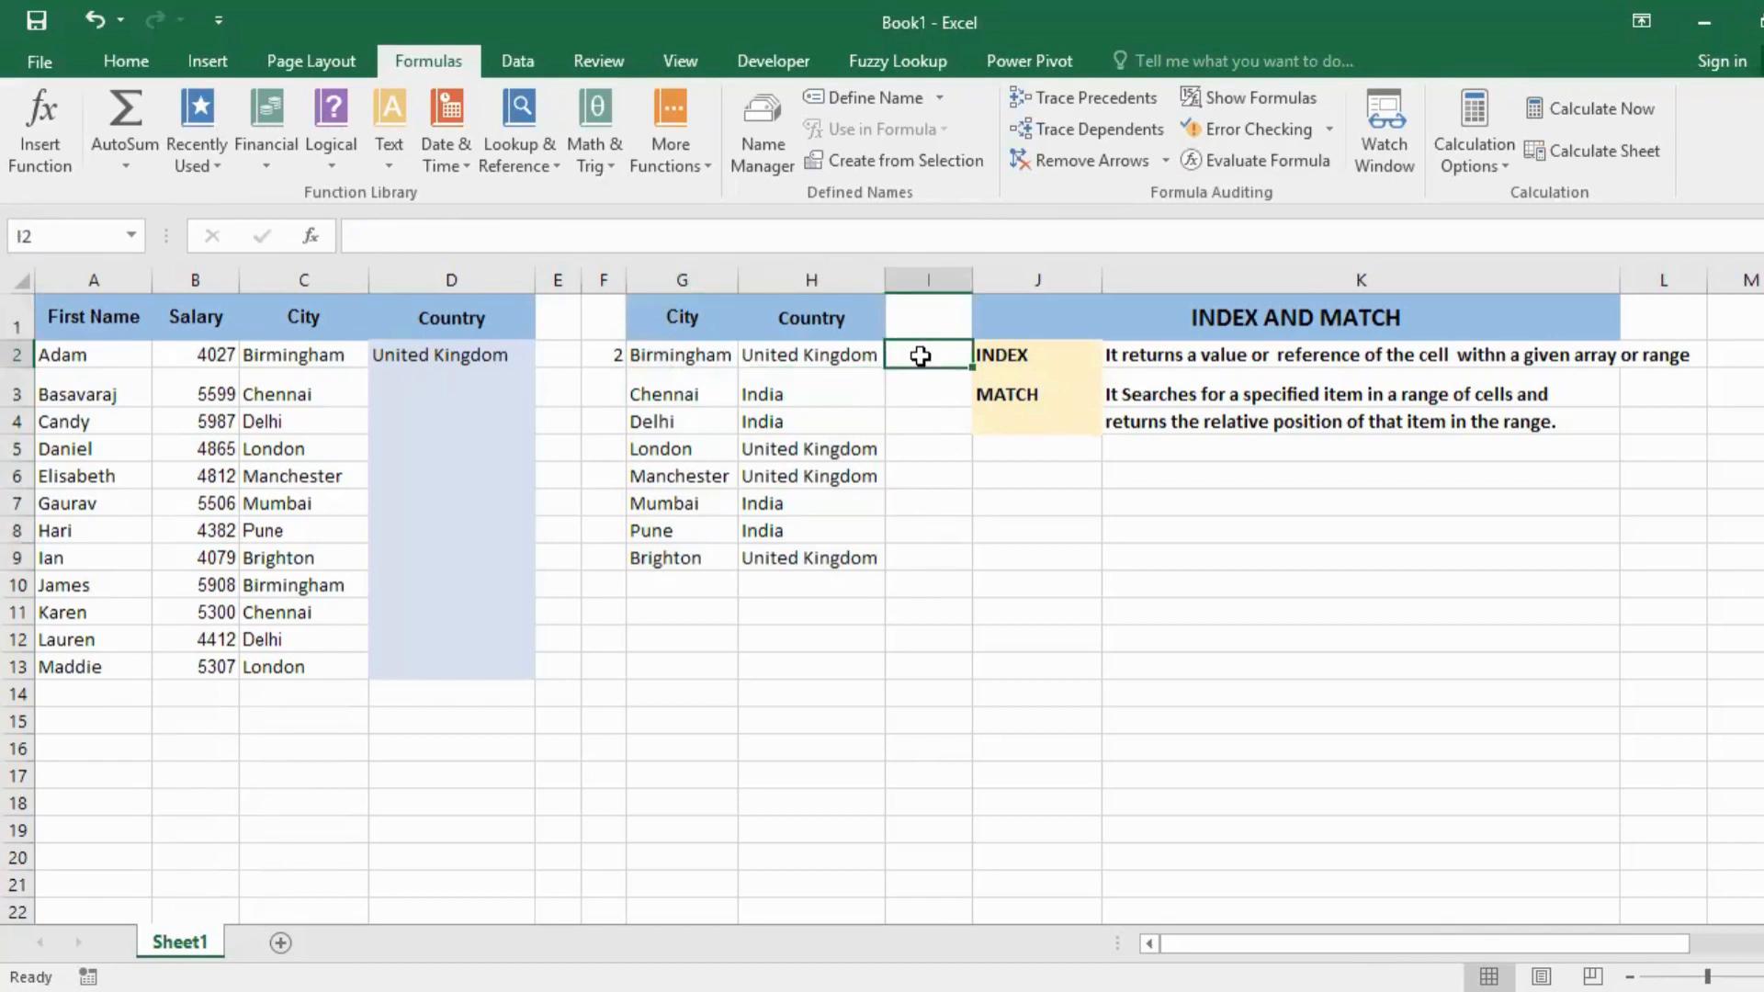
text(2)
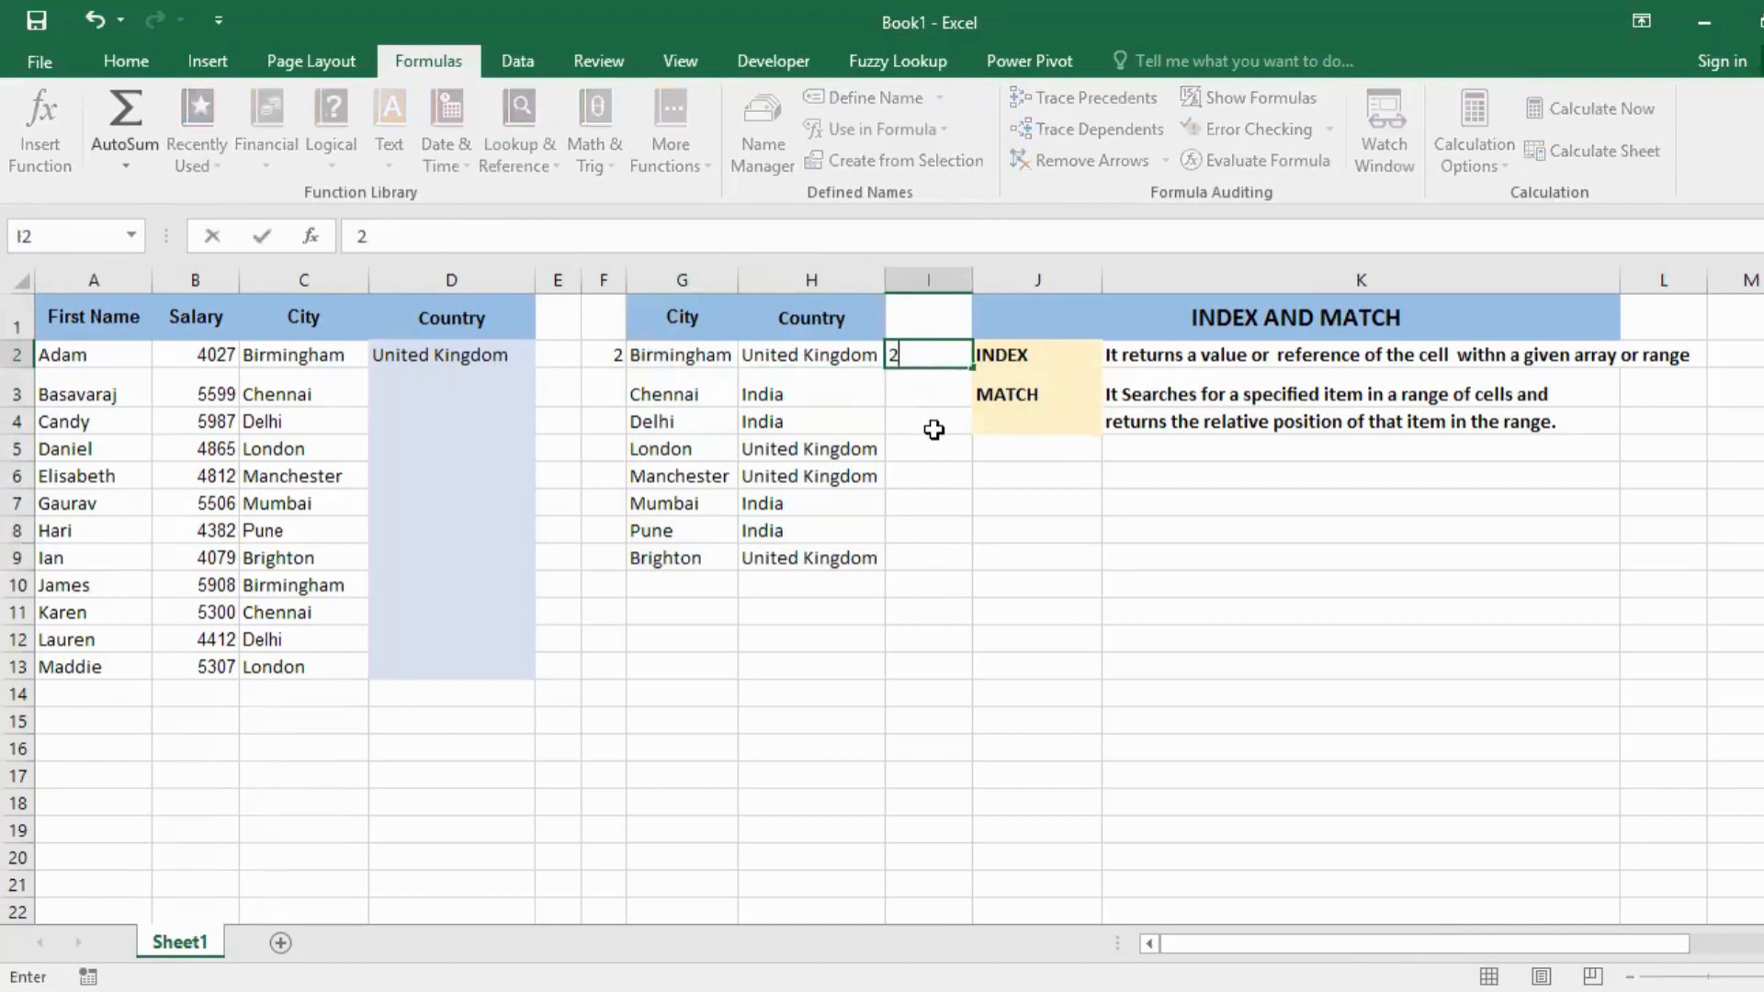
key(Return)
click(934, 430)
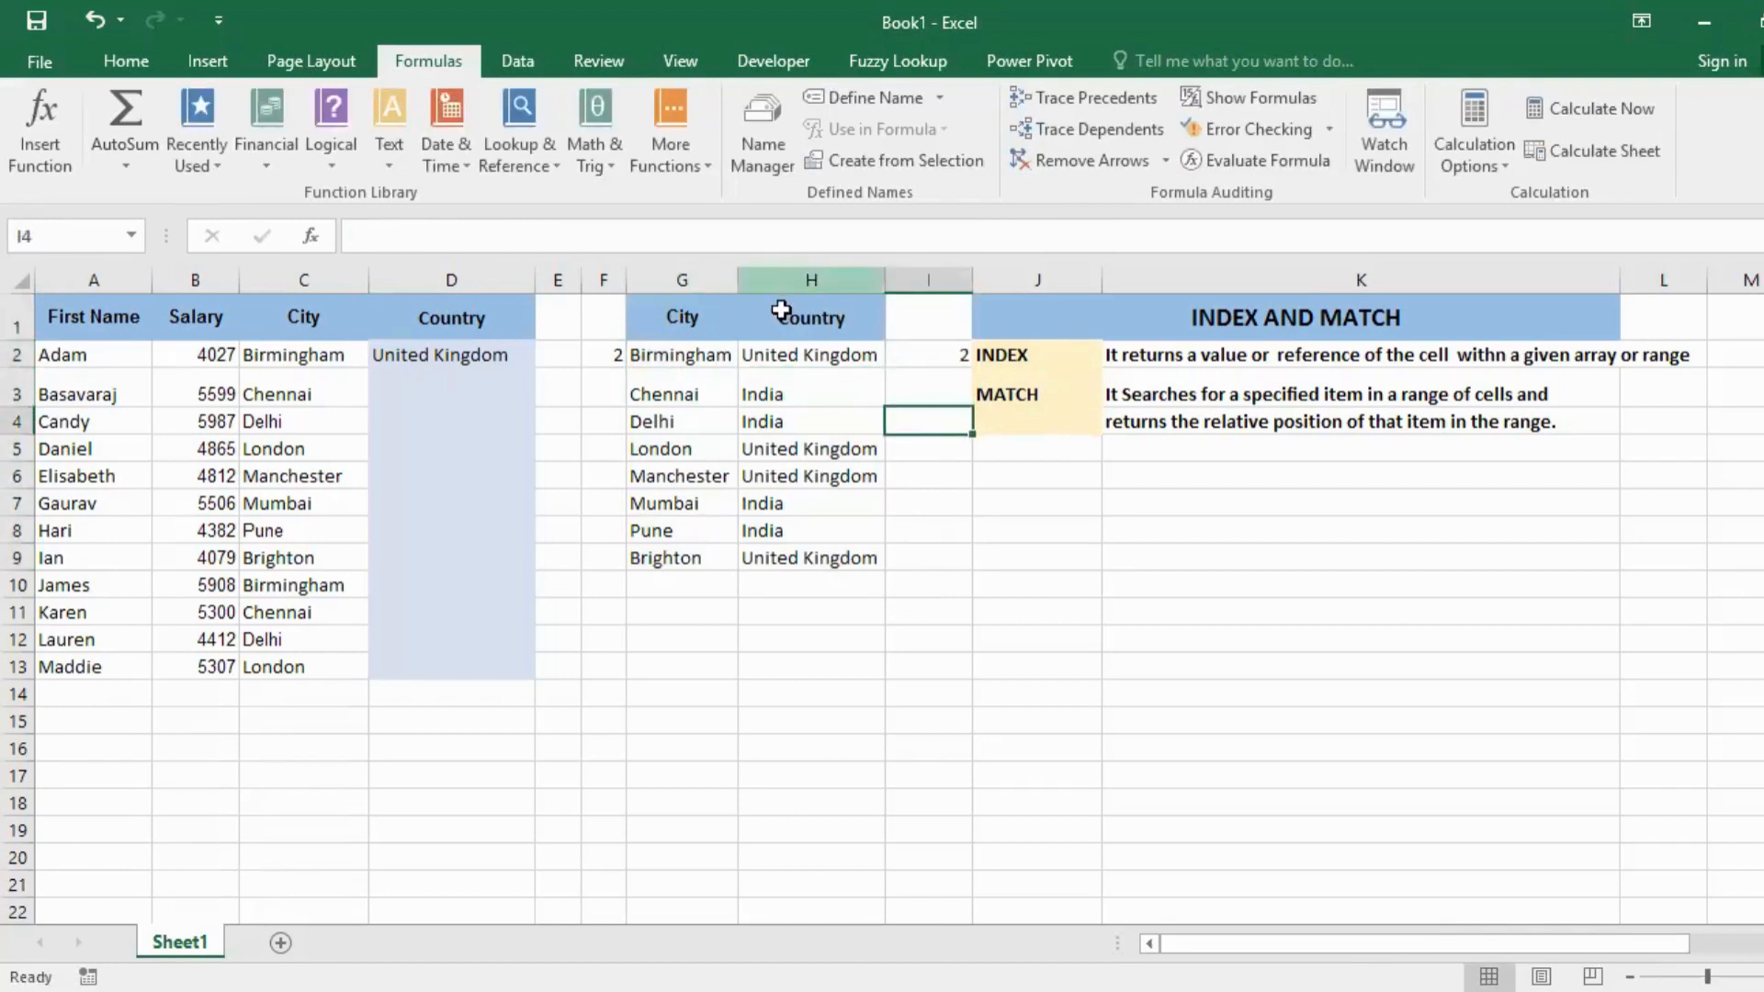
click(756, 358)
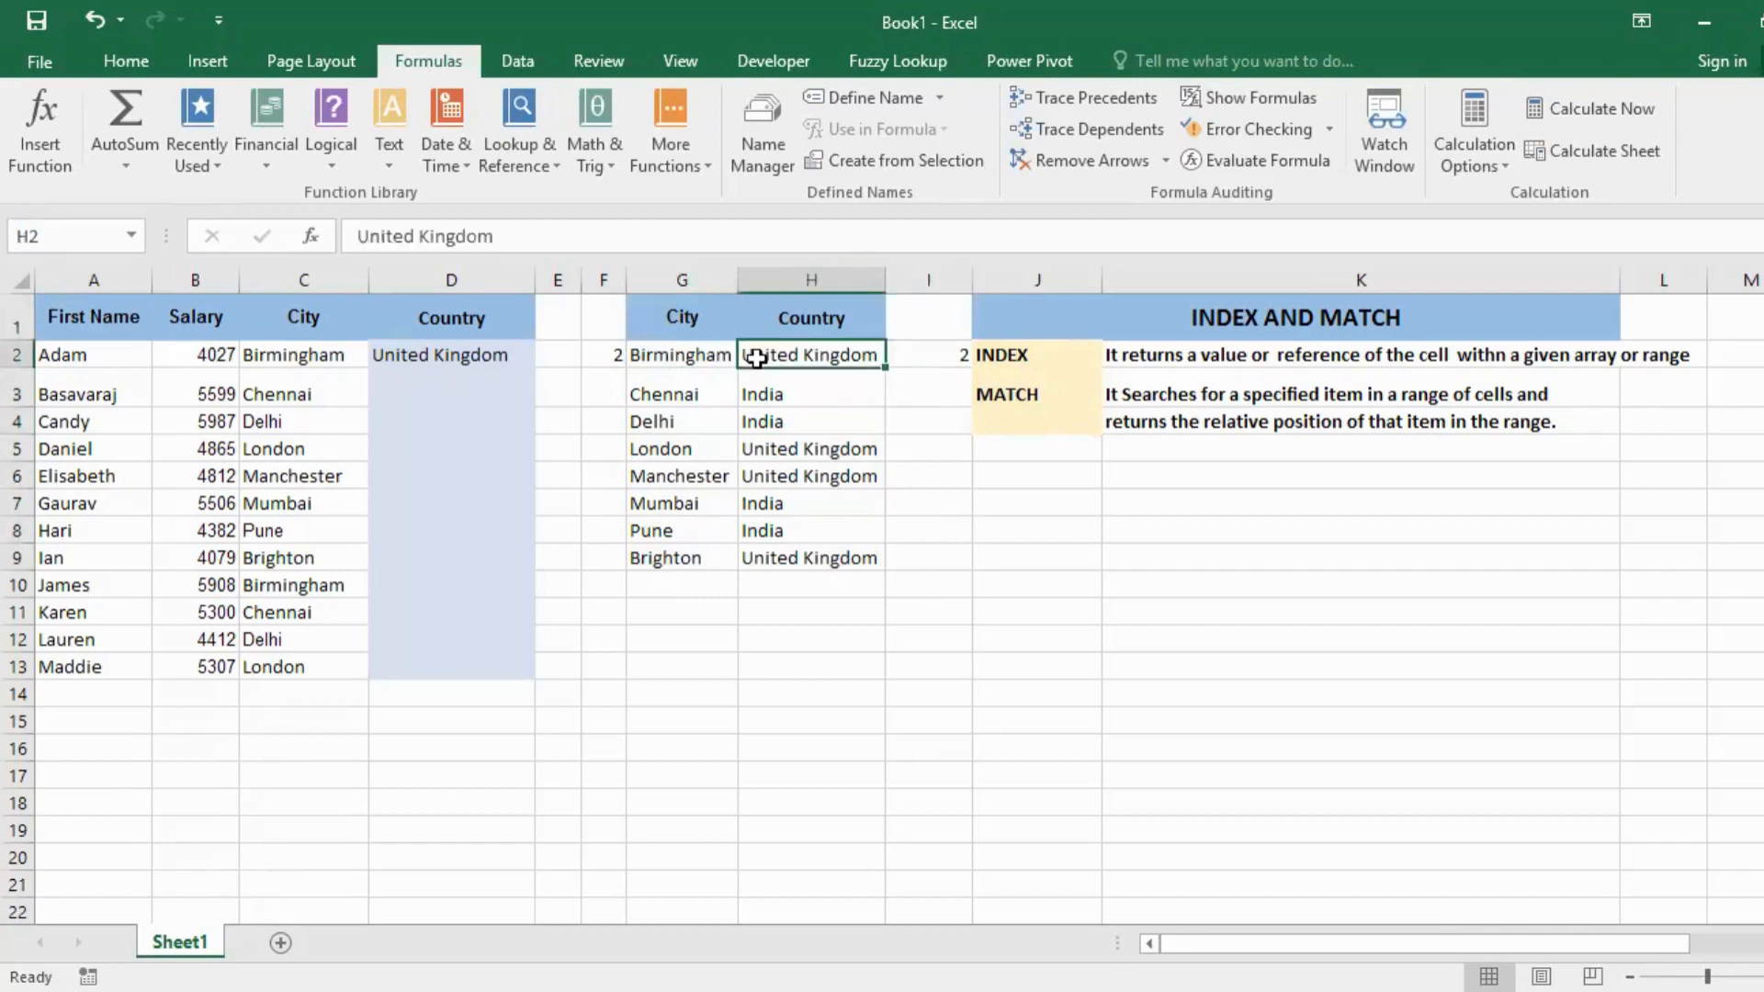
- Enter the test formula =INDEX(G1:H9,2,2) in J9
click(1021, 552)
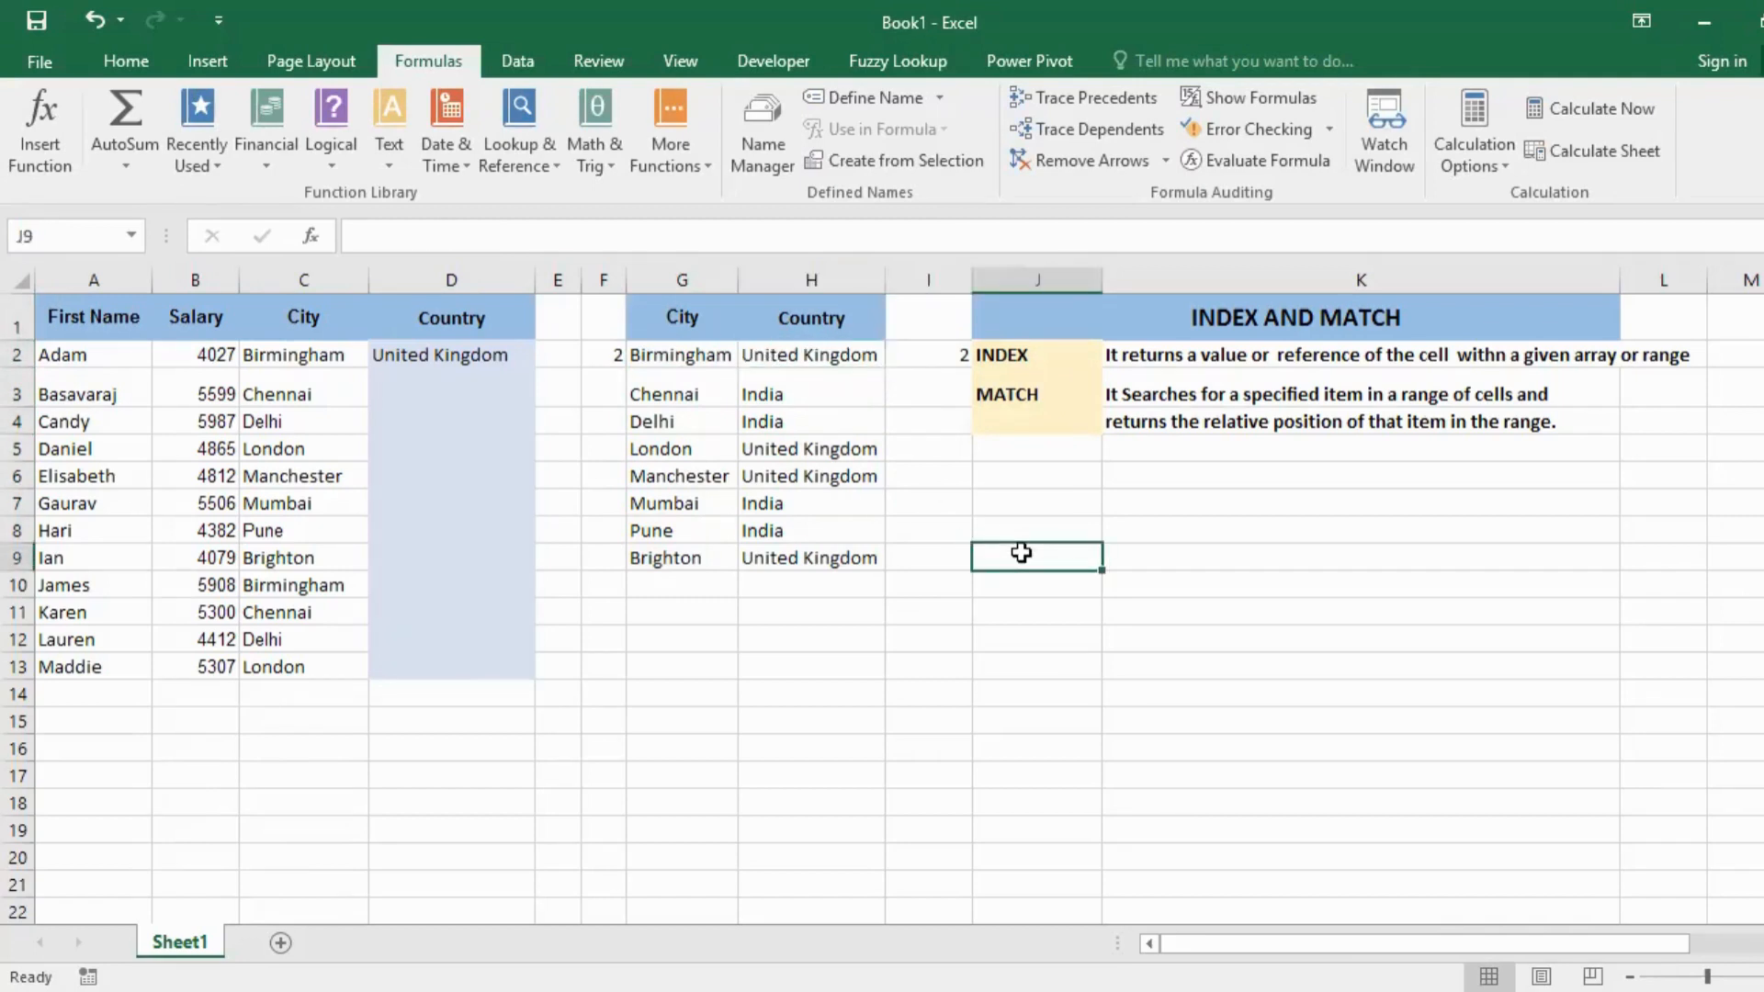
text(=)
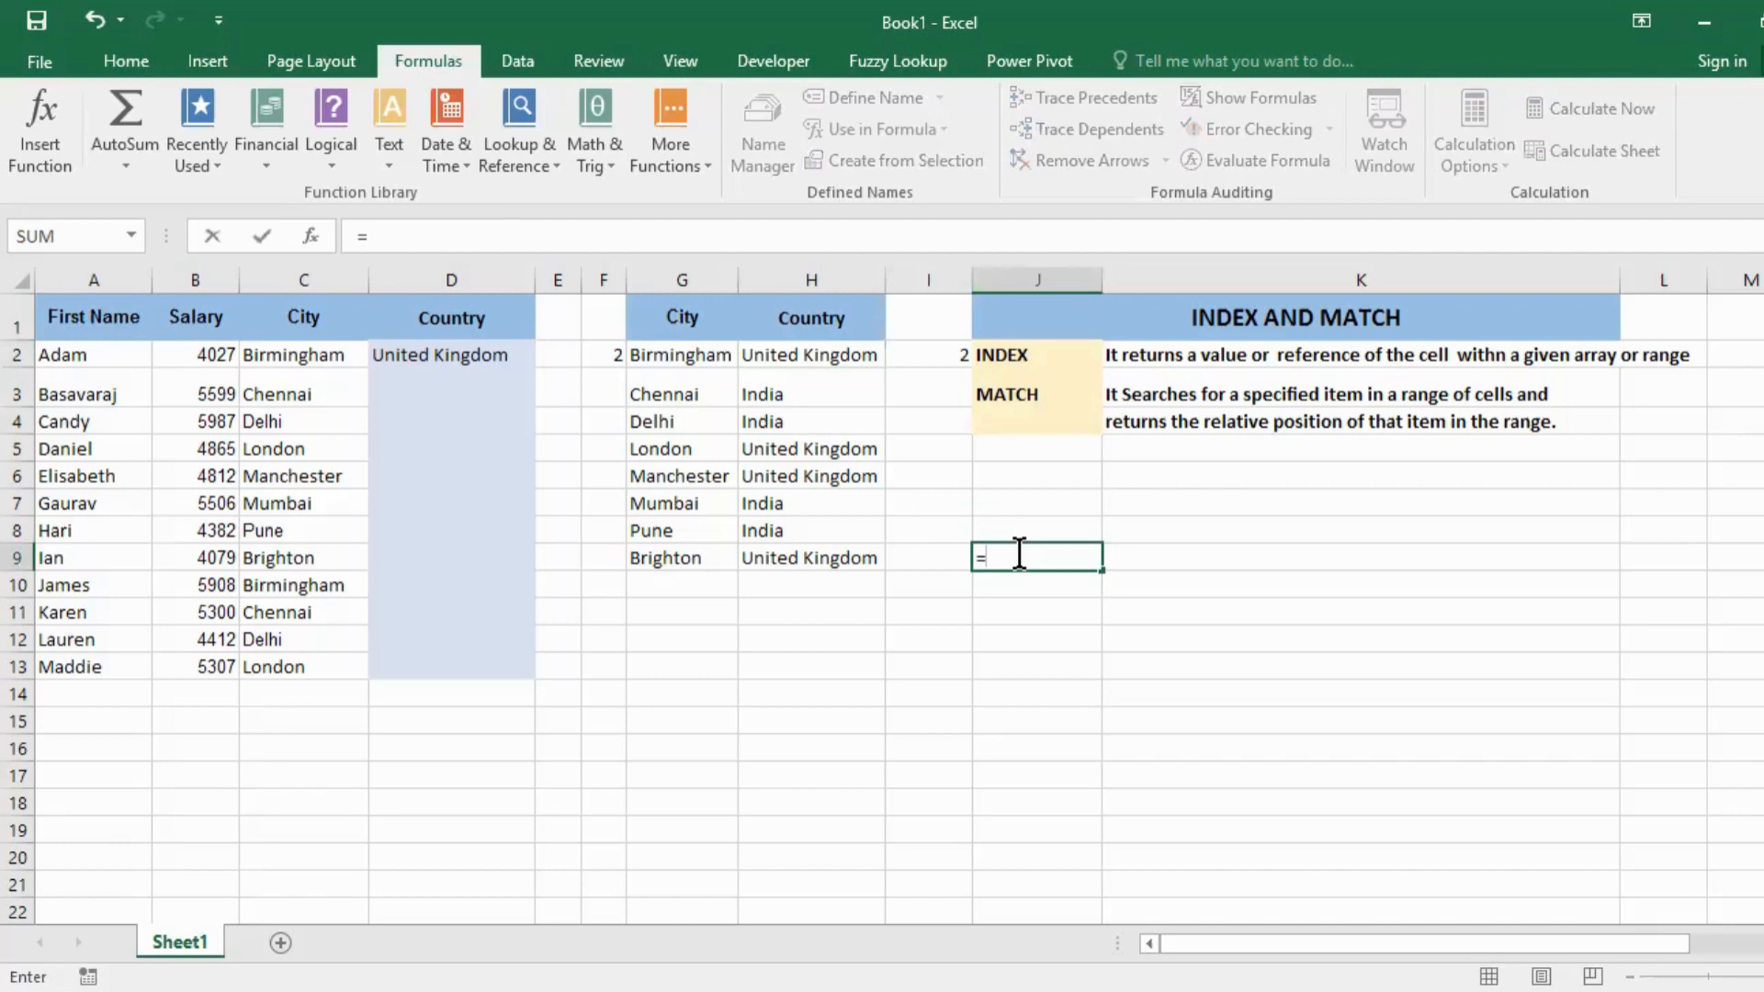
text(in)
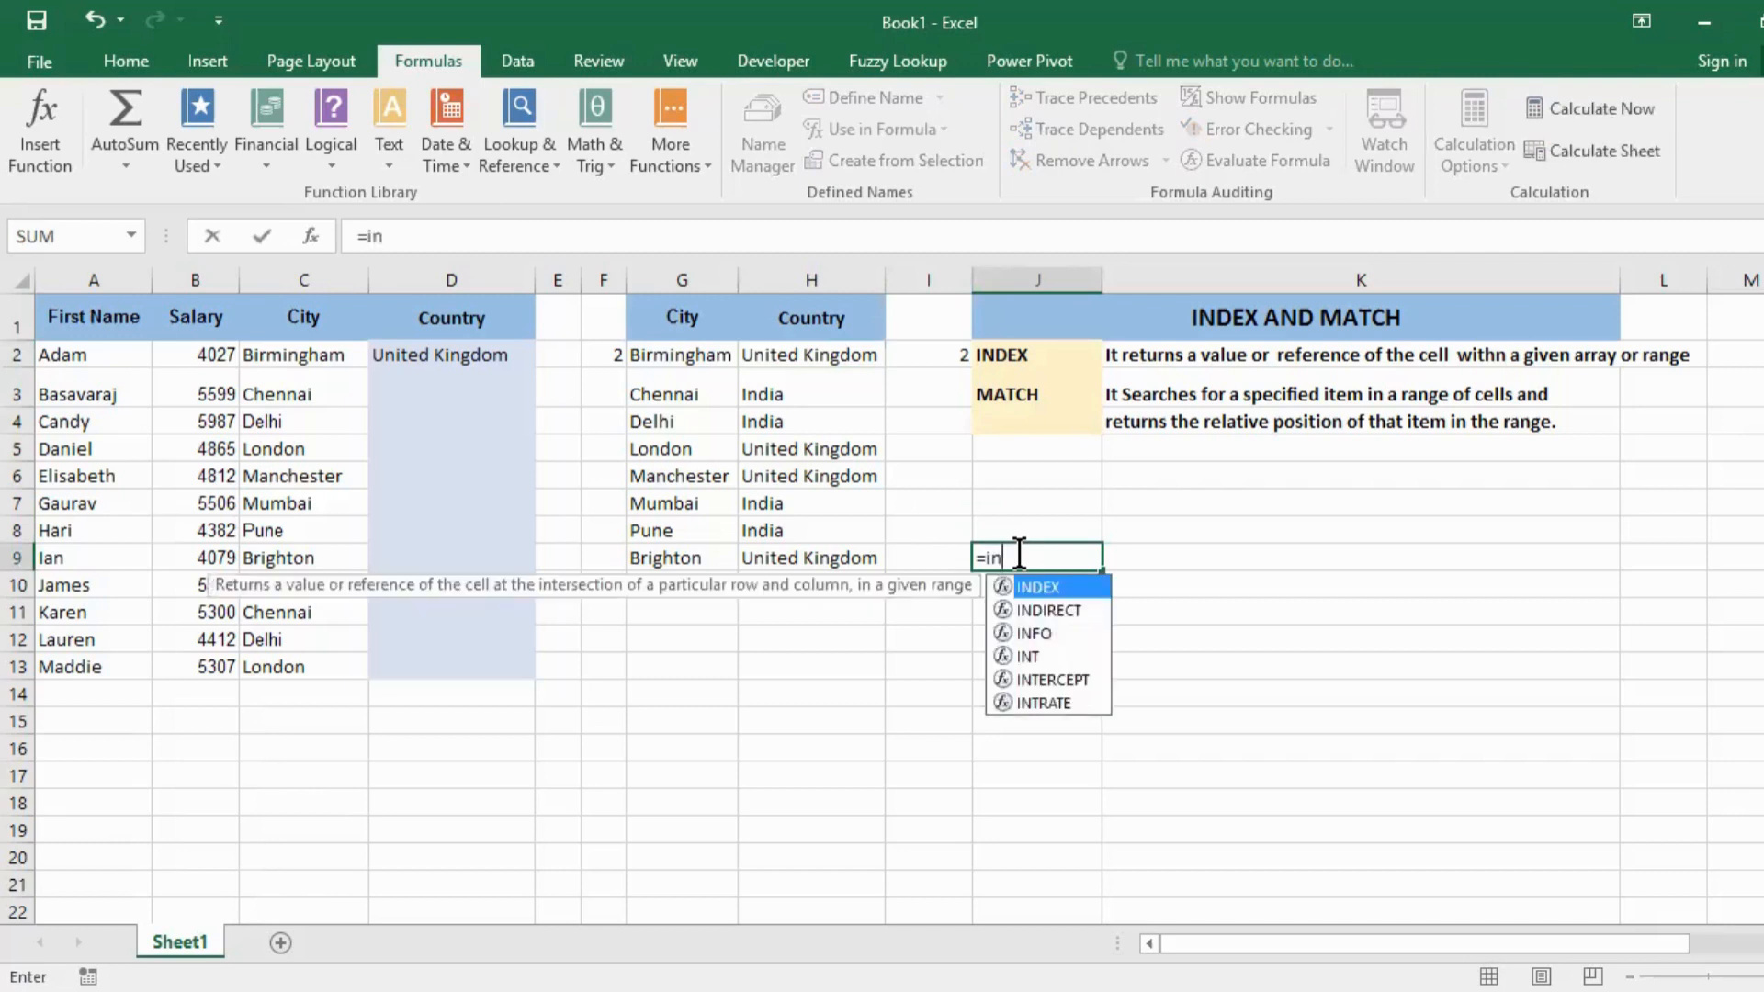
key(Tab)
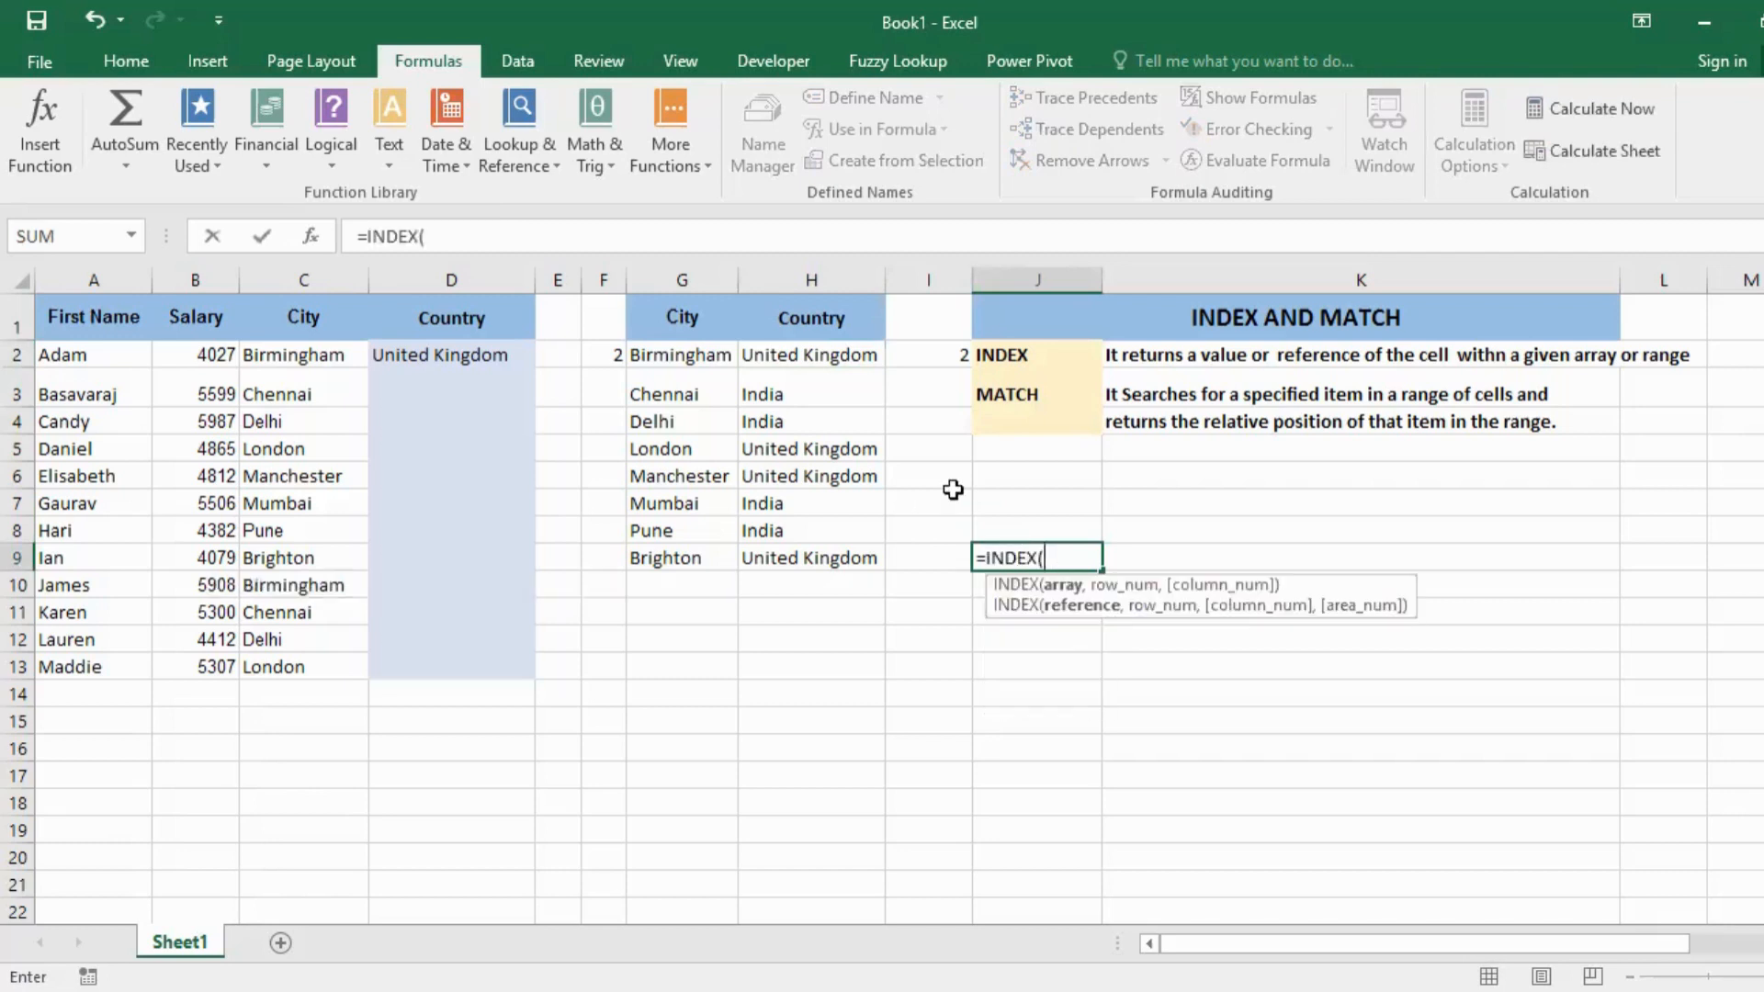
click(702, 336)
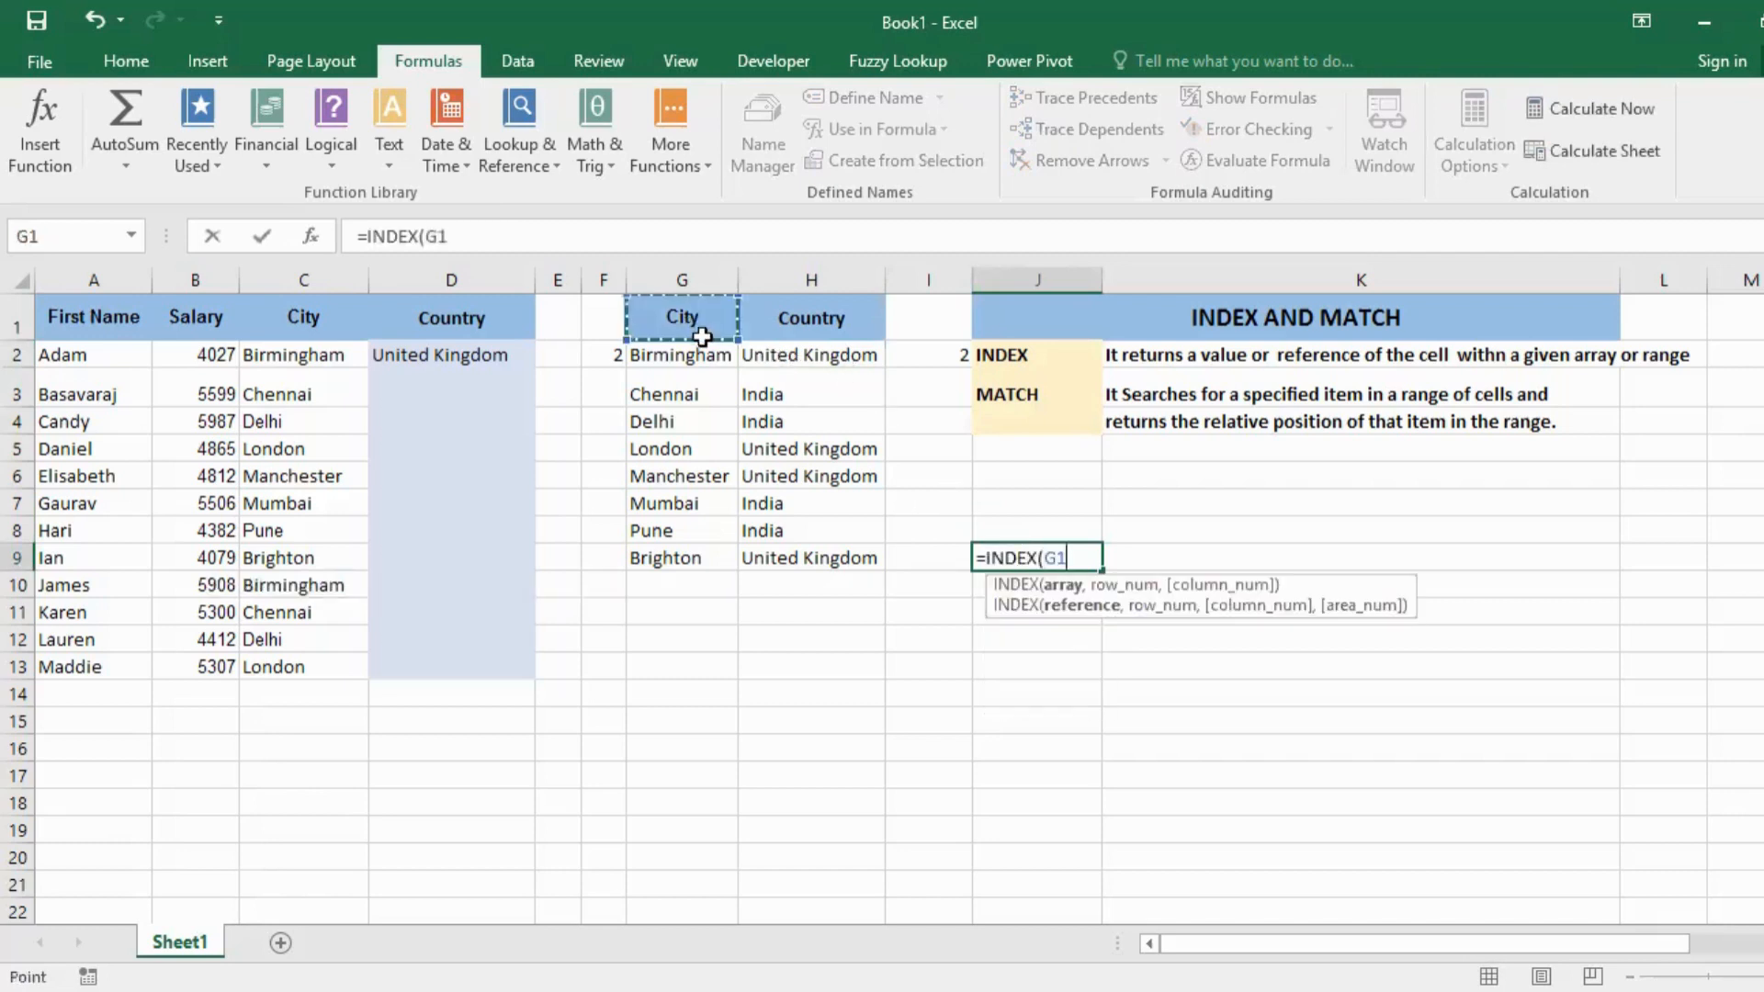
shift+click(800, 552)
text(,2)
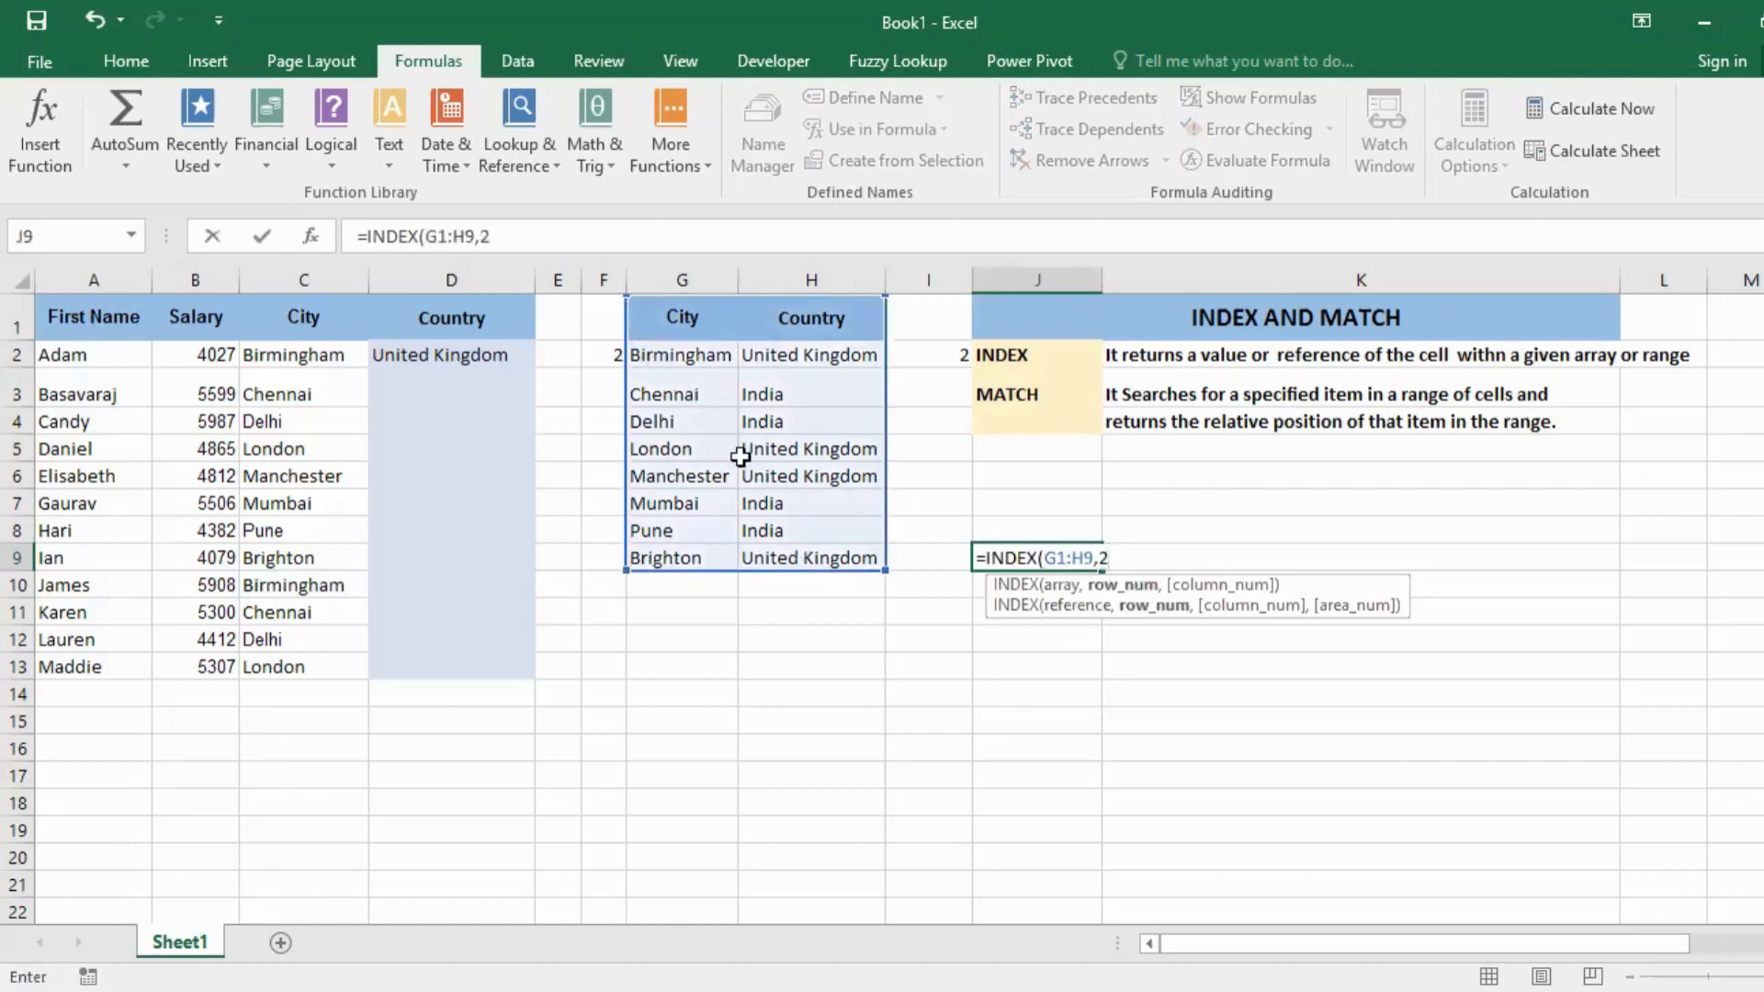
text(,2)
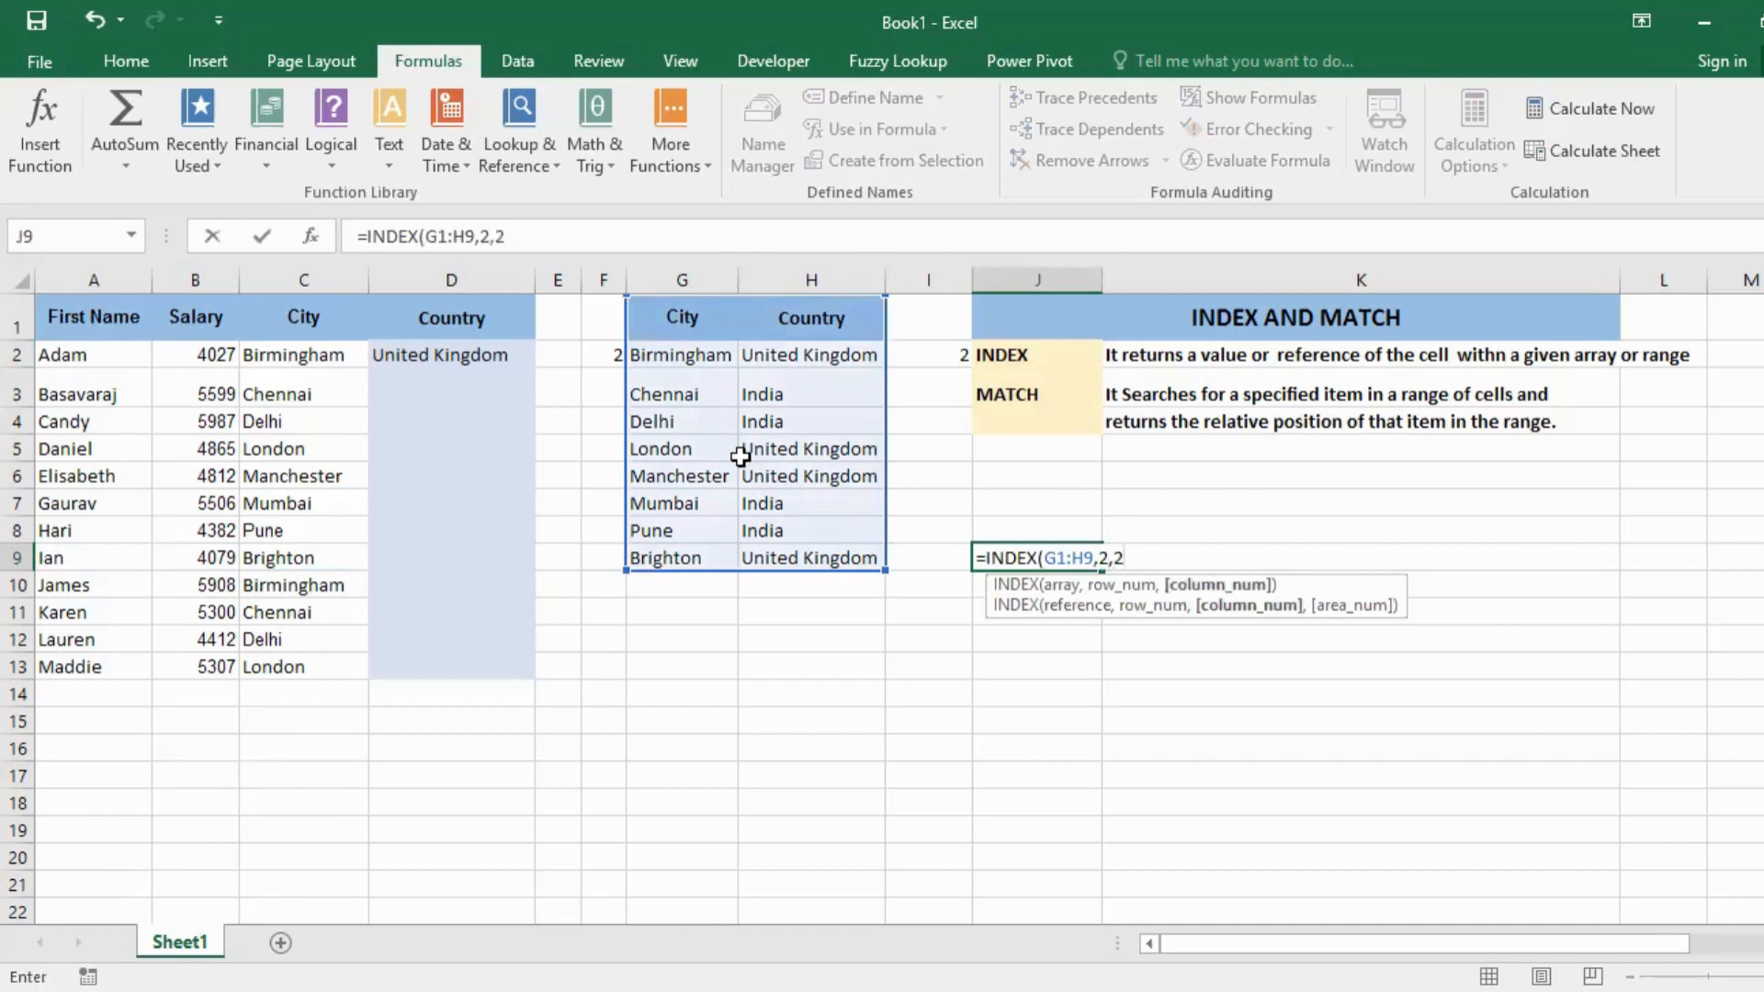
text())
key(Return)
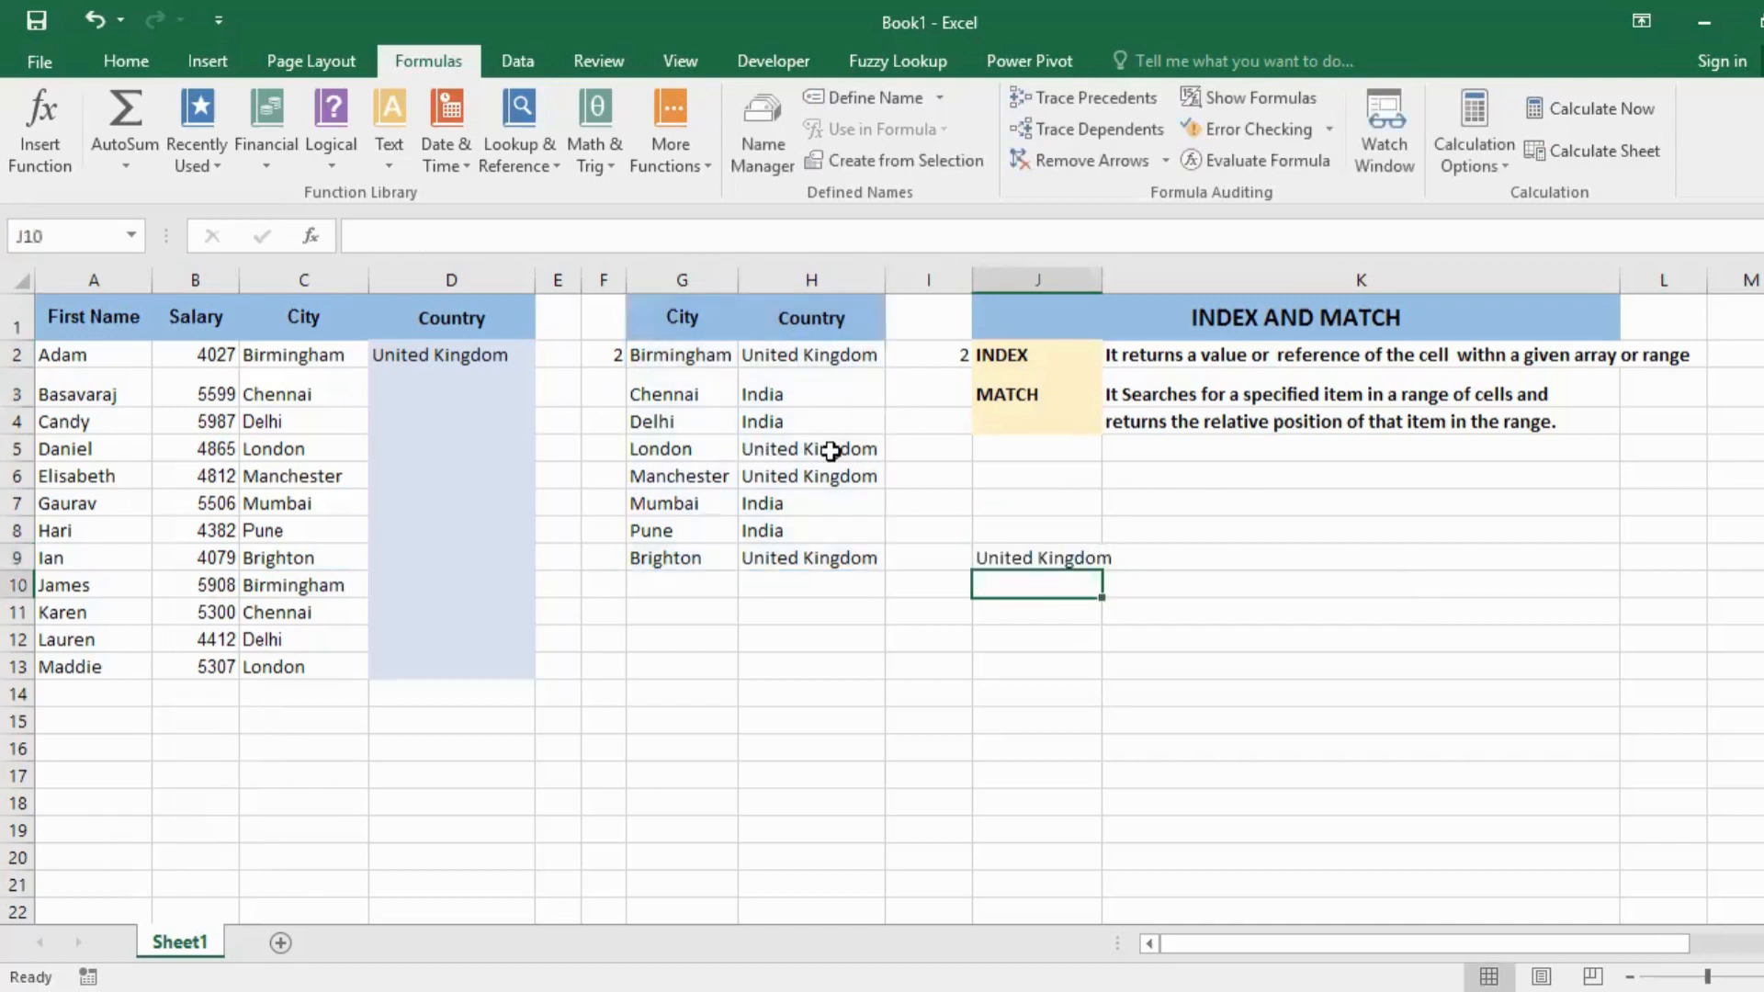
- Clear the test INDEX formula from J9
click(1037, 557)
key(Delete)
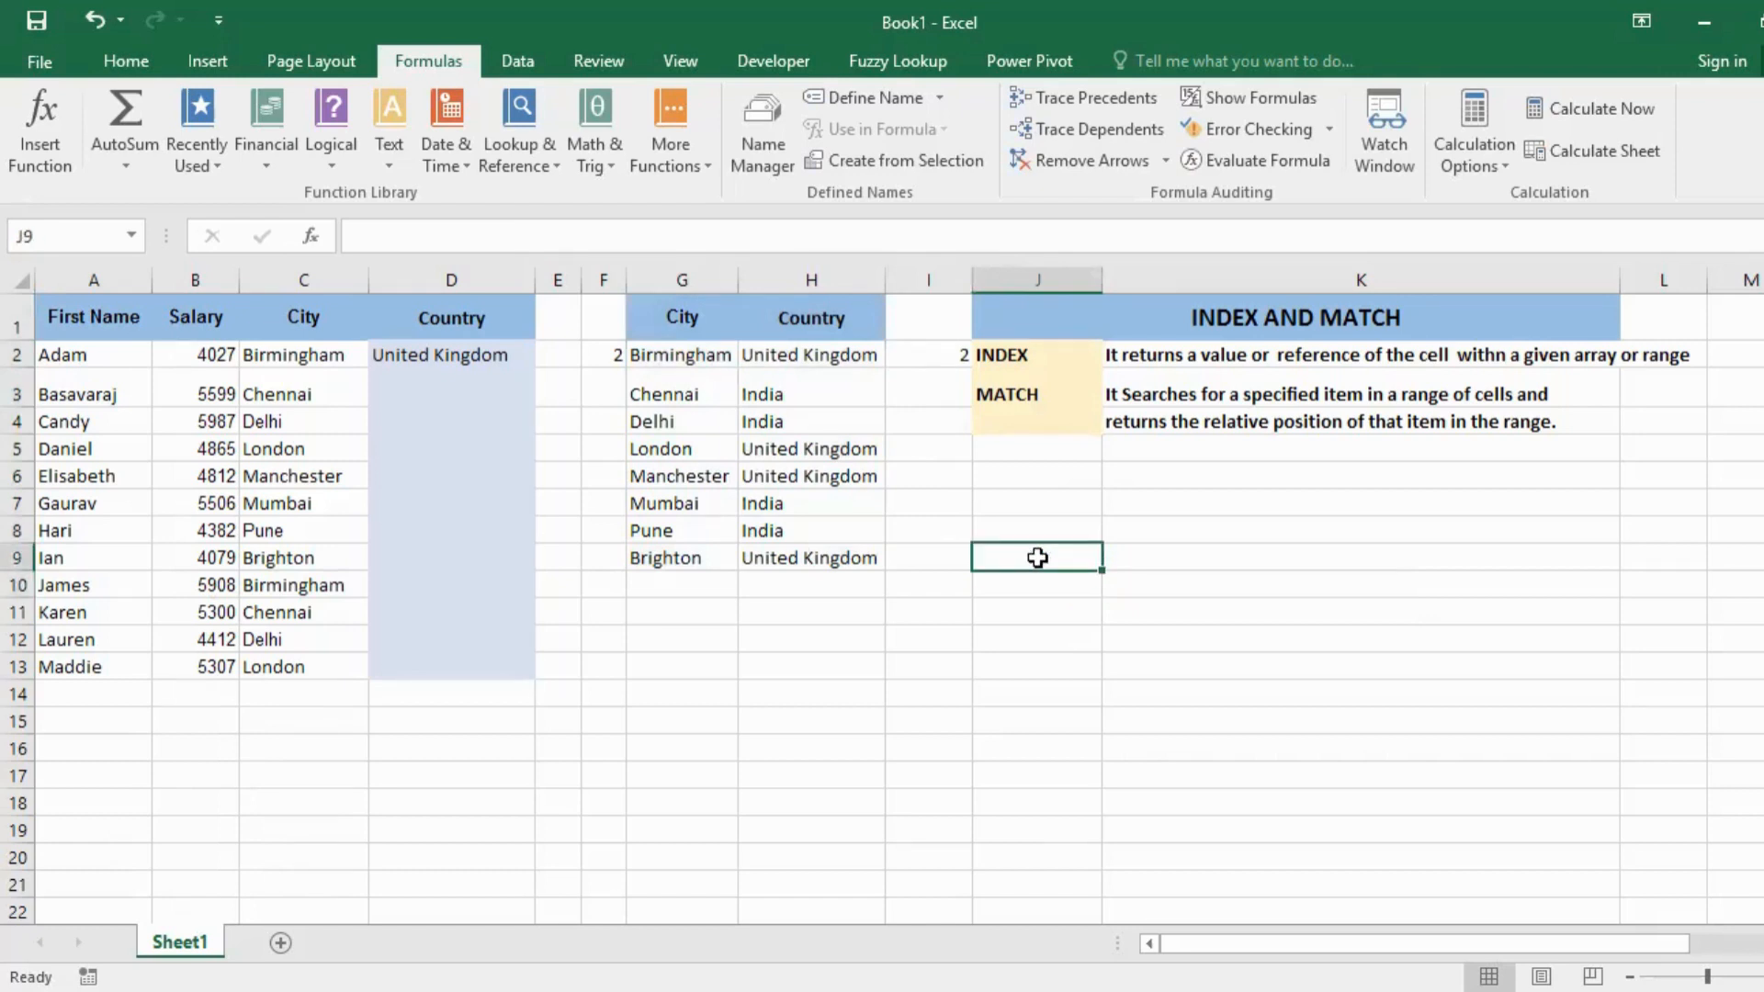
click(807, 395)
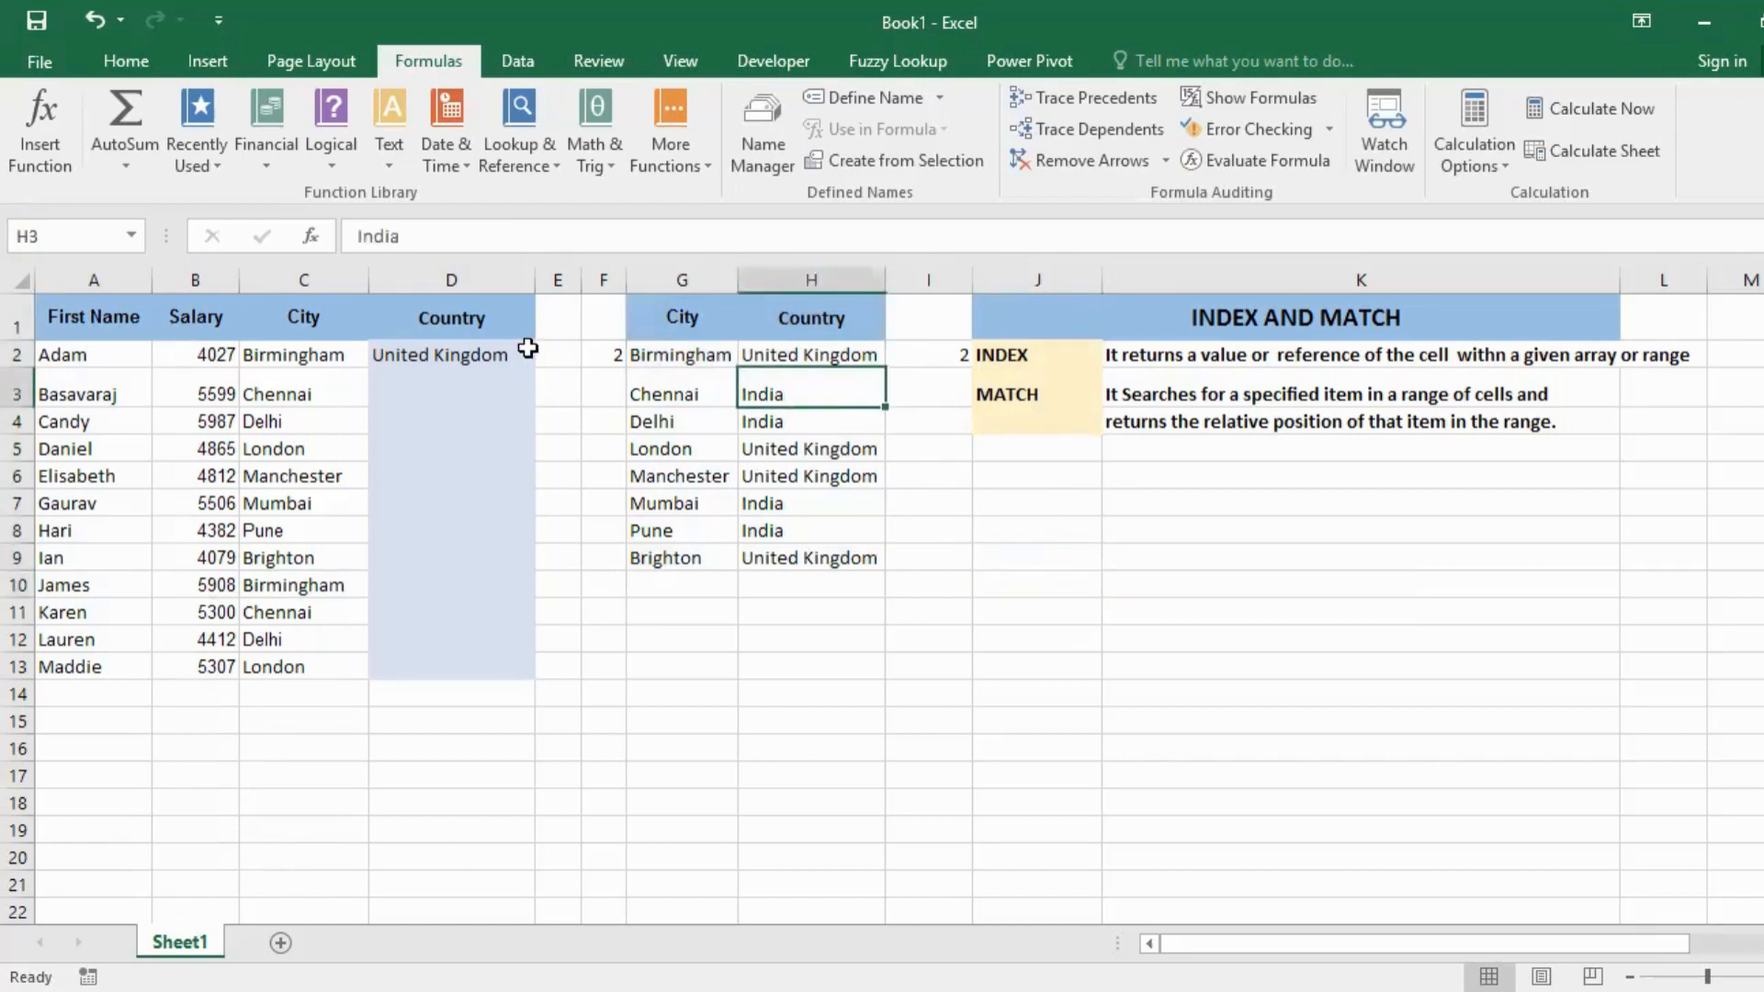
- Fill the D2 INDEX and MATCH formula down the Country column through D13
click(465, 345)
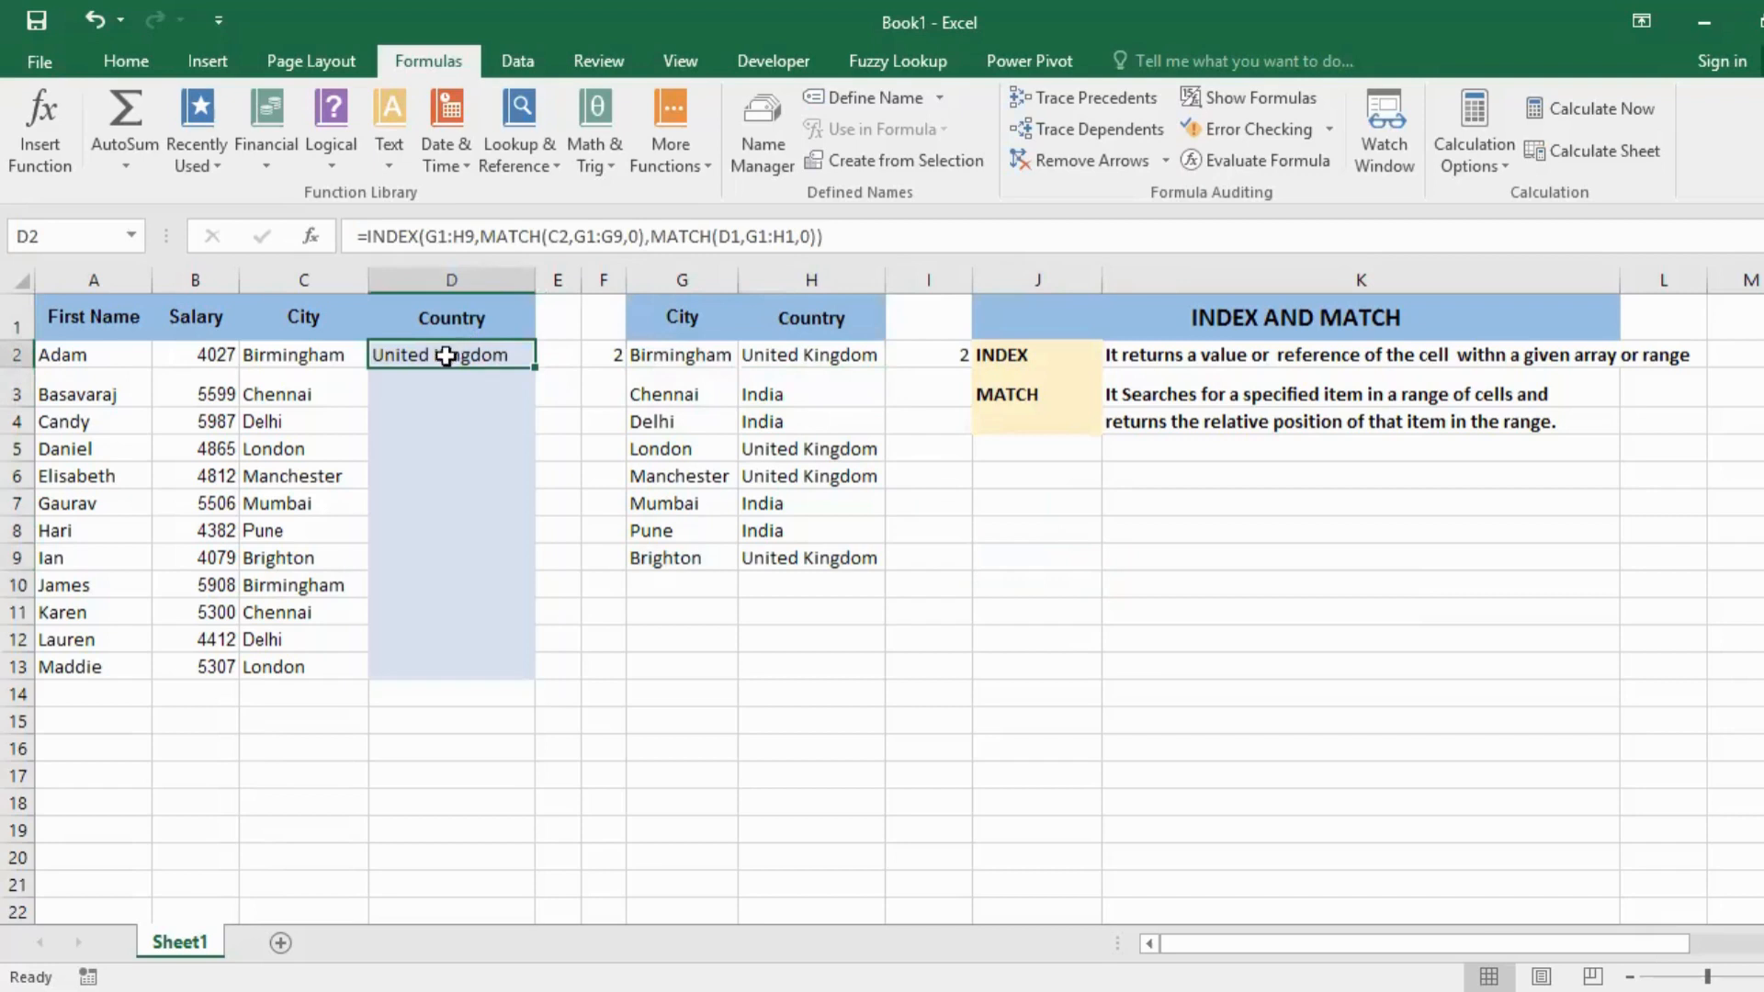
drag(447, 351, 459, 663)
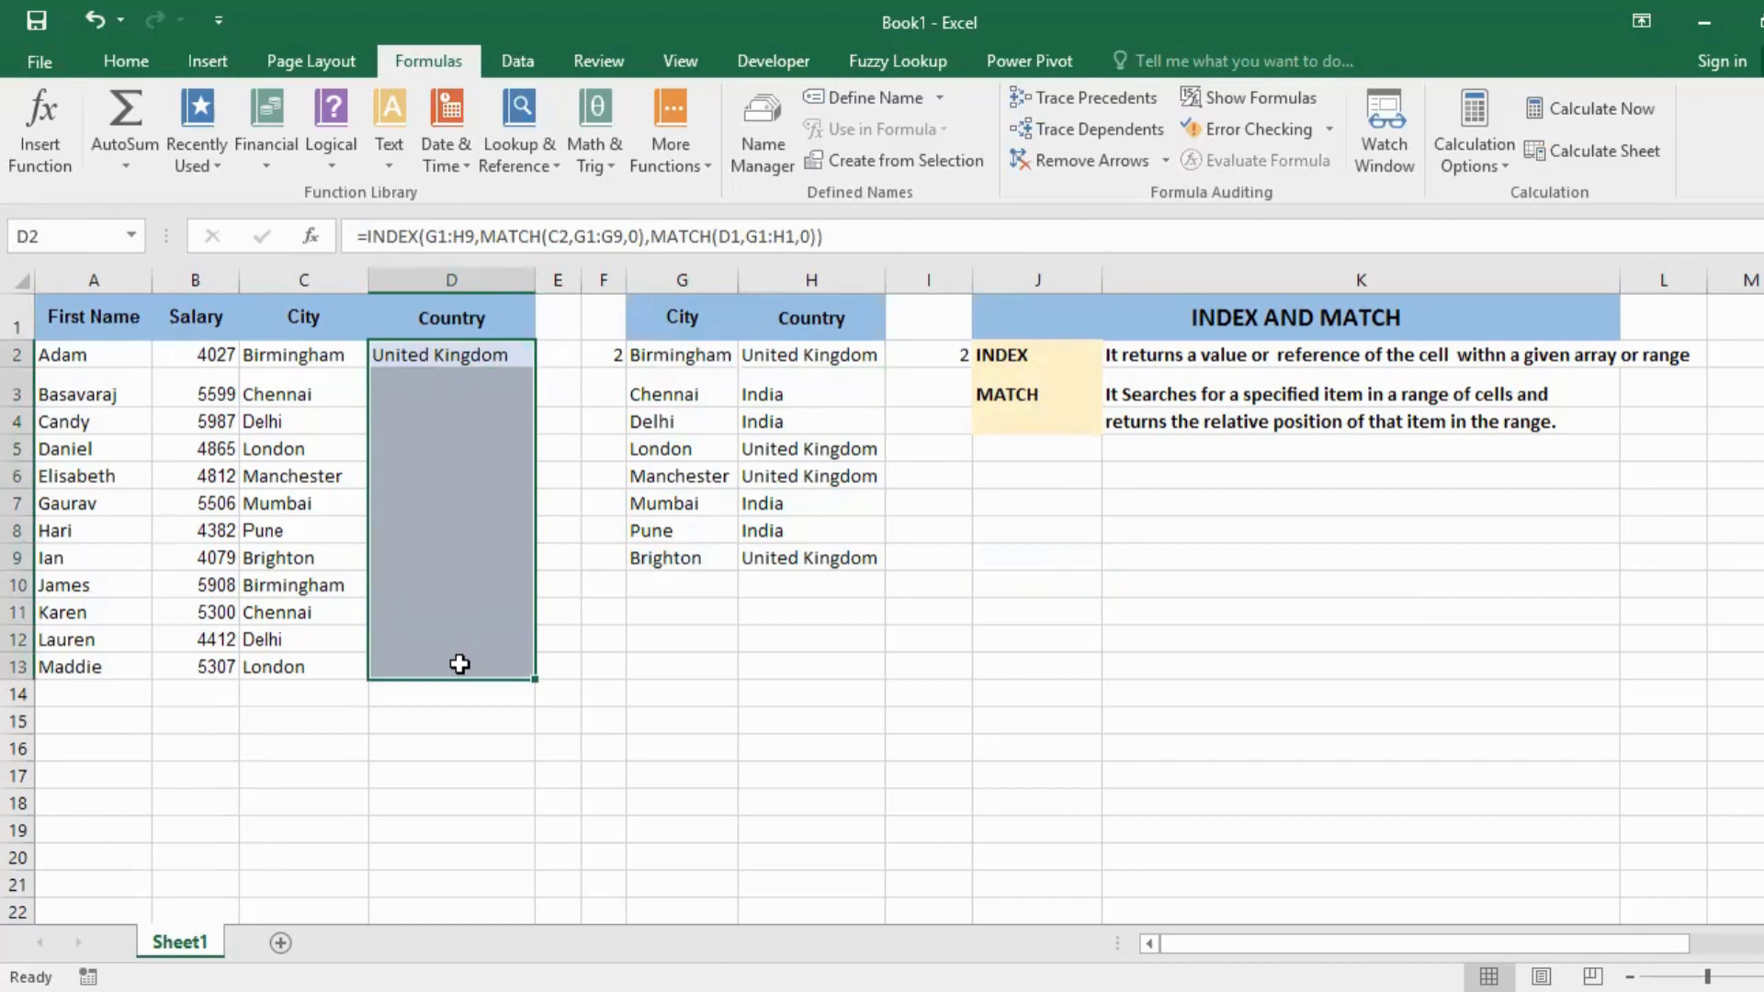
key(ctrl+d)
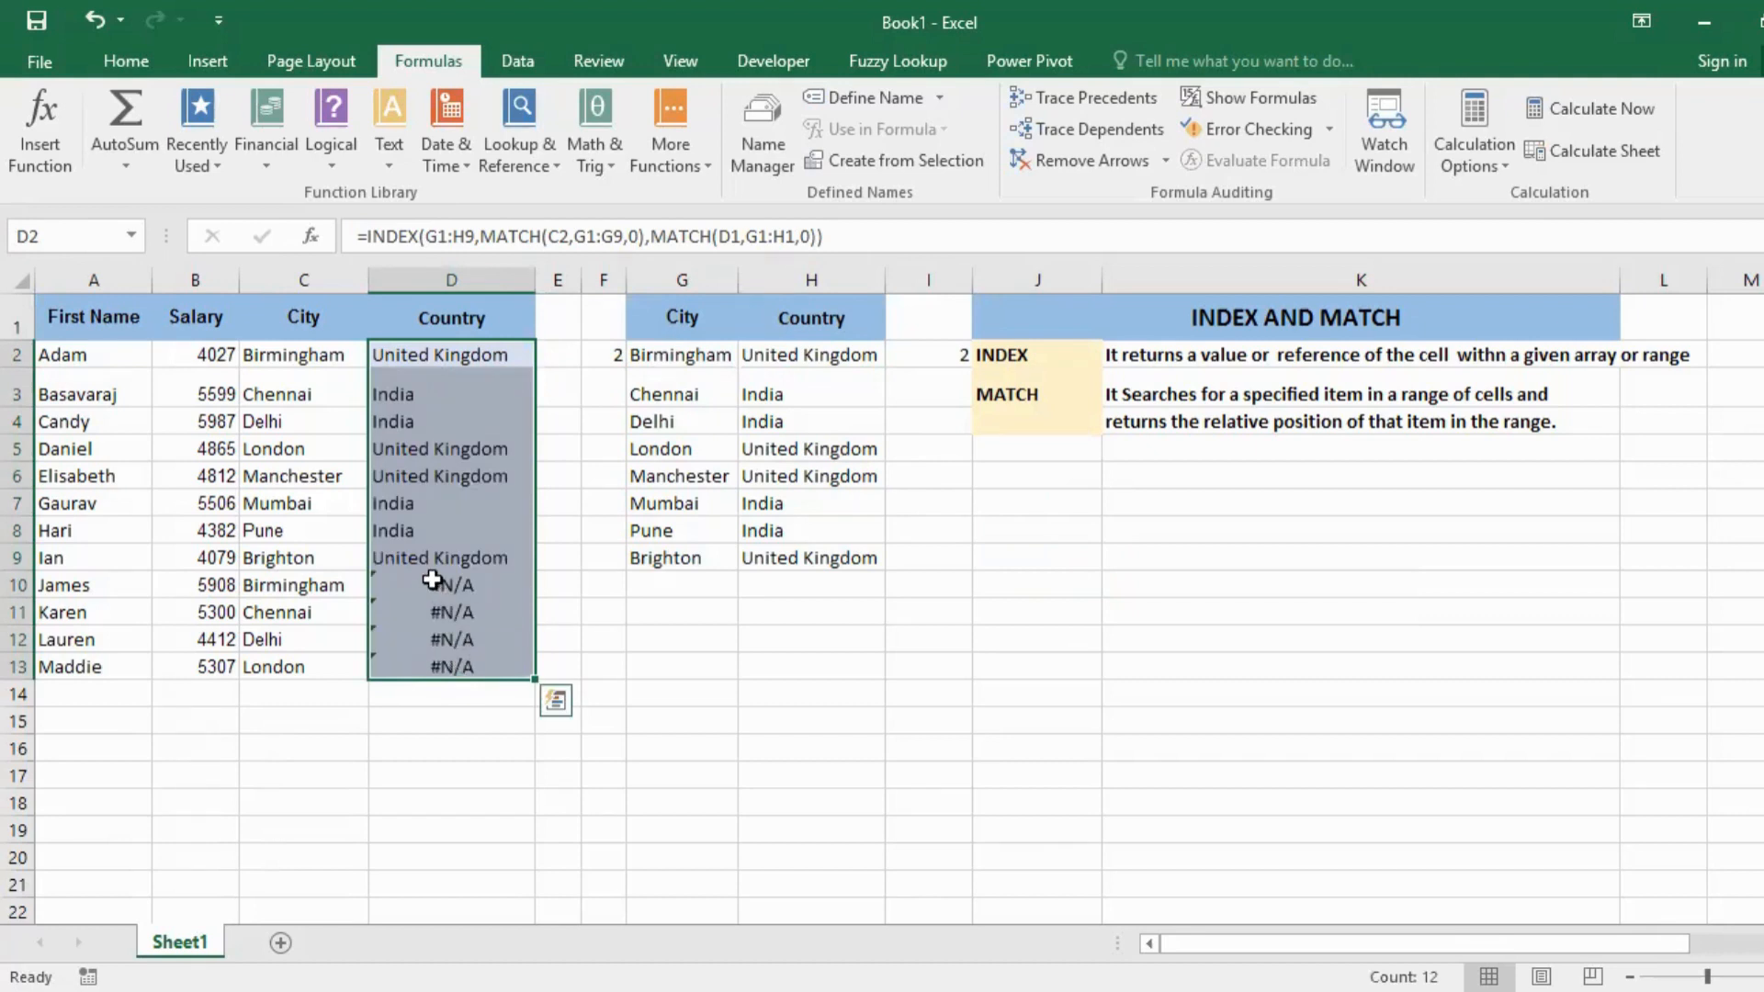
- Examine the error rows C10:D13 and compare the cell references in the formulas of D2, D3, D5, D9 and D10
drag(432, 580, 460, 668)
drag(252, 581, 444, 667)
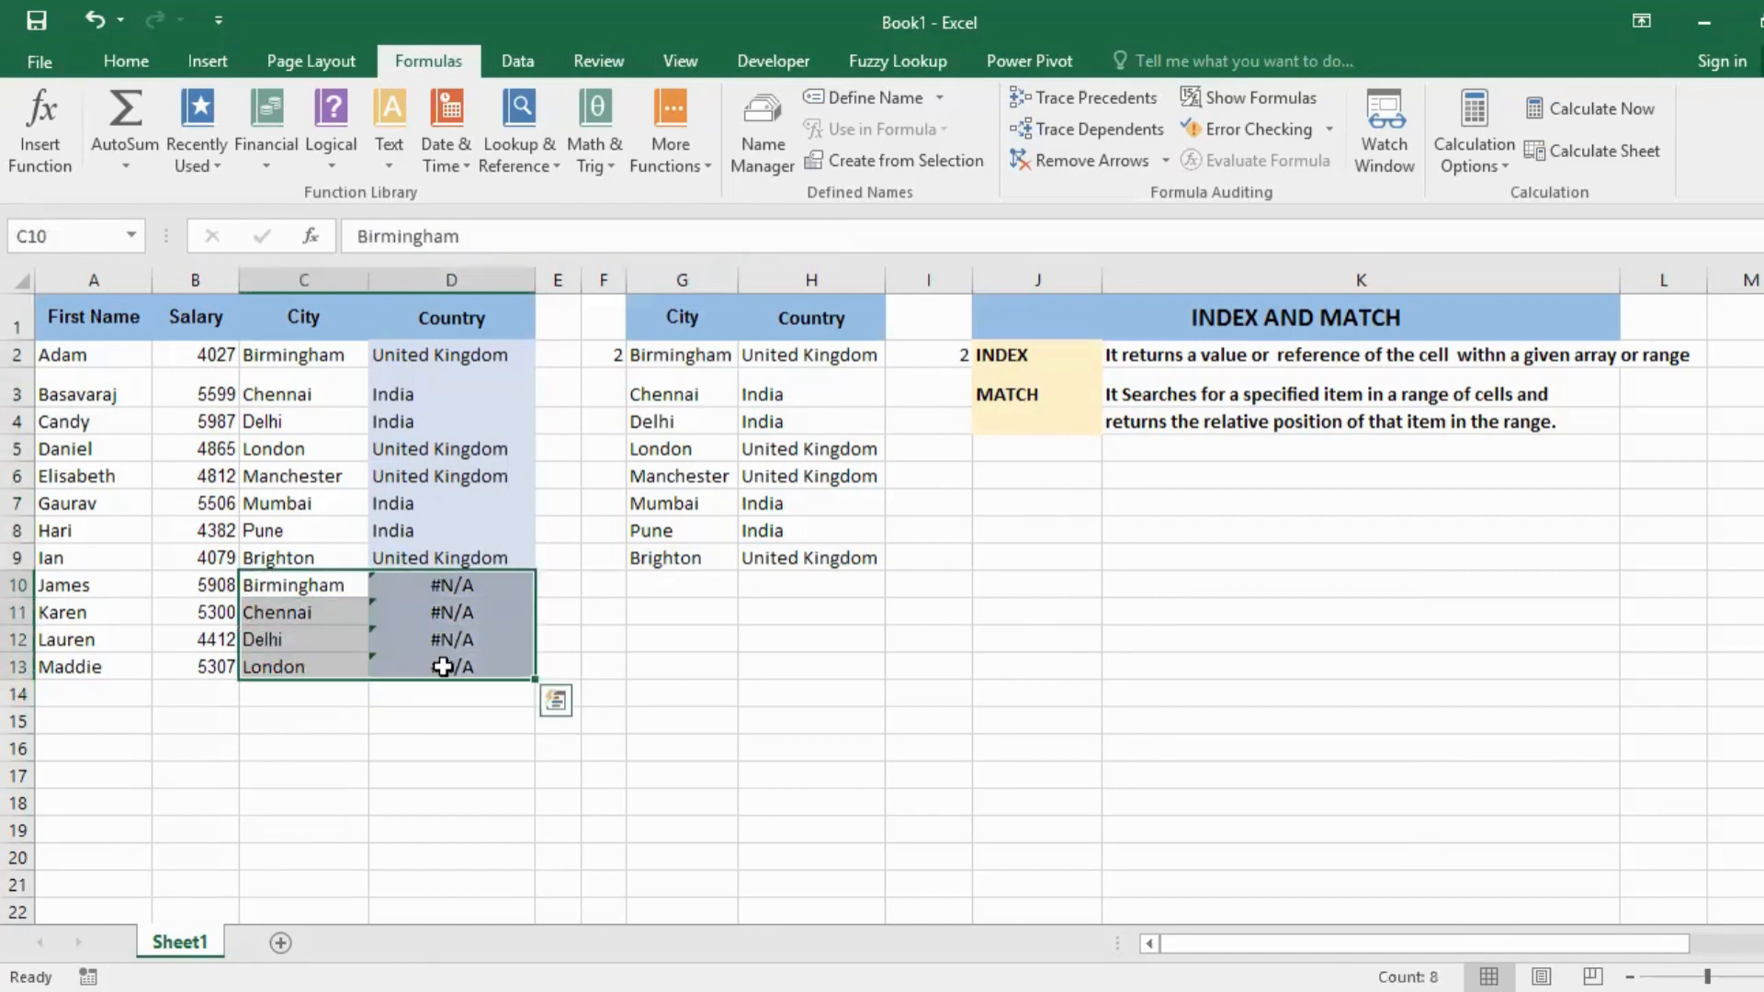
click(465, 581)
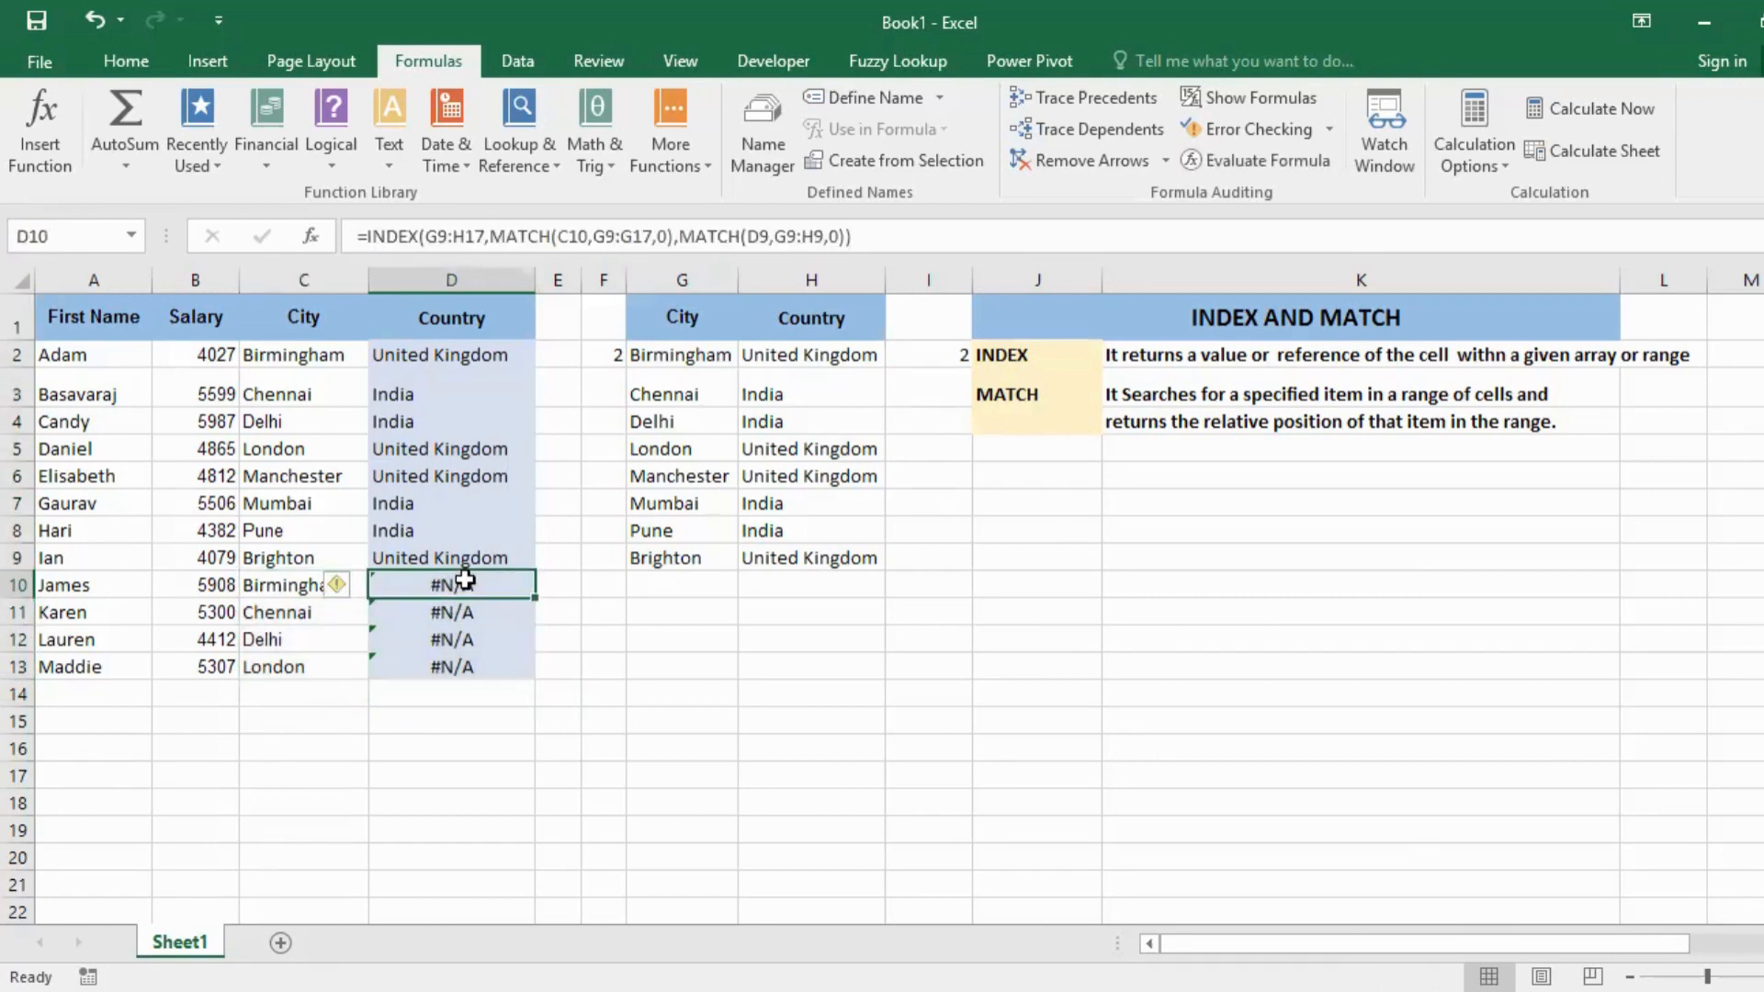
click(416, 337)
key(Return)
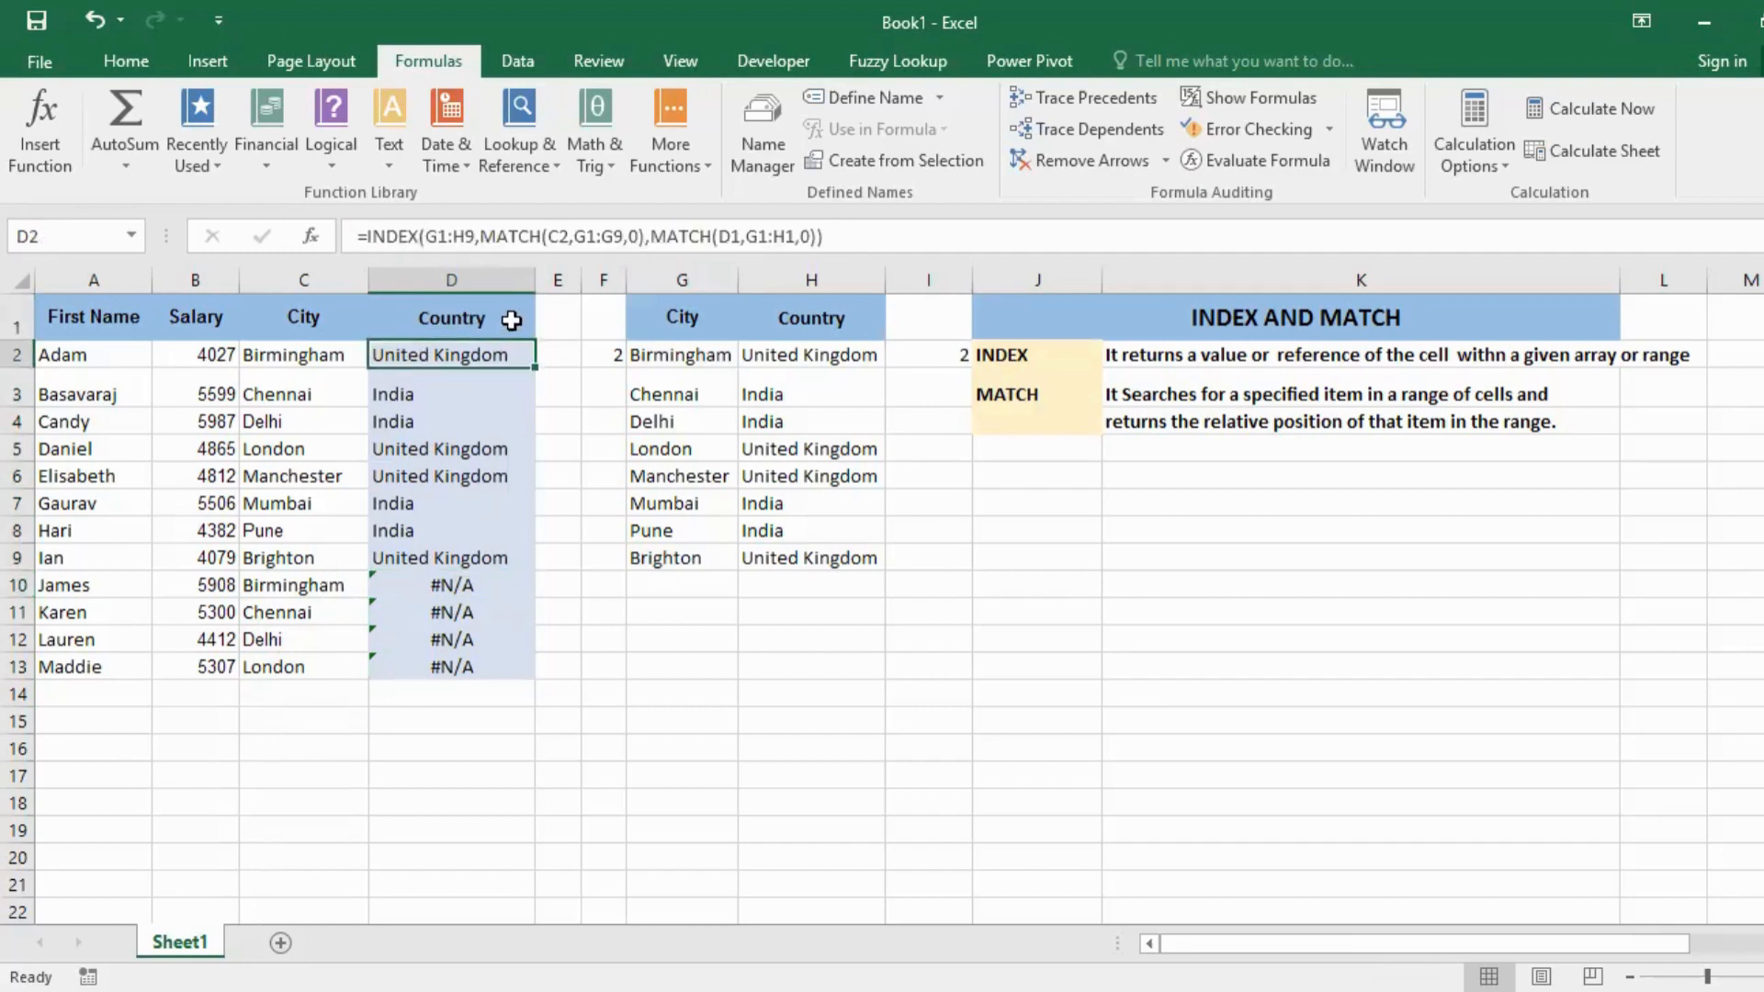
click(465, 389)
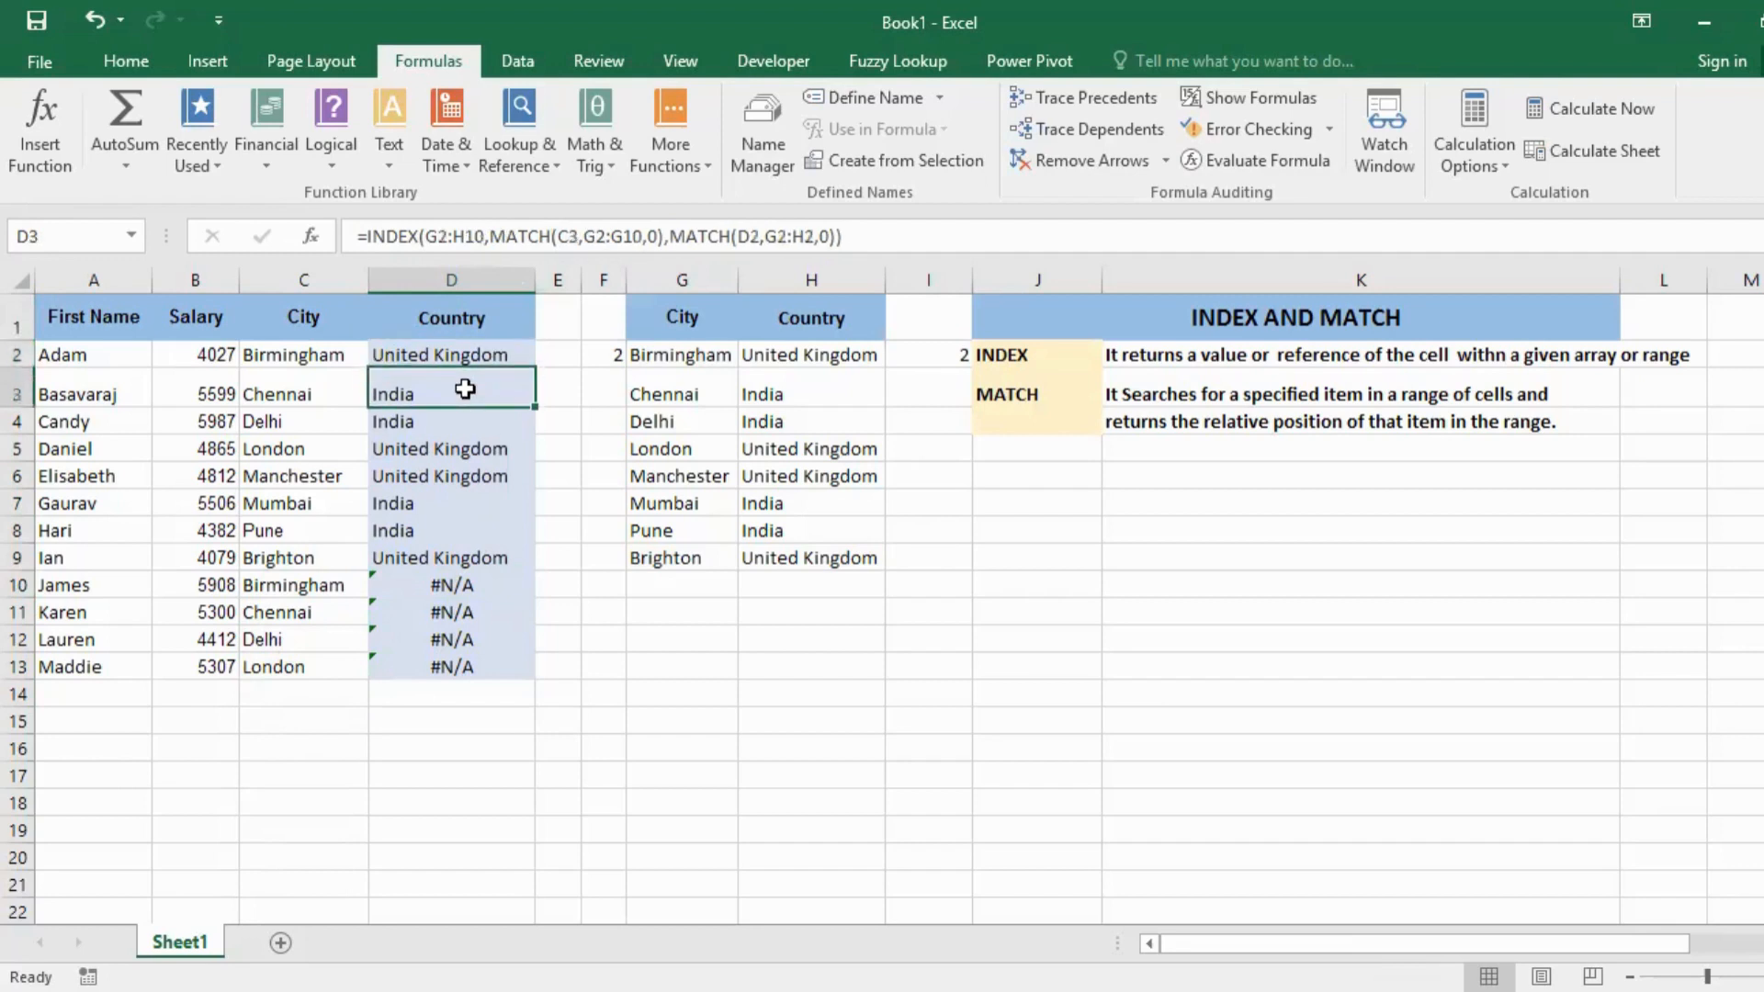
click(468, 446)
click(468, 555)
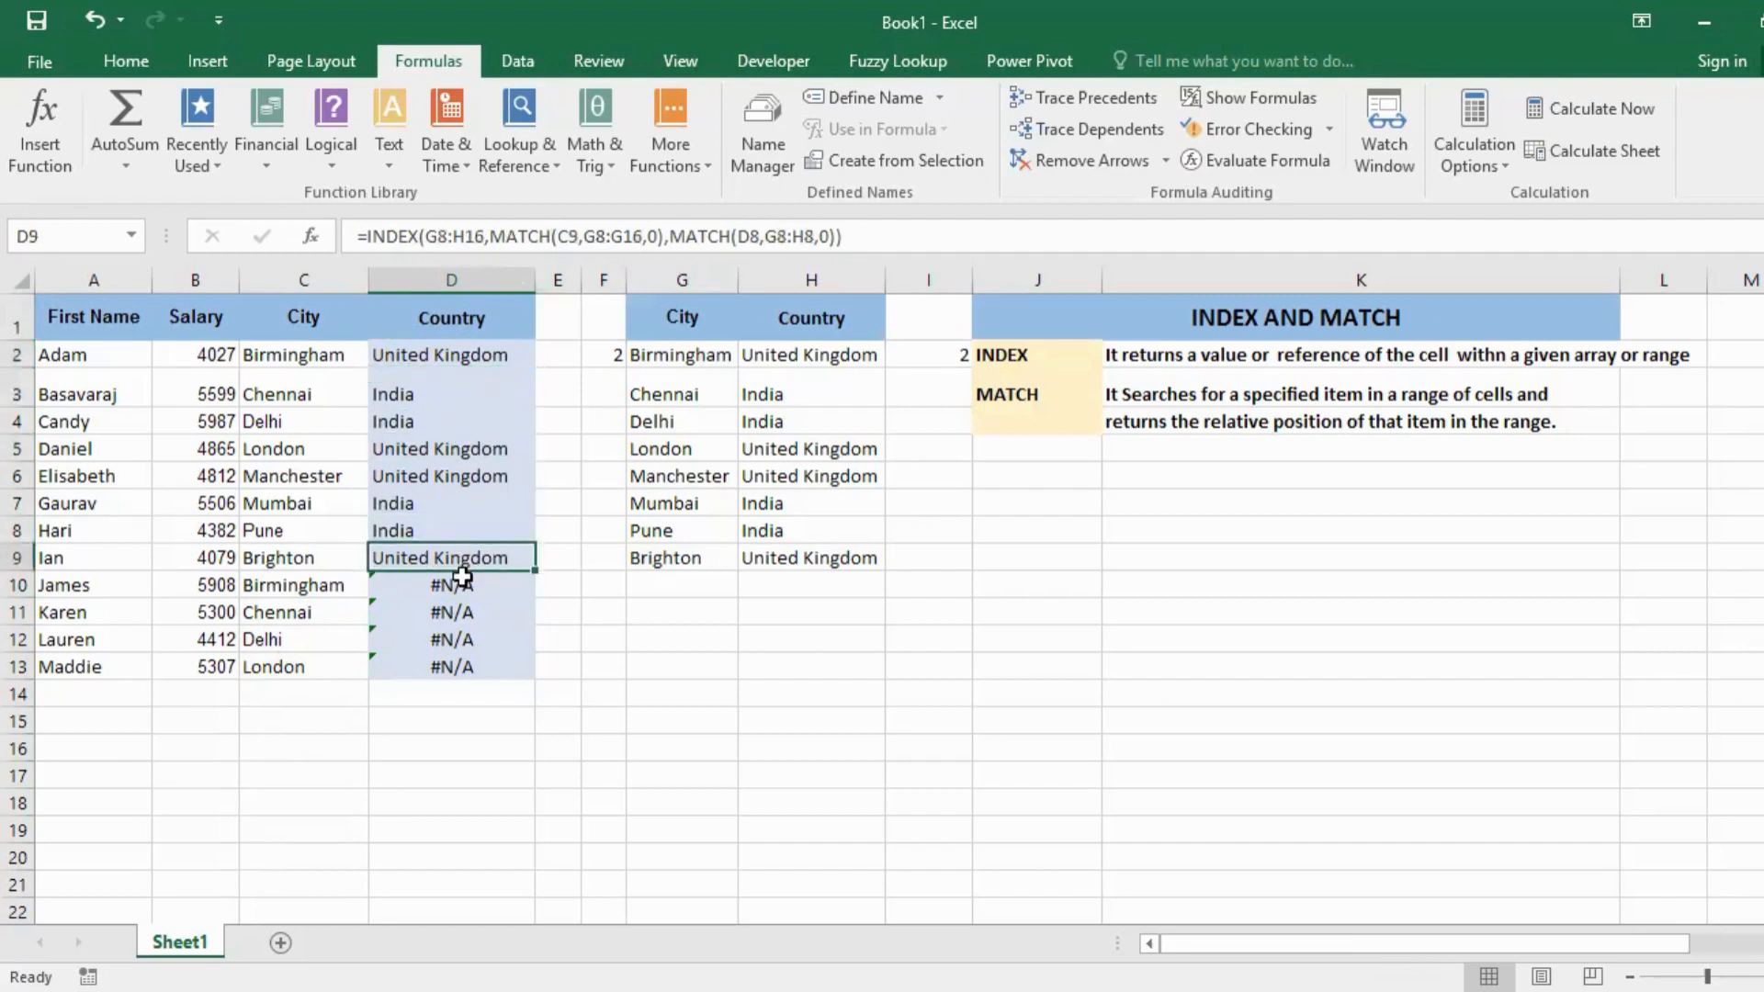
click(462, 579)
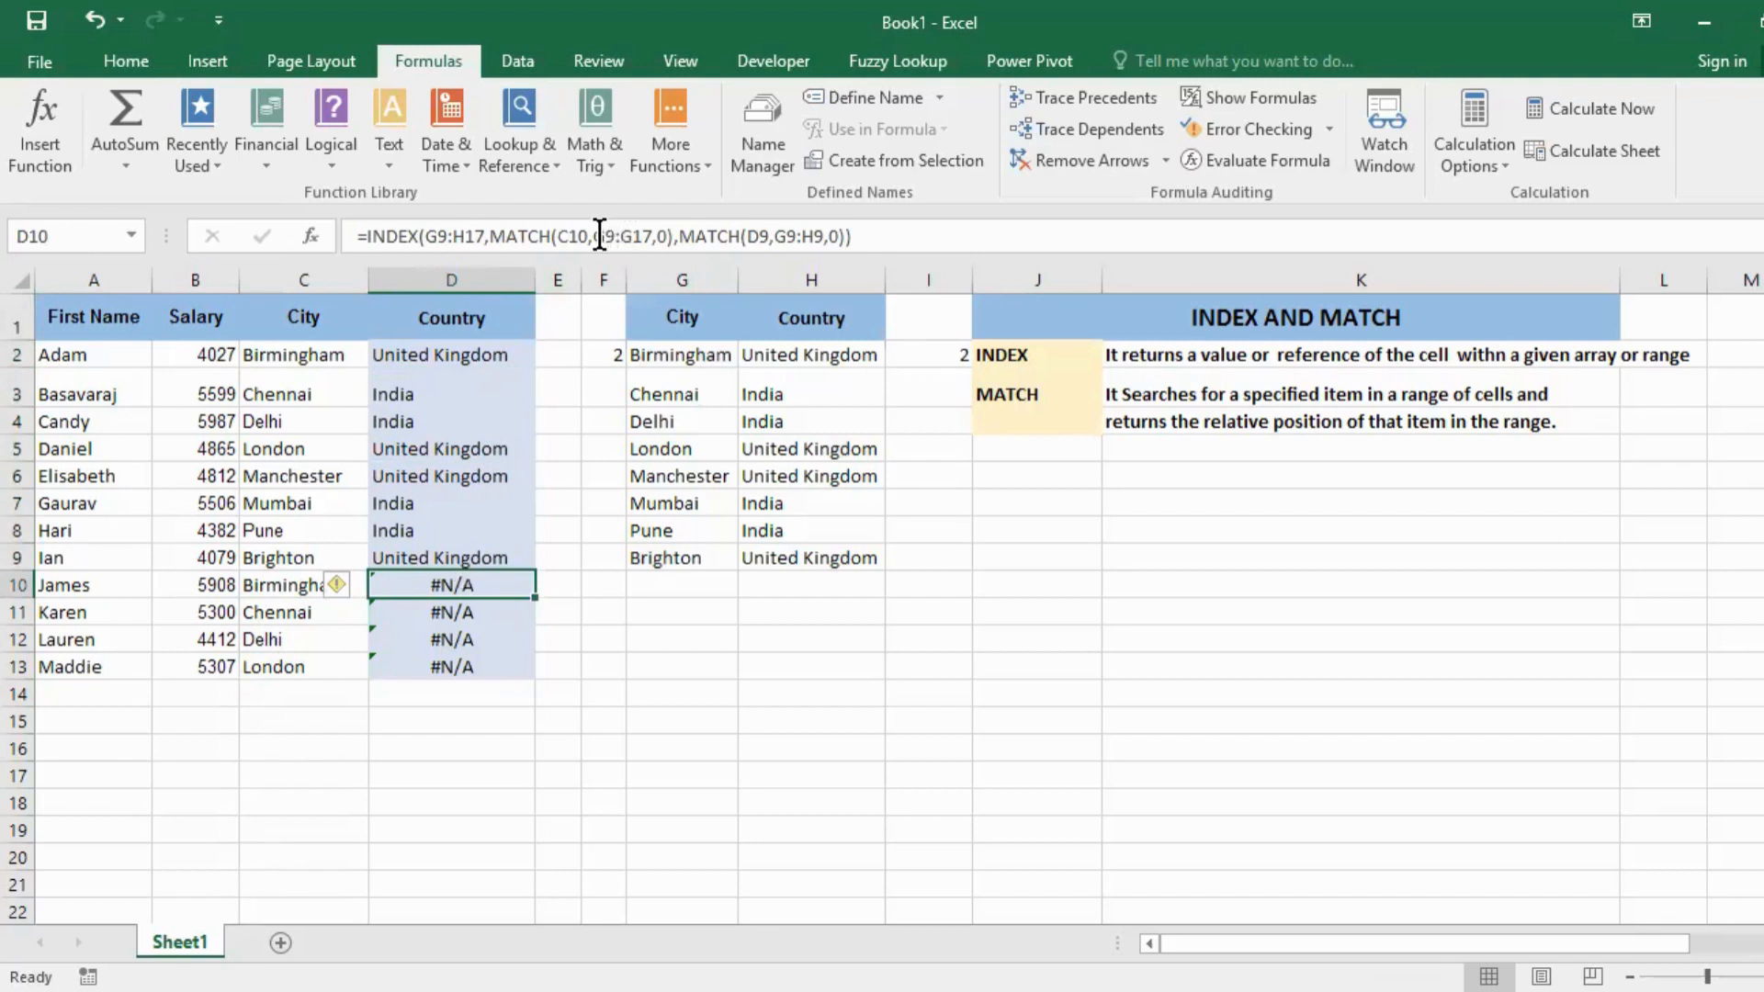
- Examine the lookup arrays G9:G17 and G9:H9 in the D10 formula, discard the edit and return to D2
drag(599, 235, 651, 236)
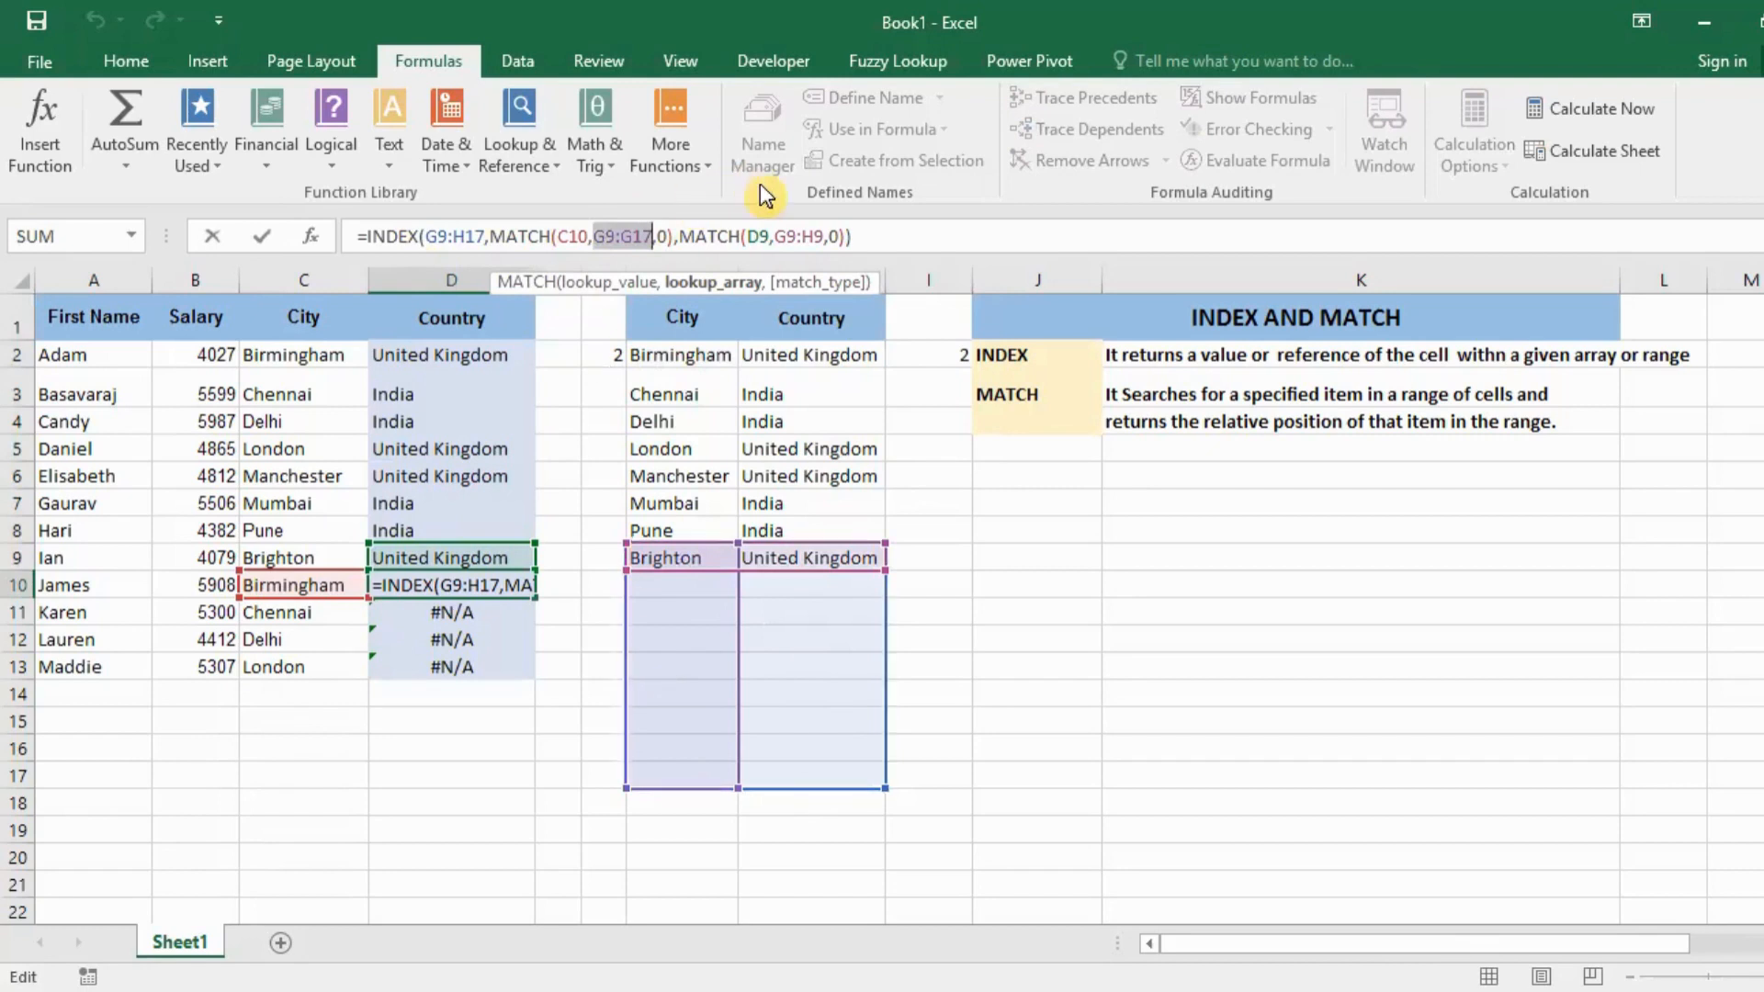
click(774, 236)
drag(774, 236, 821, 236)
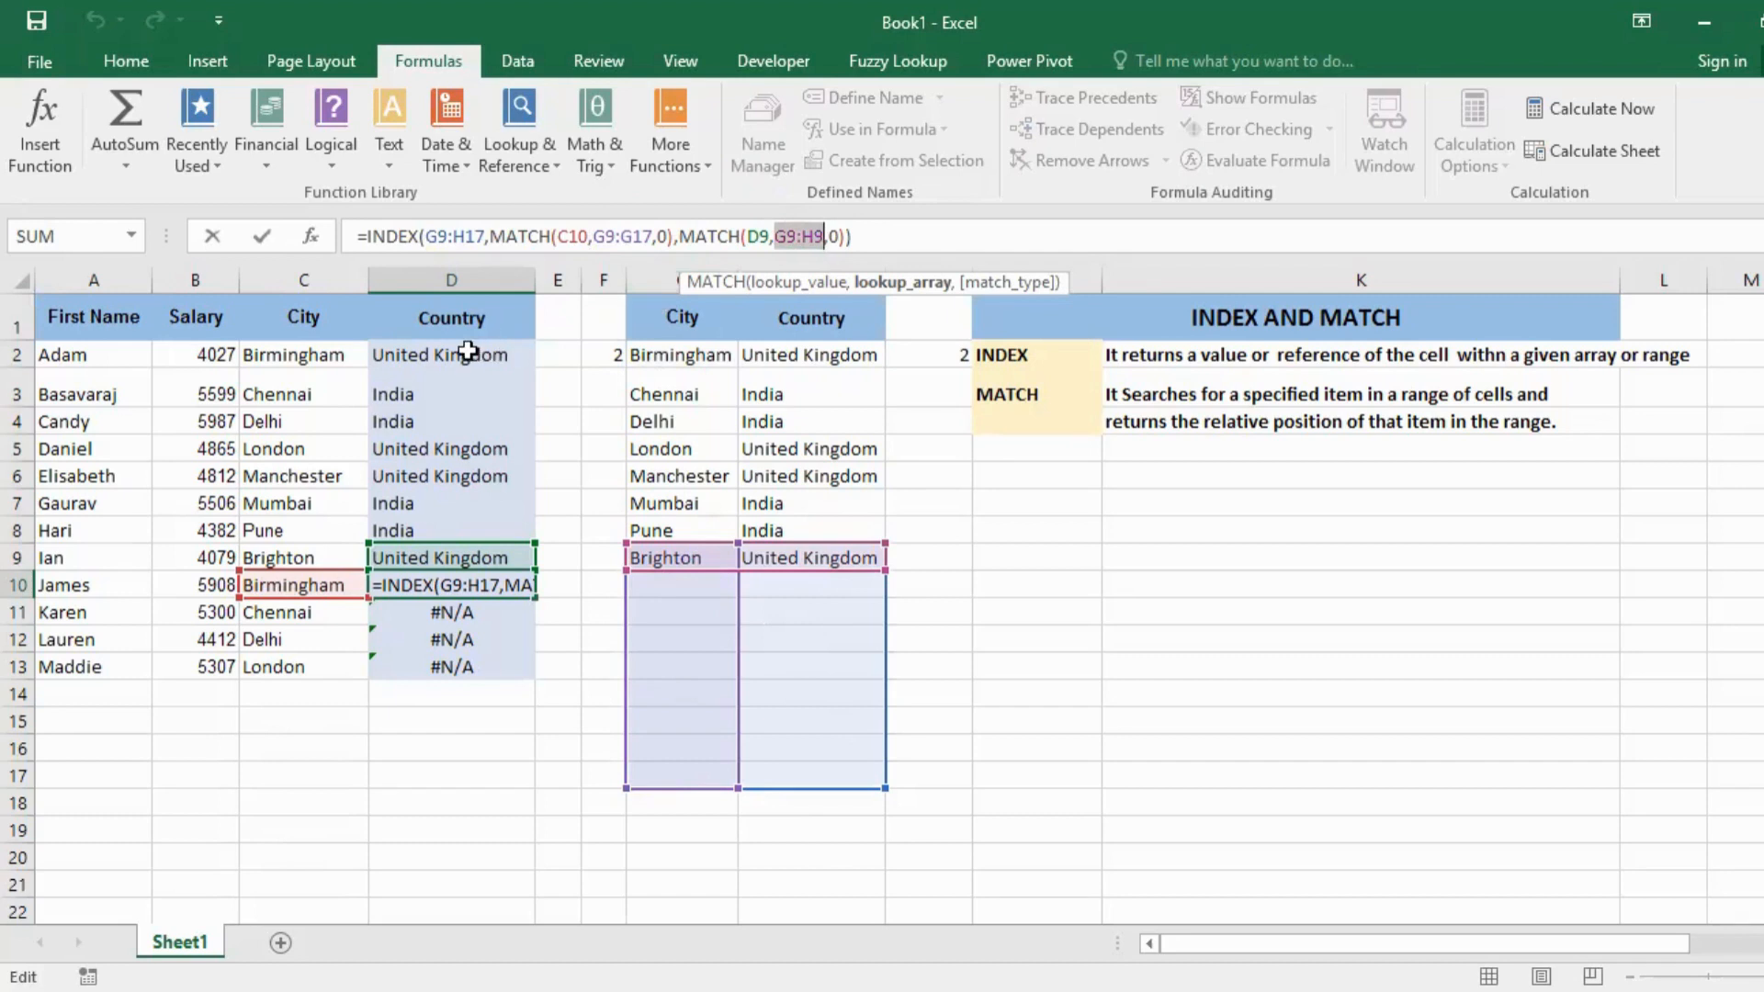
click(469, 351)
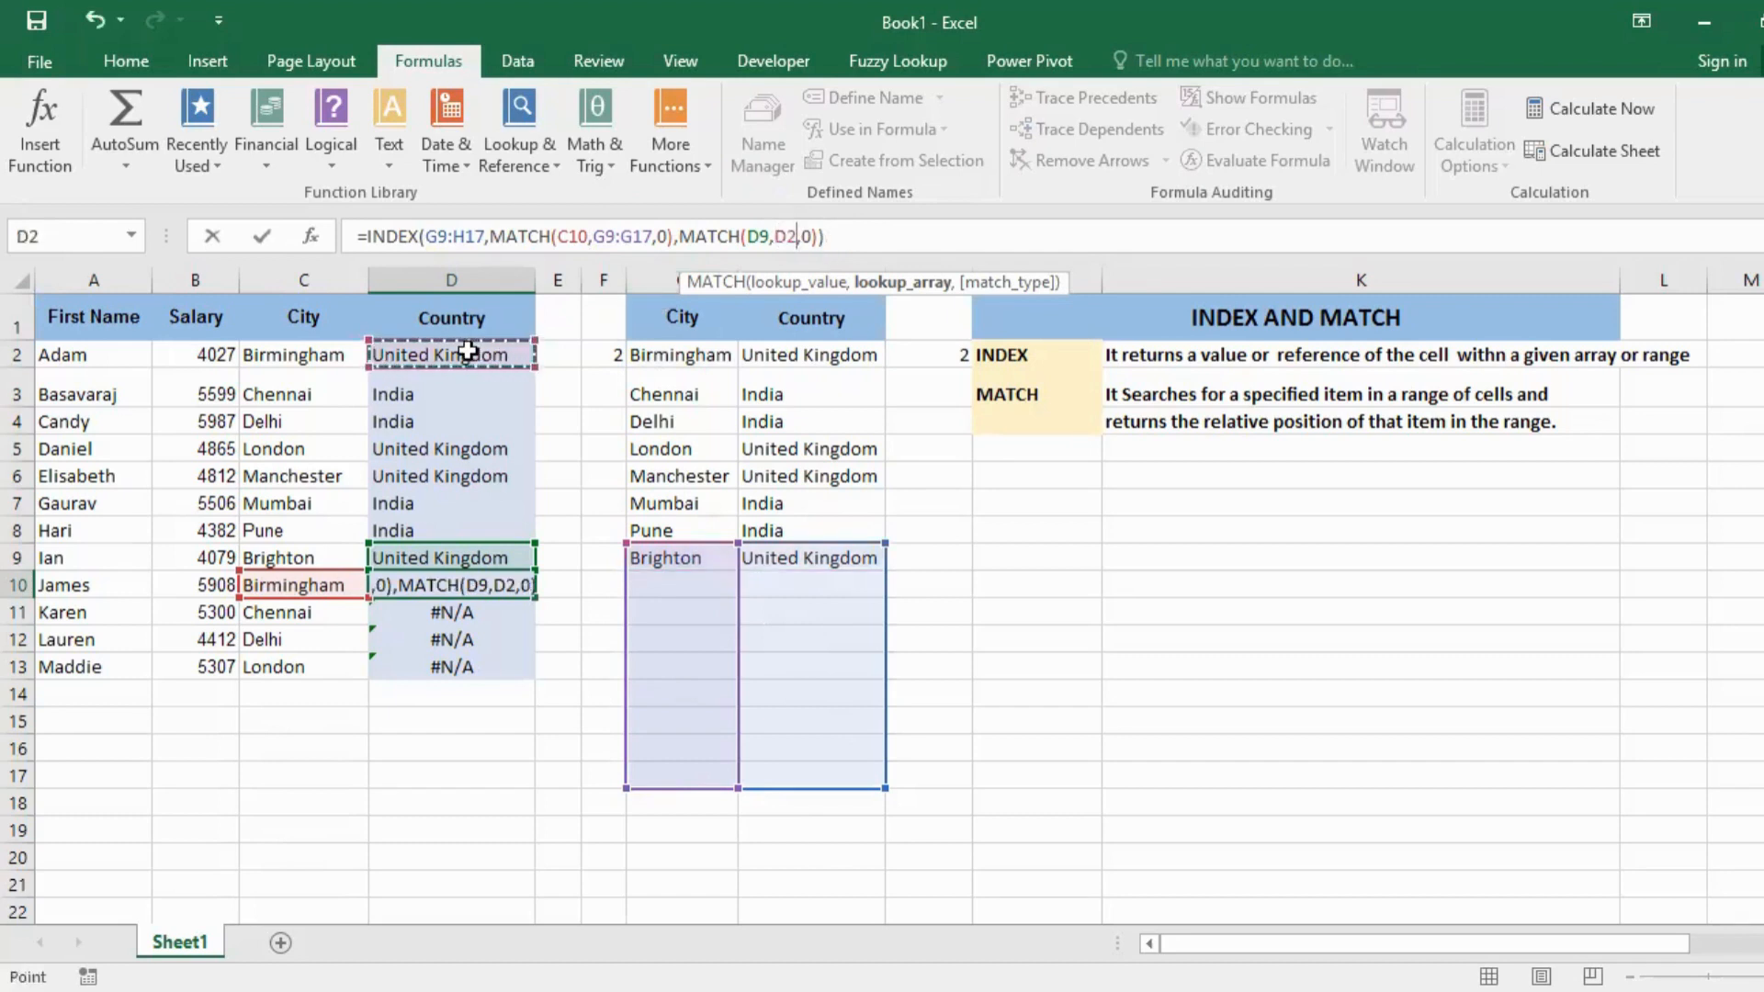
key(Return)
click(469, 351)
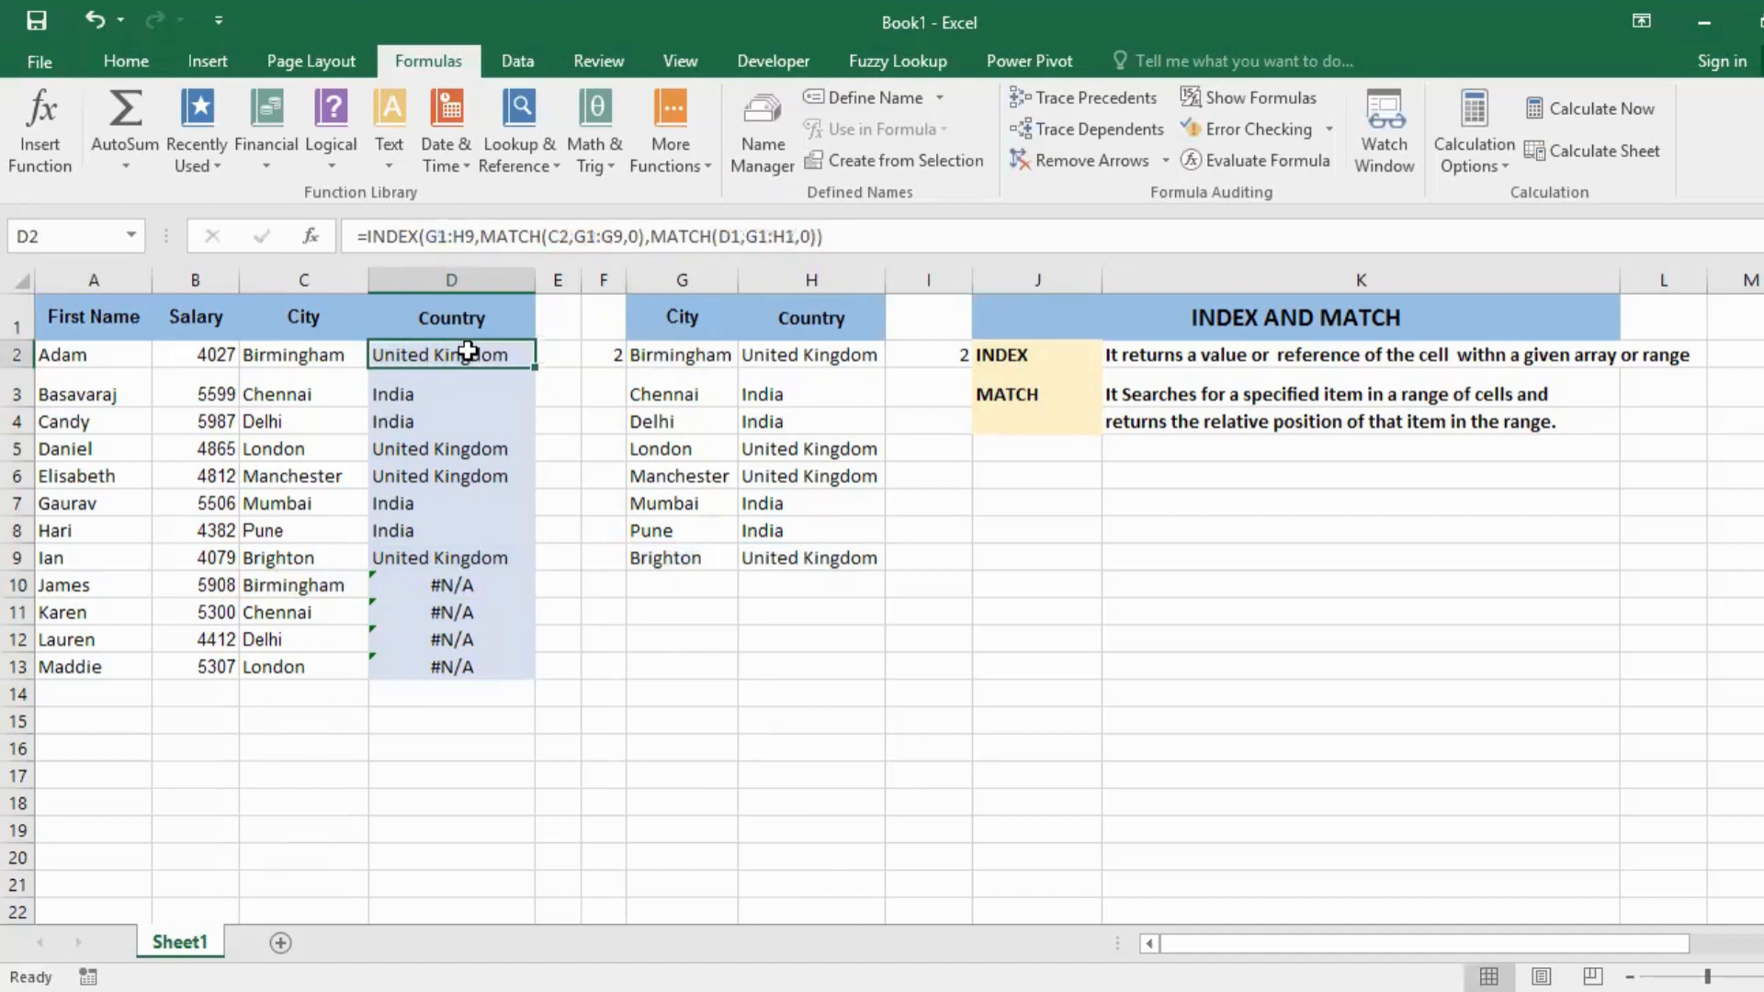
- Make the ranges in the D2 formula absolute: $G$1:$H$9 for INDEX, $G$1:$G$9 and $G$1:$H$1 for the MATCH functions
click(577, 236)
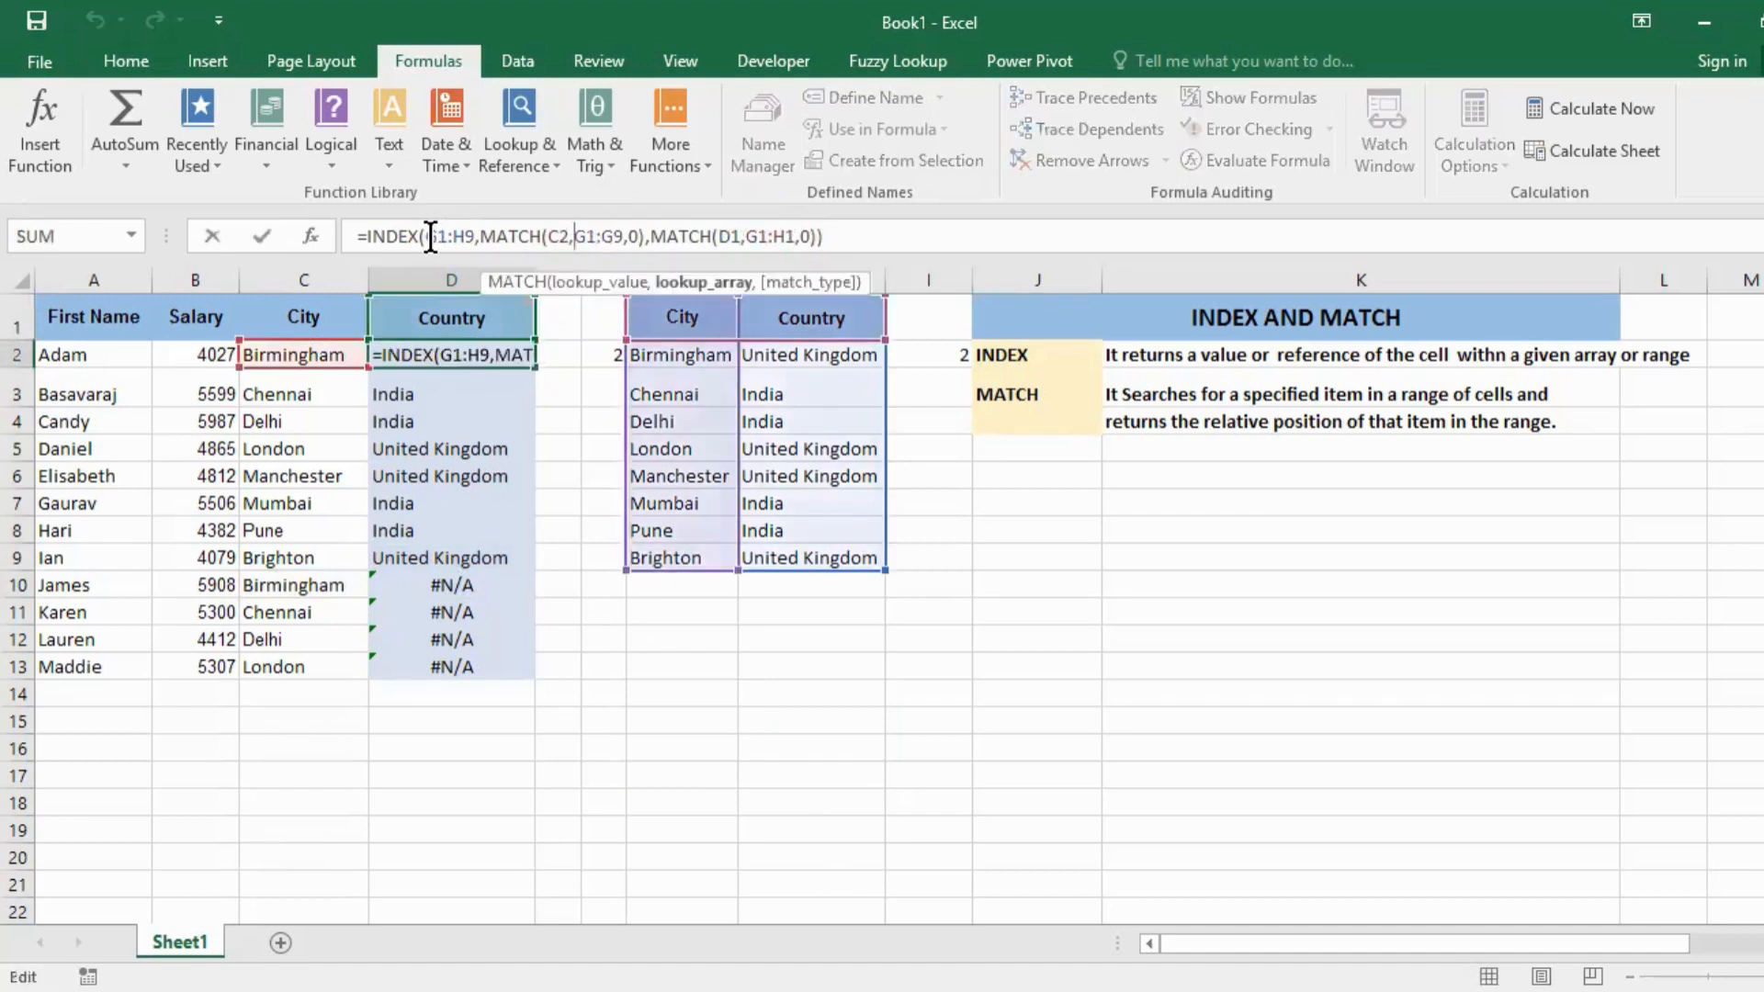
drag(426, 236, 471, 236)
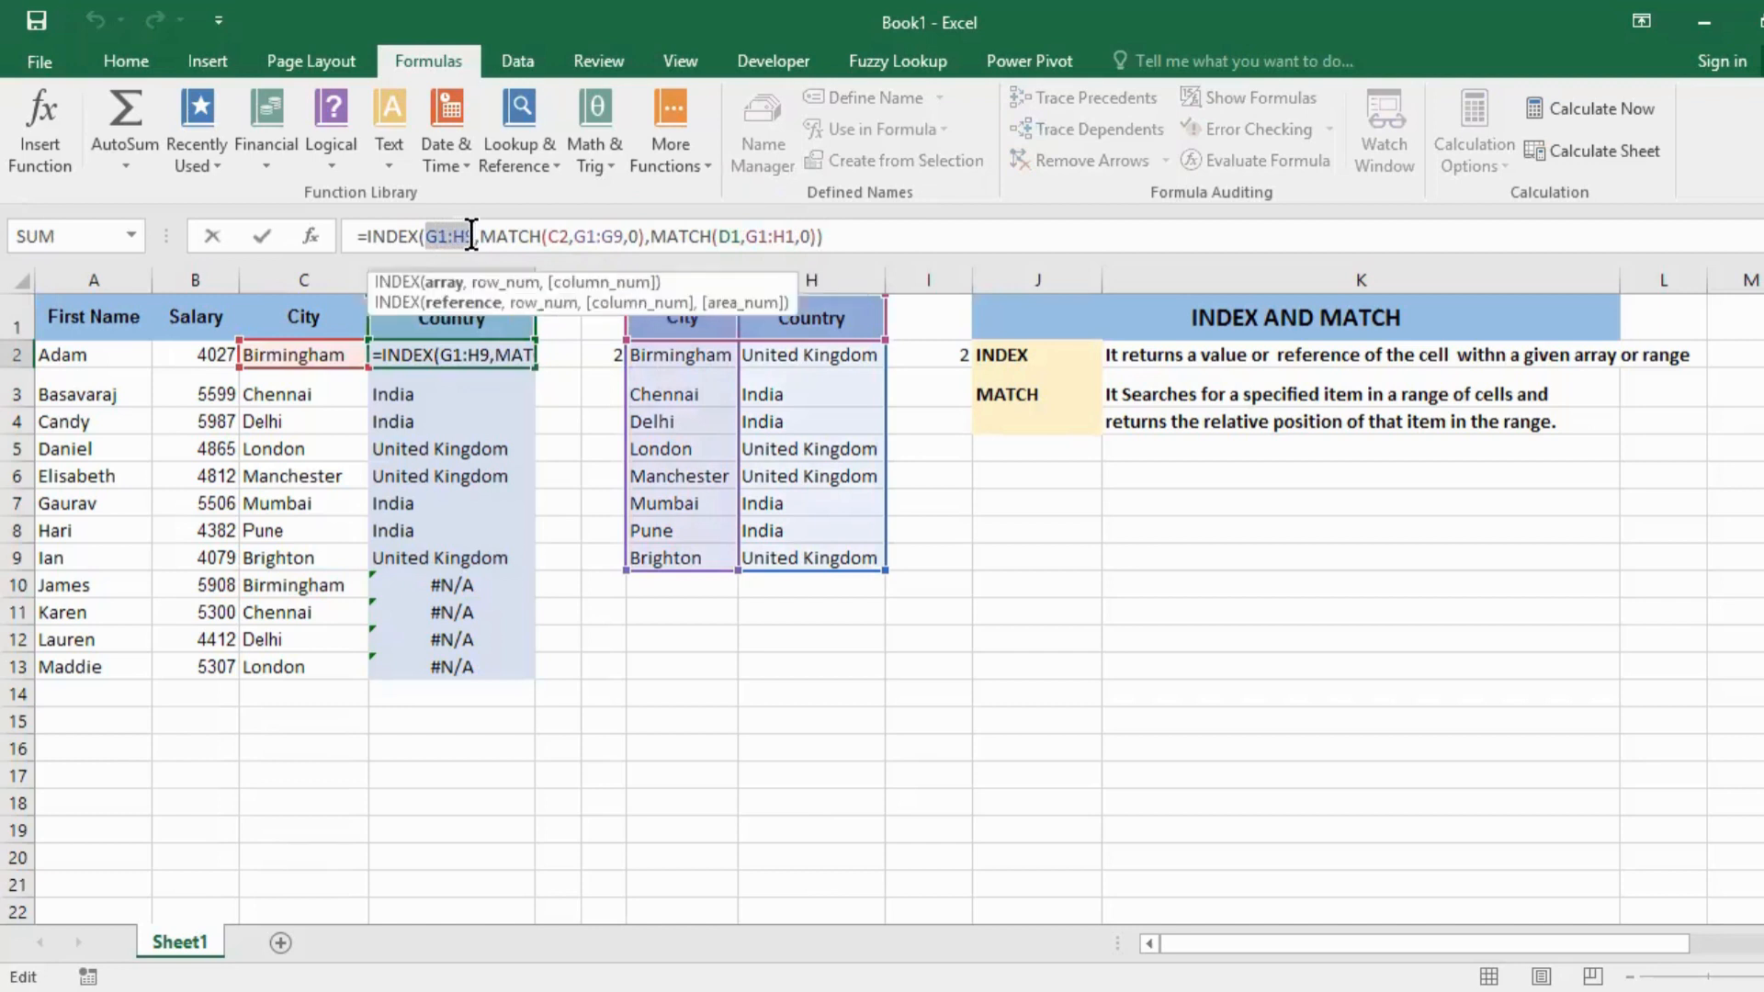
key(F4)
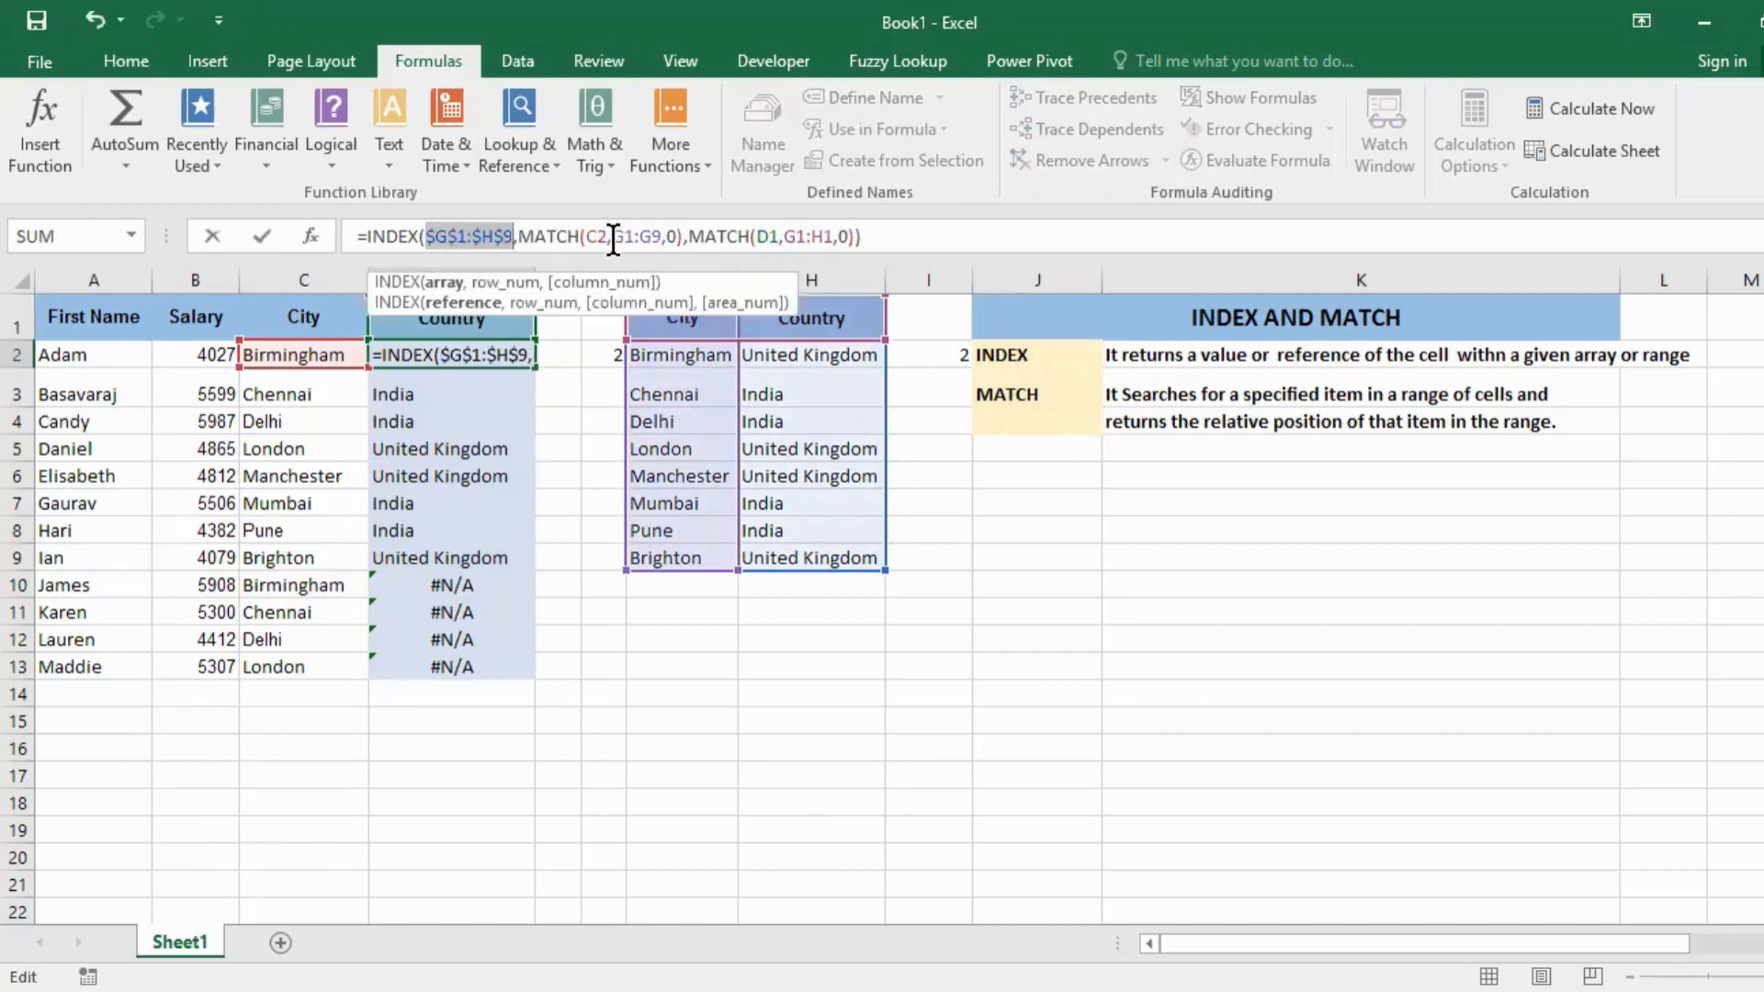
drag(610, 236, 658, 236)
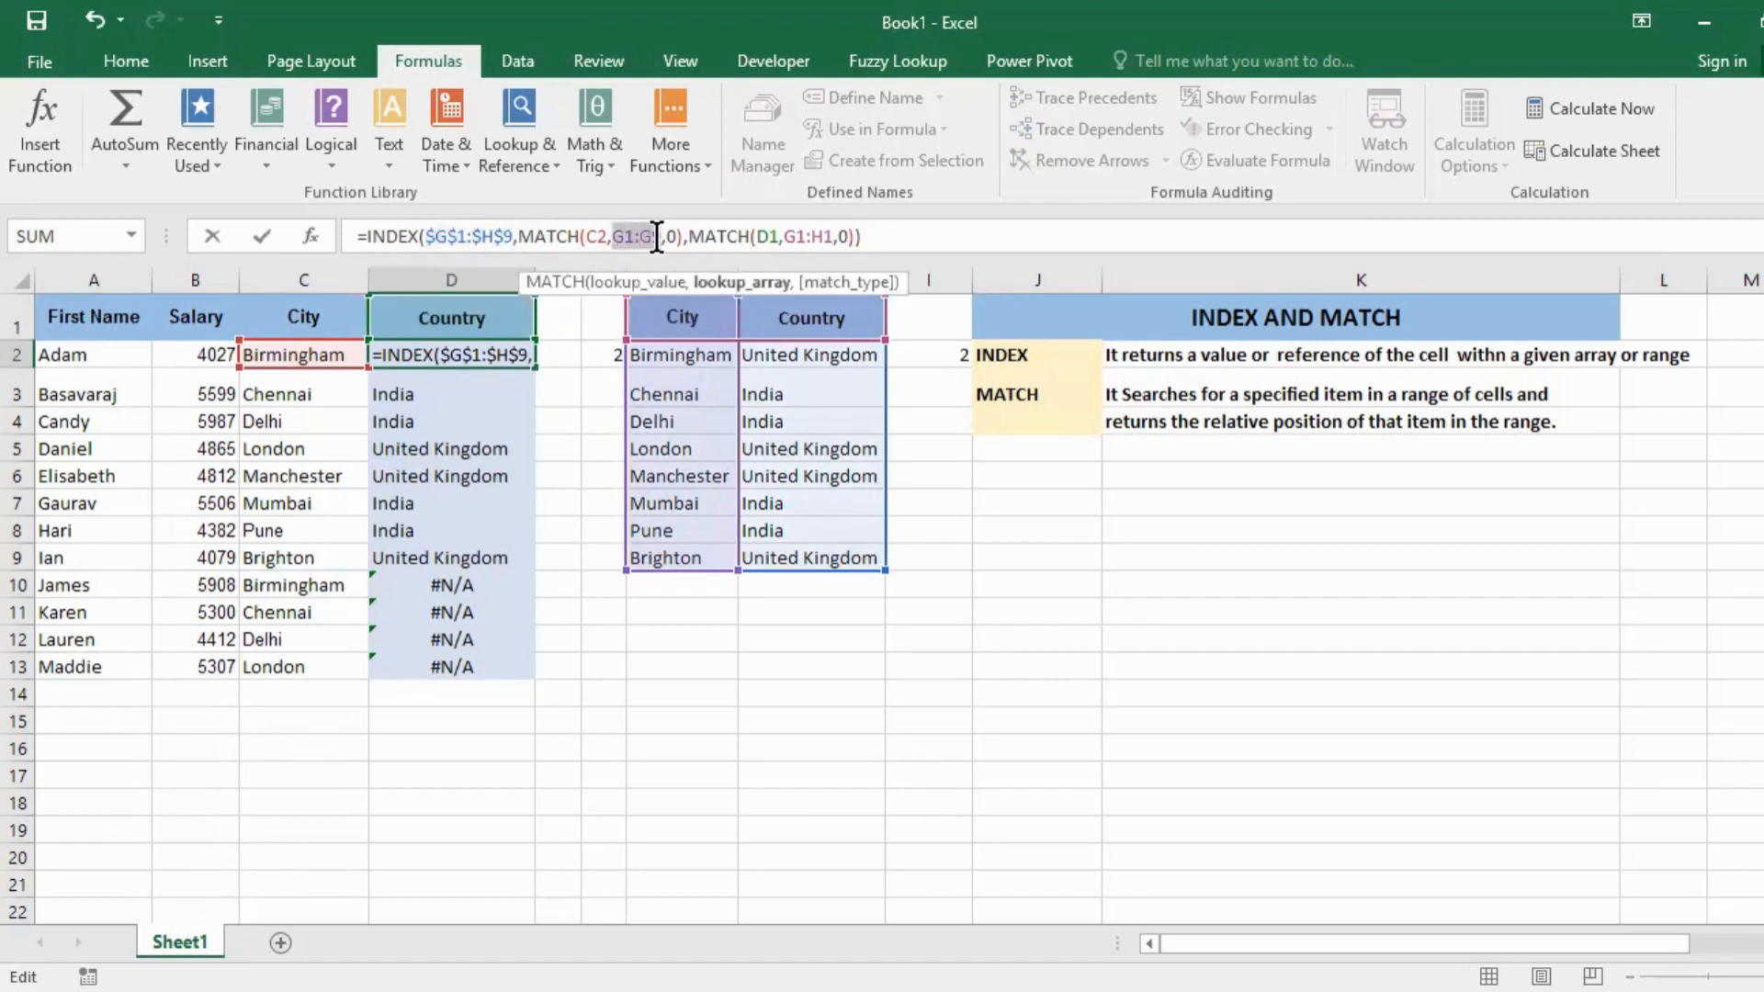
key(F4)
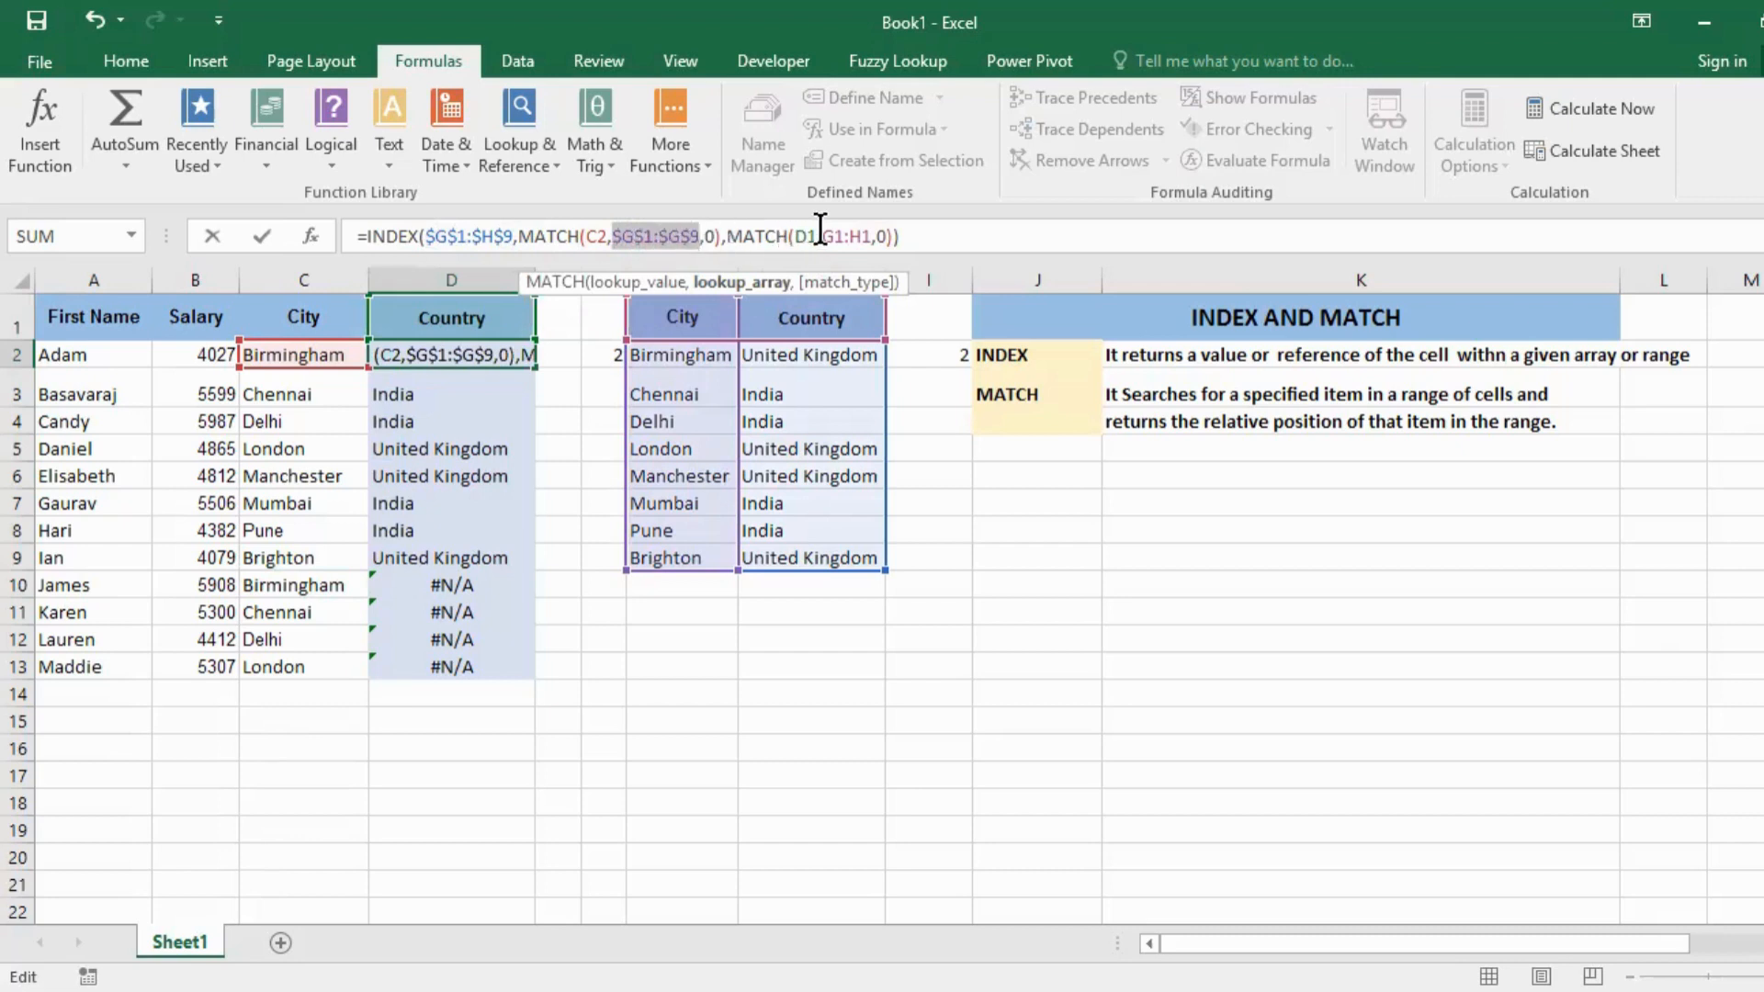
drag(820, 236, 872, 236)
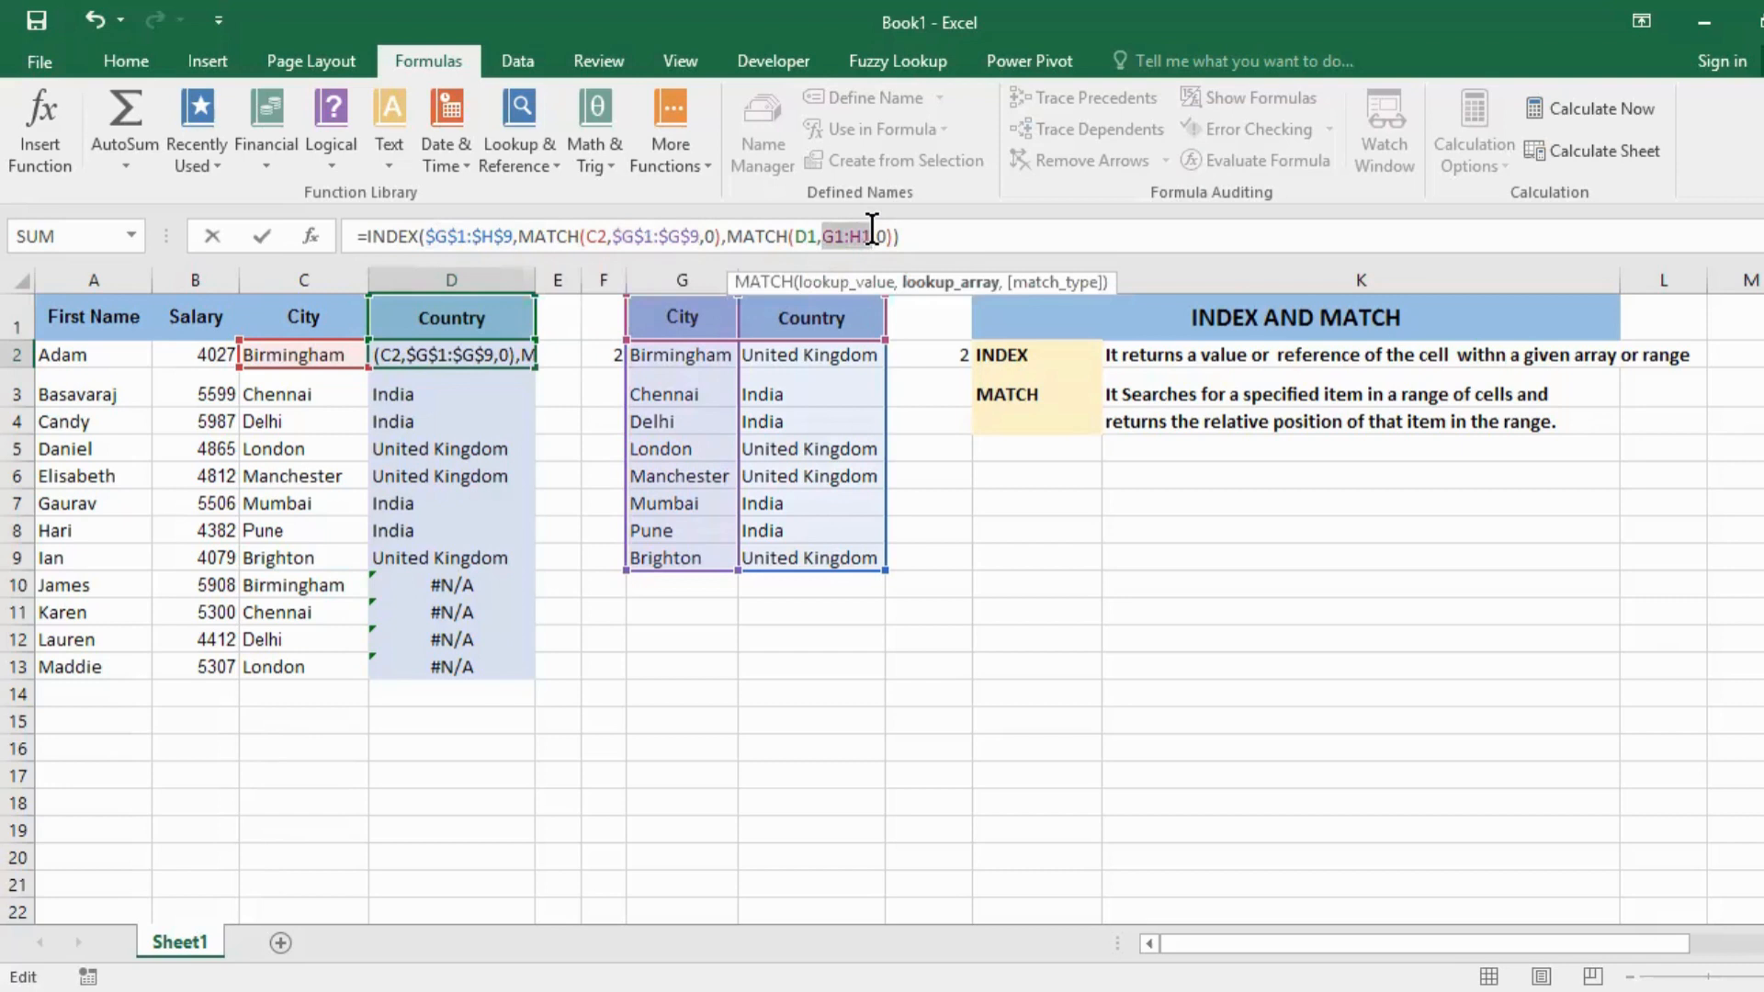
key(F4)
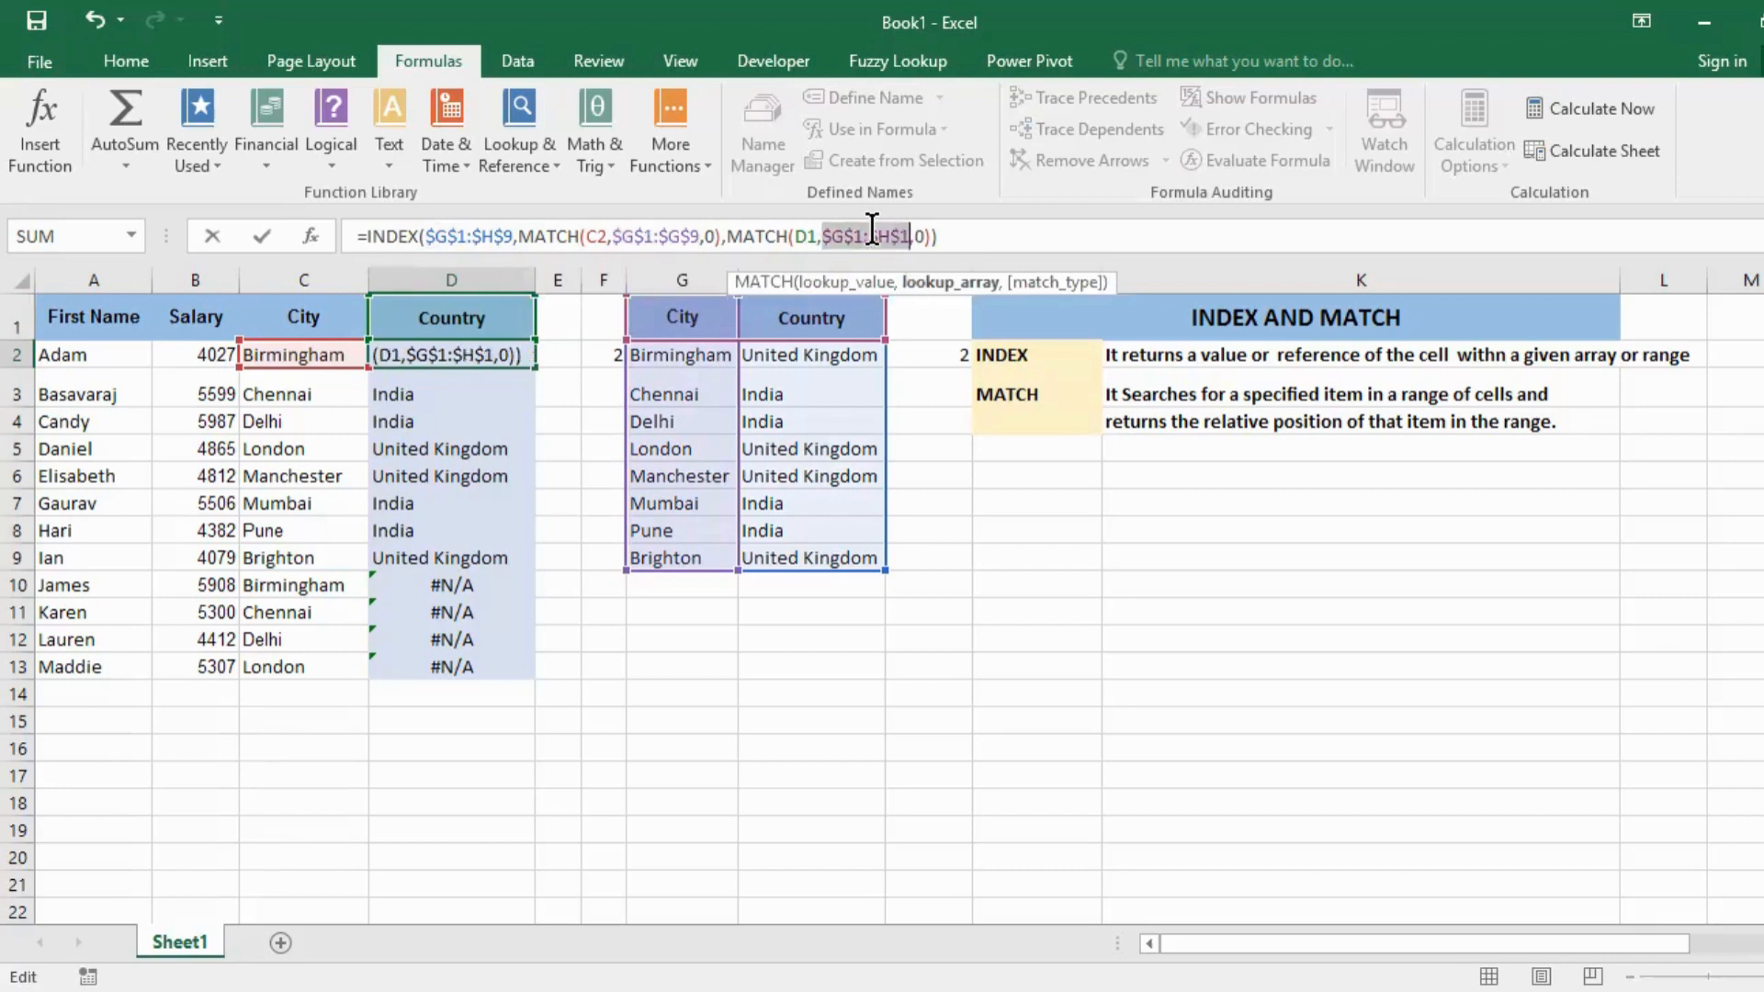
key(Return)
- Try filling the D2 formula down through D13, and undo the fill
drag(496, 345, 487, 664)
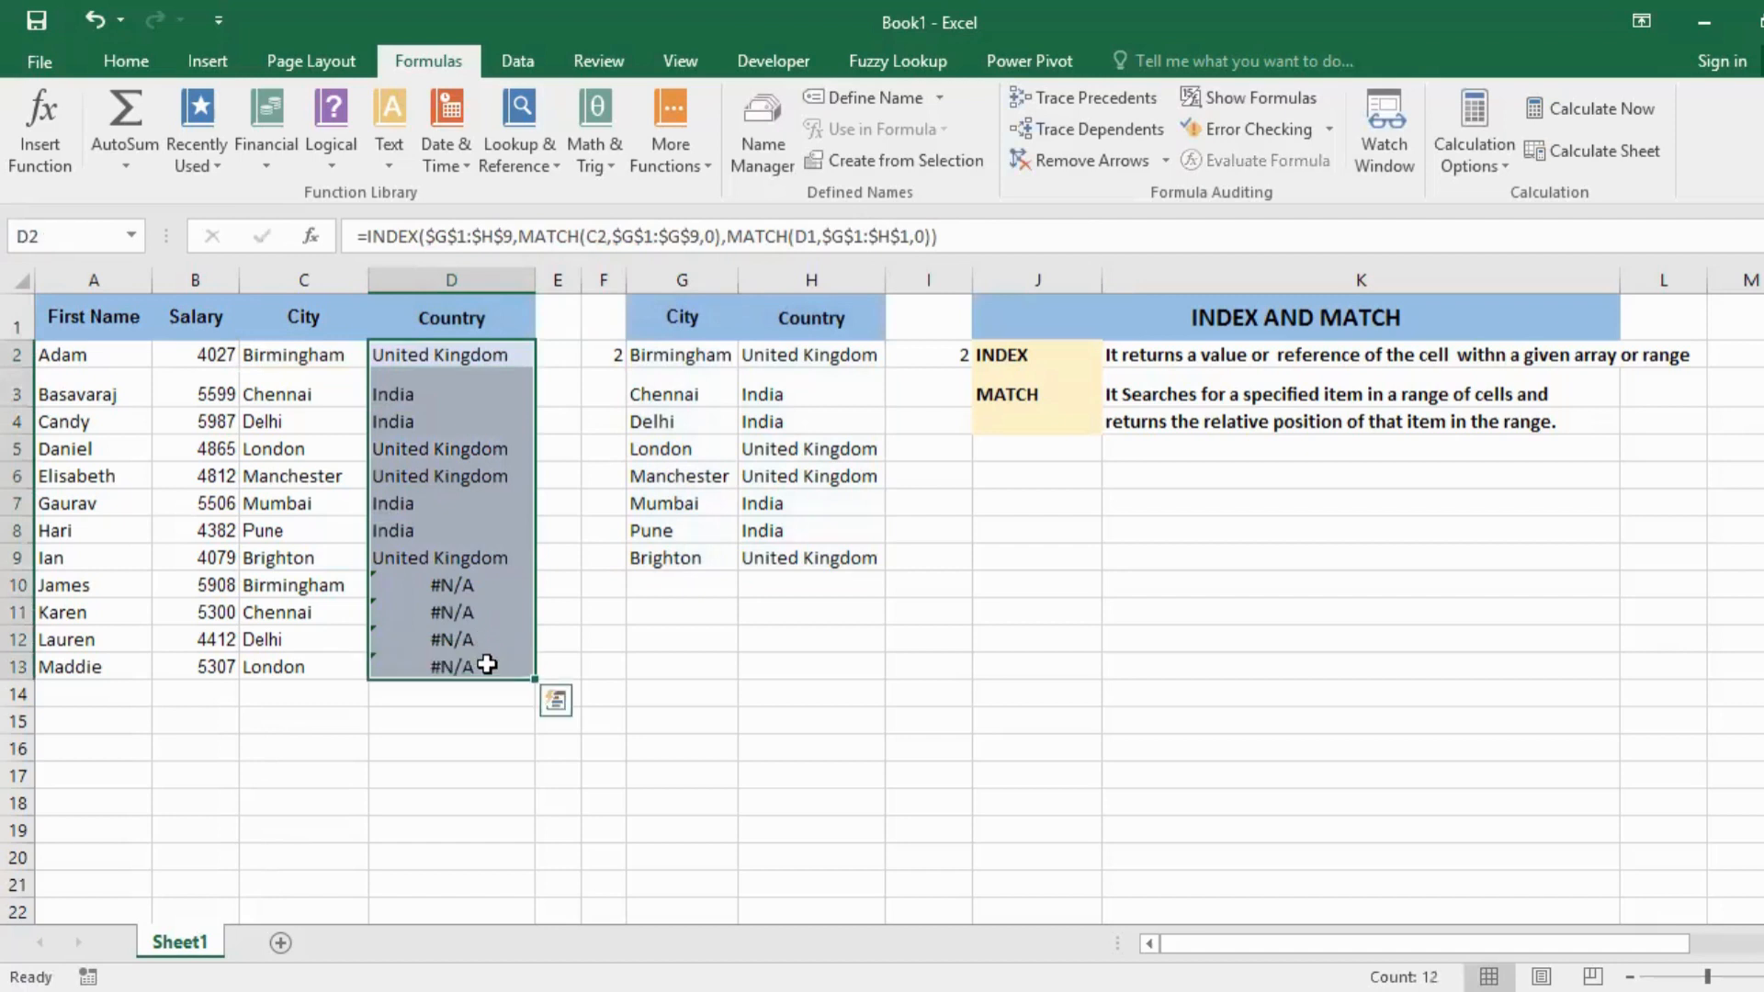
key(ctrl+d)
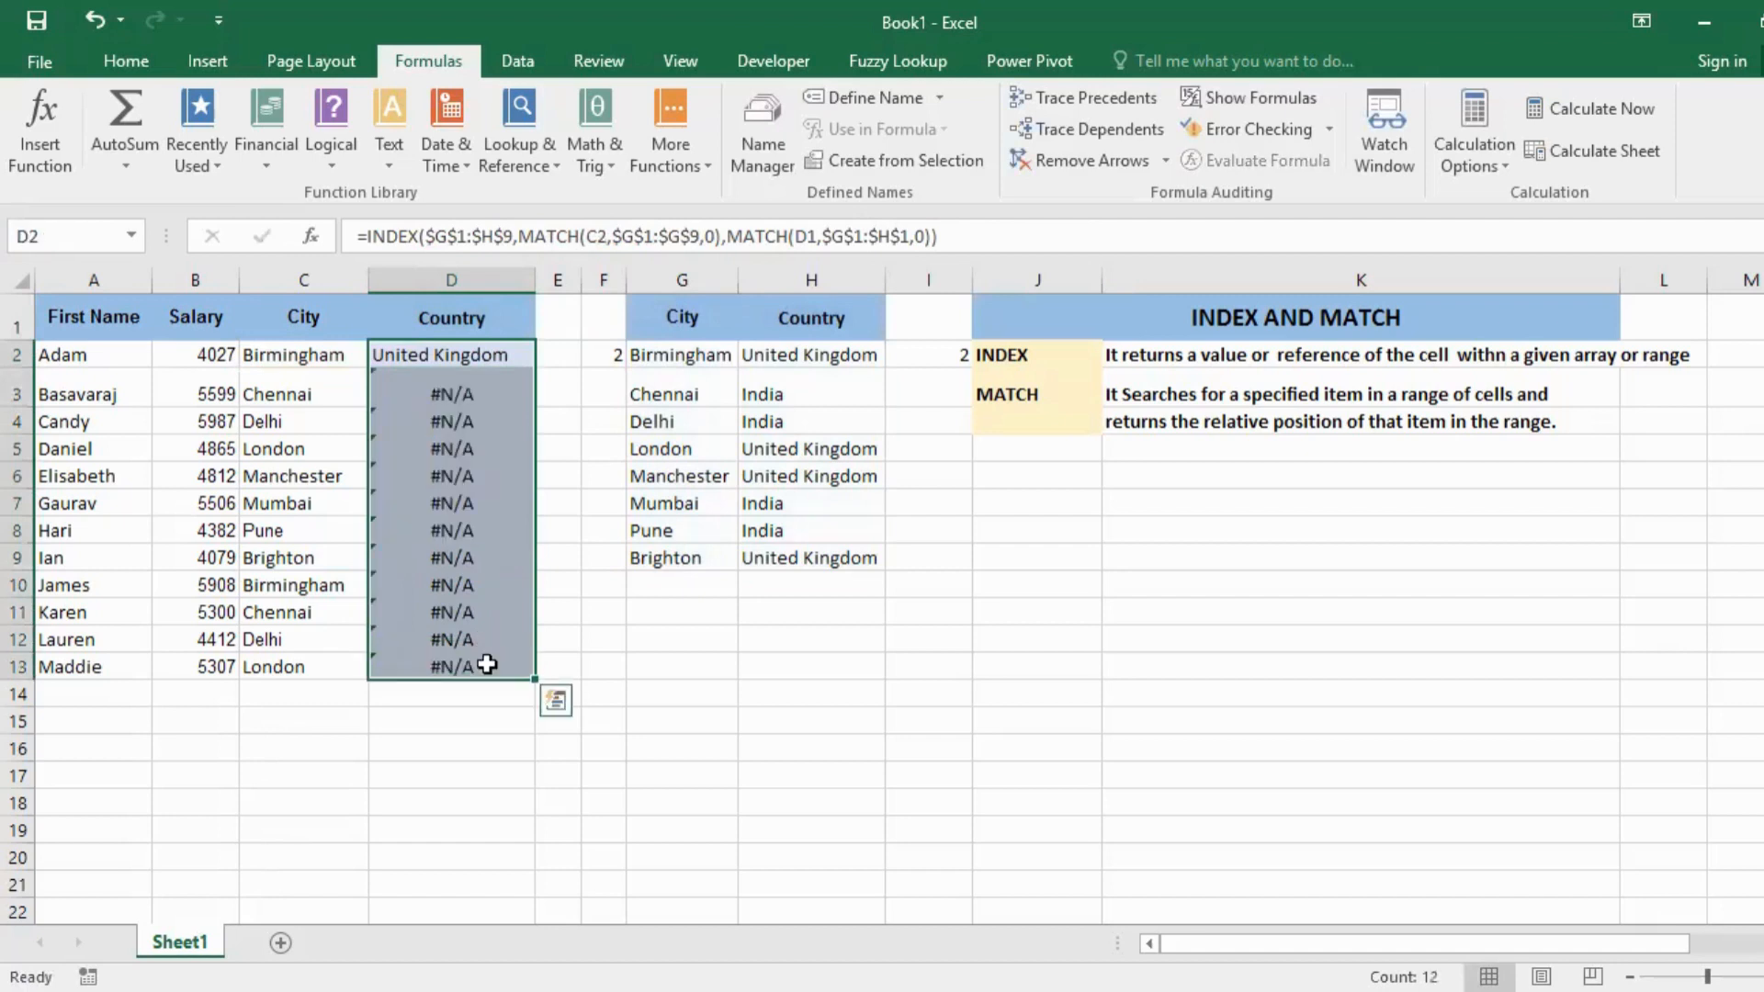
key(ctrl+z)
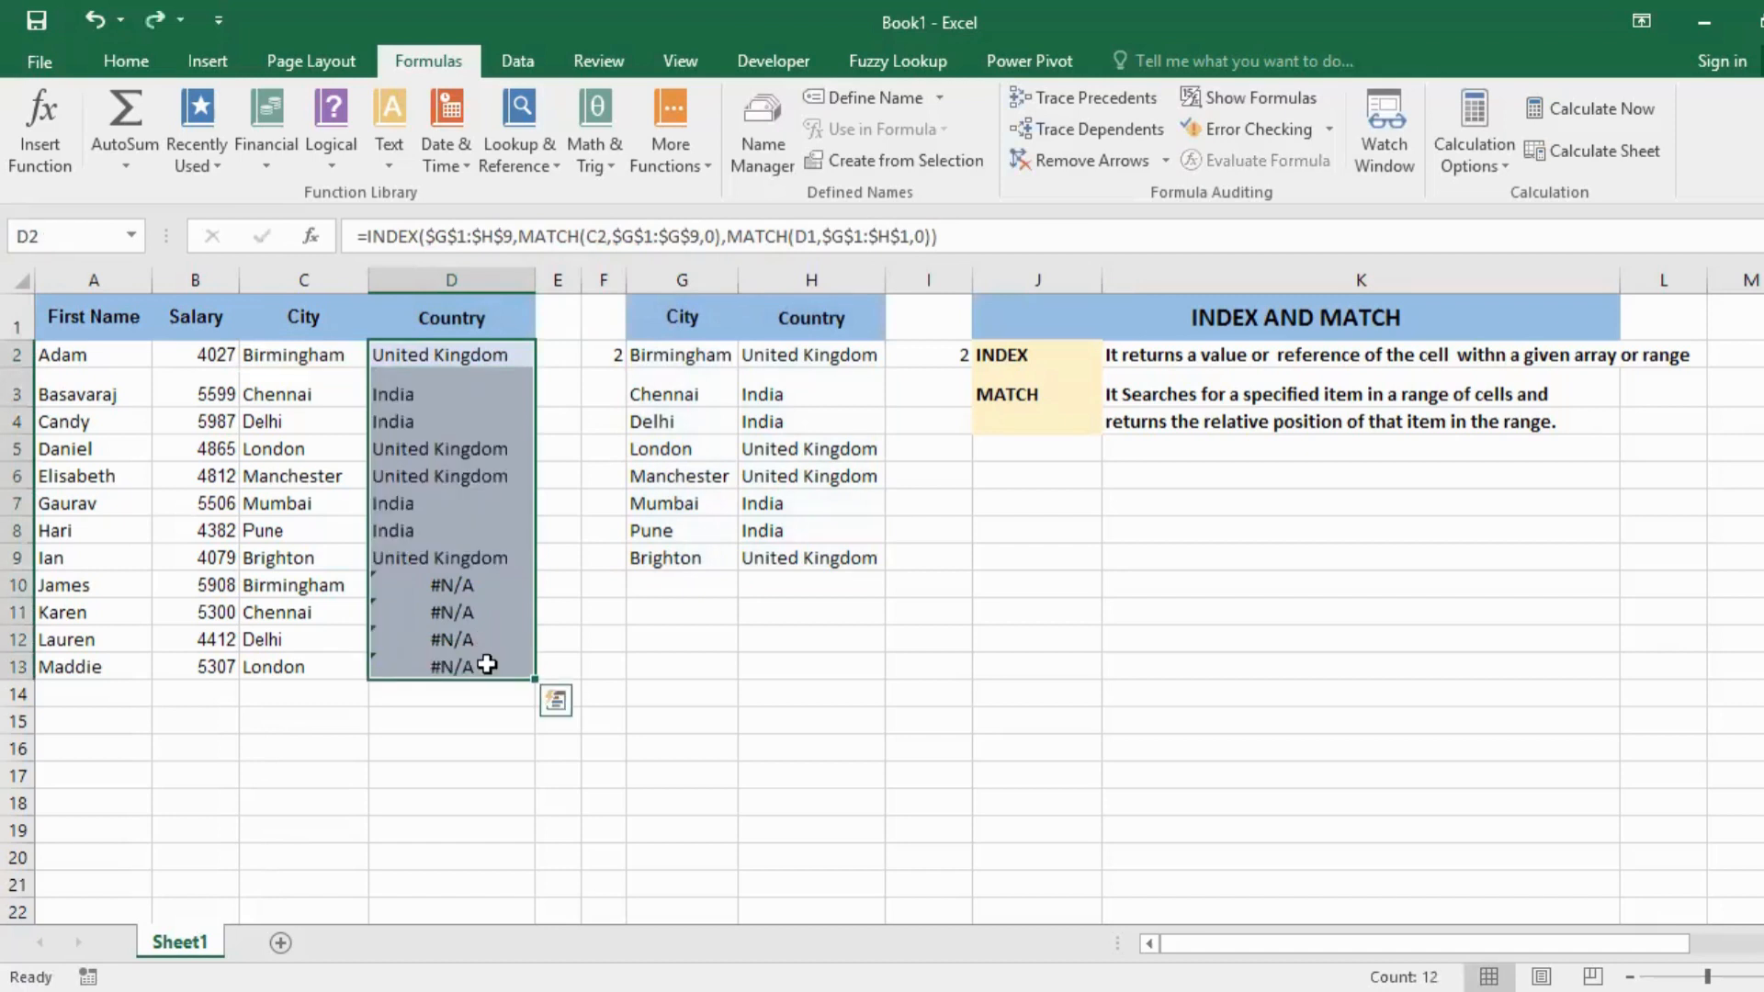
- Make the second MATCH lookup value in D2 absolute as $D$1 and fill the formula down through D13
click(478, 357)
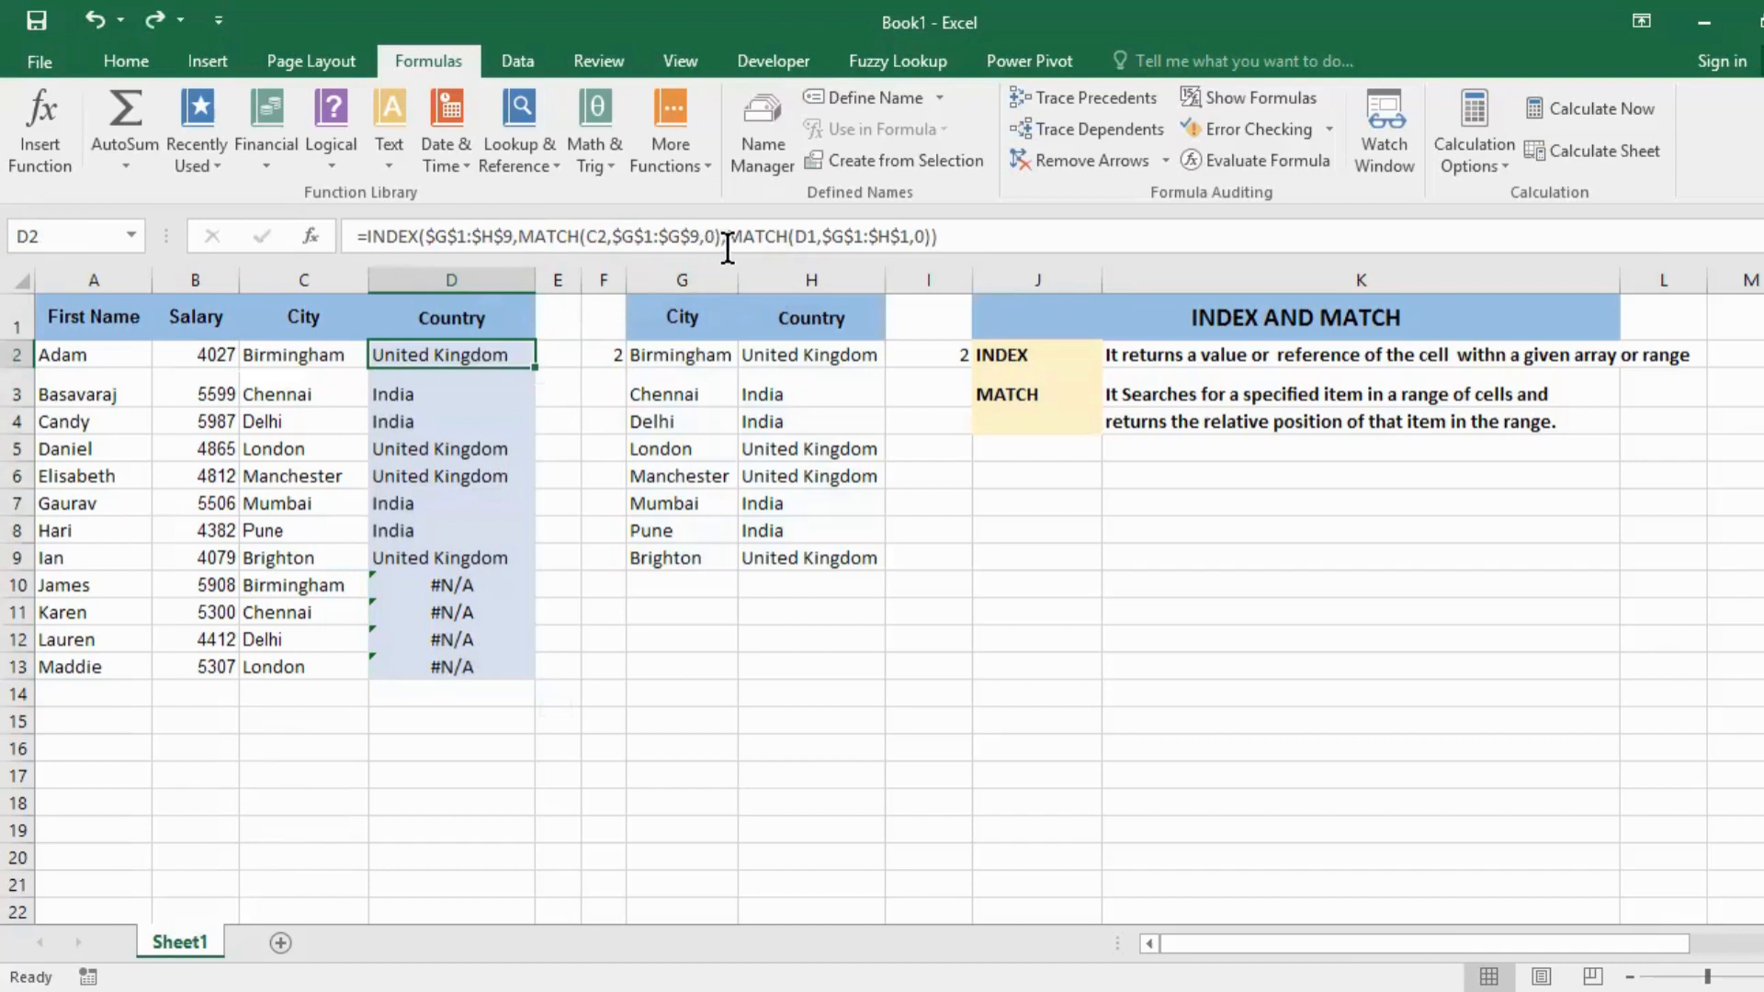
click(812, 236)
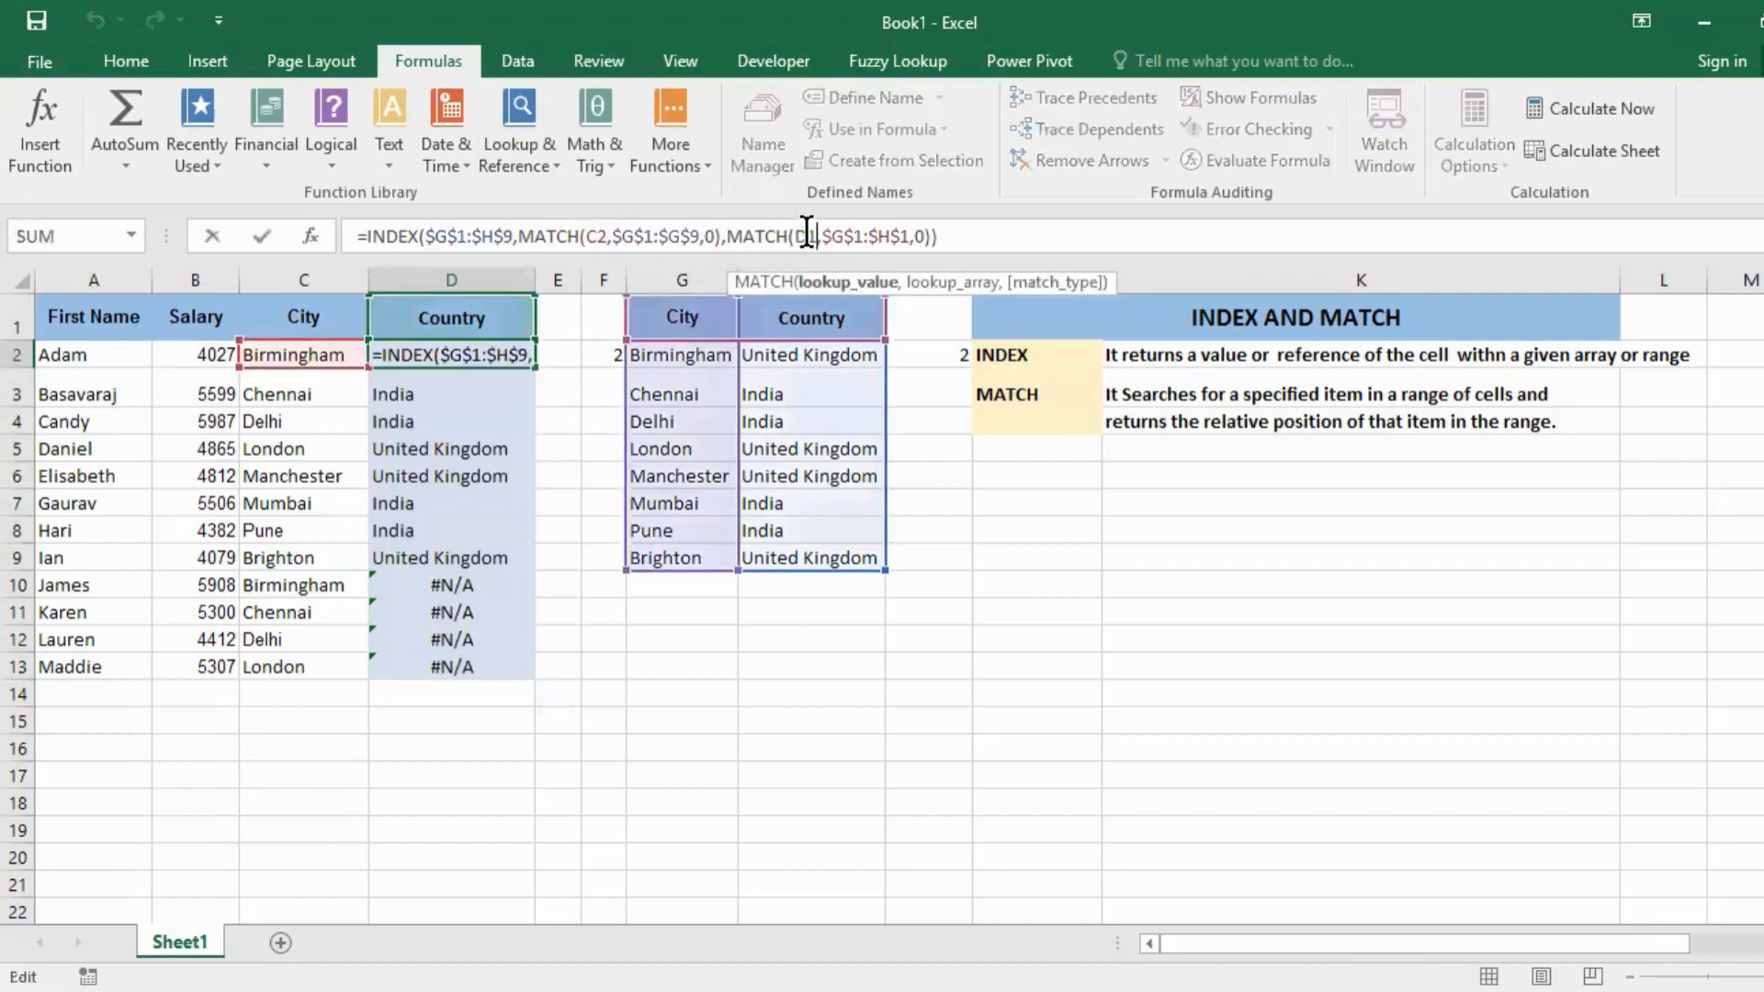
key(F4)
key(ctrl+Return)
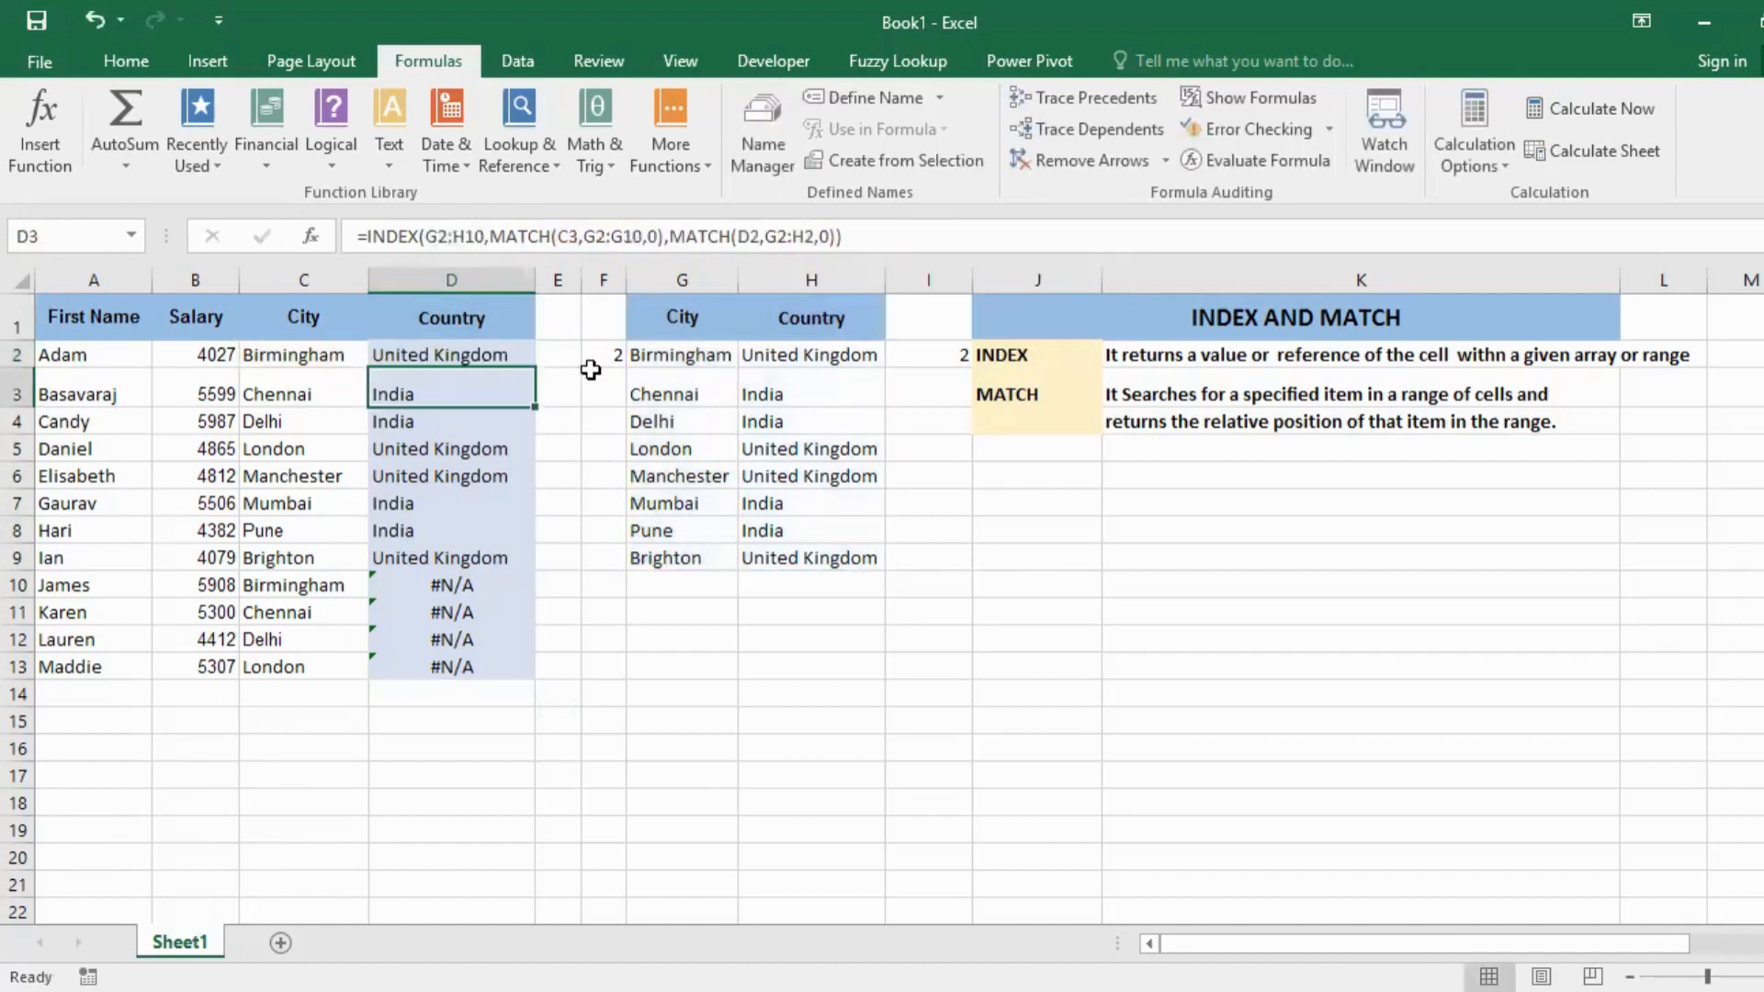
drag(477, 349, 468, 658)
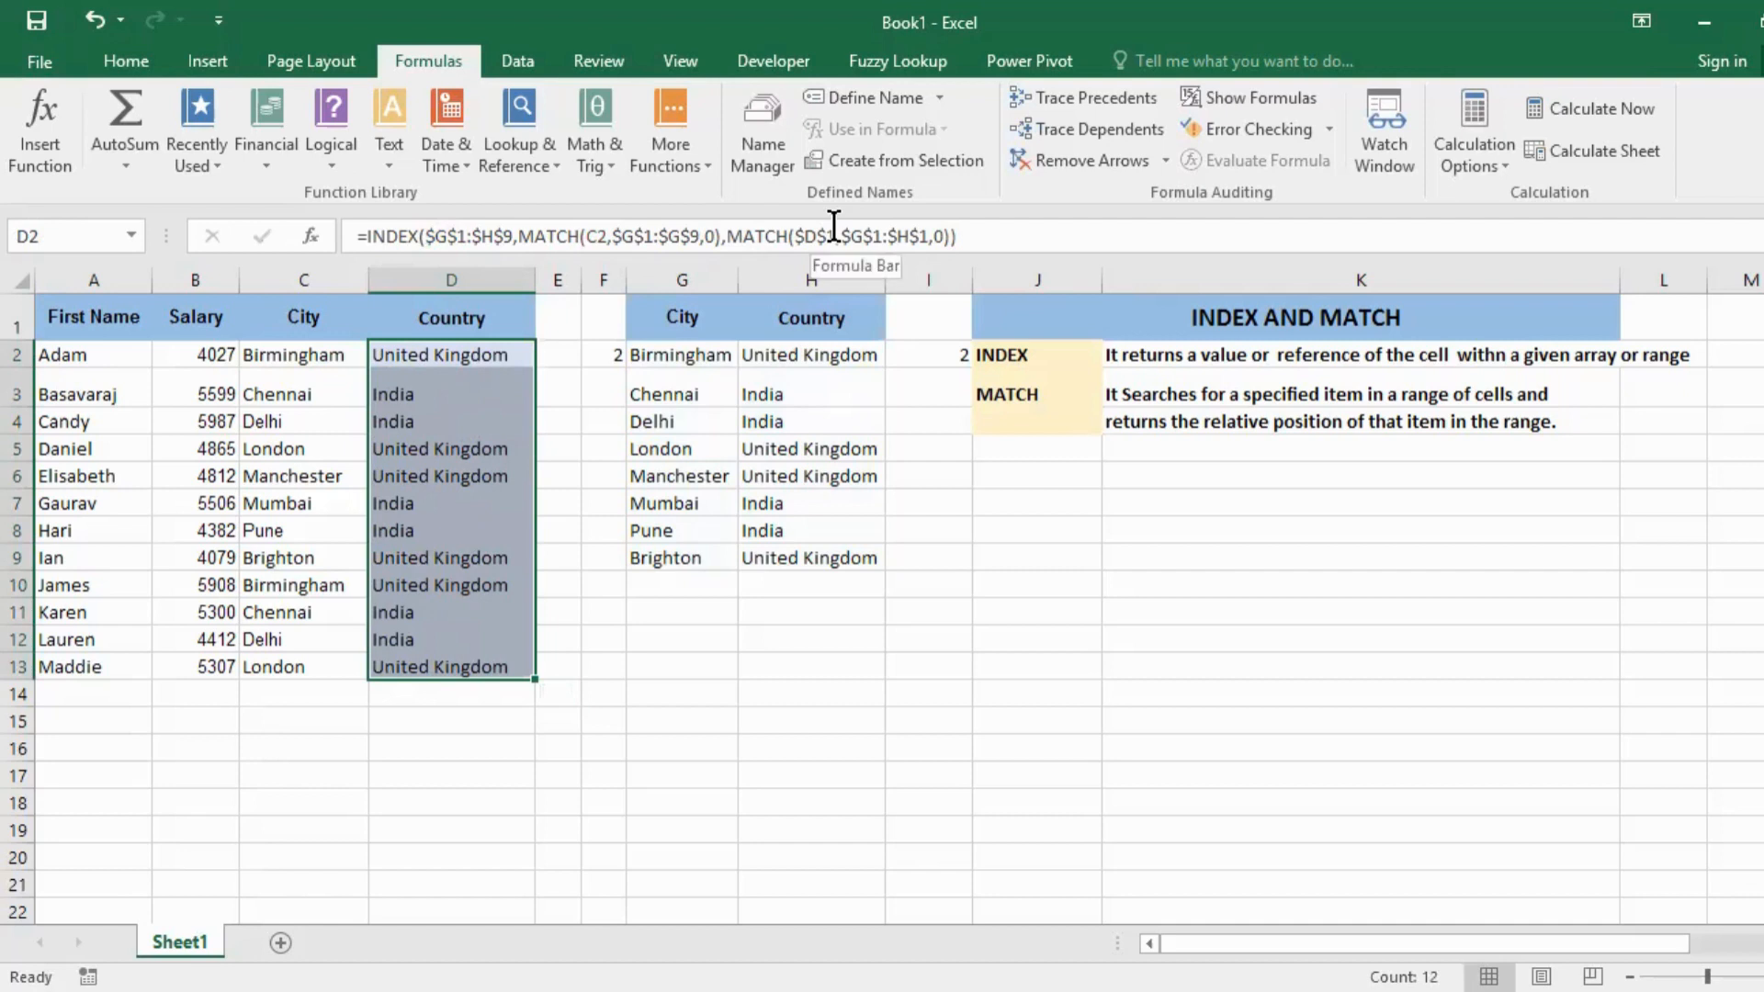
- Examine the $D$1 reference in the D2 formula and check the filled Country results down to D13
drag(833, 234, 795, 234)
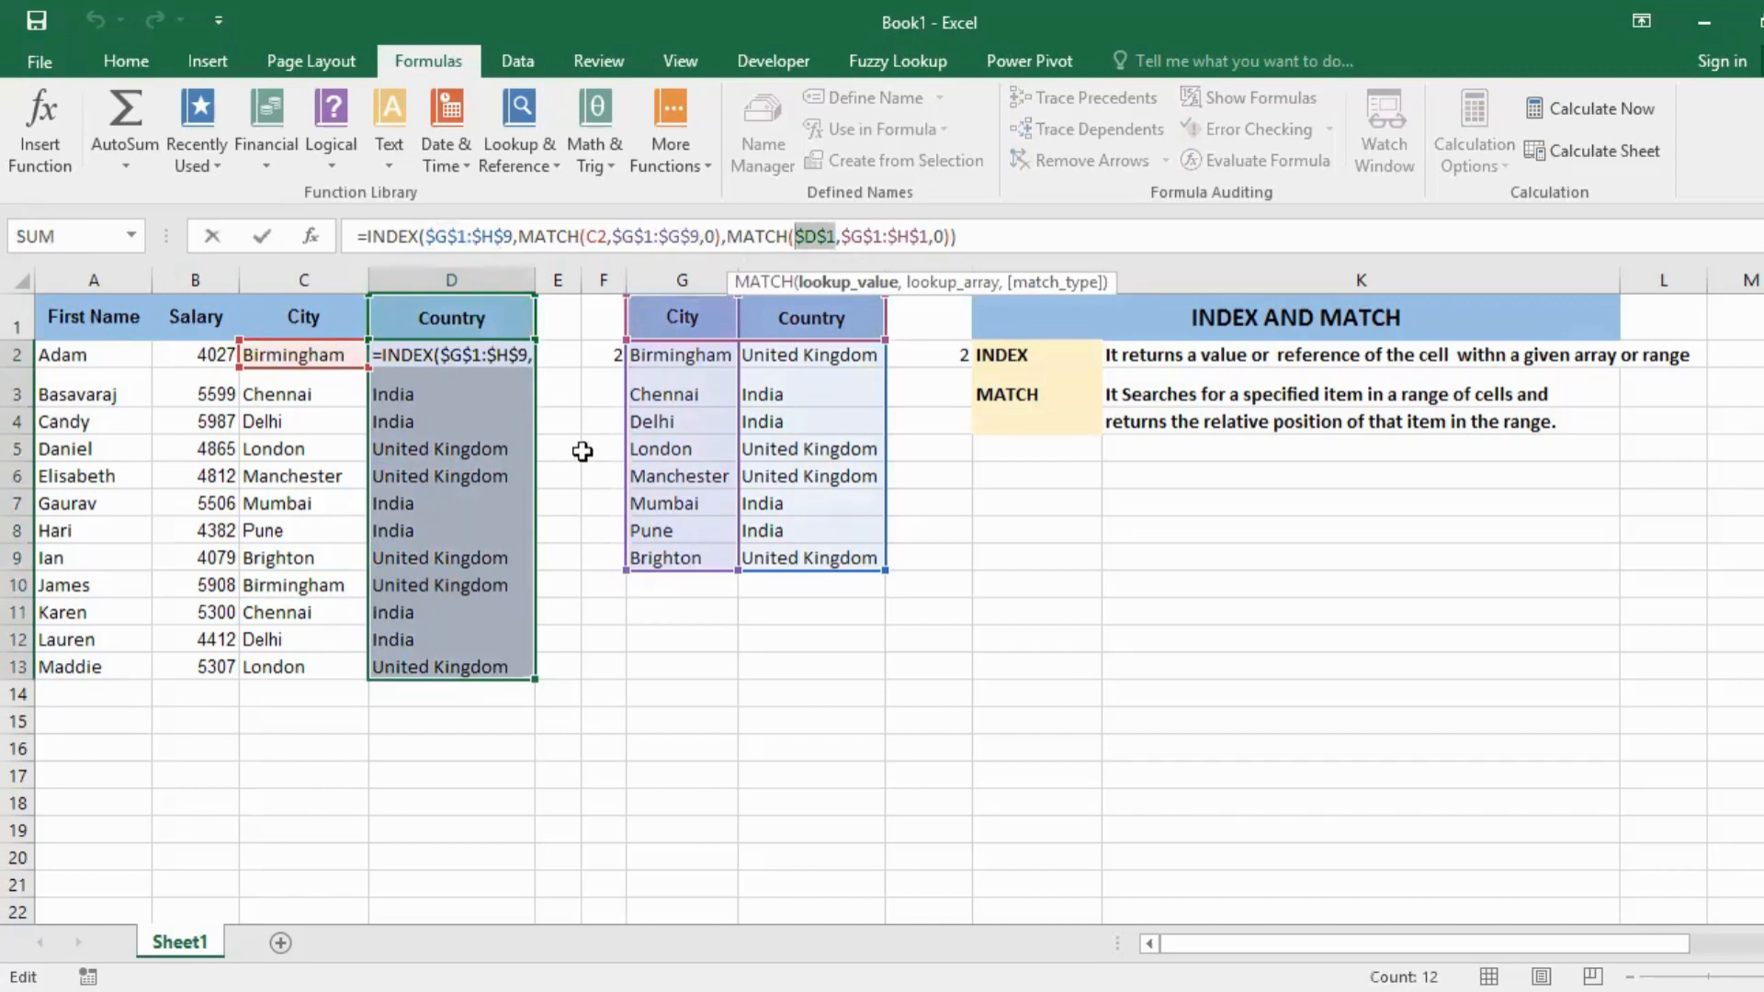
key(Return)
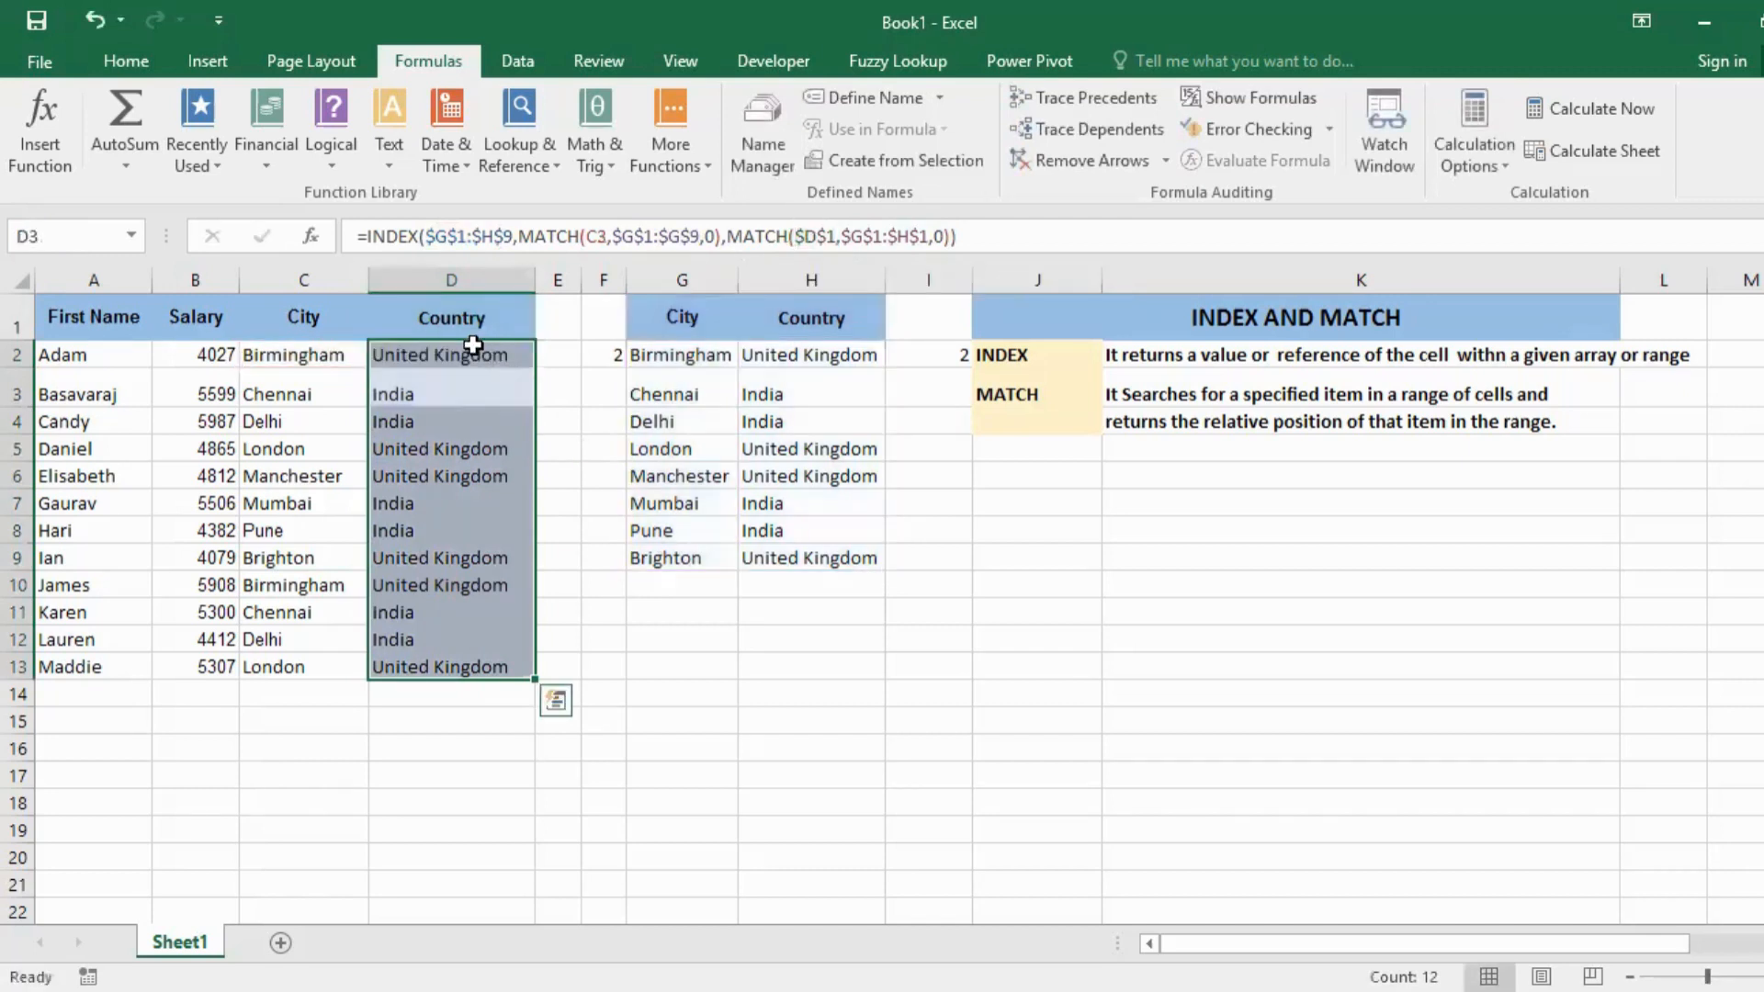
click(470, 354)
double_click(466, 353)
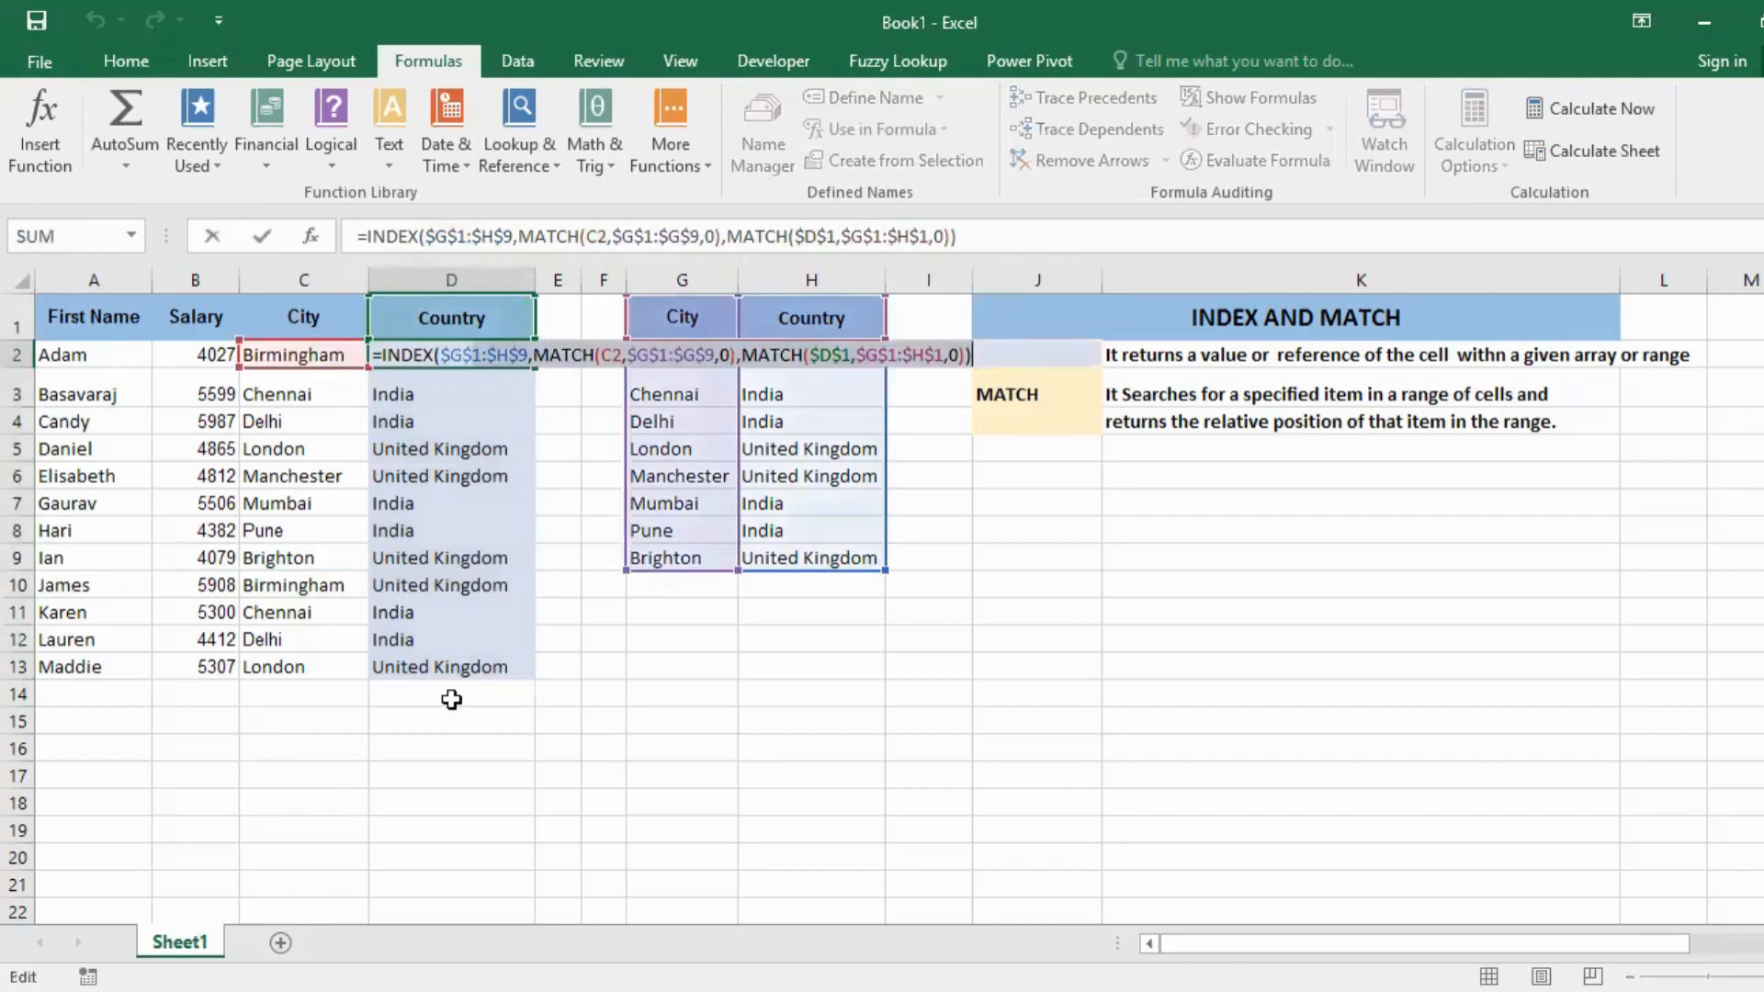
click(593, 691)
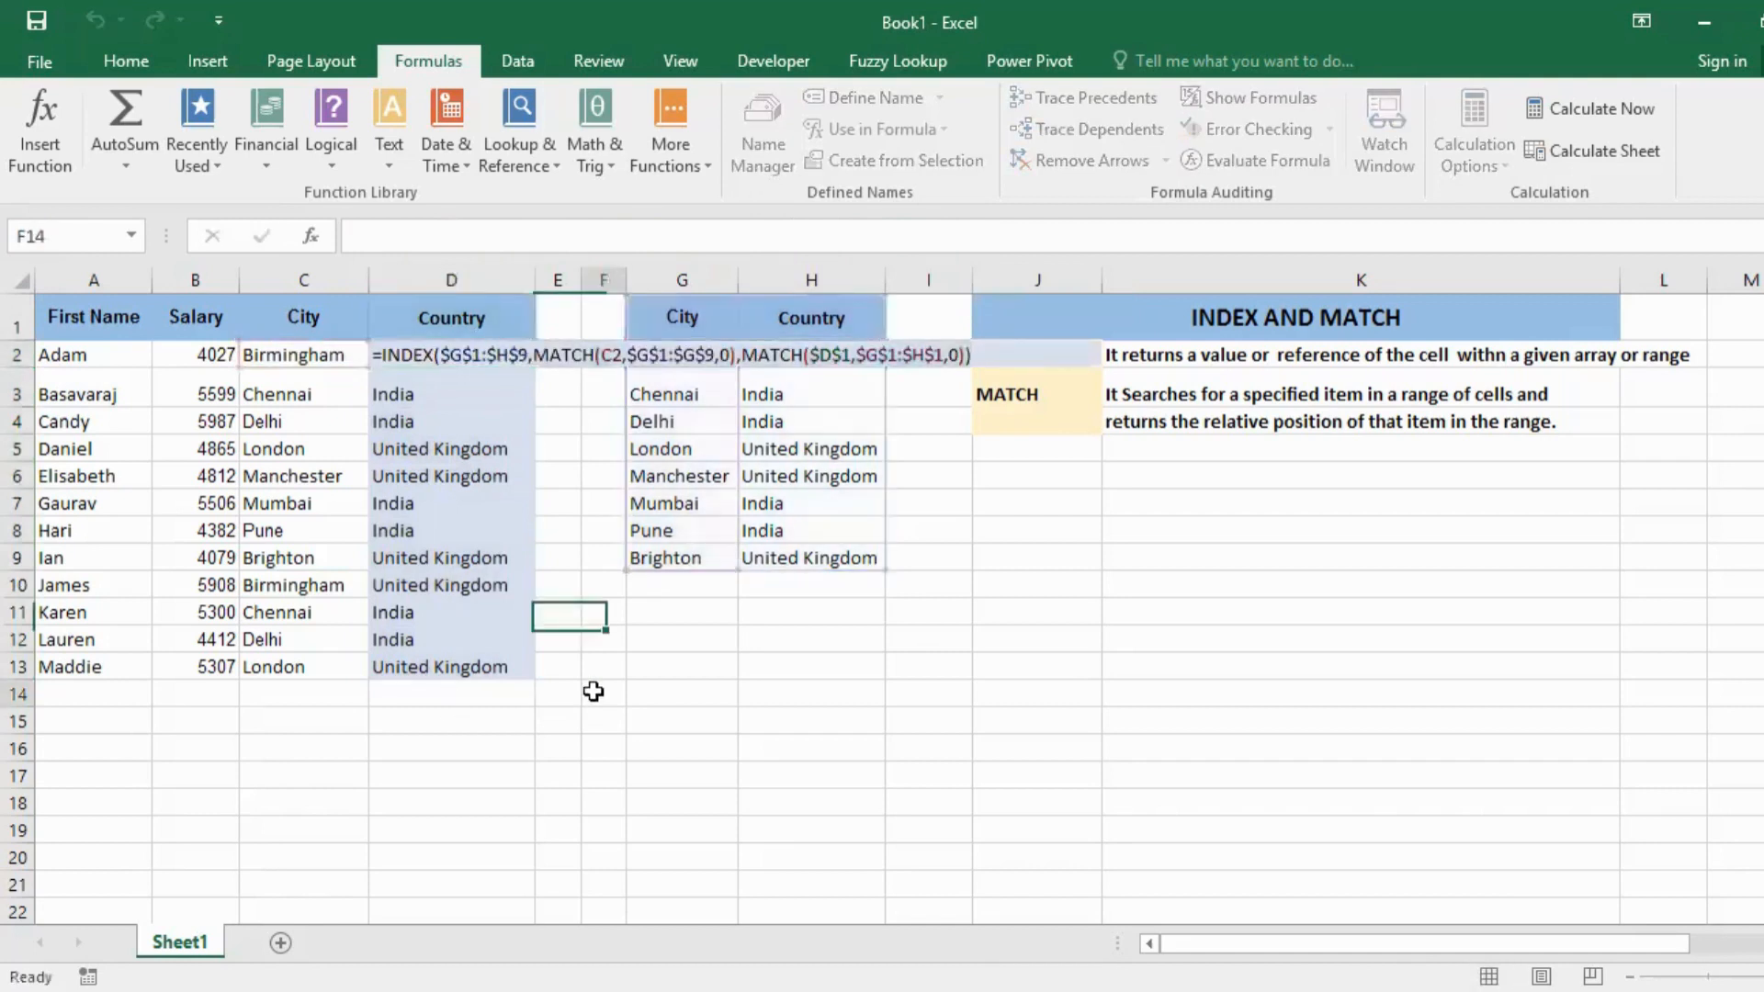
click(473, 351)
drag(468, 431, 470, 667)
click(385, 672)
click(280, 694)
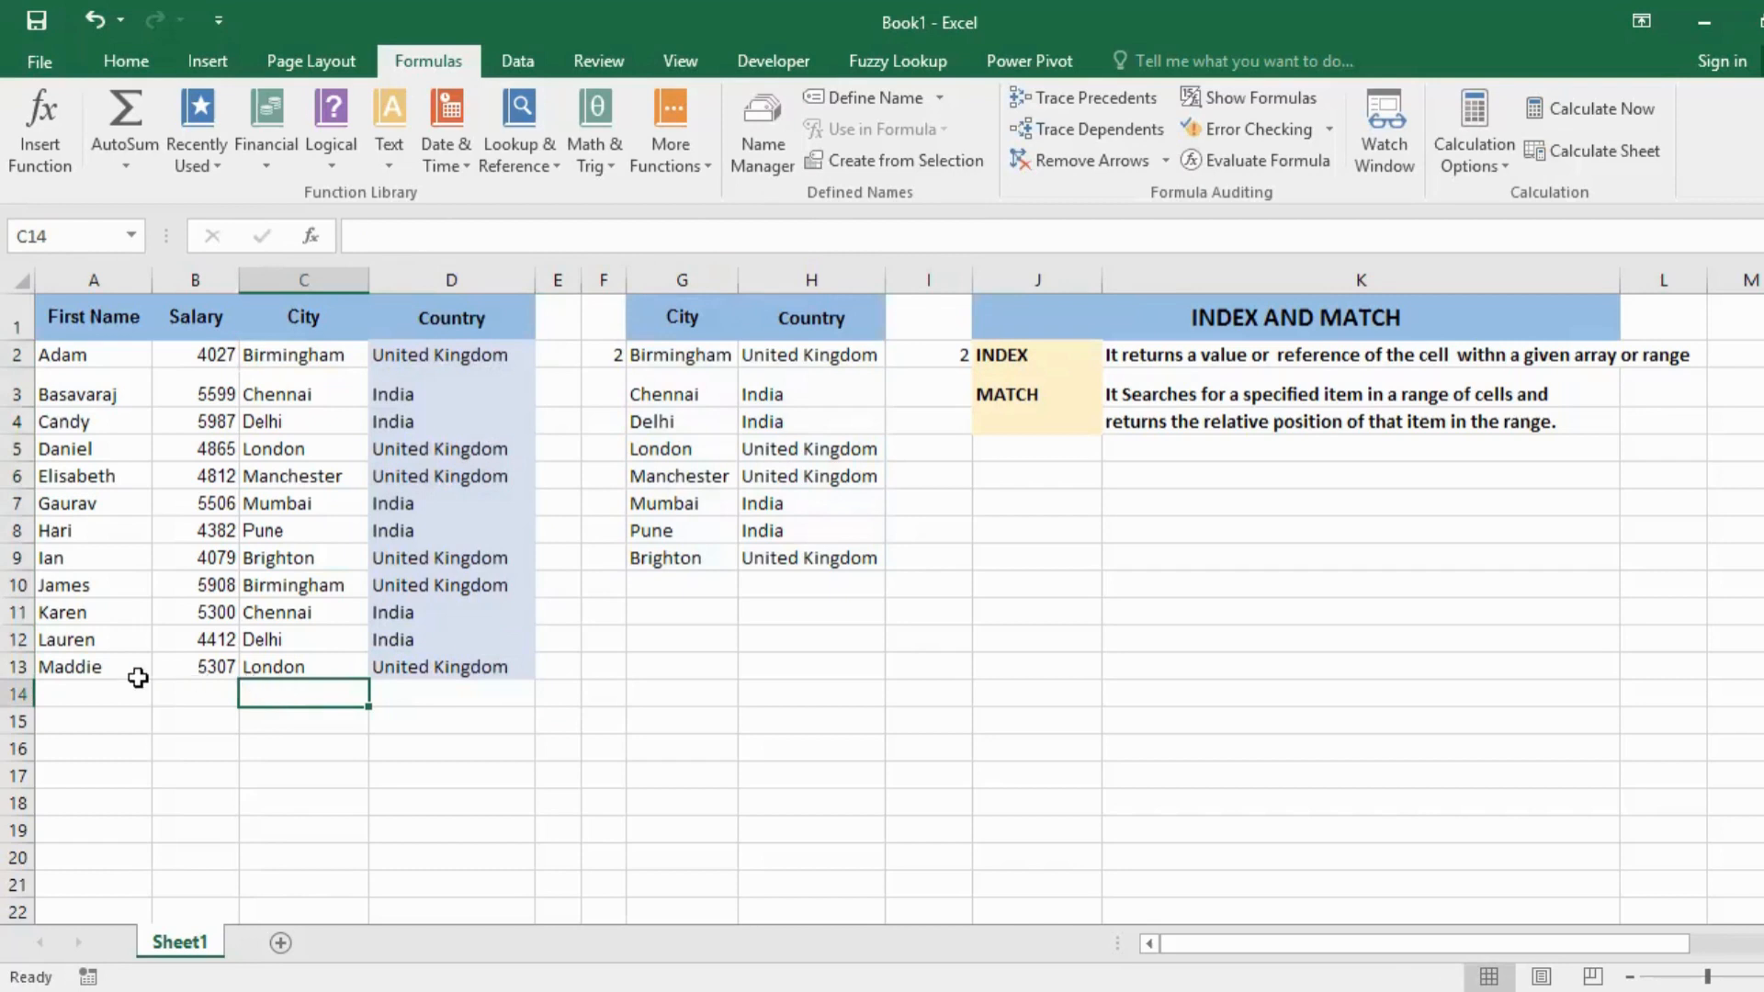
- Add a new employee in row 14 with a first name, salary 2222 and city Mumbai
click(92, 691)
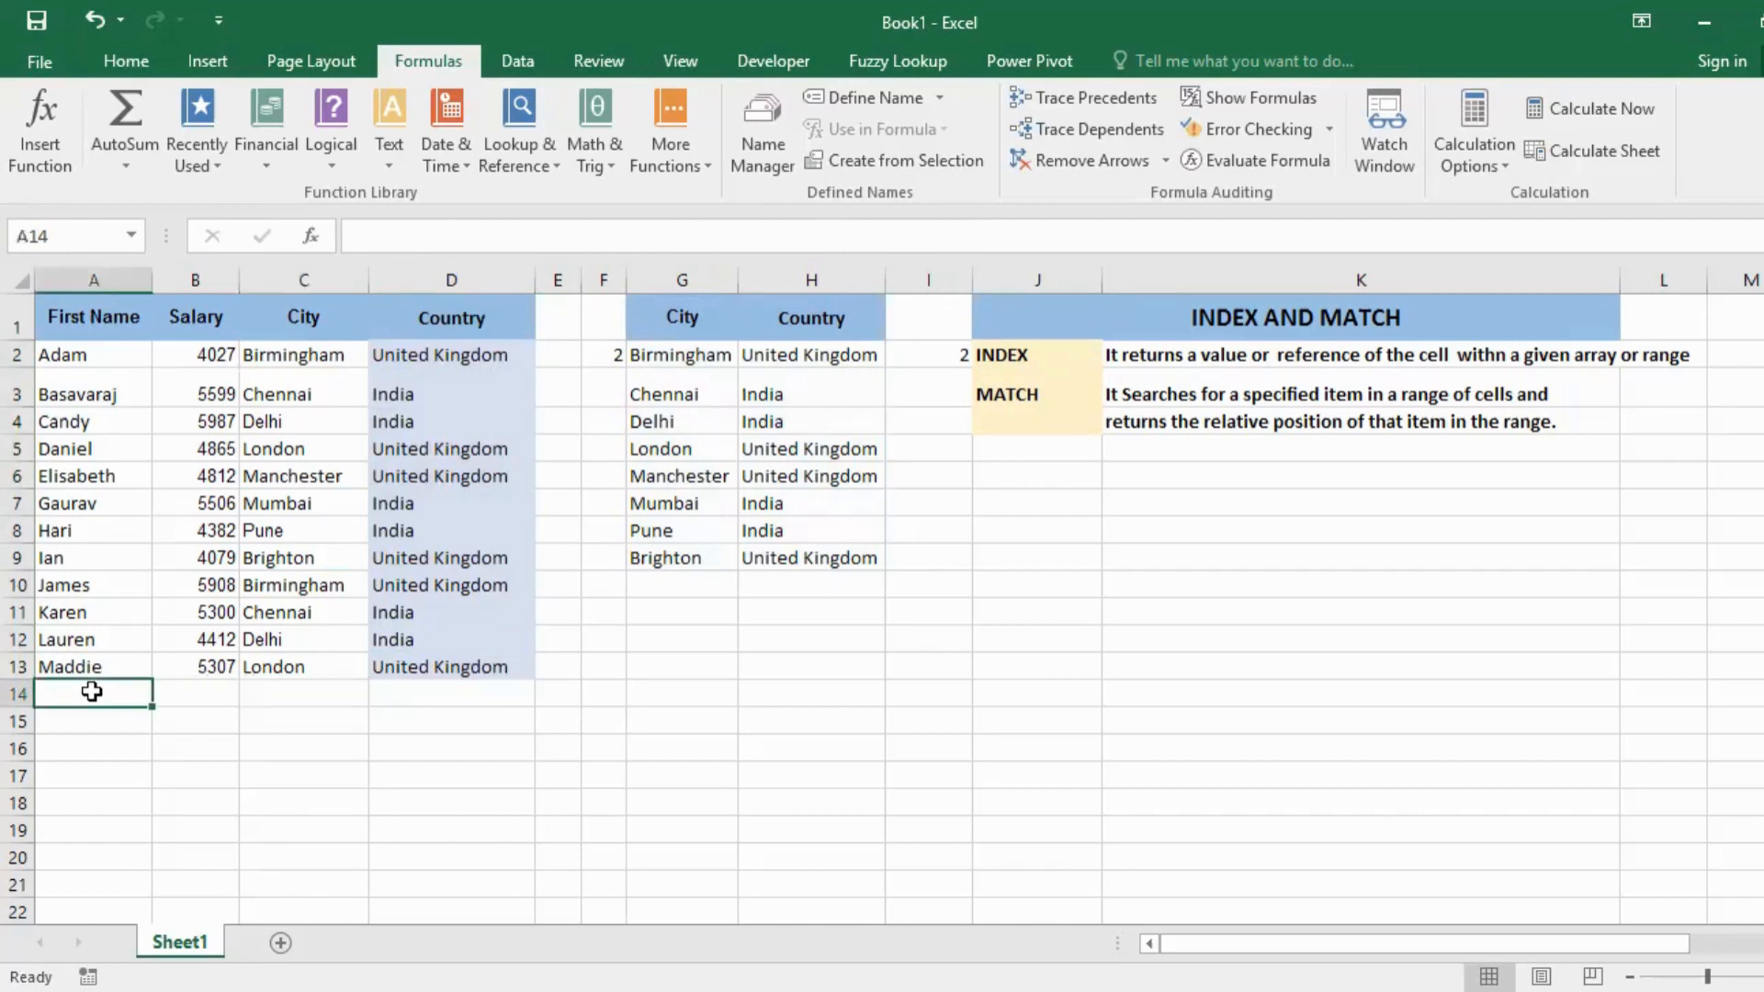
text(raj)
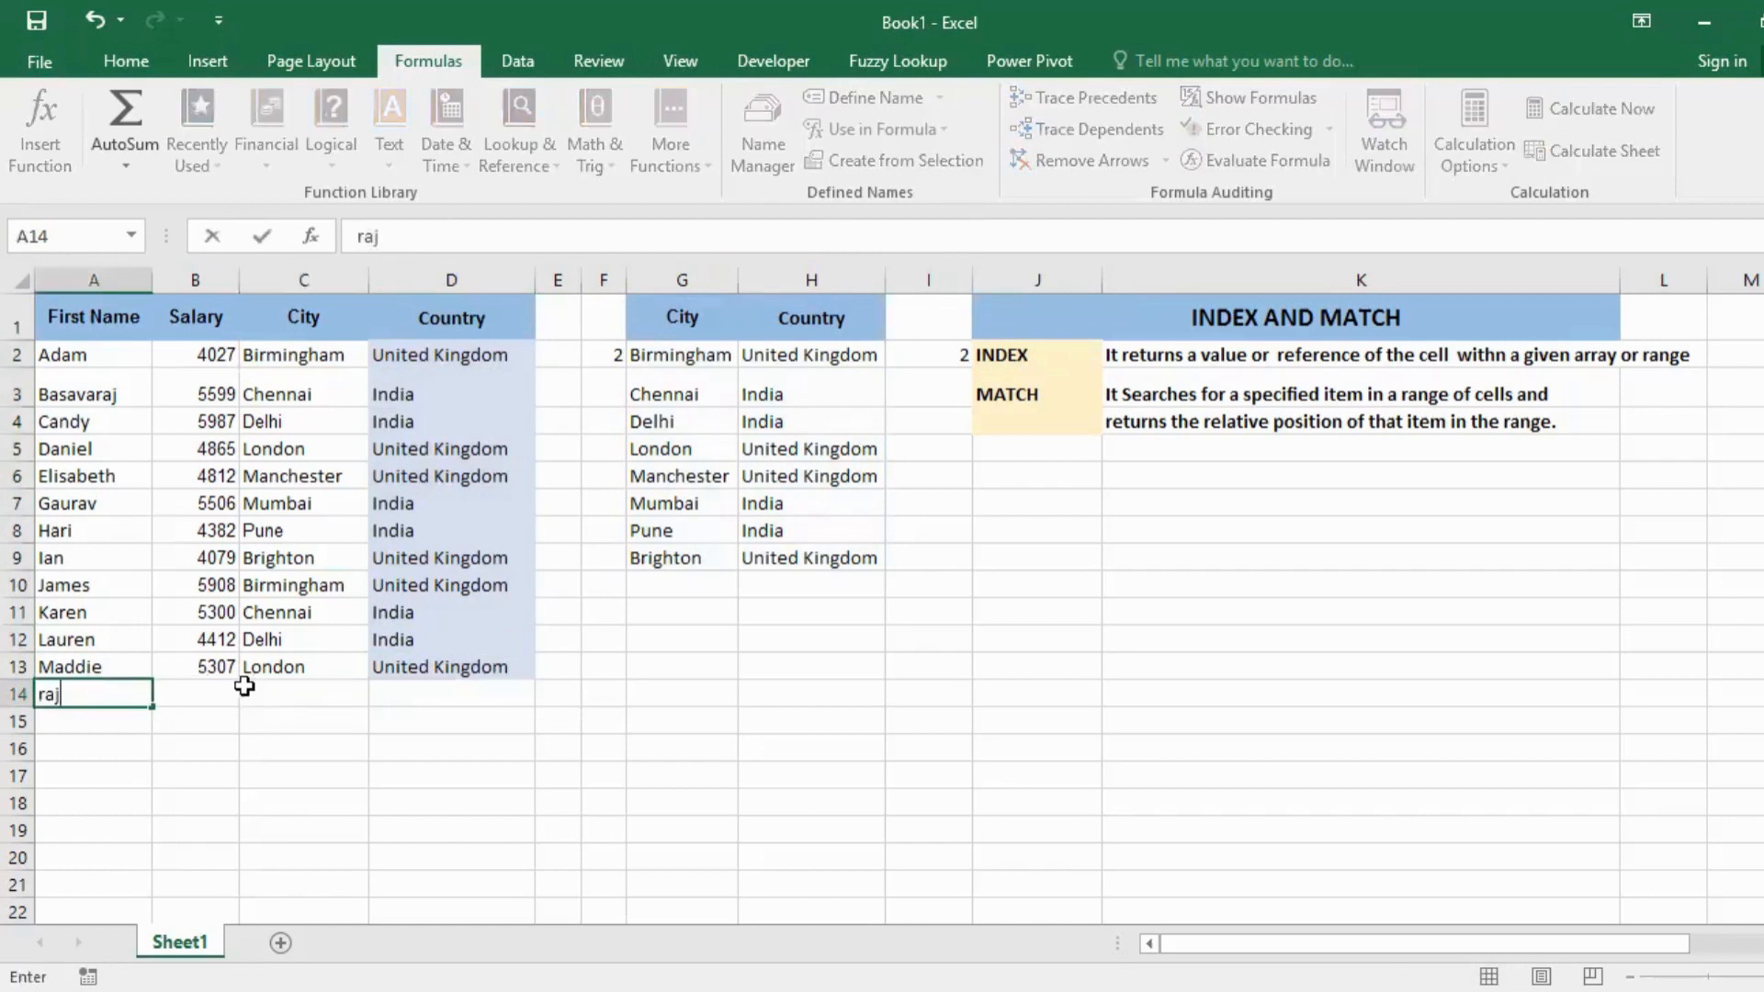
key(BackSpace)
key(BackSpace)
key(BackSpace)
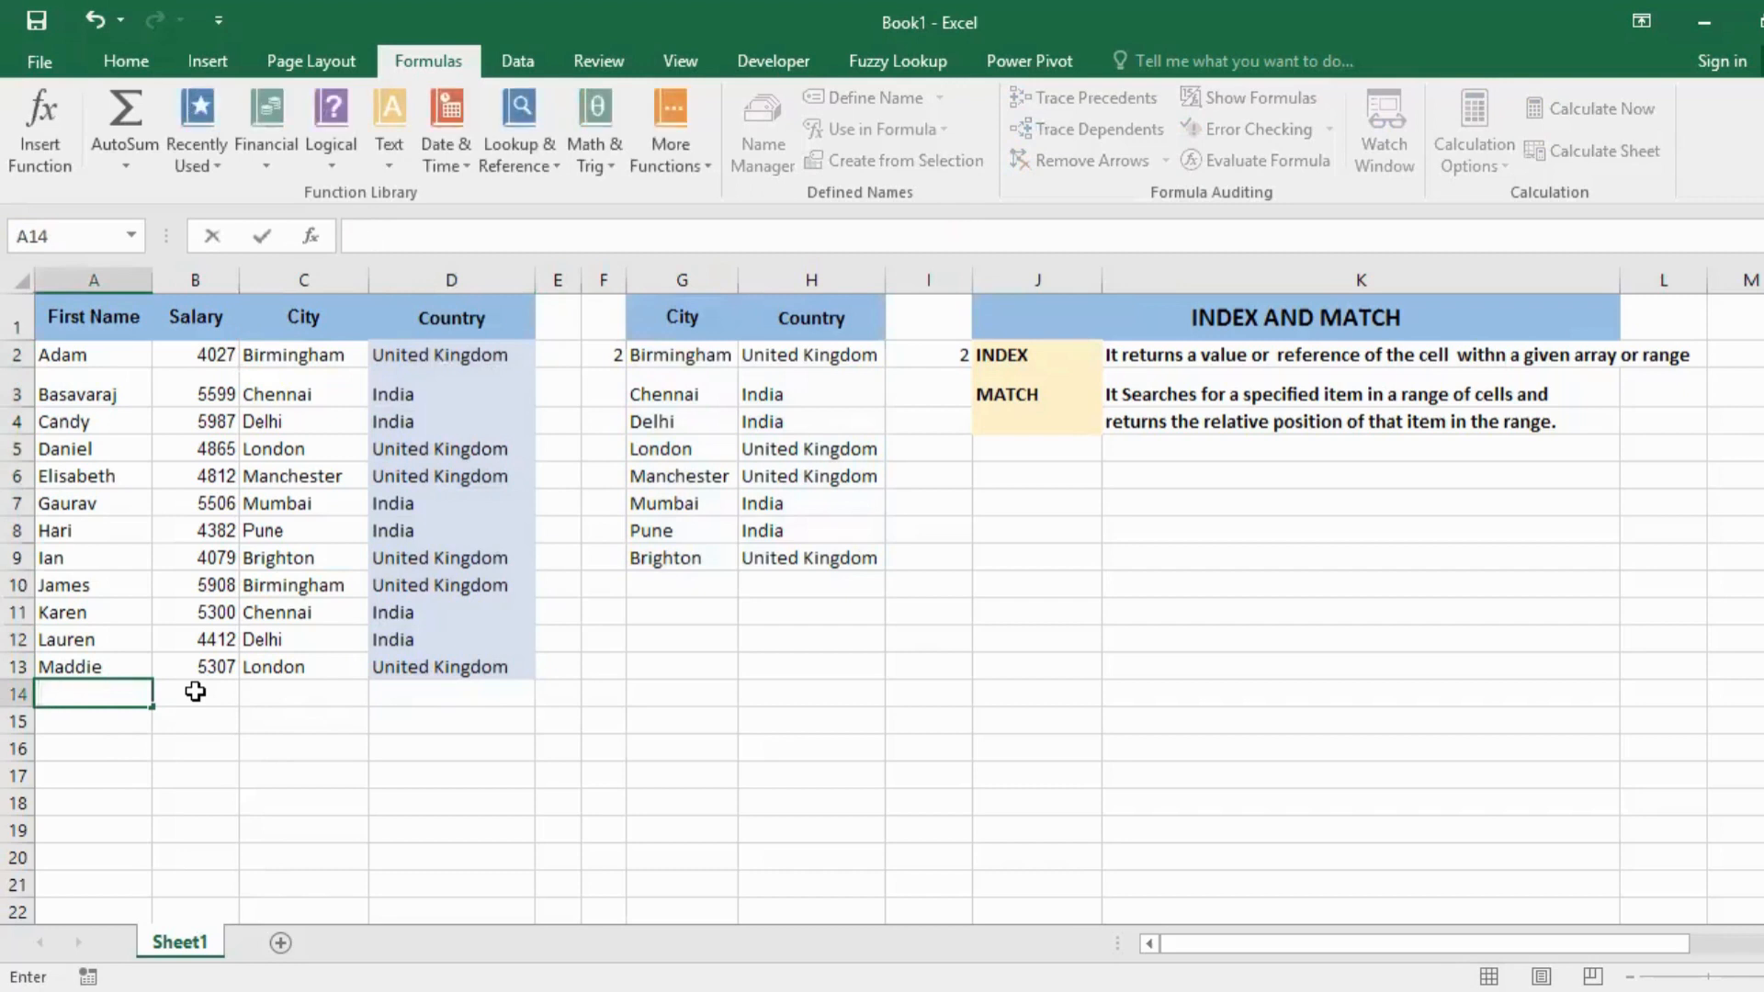
text(Raj)
key(Tab)
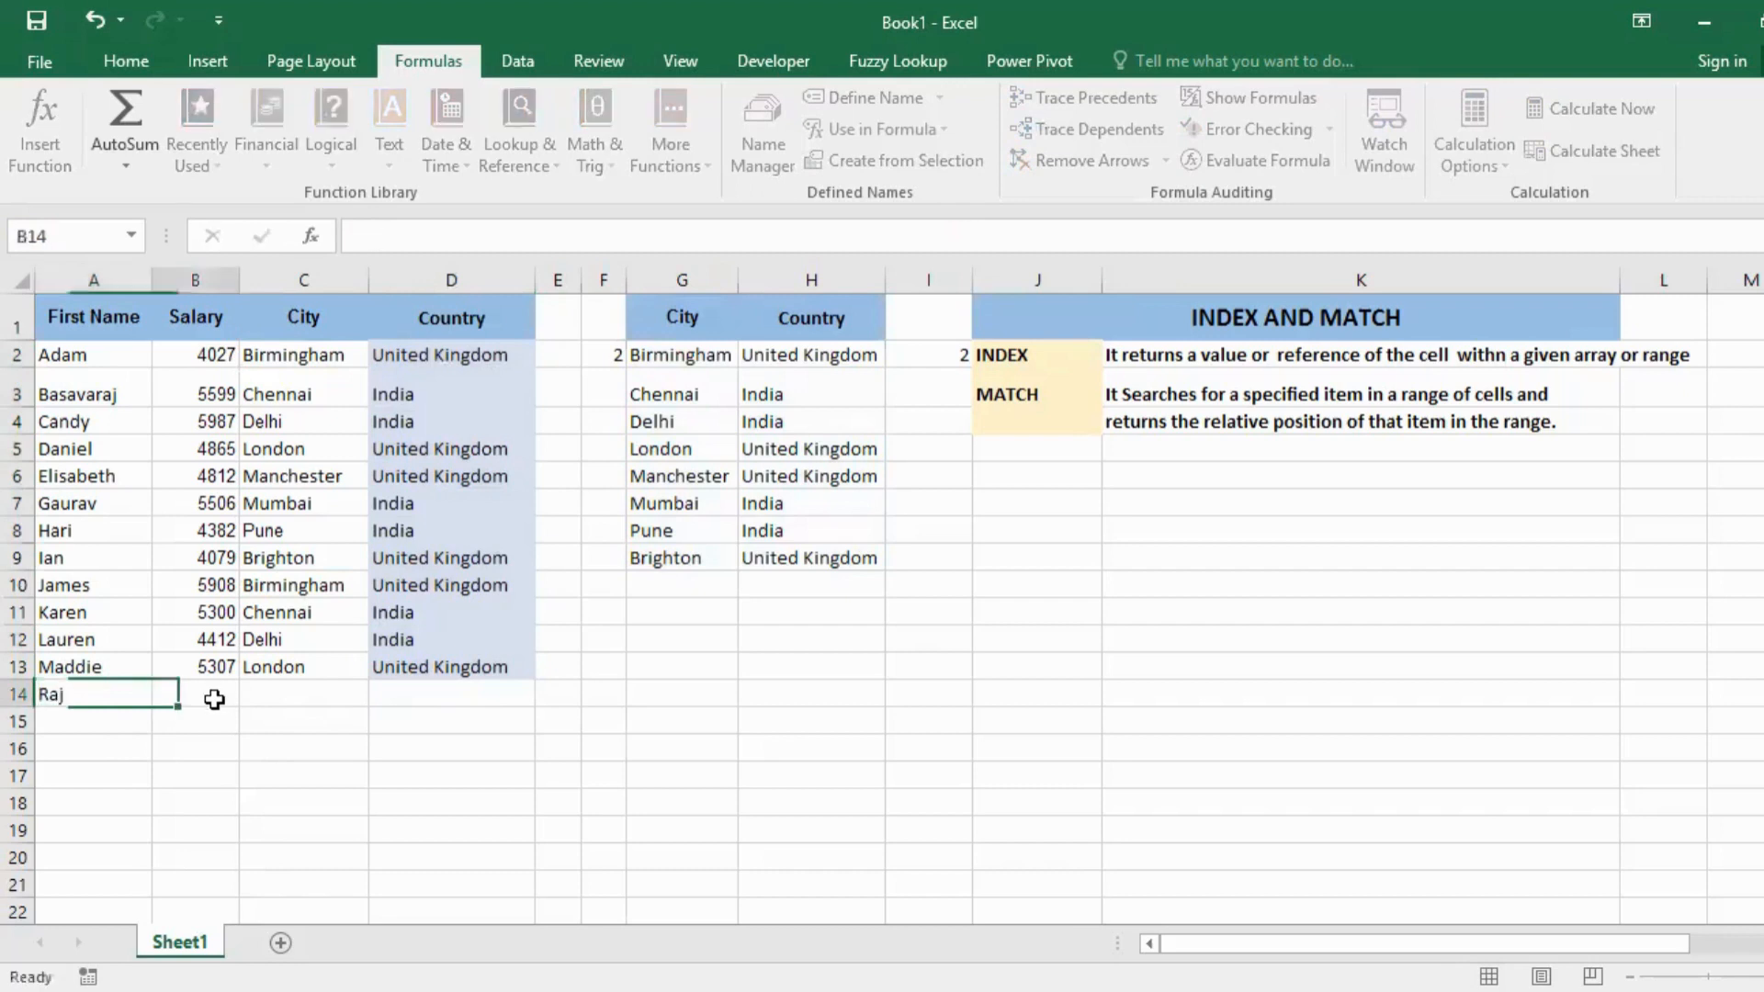
text(2222)
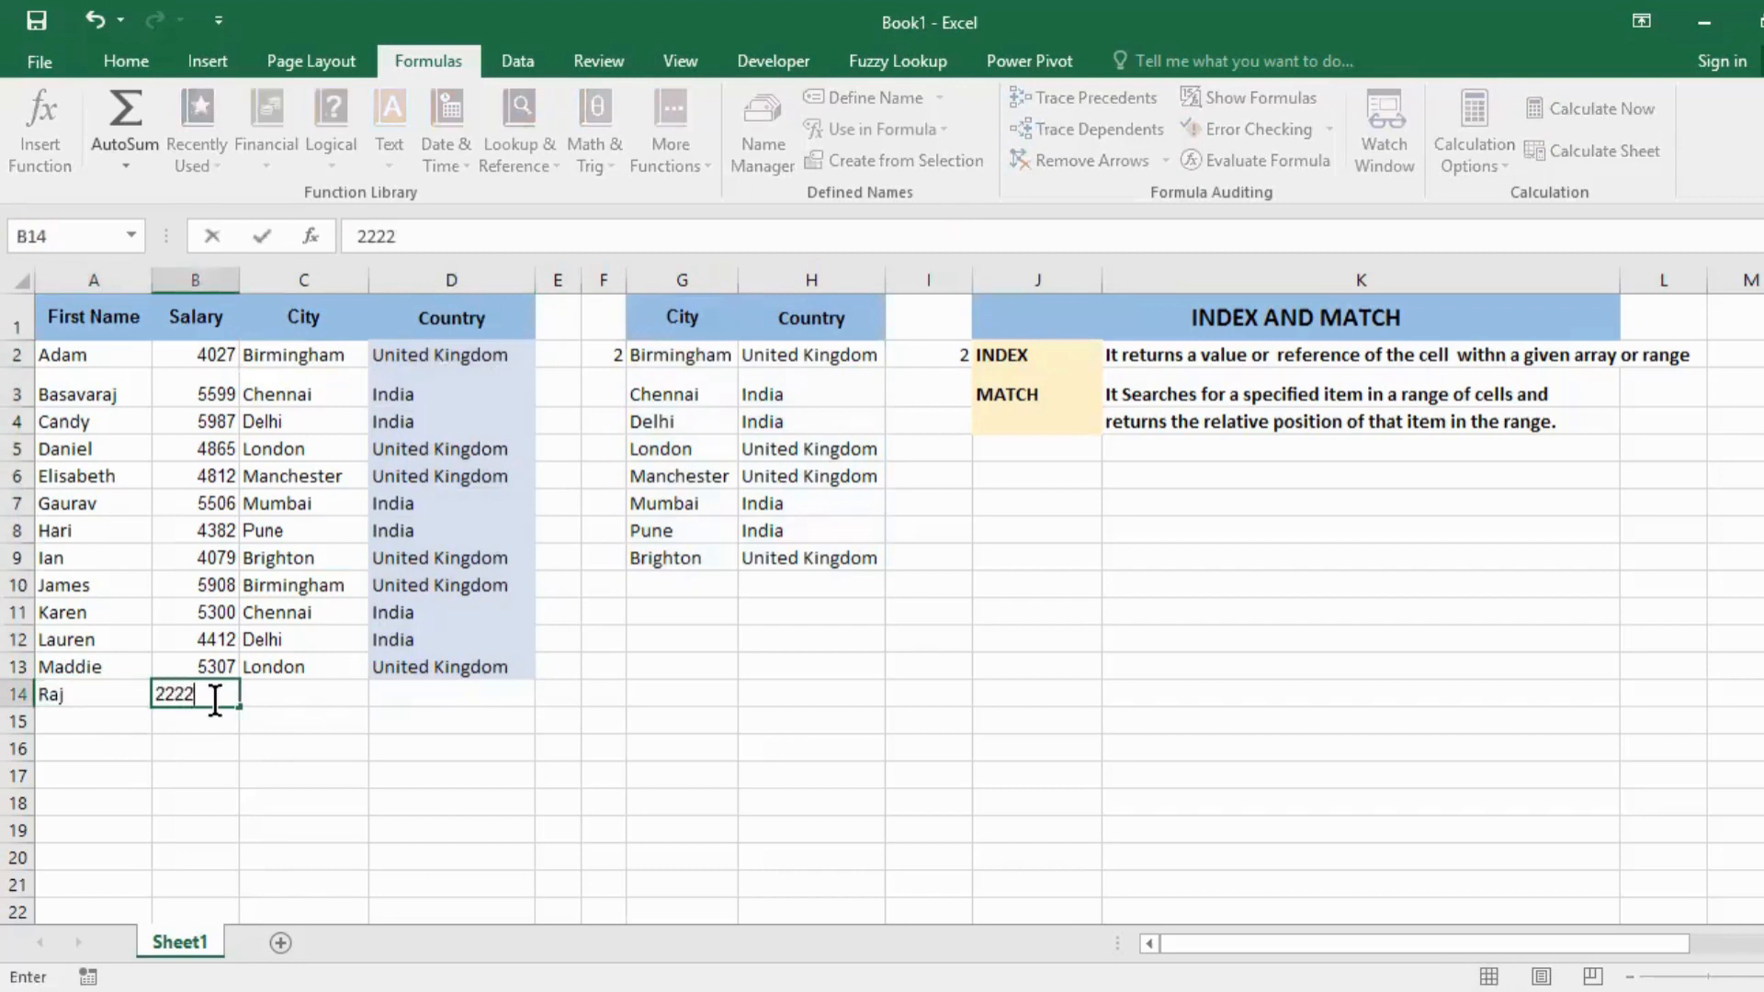
click(293, 700)
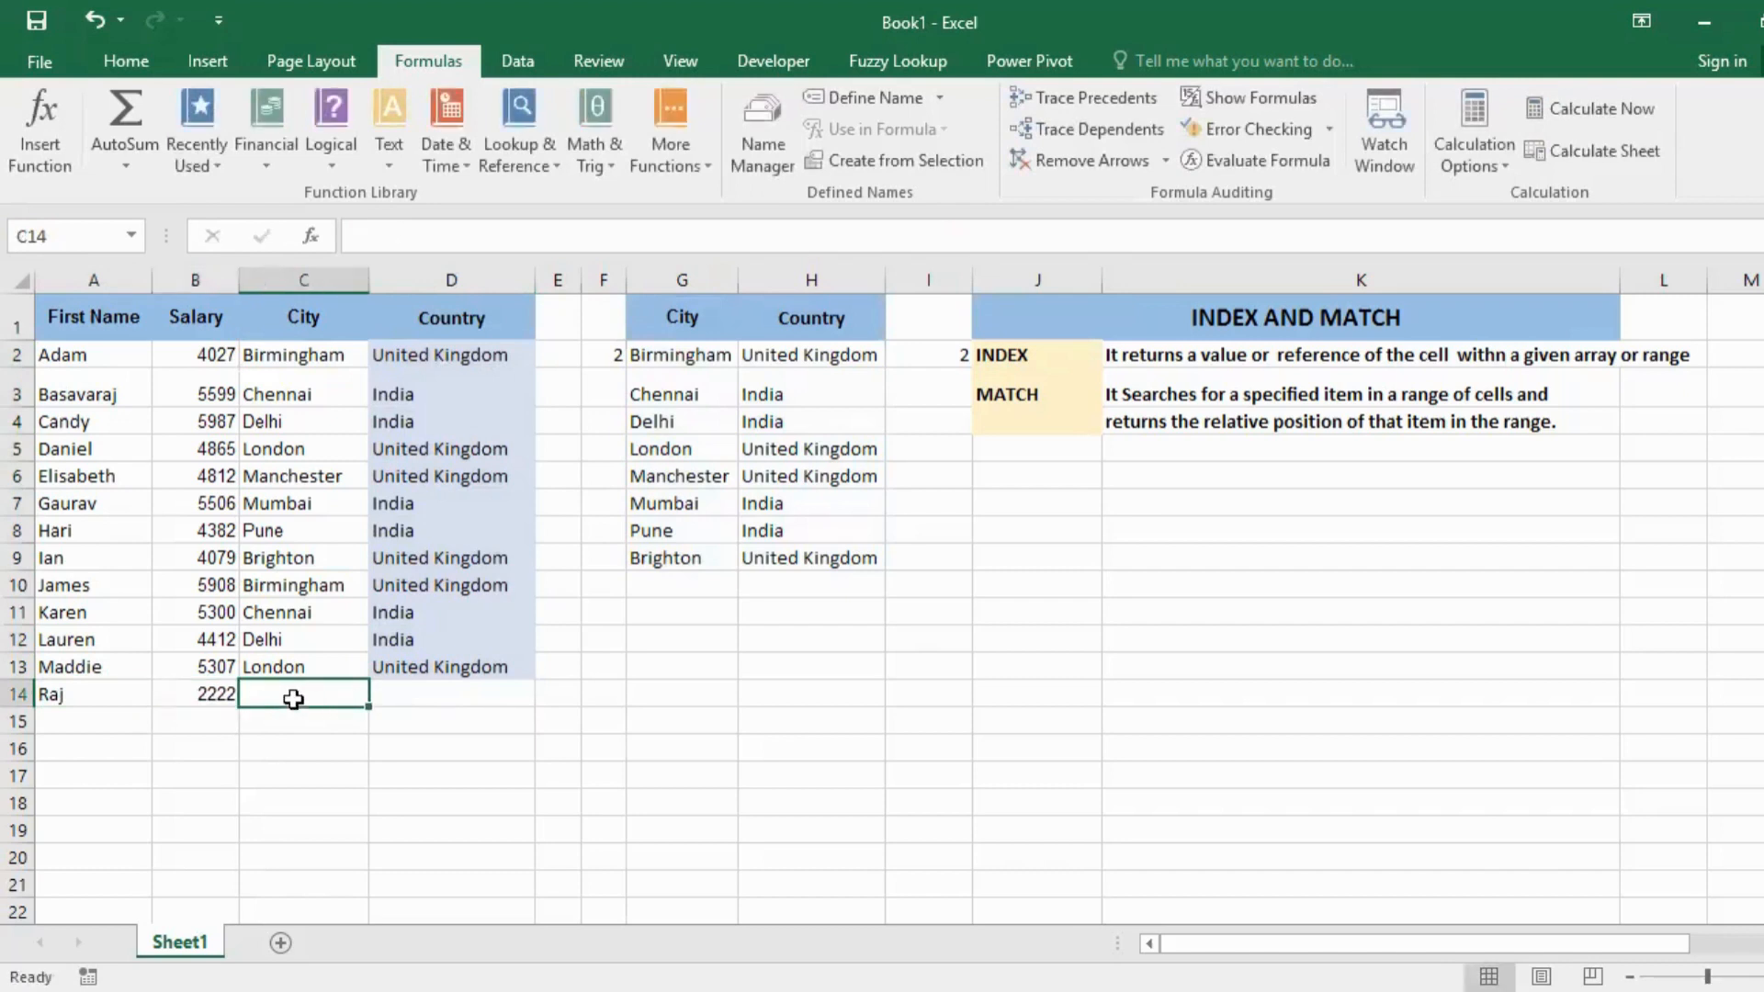
text(Mumbai)
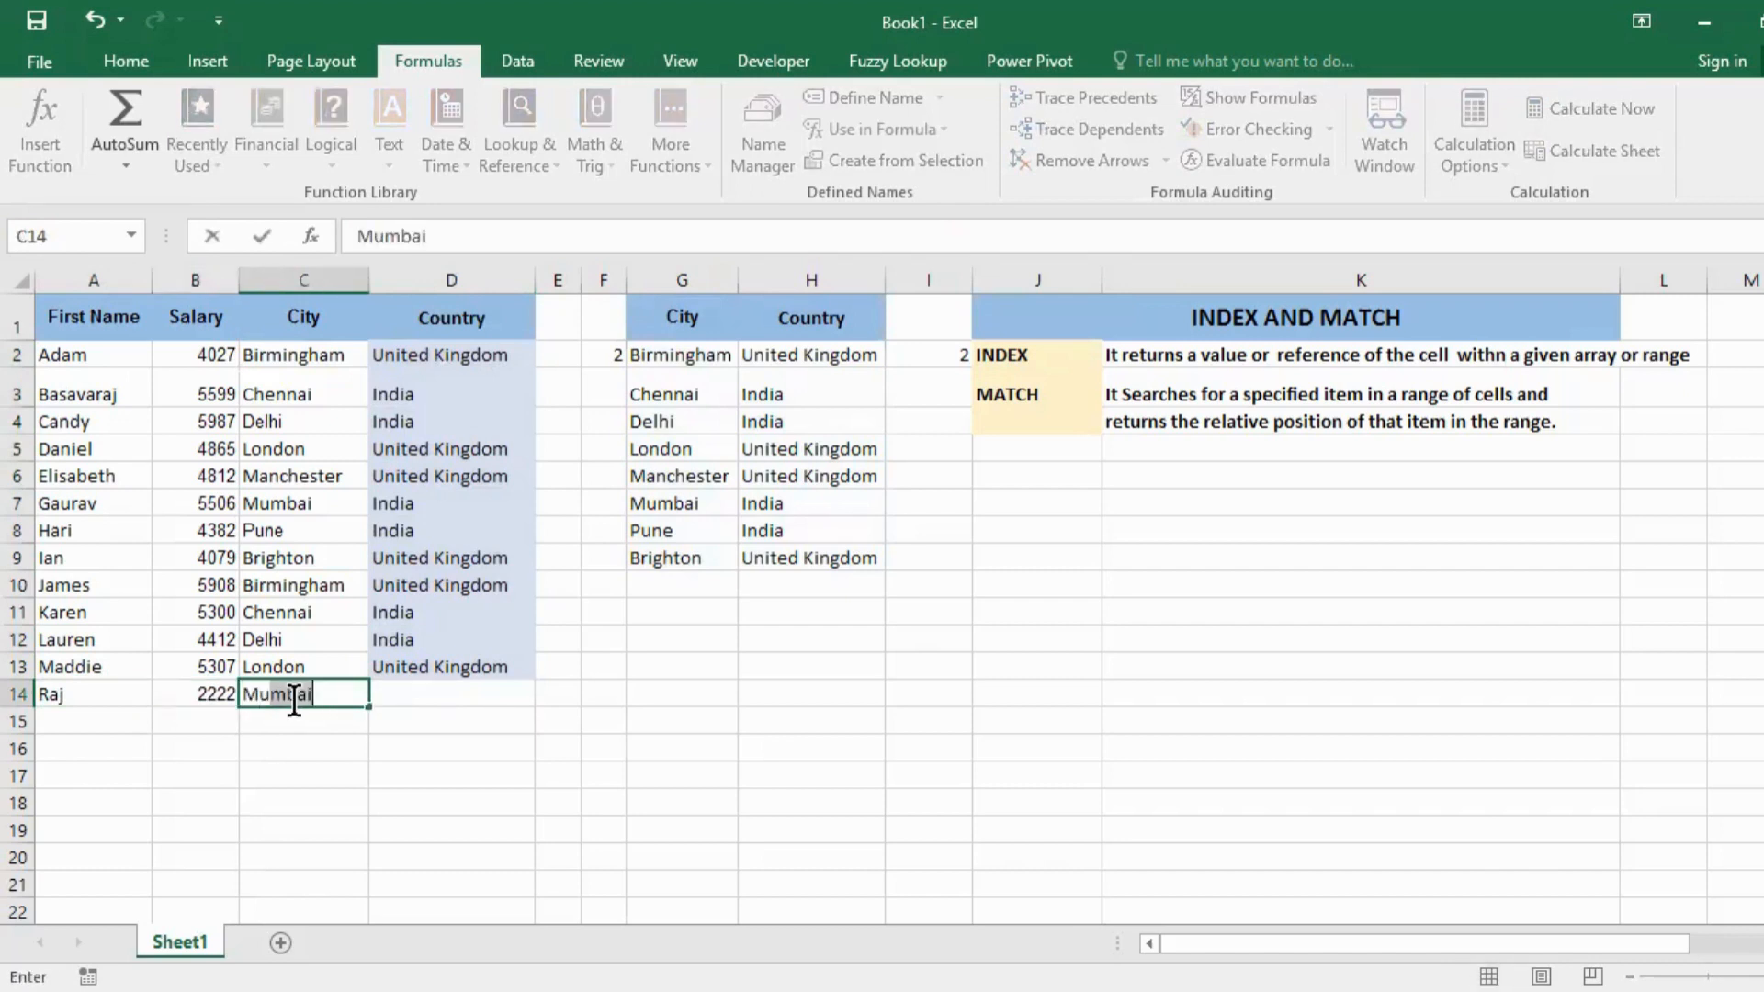
key(Tab)
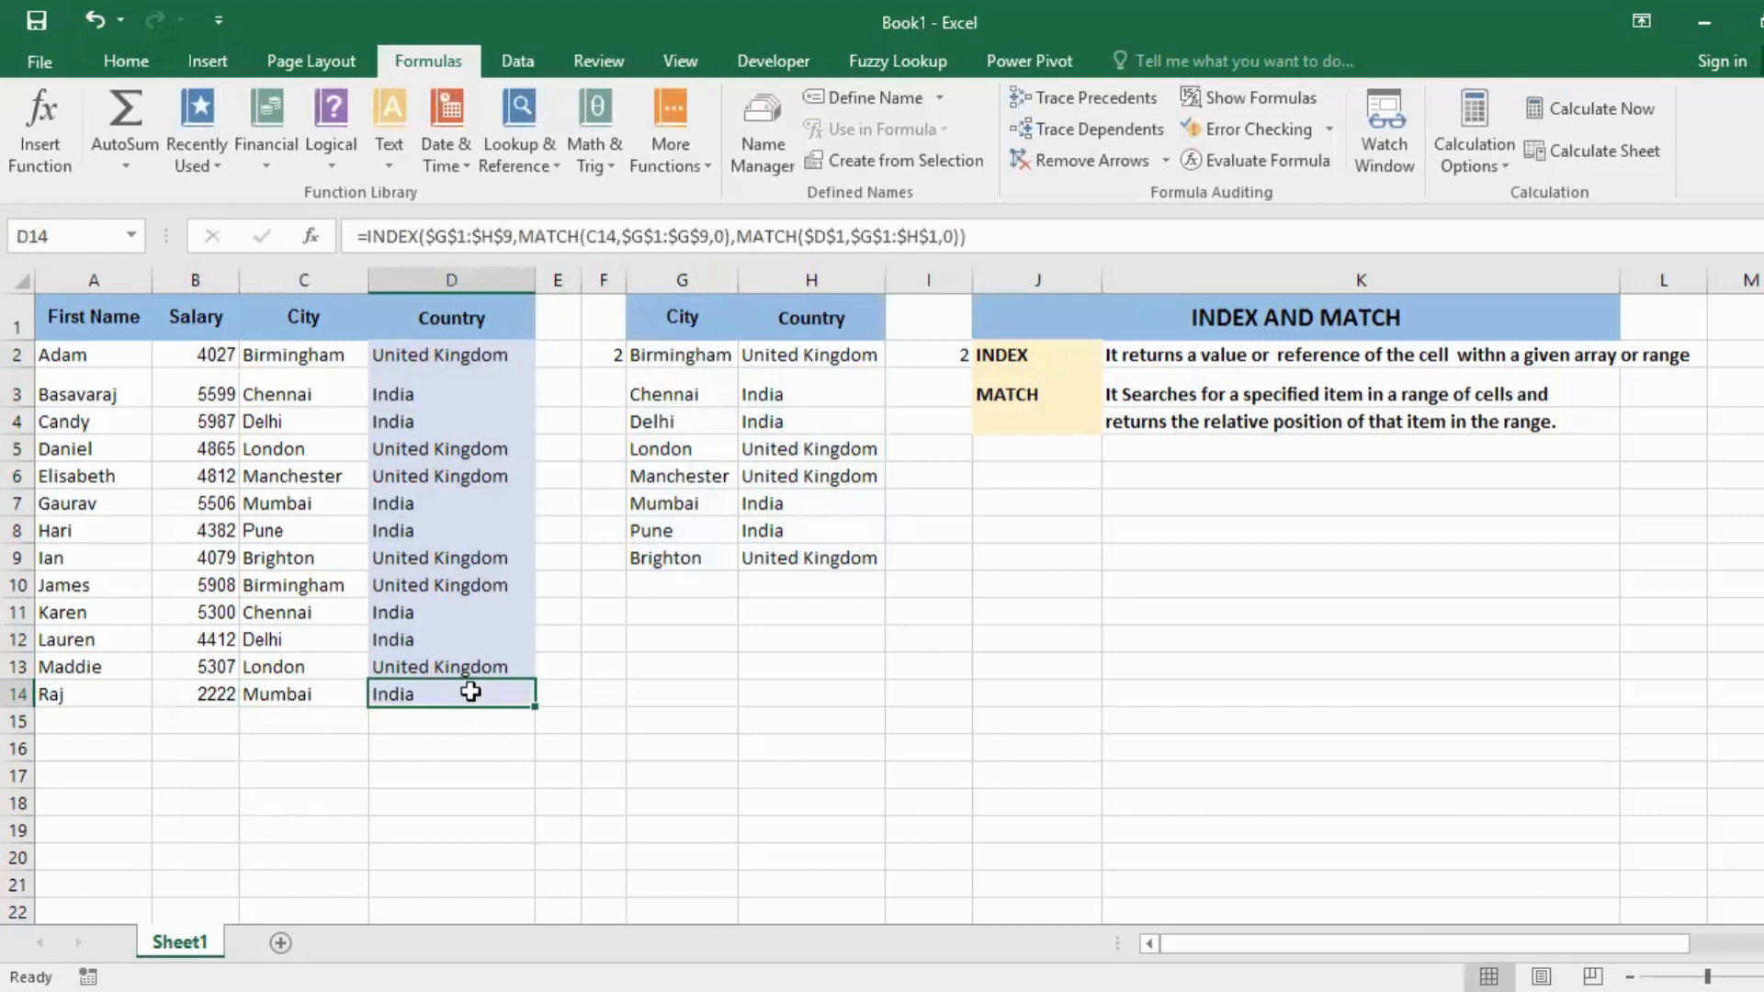
- Check the Country formulas in D13 and D14, and change the new employee's city in C14 to Bangalore
click(441, 669)
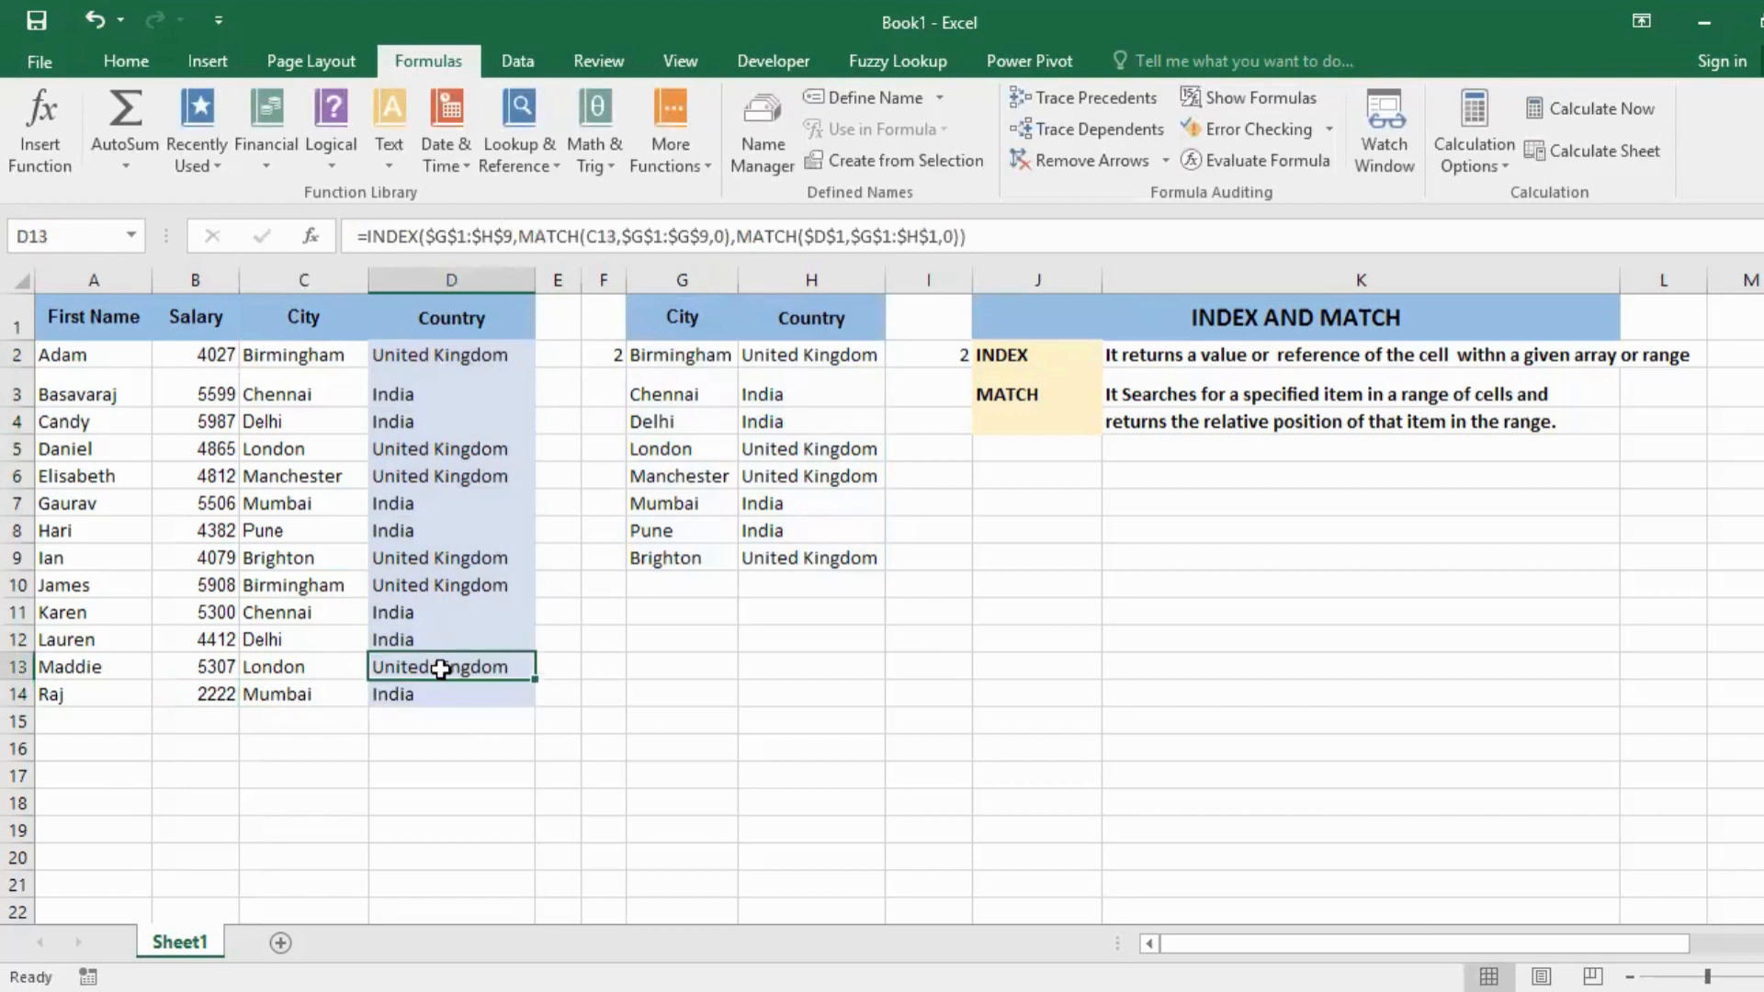
click(400, 694)
click(320, 692)
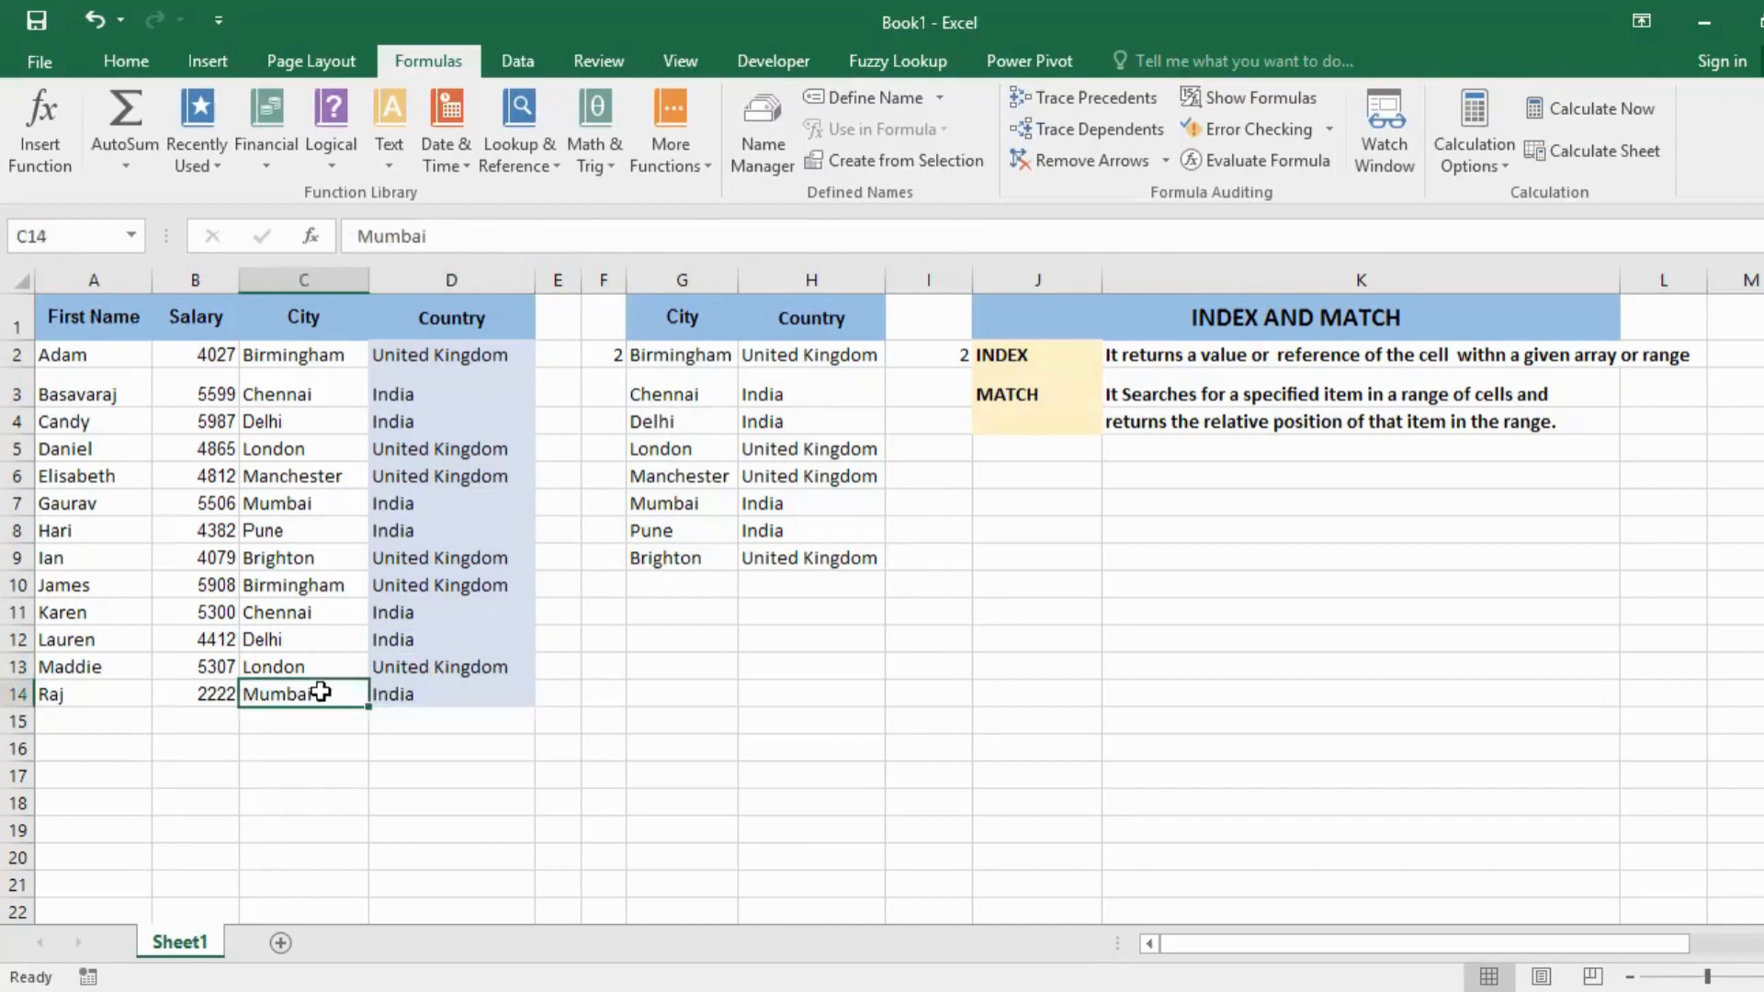
text(Bangalore)
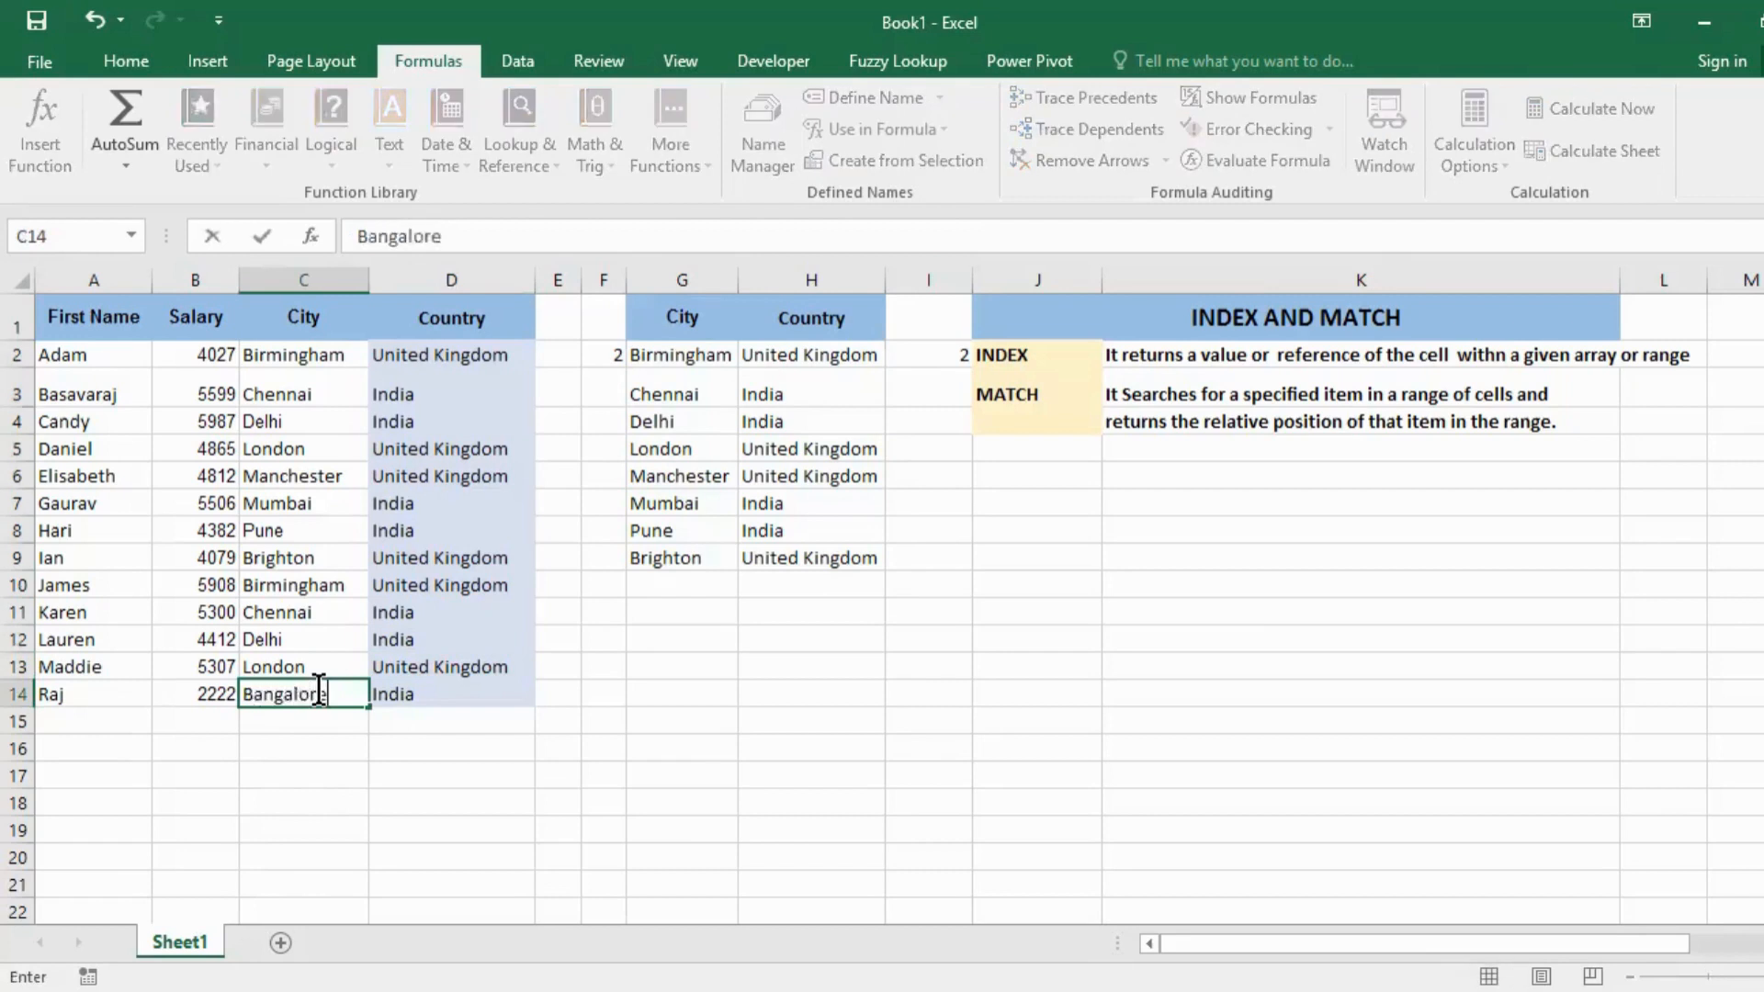
key(Return)
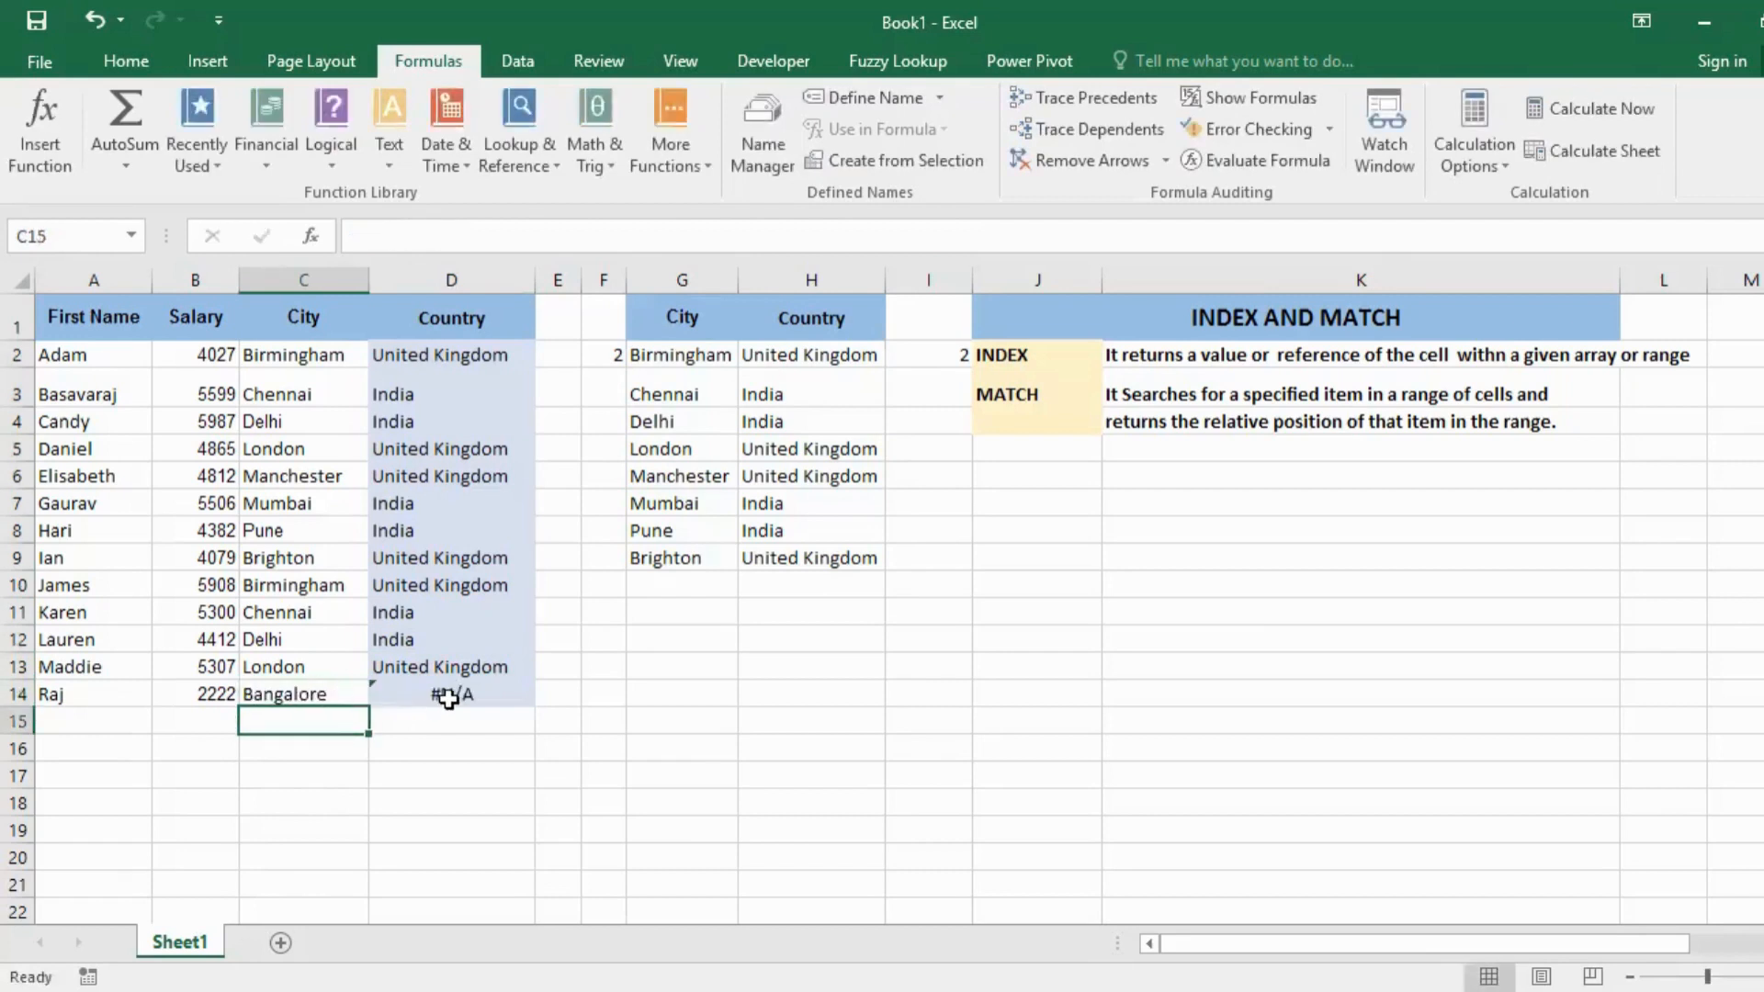
- Examine the D14 formula and compare its lookup range with the City and Country table in G1:H9
click(447, 698)
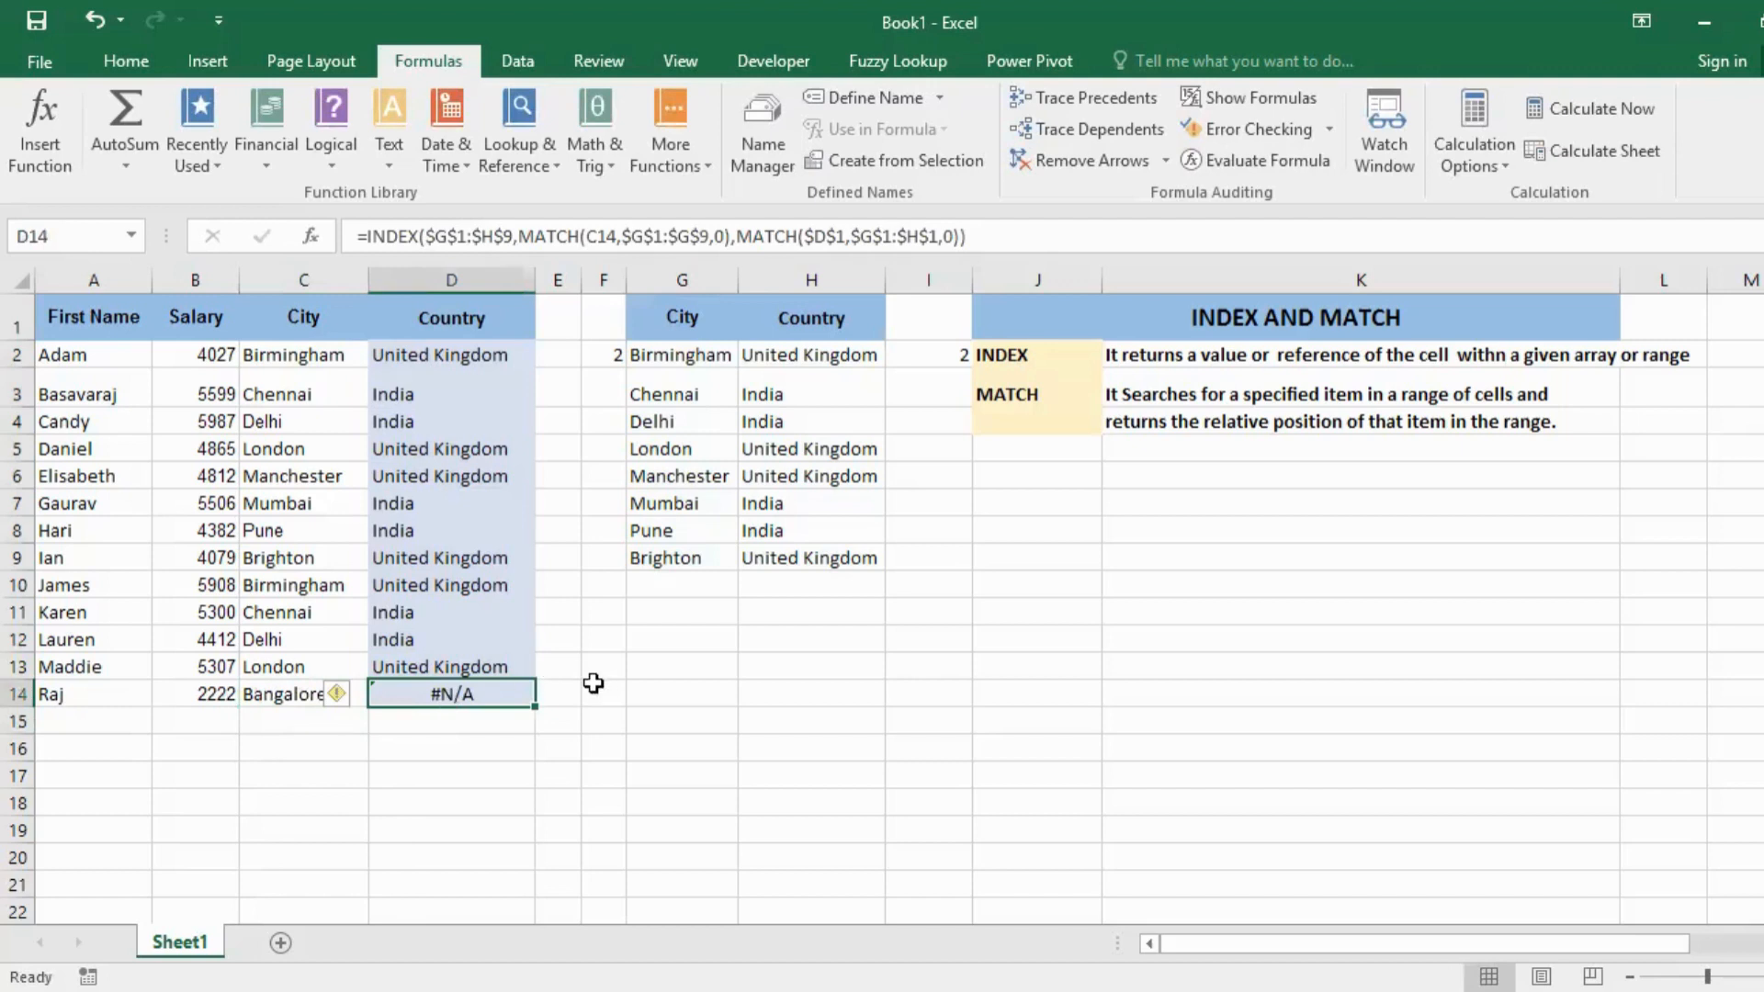
double_click(659, 310)
drag(659, 310, 696, 342)
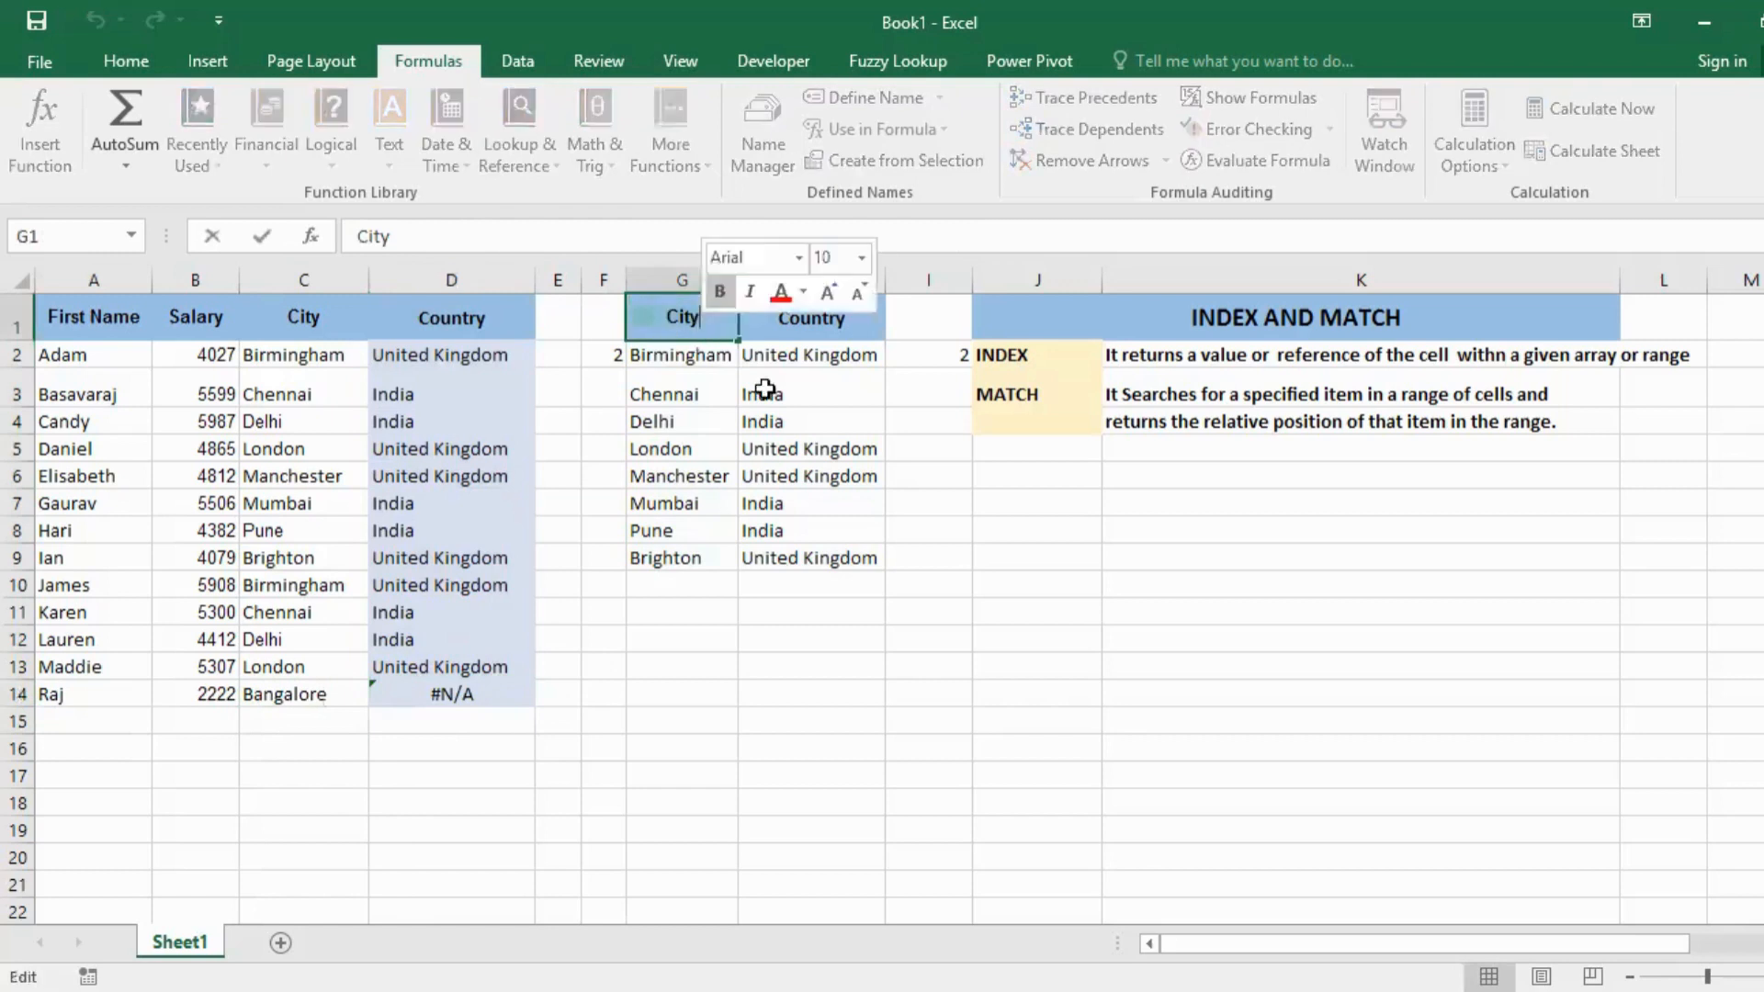
key(Escape)
click(811, 440)
click(663, 310)
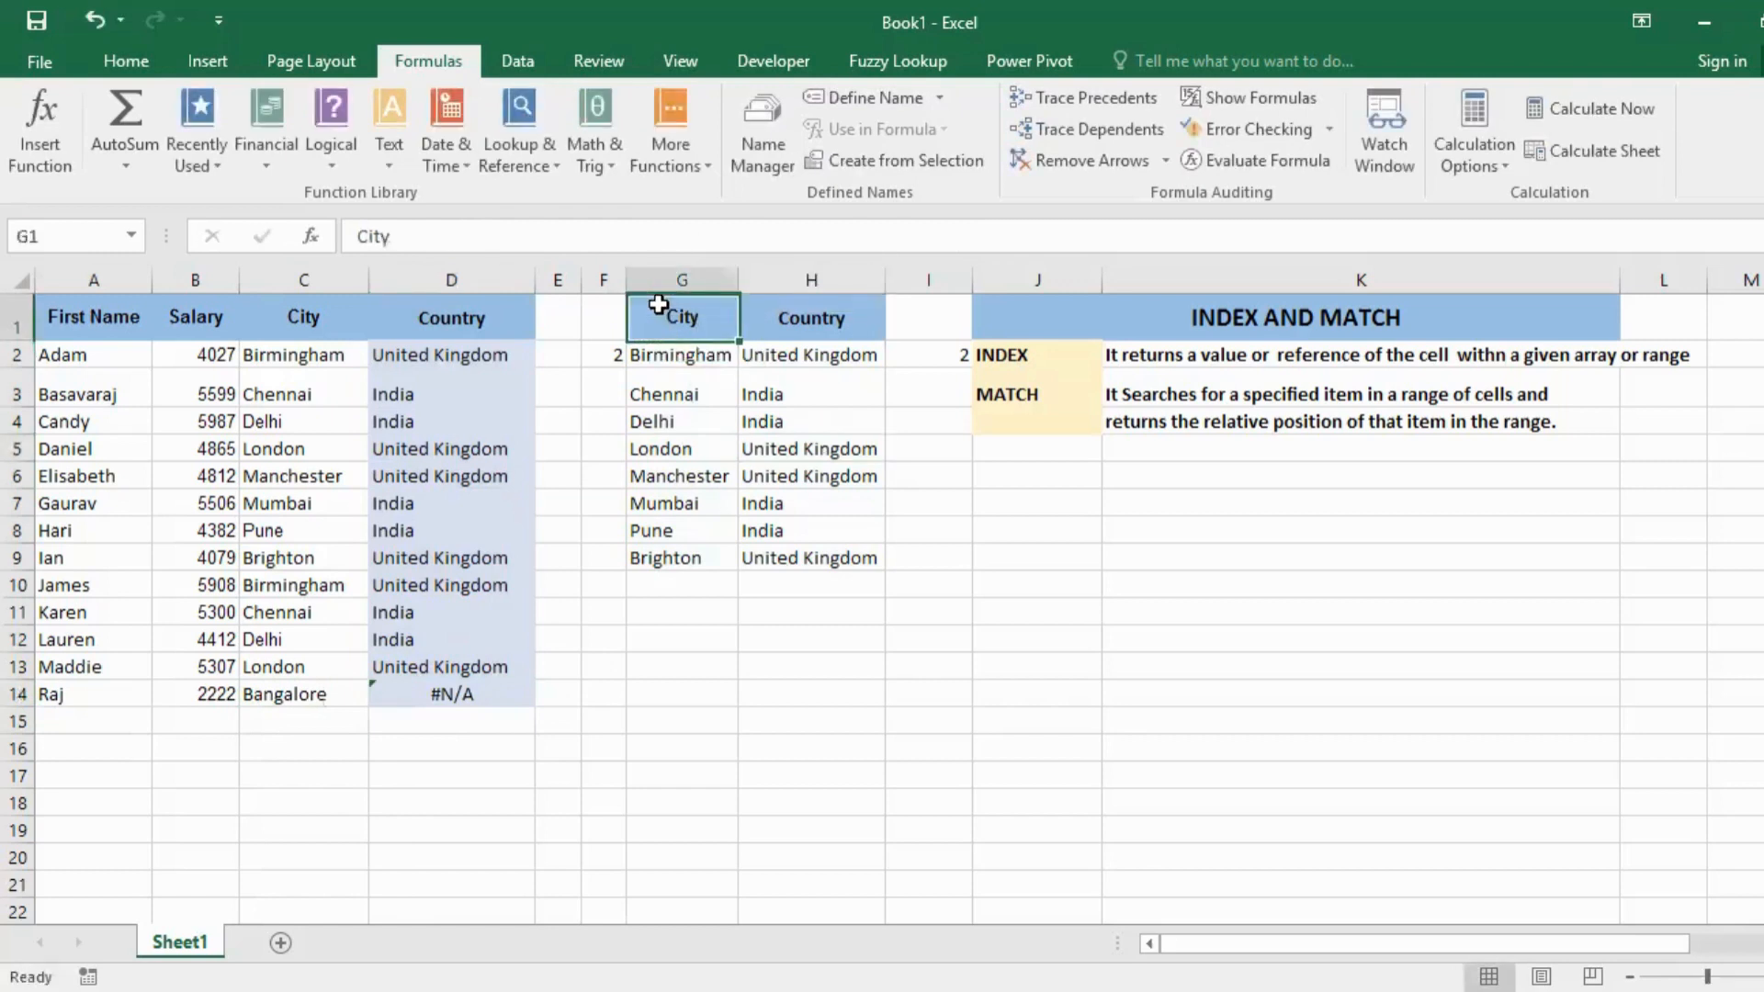
click(920, 579)
drag(682, 324, 802, 547)
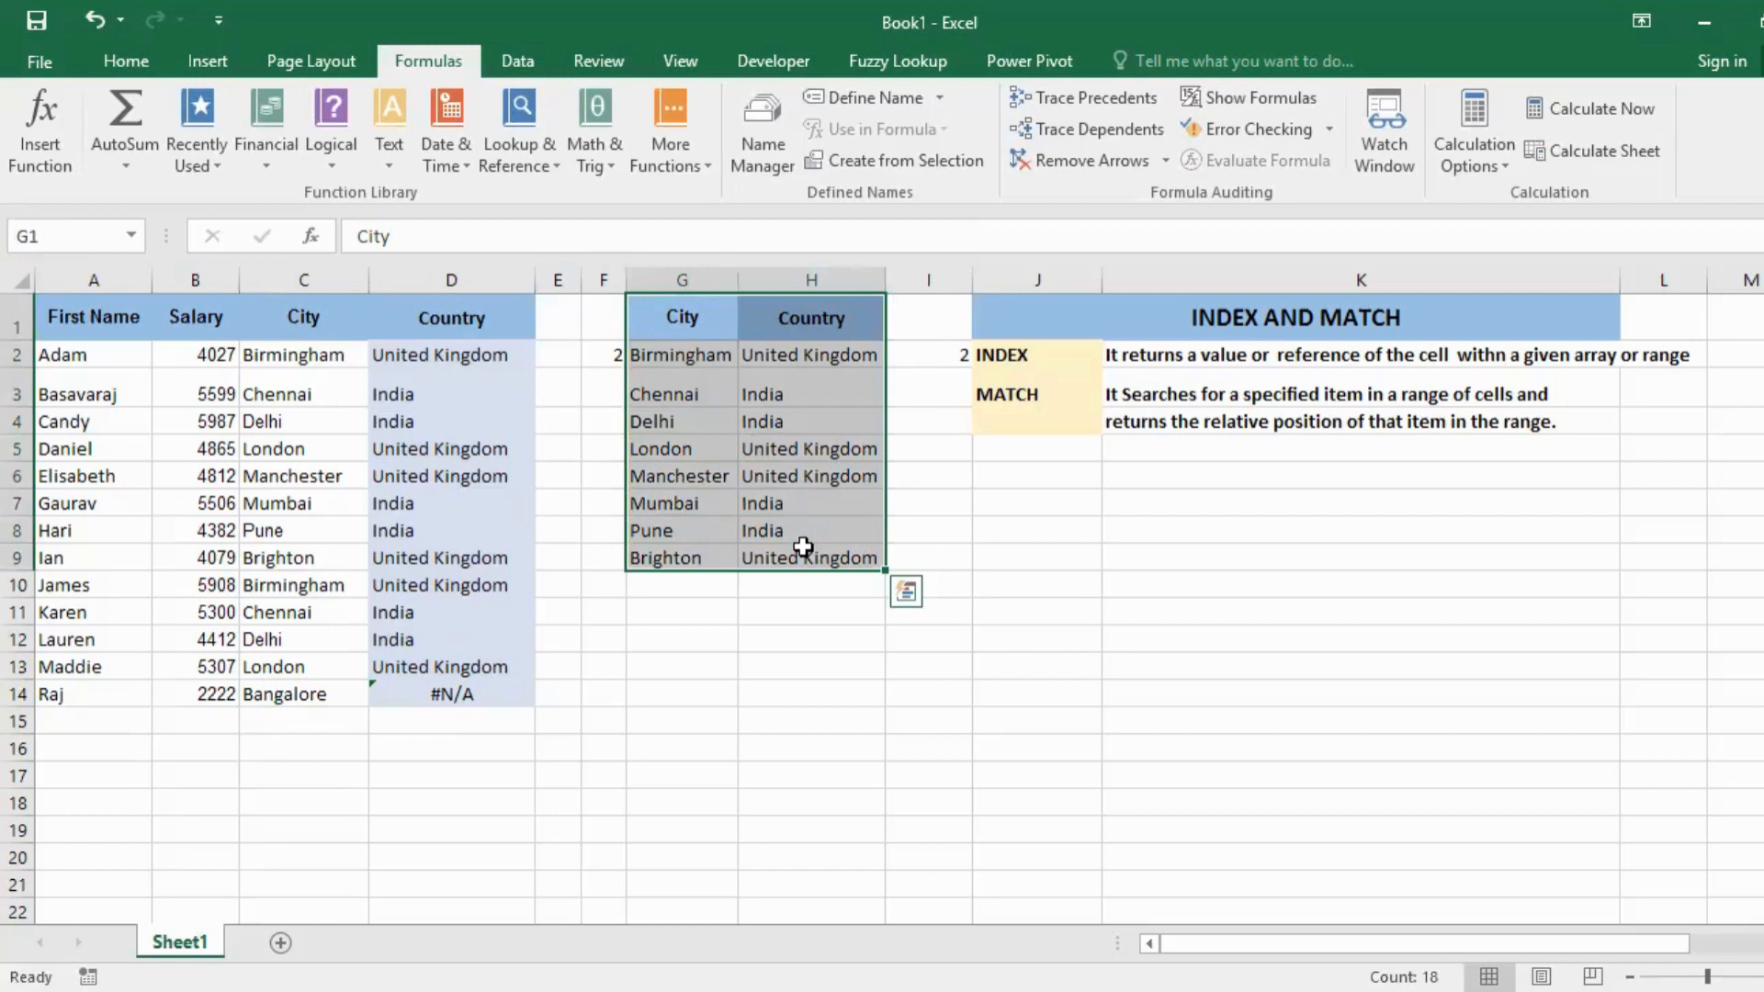
- Examine the Country formula and result in D14 and compare them with those in D13
click(442, 694)
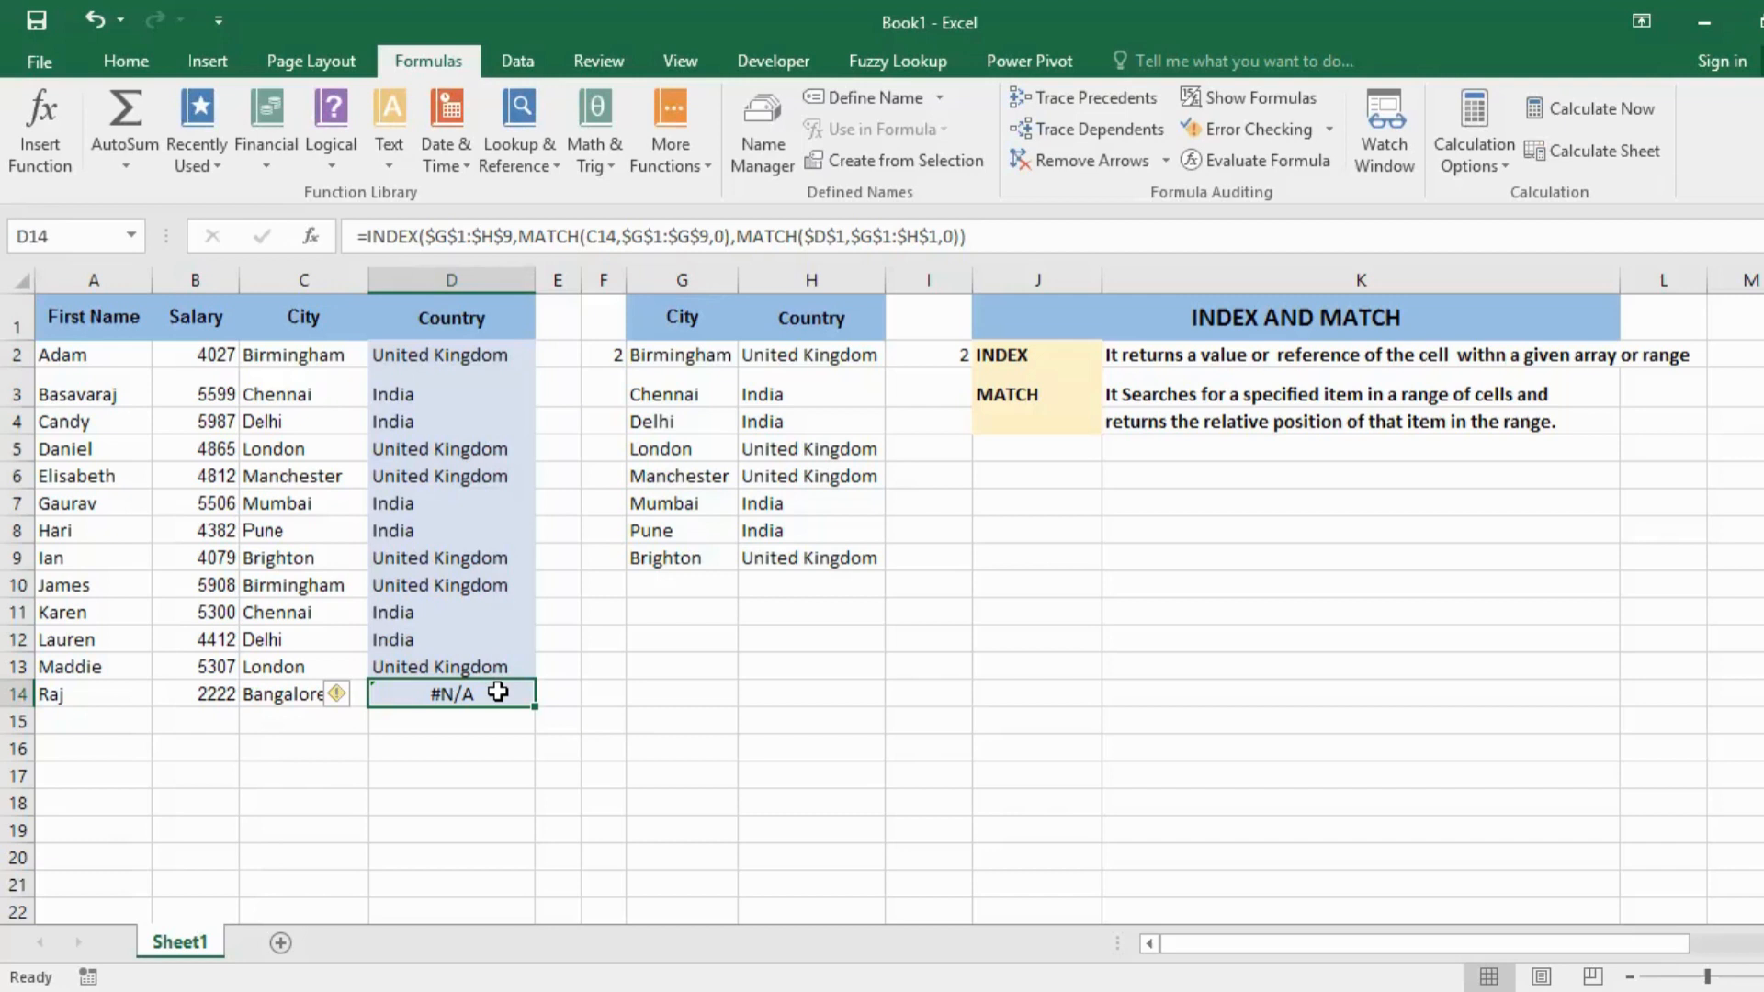
click(437, 726)
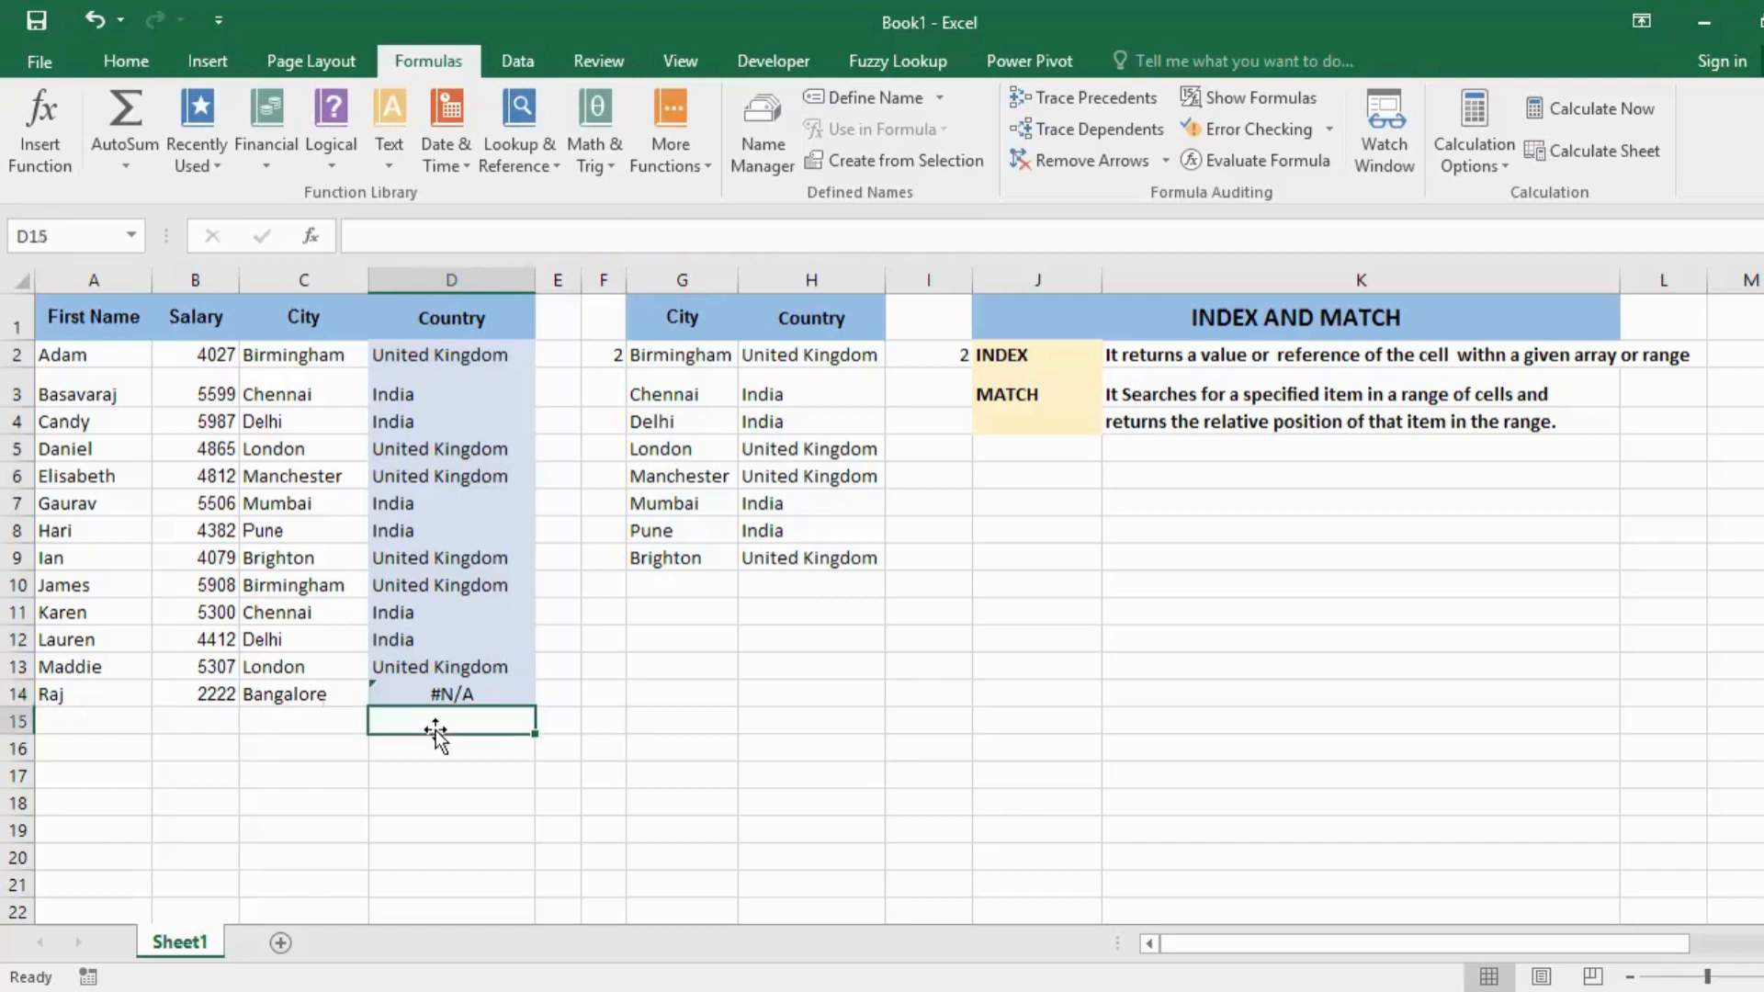
click(437, 695)
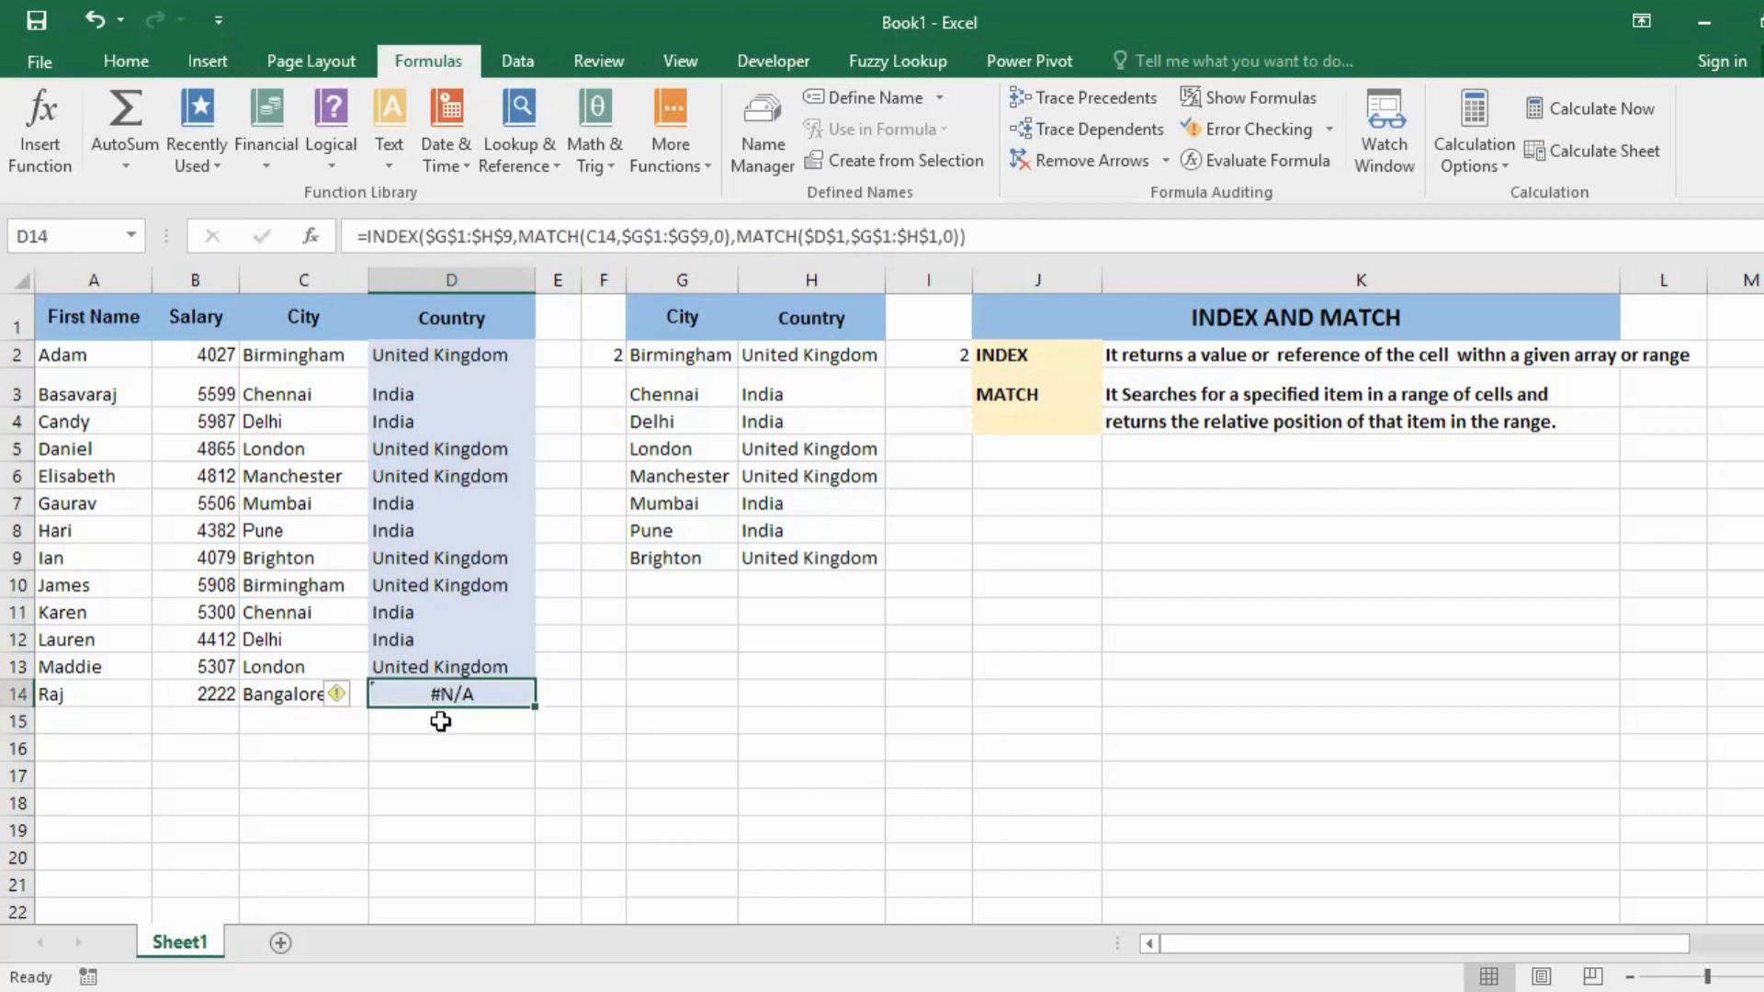
click(441, 721)
click(441, 693)
click(710, 805)
click(425, 669)
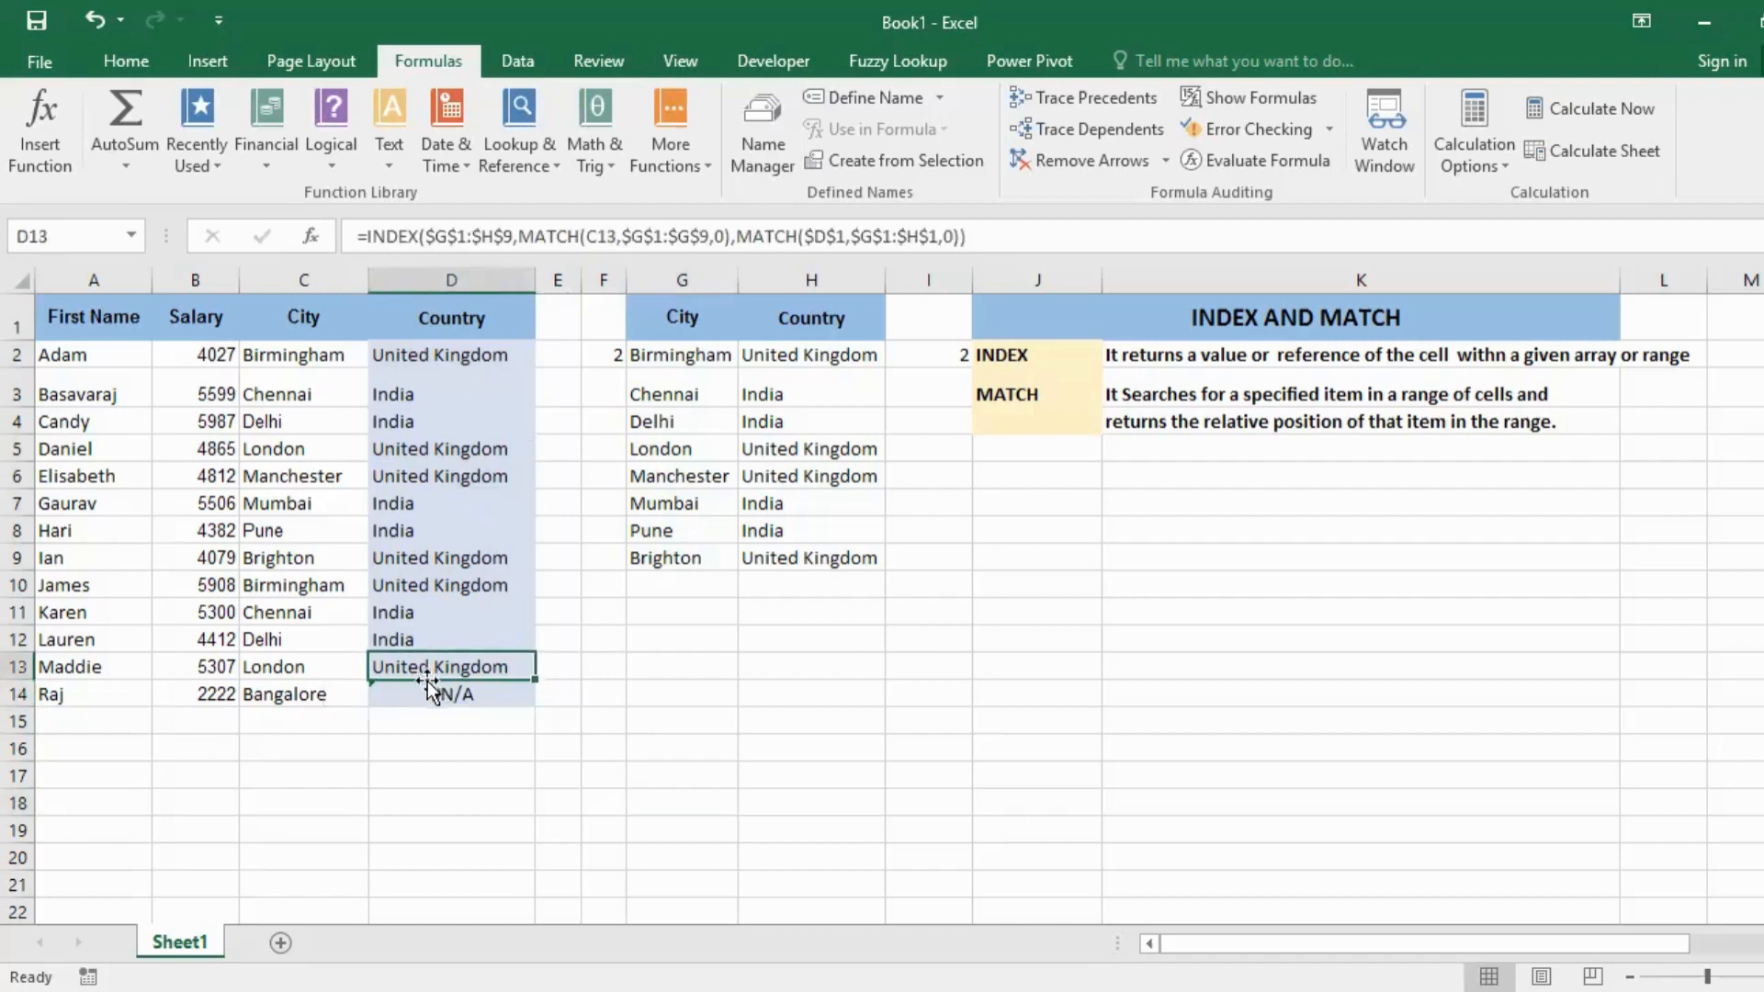
click(439, 690)
- Wrap the INDEX and MATCH formula in D2 in an IFERROR function
click(508, 346)
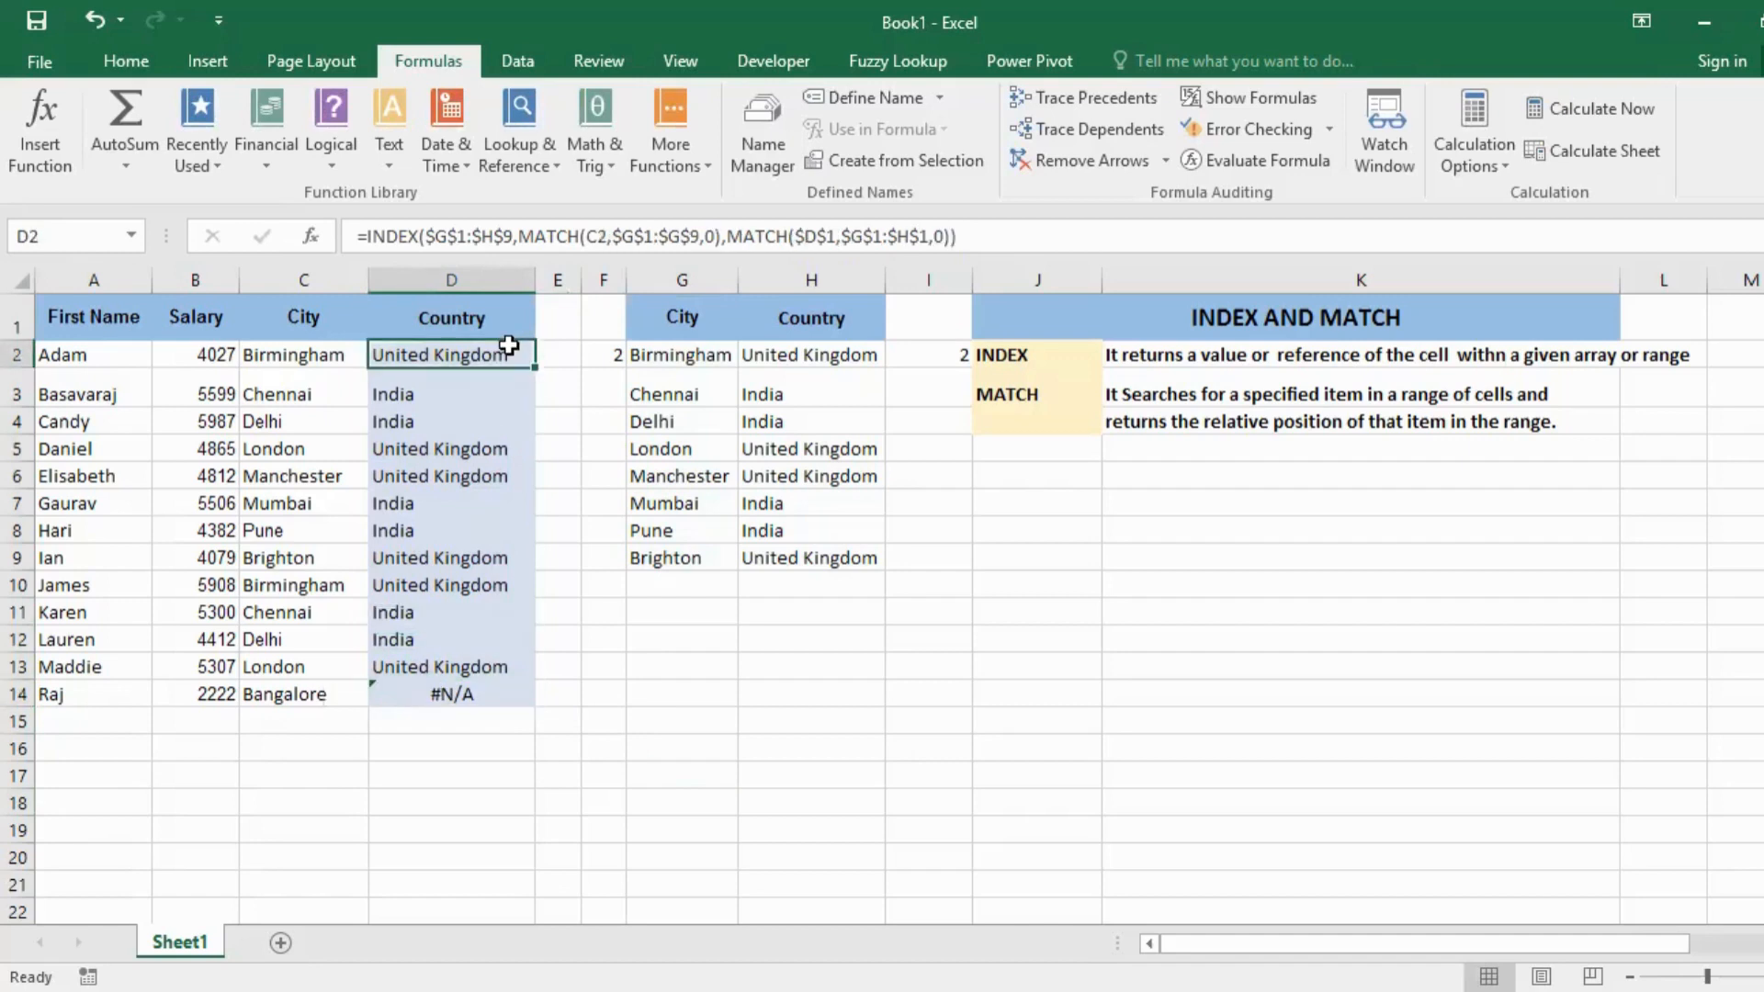
click(368, 236)
text(I)
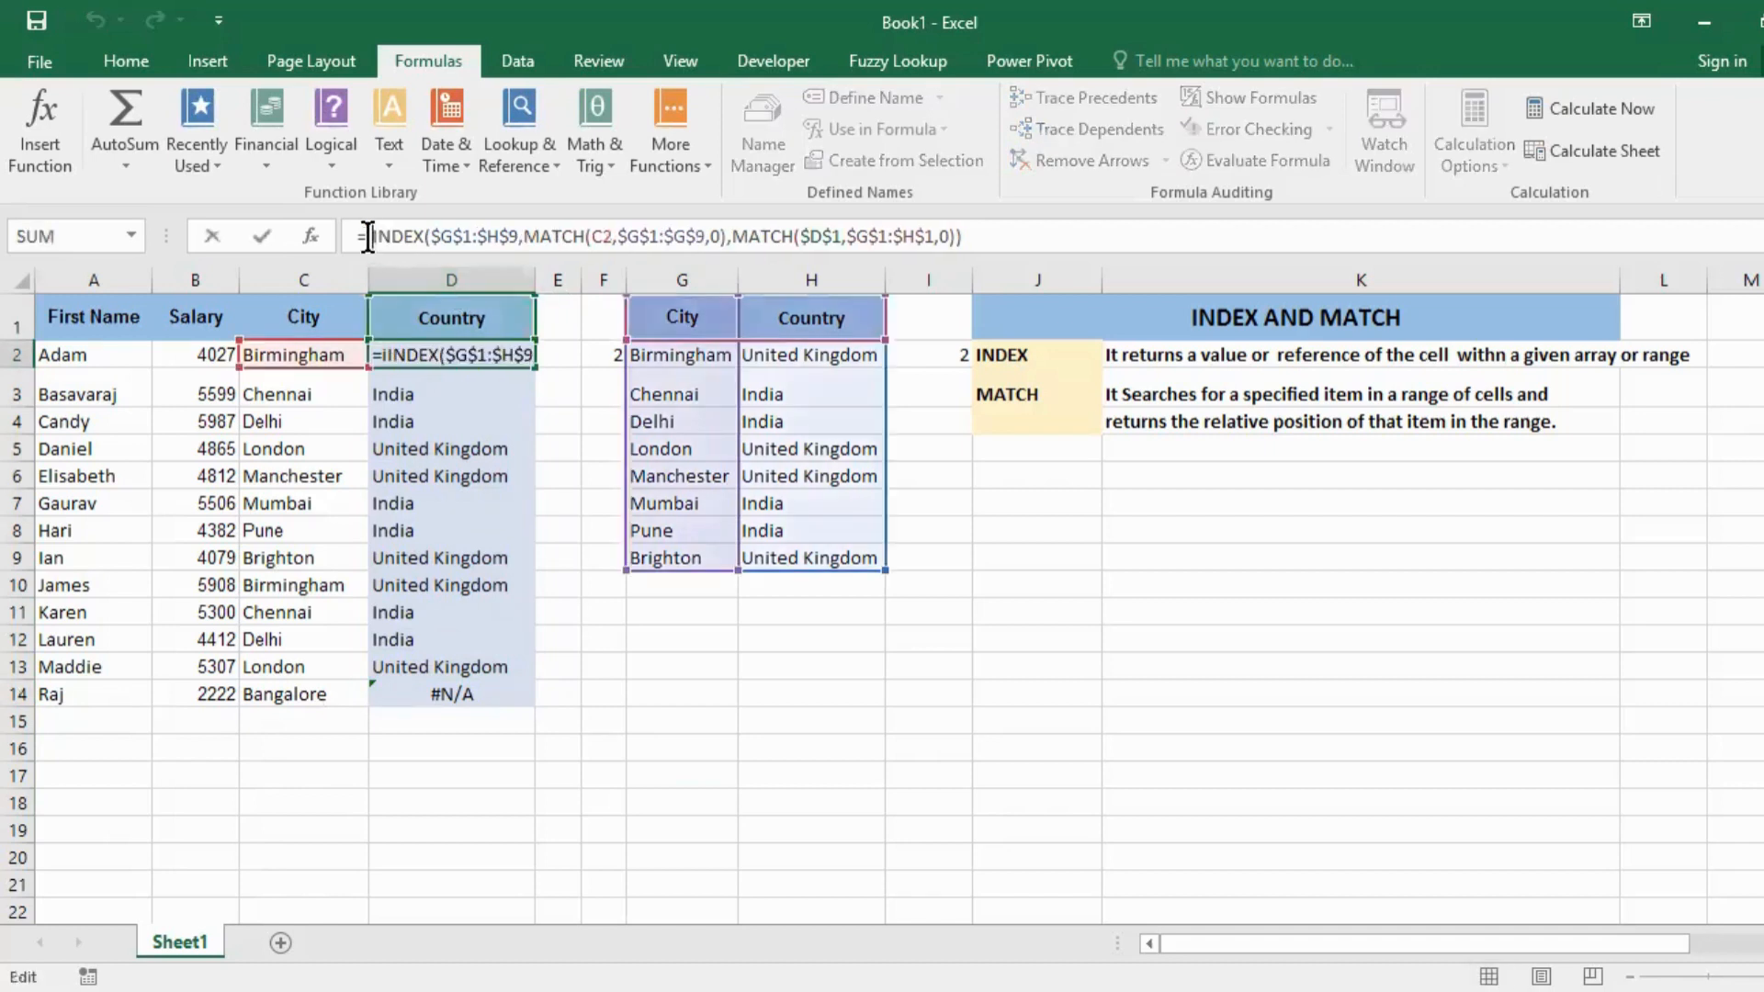
text(f)
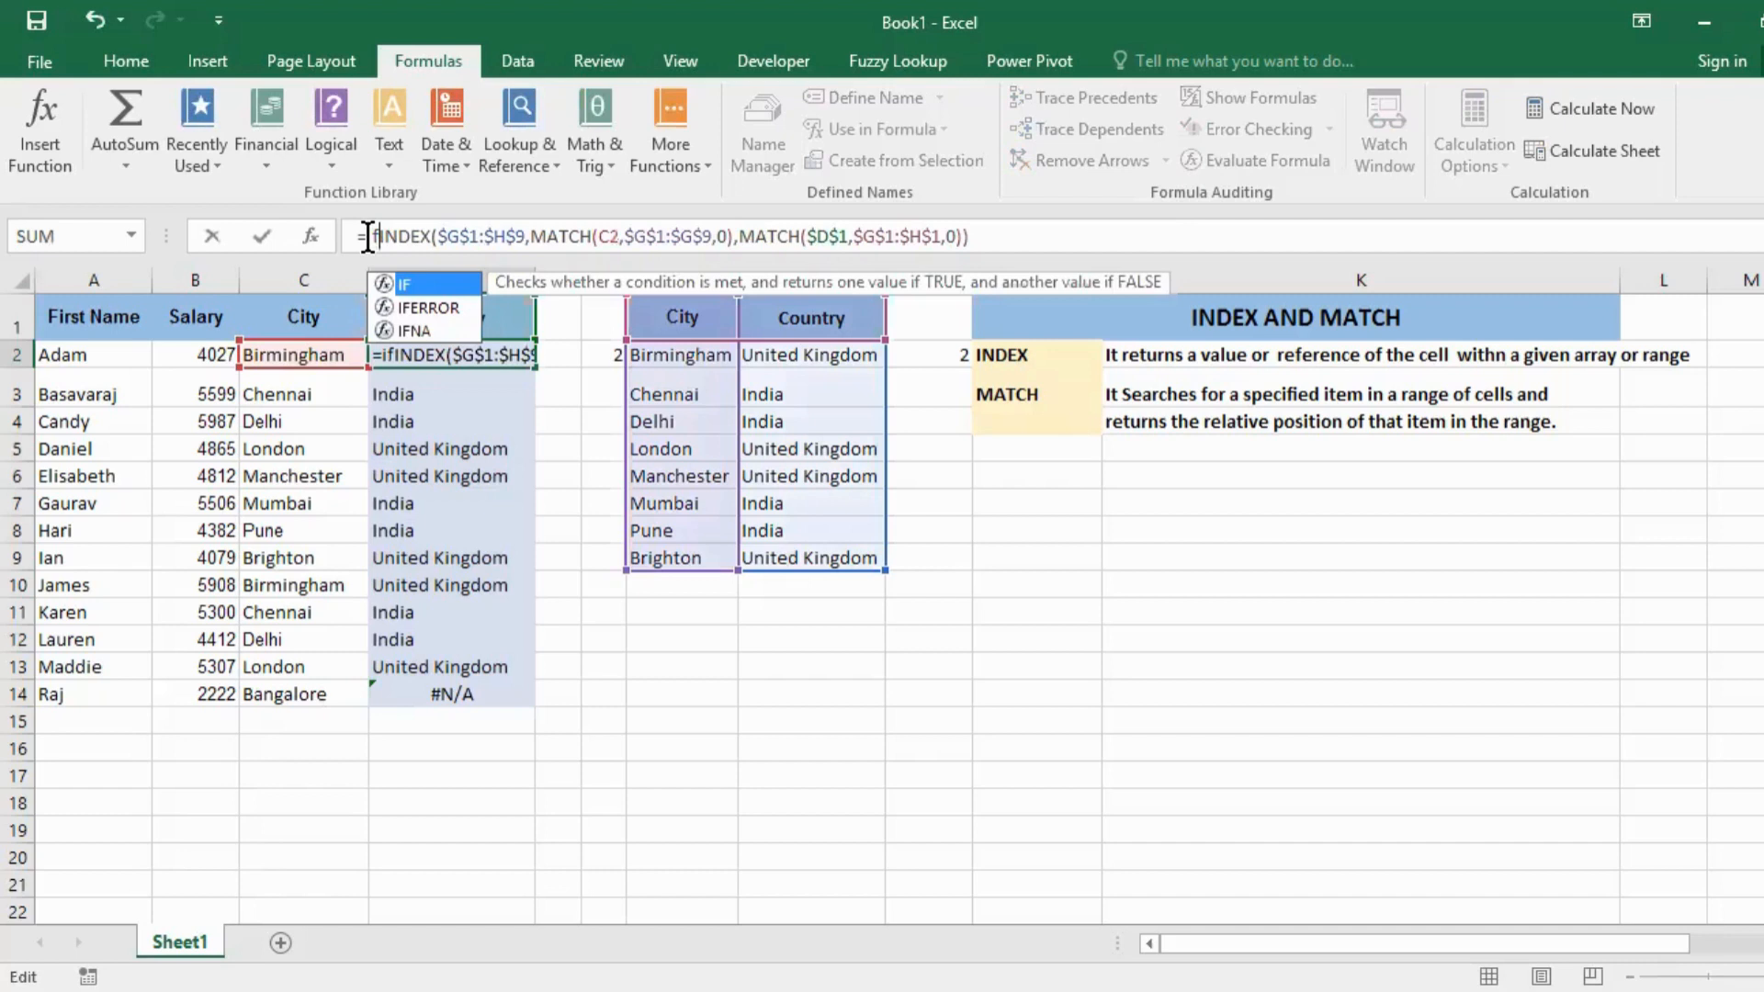
key(Down)
key(Tab)
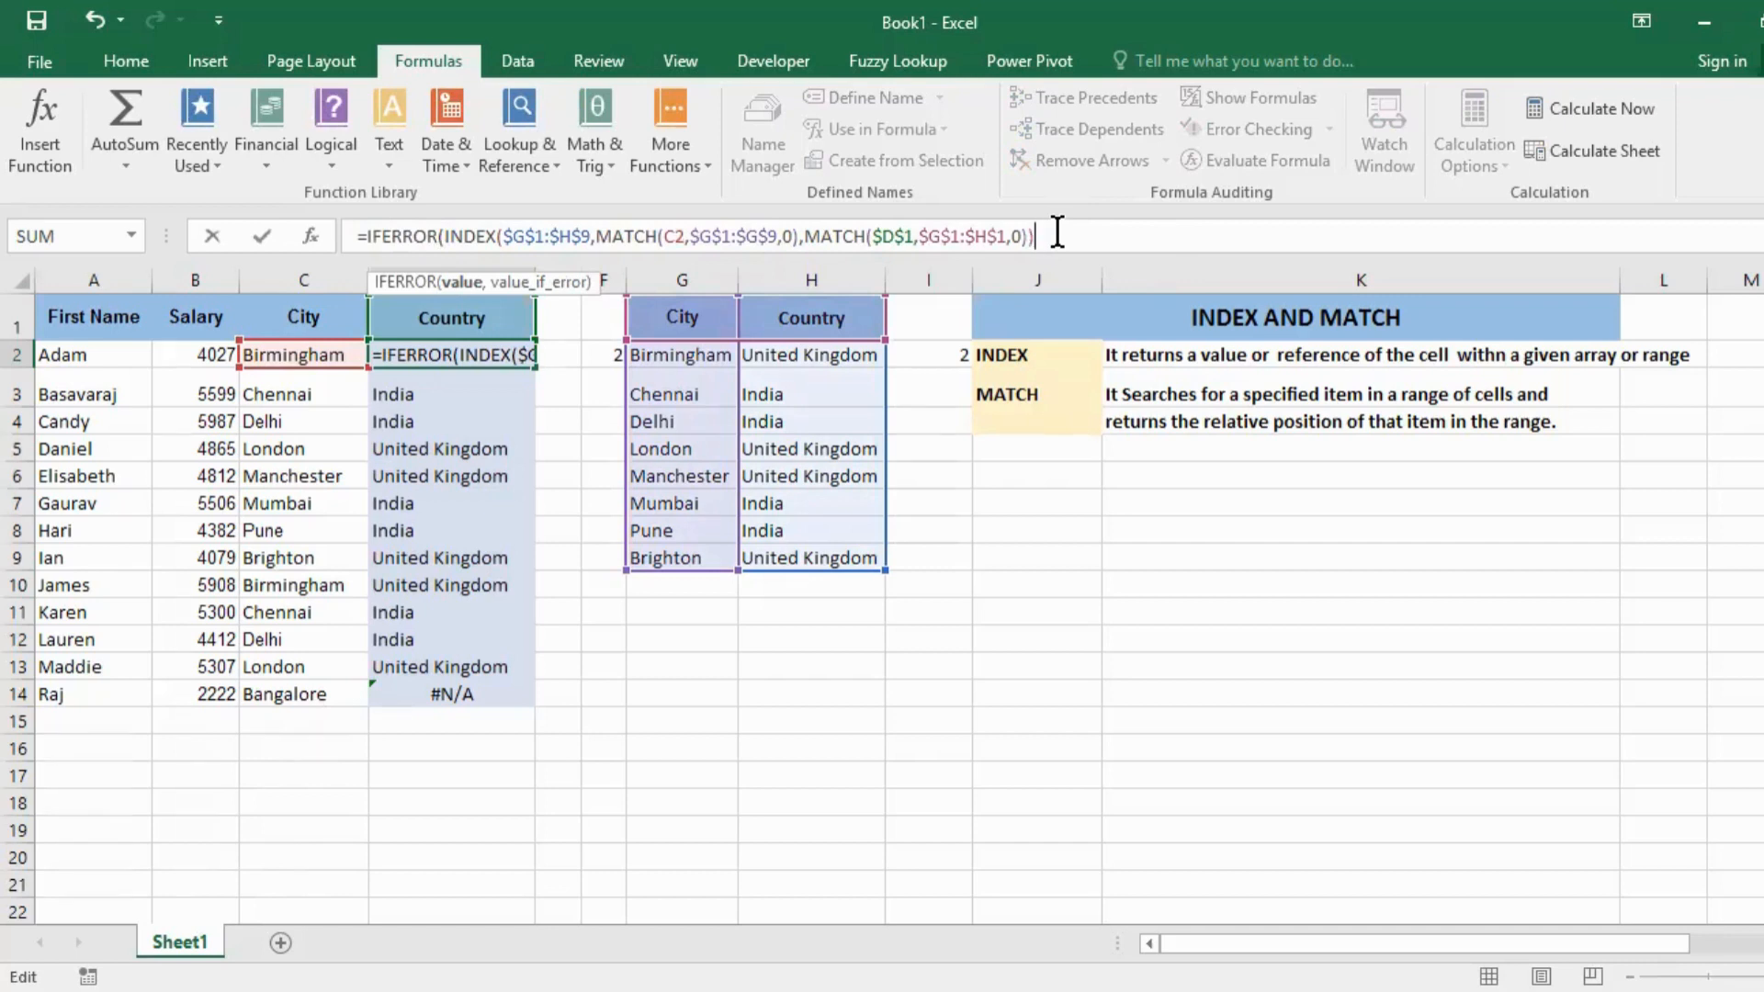
- Add "Country Not available" as the value_if_error argument of the IFERROR formula in D2
text(,")
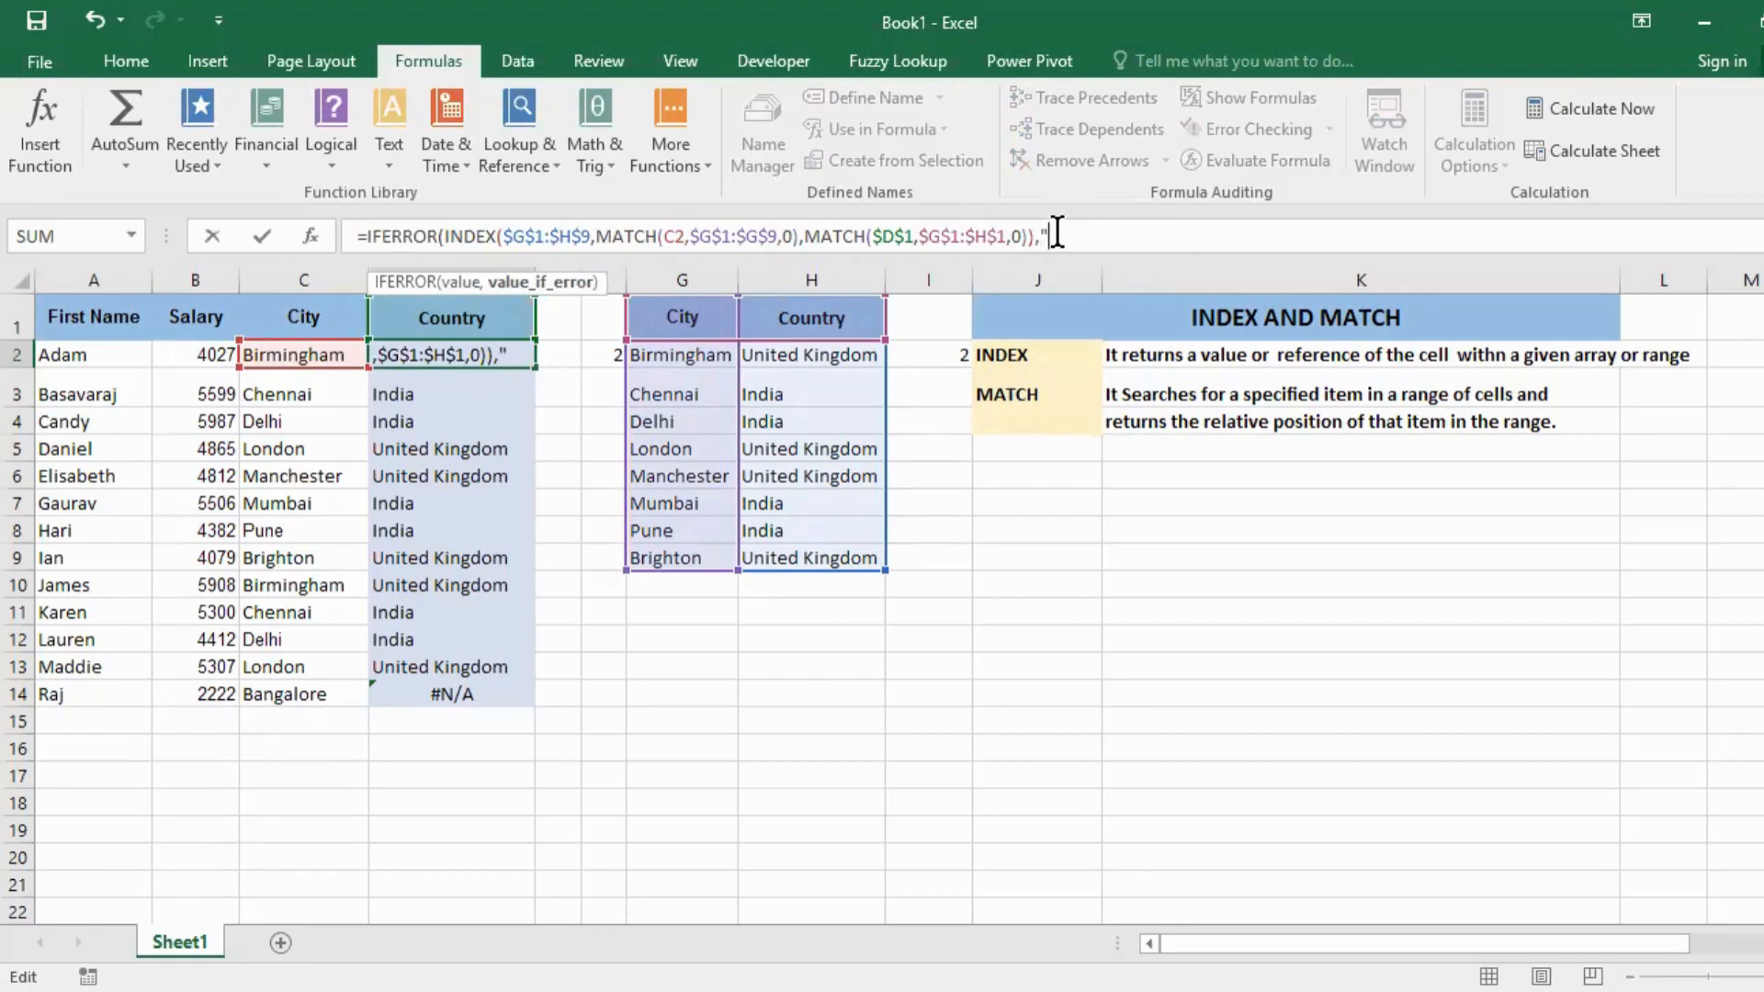
text(Country)
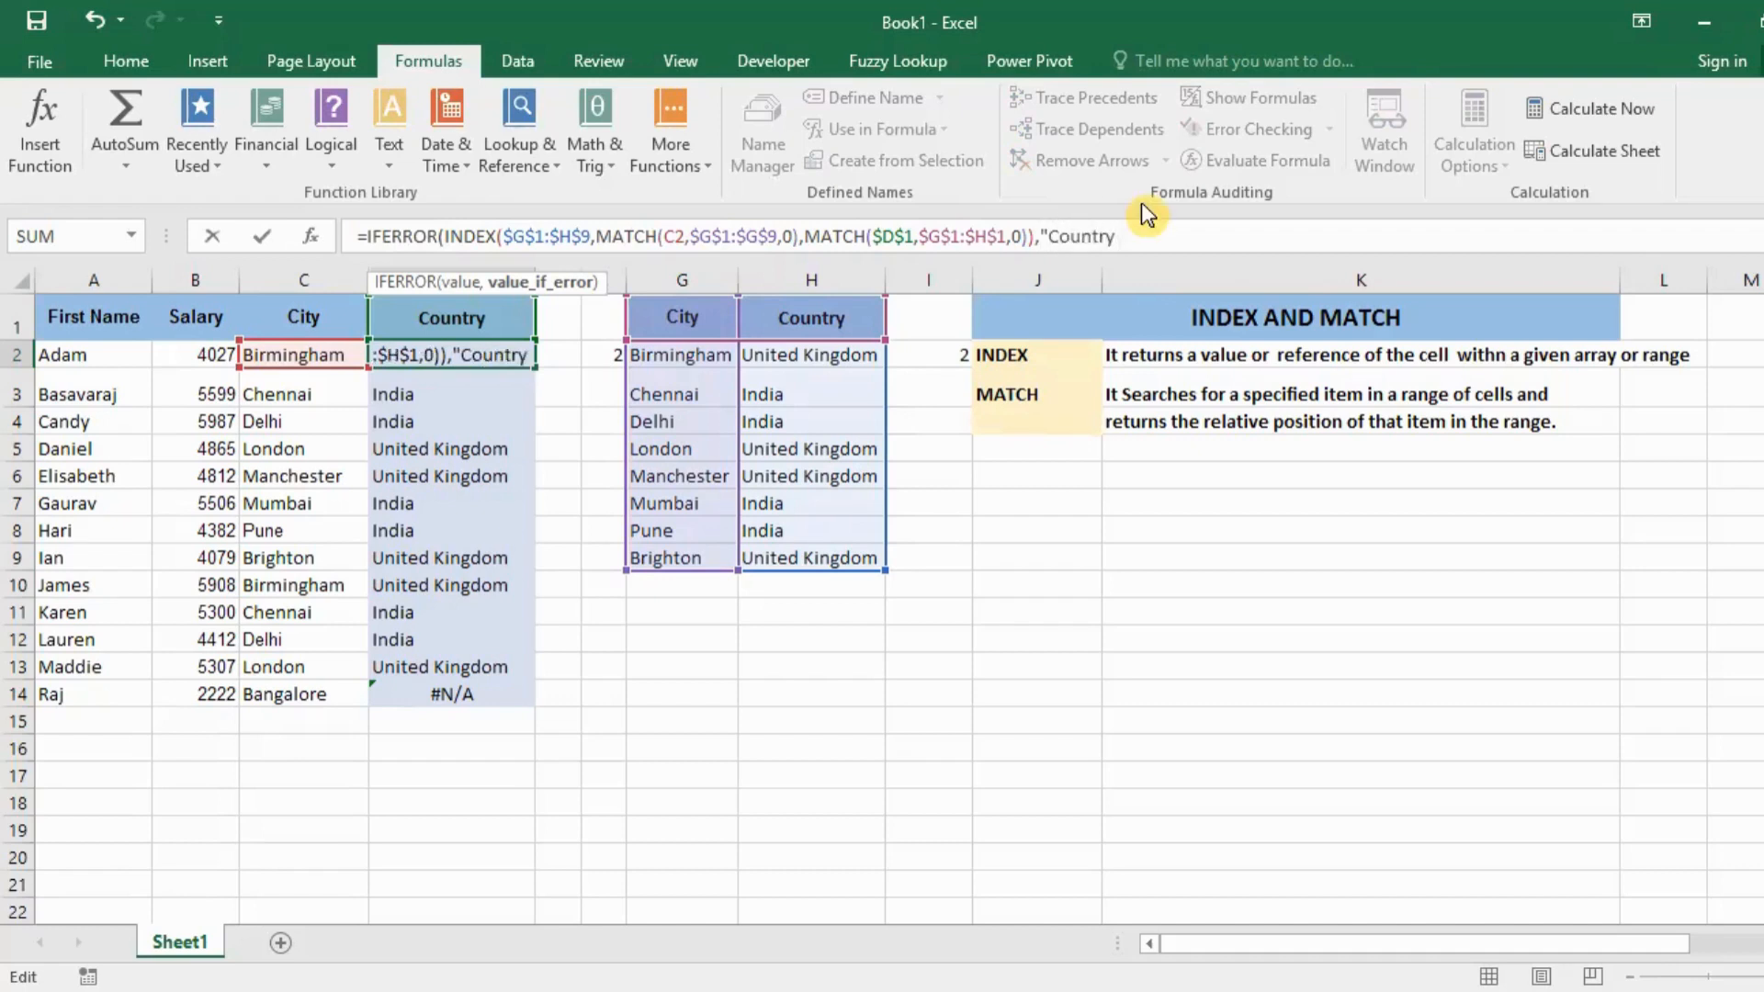
text( Not Found)
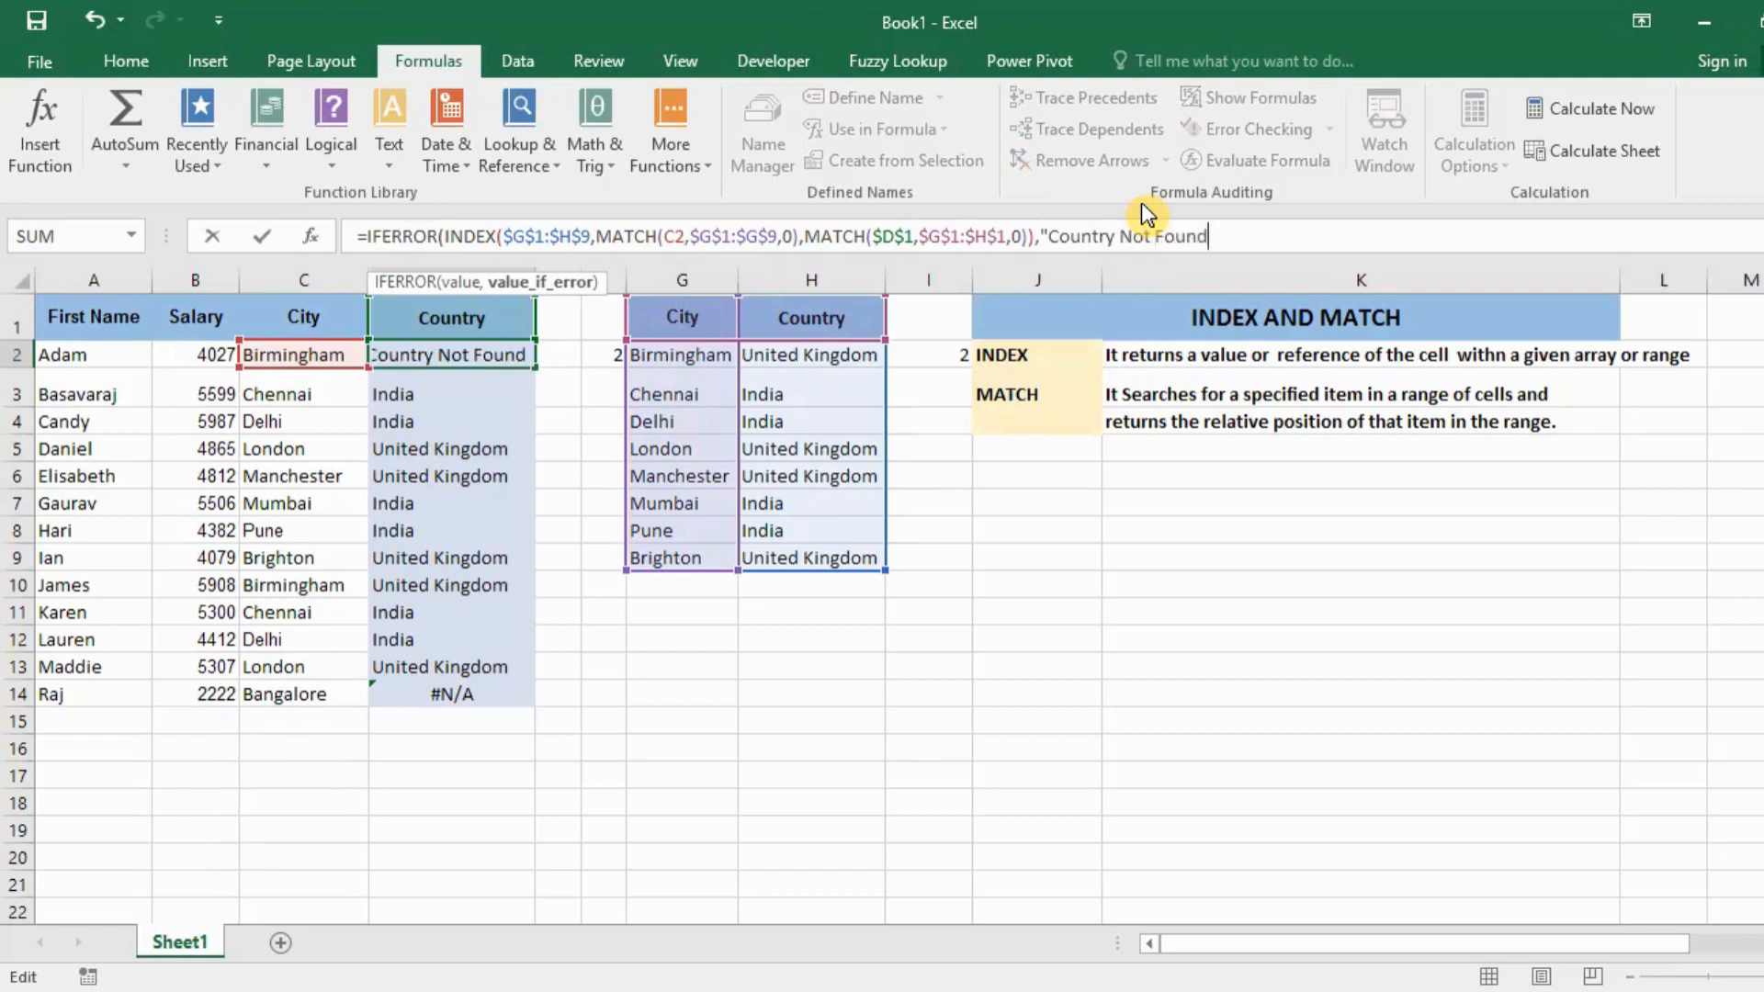
key(BackSpace)
key(BackSpace)
key(BackSpace)
key(BackSpace)
key(BackSpace)
key(BackSpace)
key(BackSpace)
key(BackSpace)
key(BackSpace)
text(Not available")
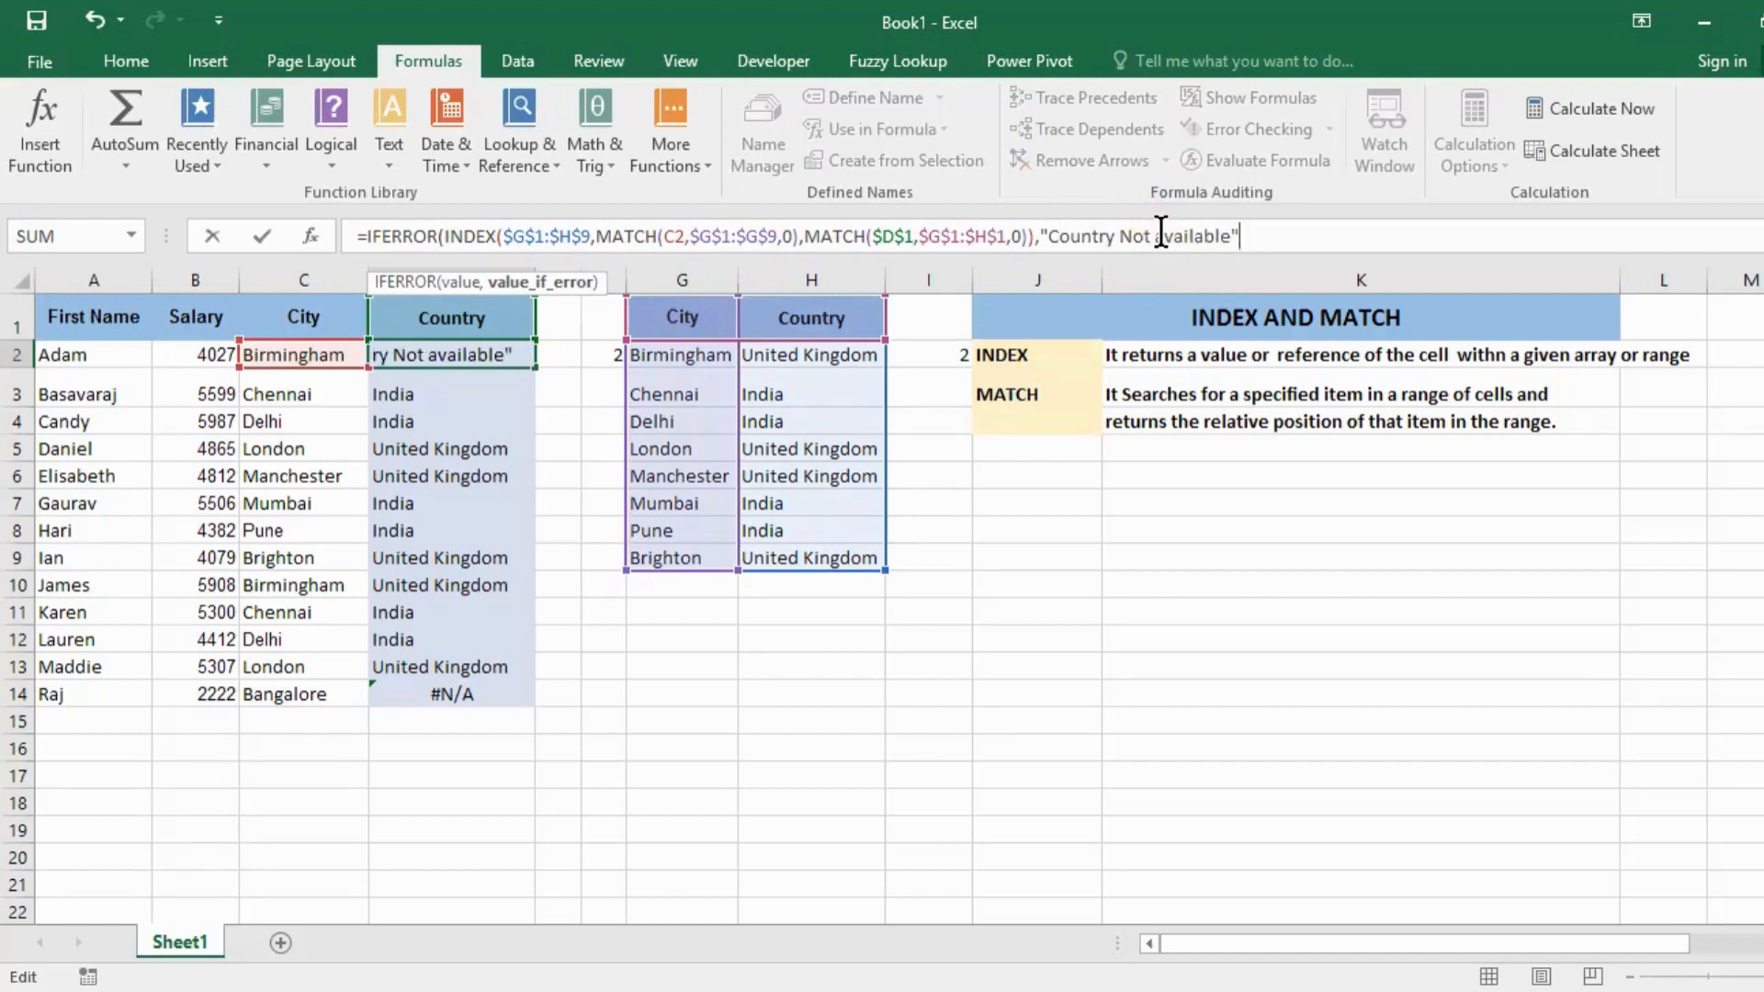
- Capitalize the fallback text in D2 as "Country Not Available", then close and enter the IFERROR formula
click(1161, 236)
key(BackSpace)
text(A)
click(1251, 234)
text())
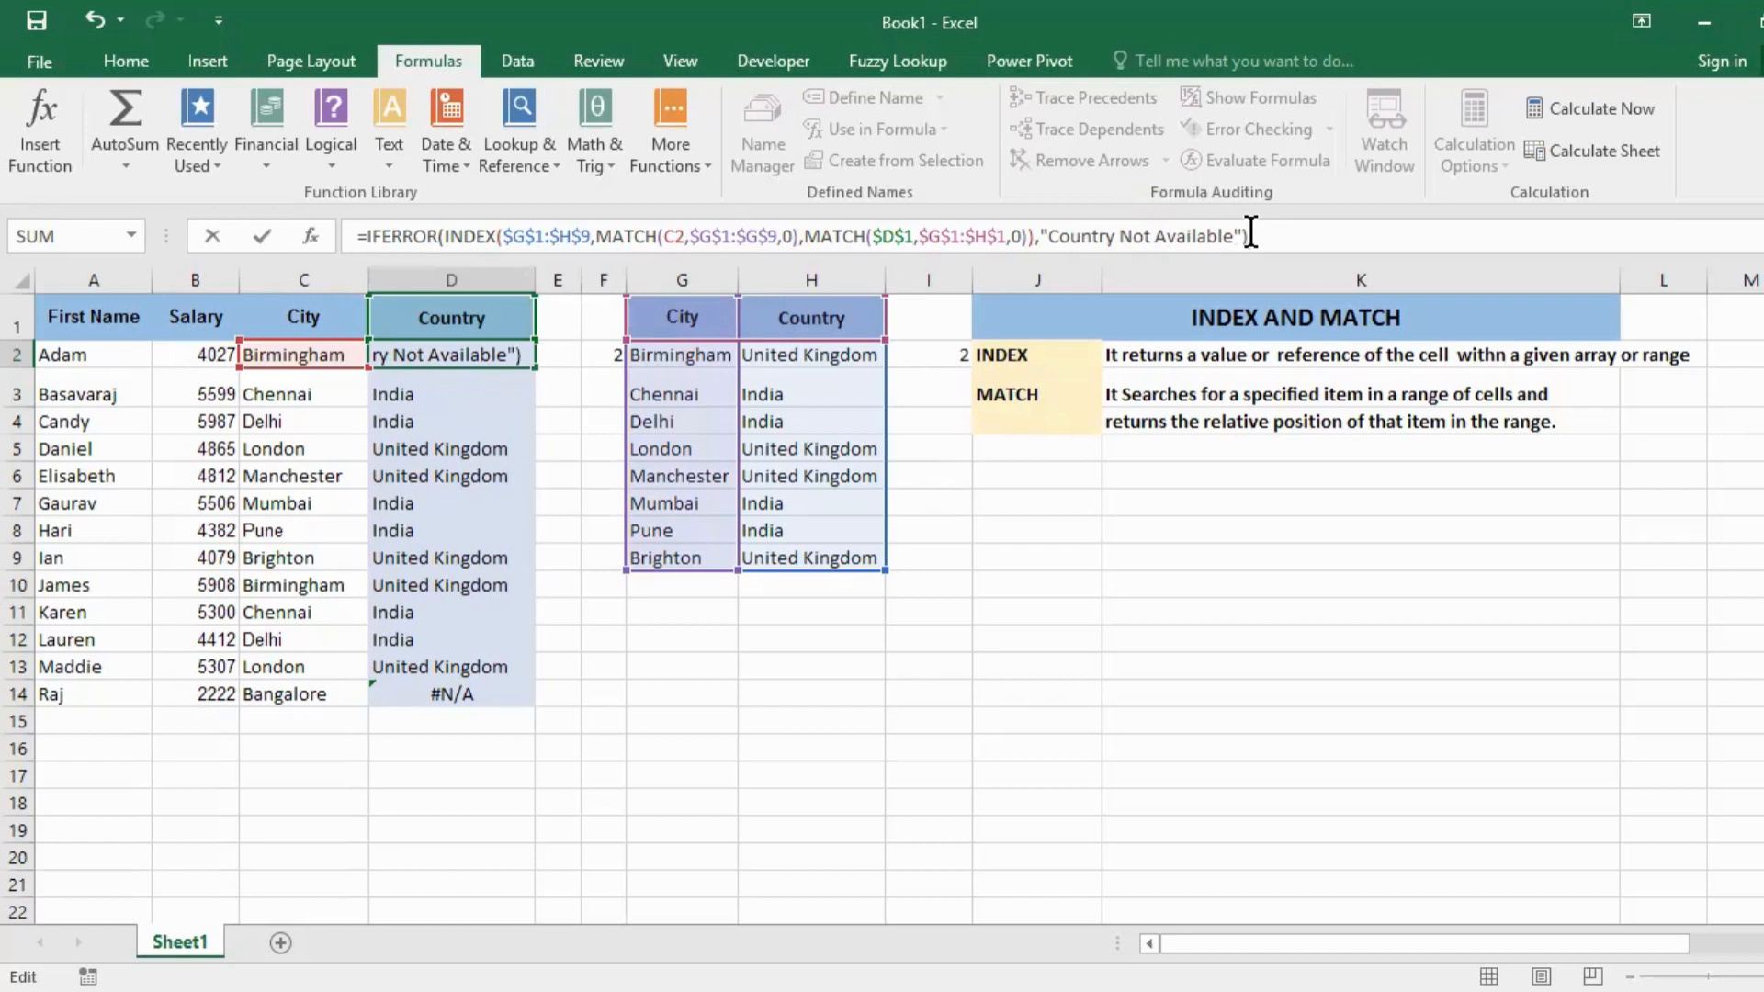
key(Return)
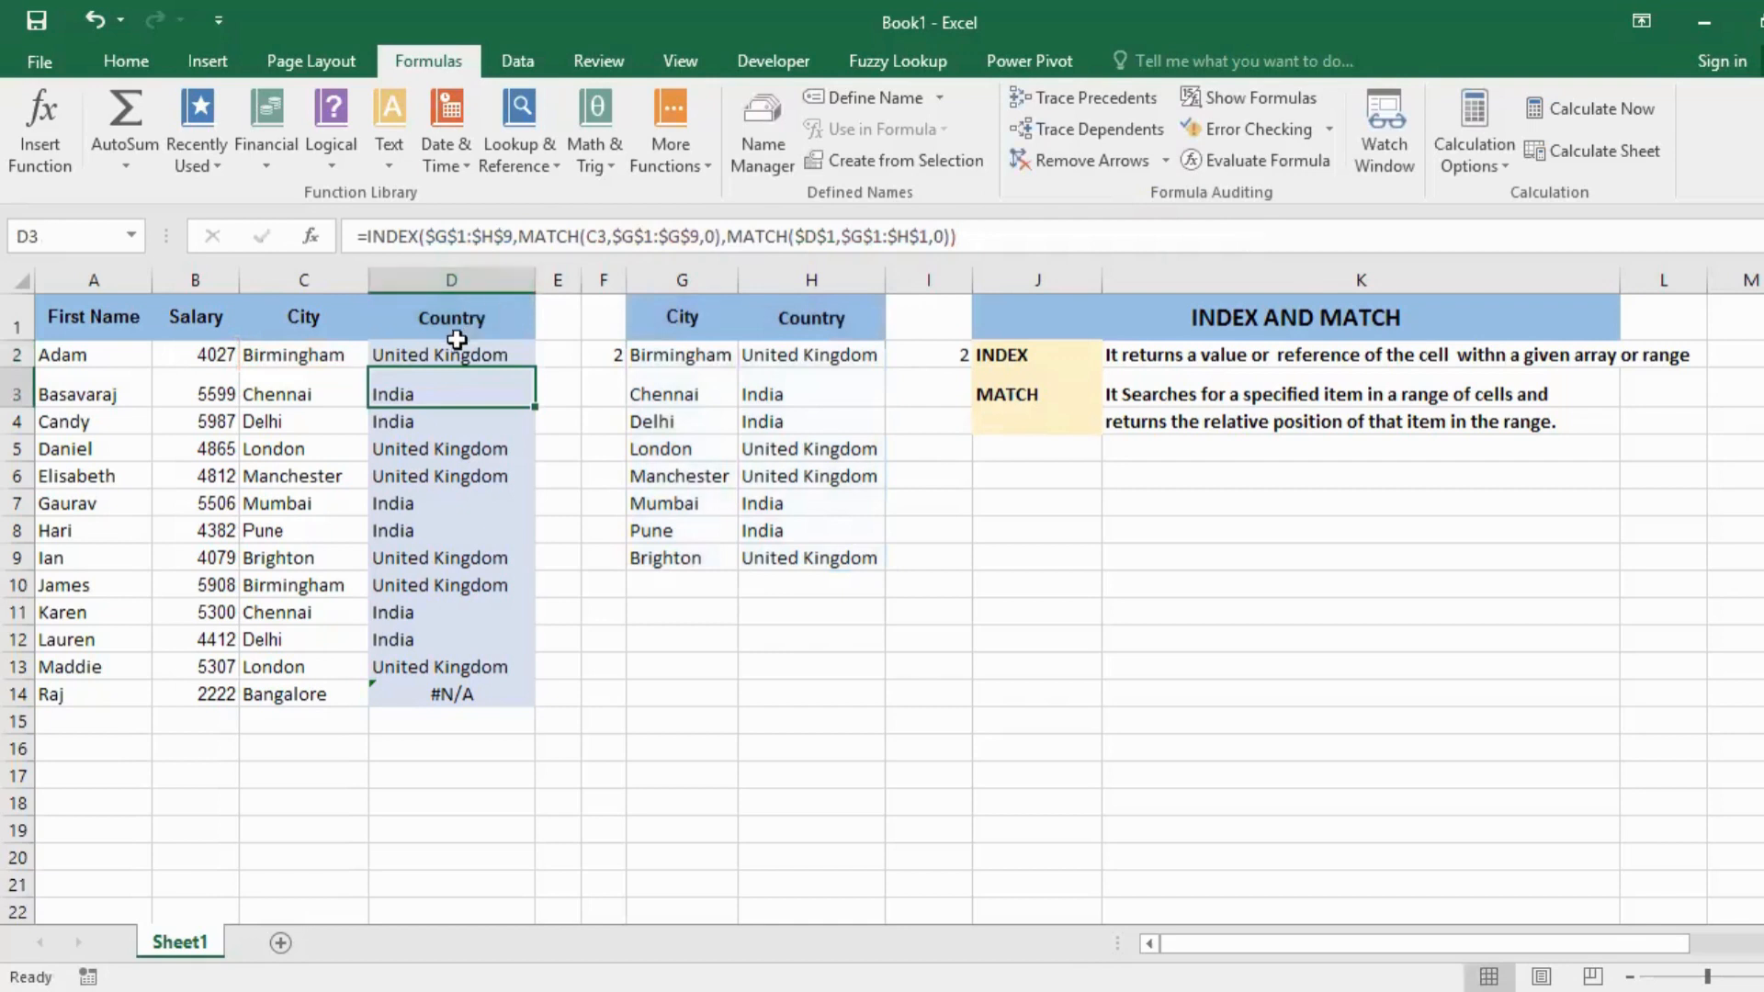
- Fill the IFERROR formula from D2 down to D14 and fit column D's width to its contents
drag(457, 349, 462, 697)
key(ctrl+d)
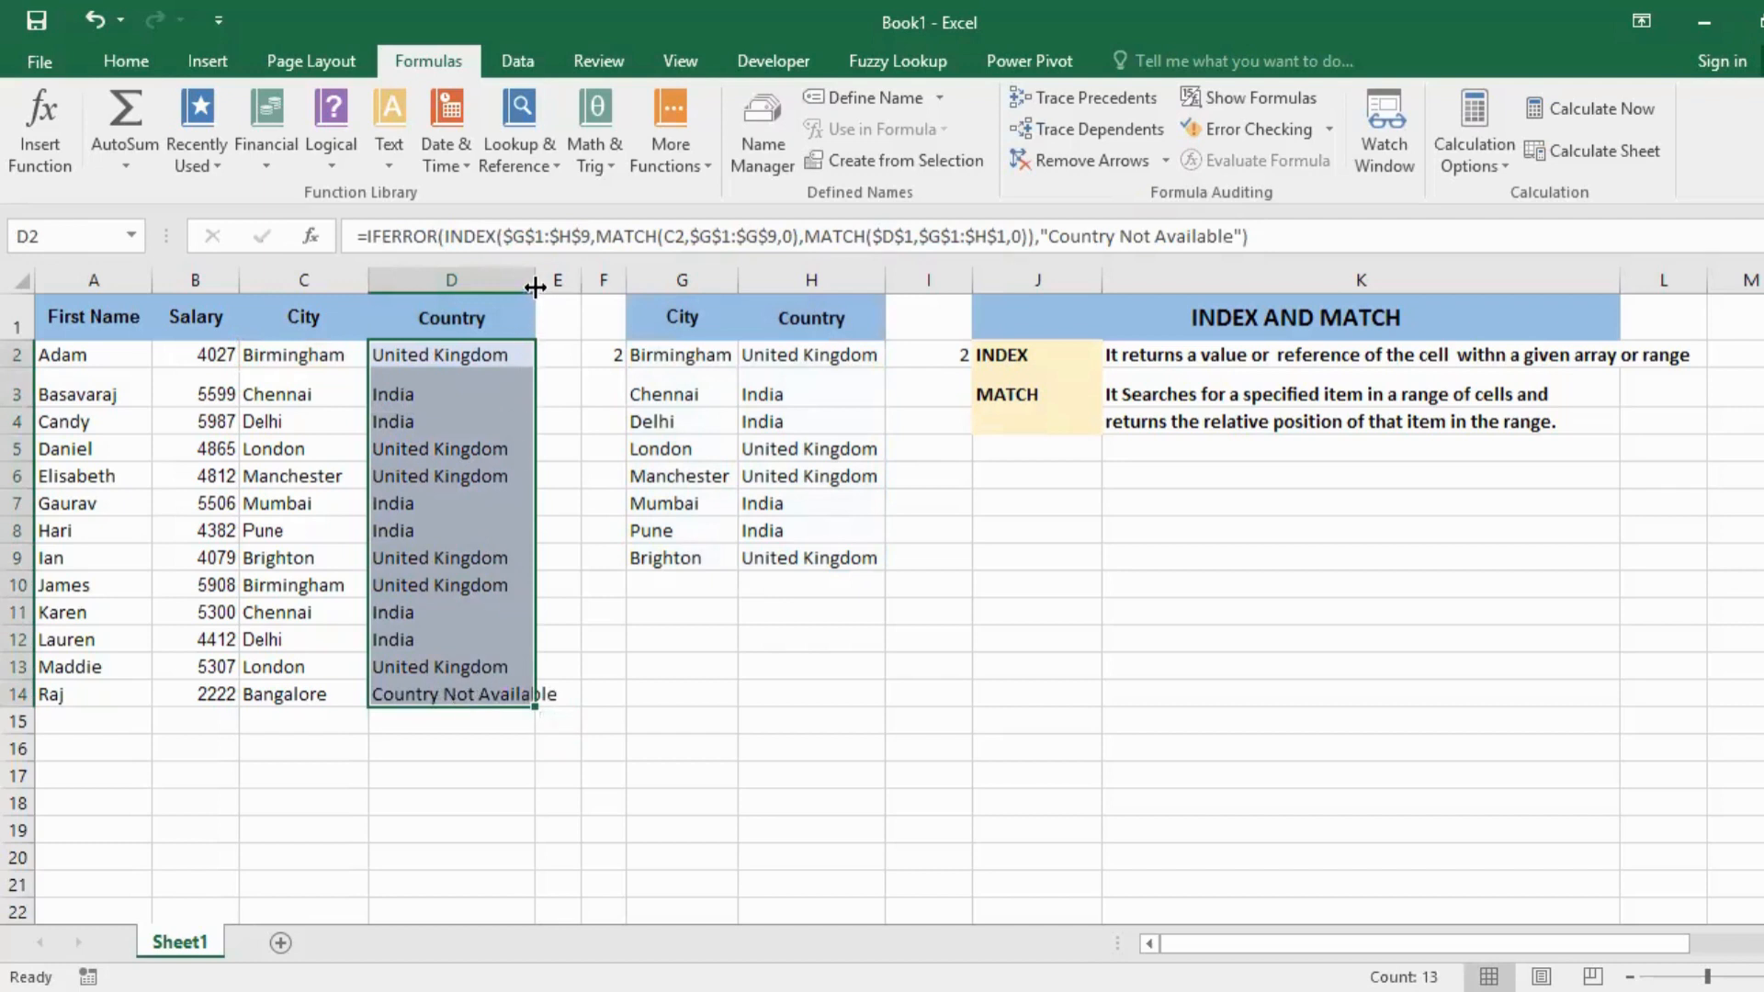
double_click(536, 287)
- Format the fallback result in D14 with a pale yellow fill and bold text
click(452, 694)
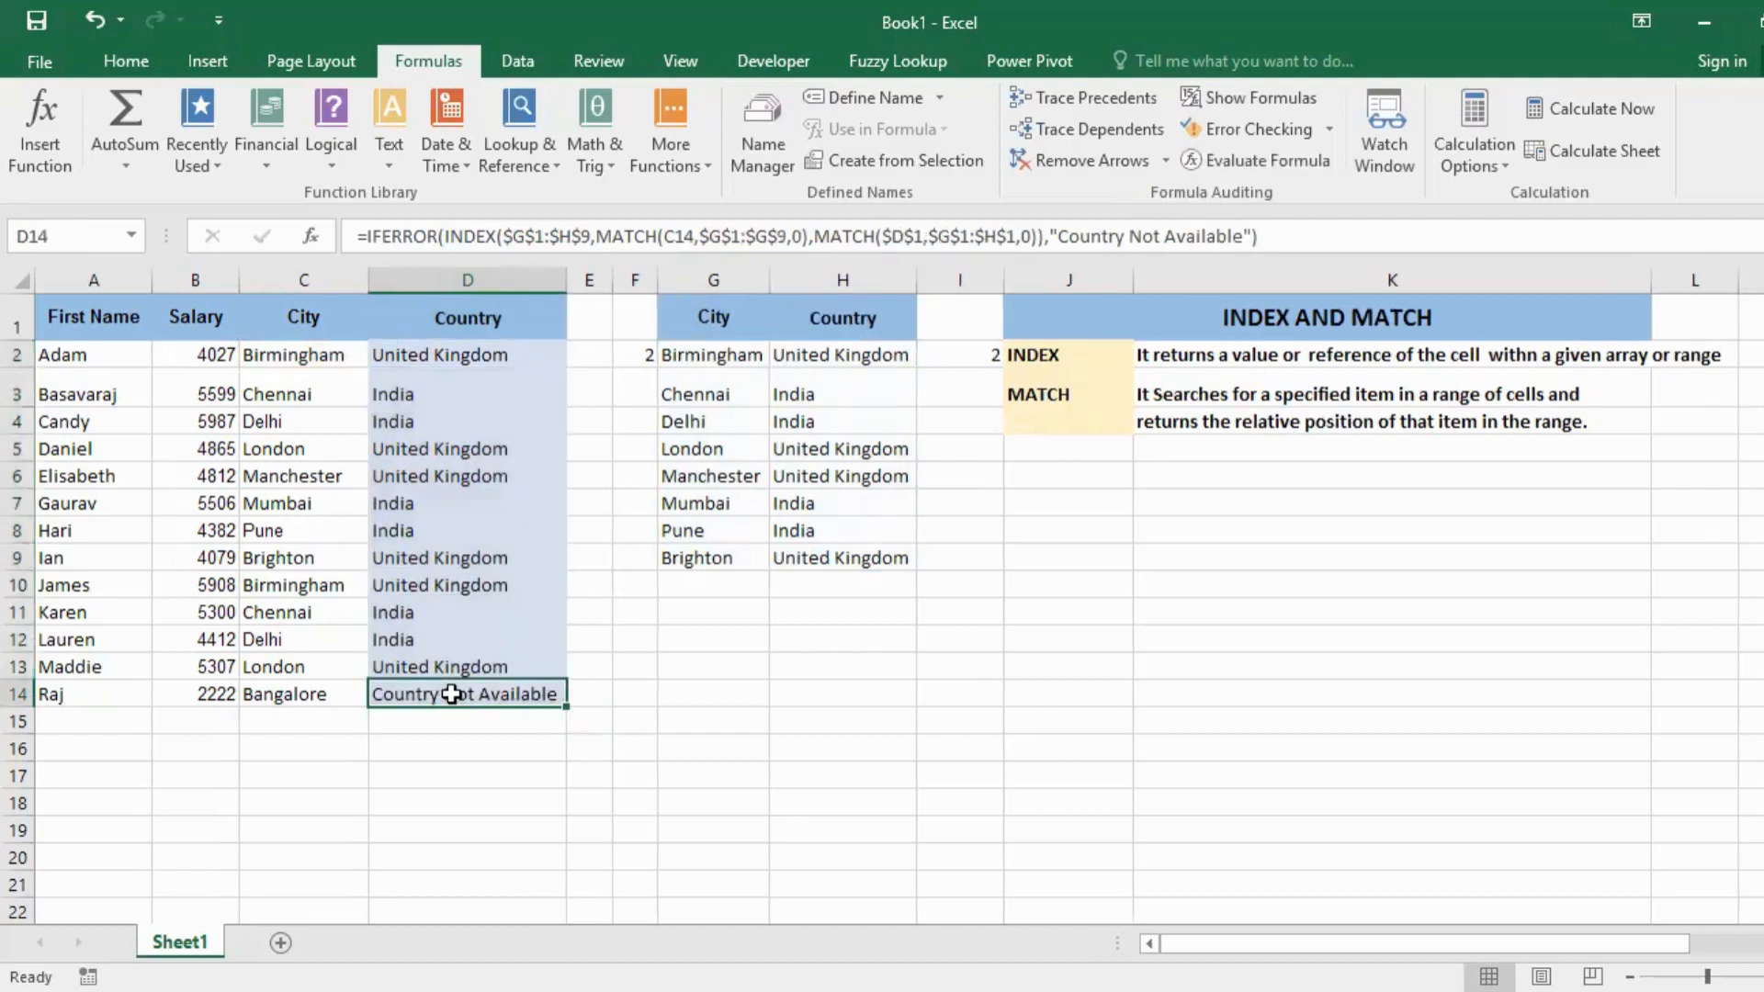
click(126, 62)
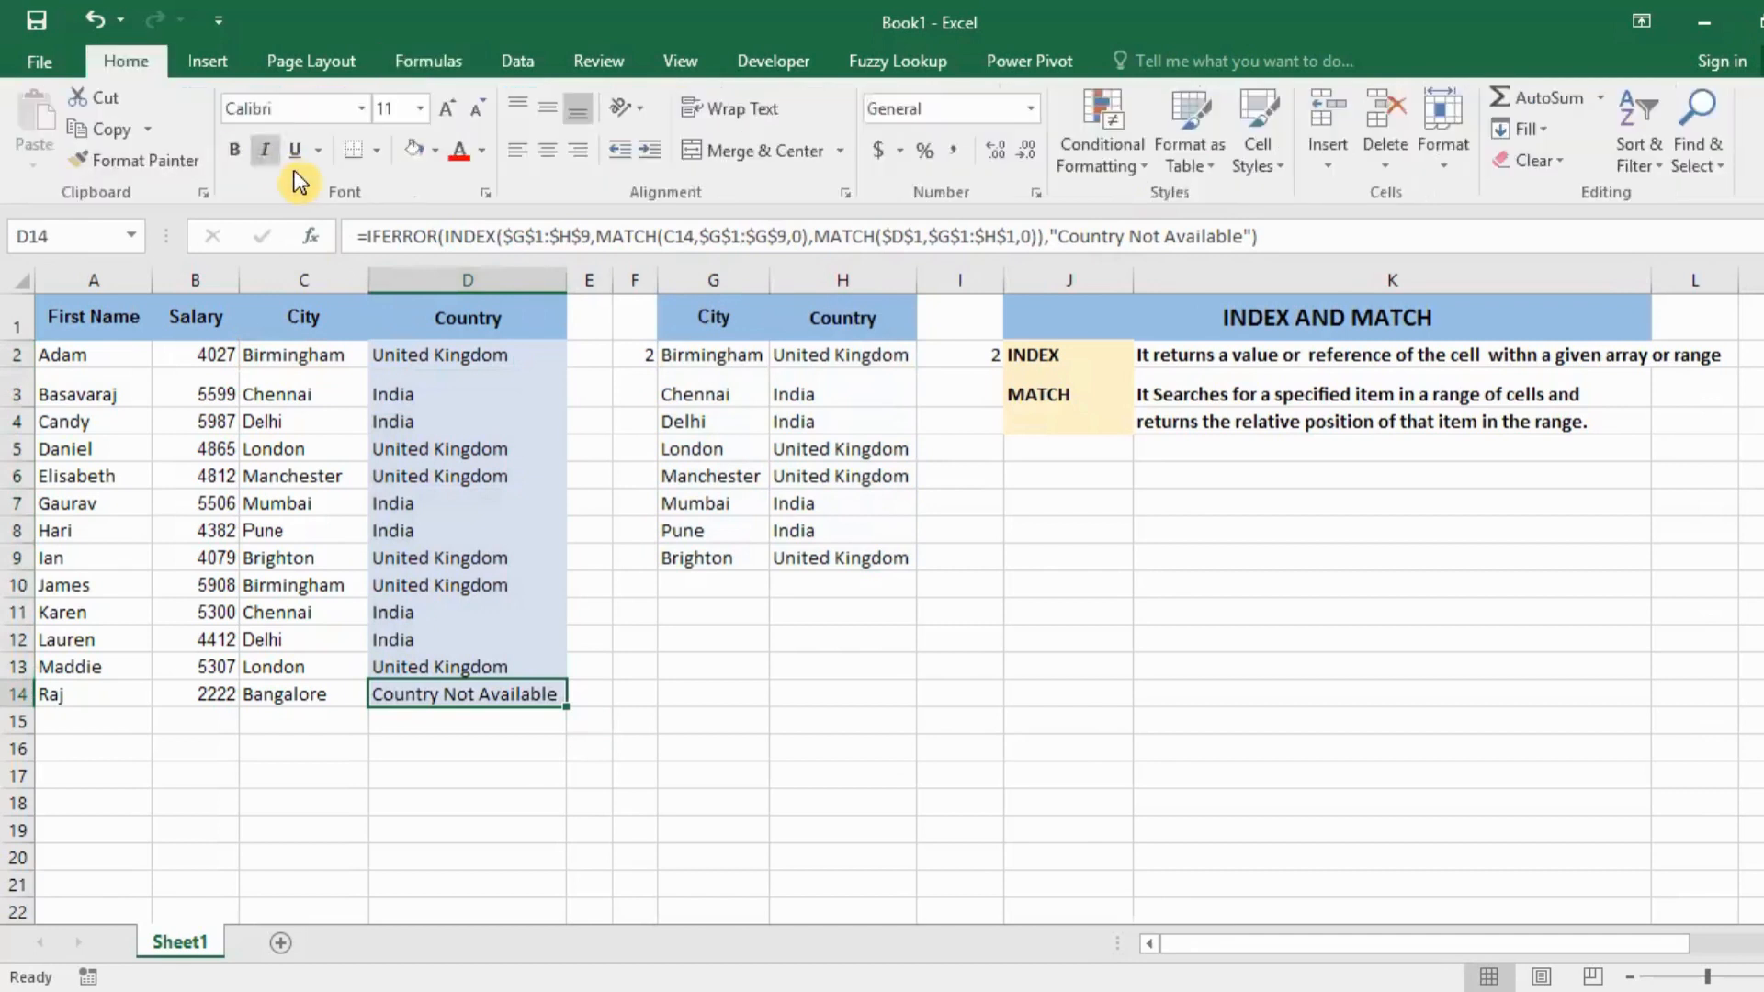
click(408, 151)
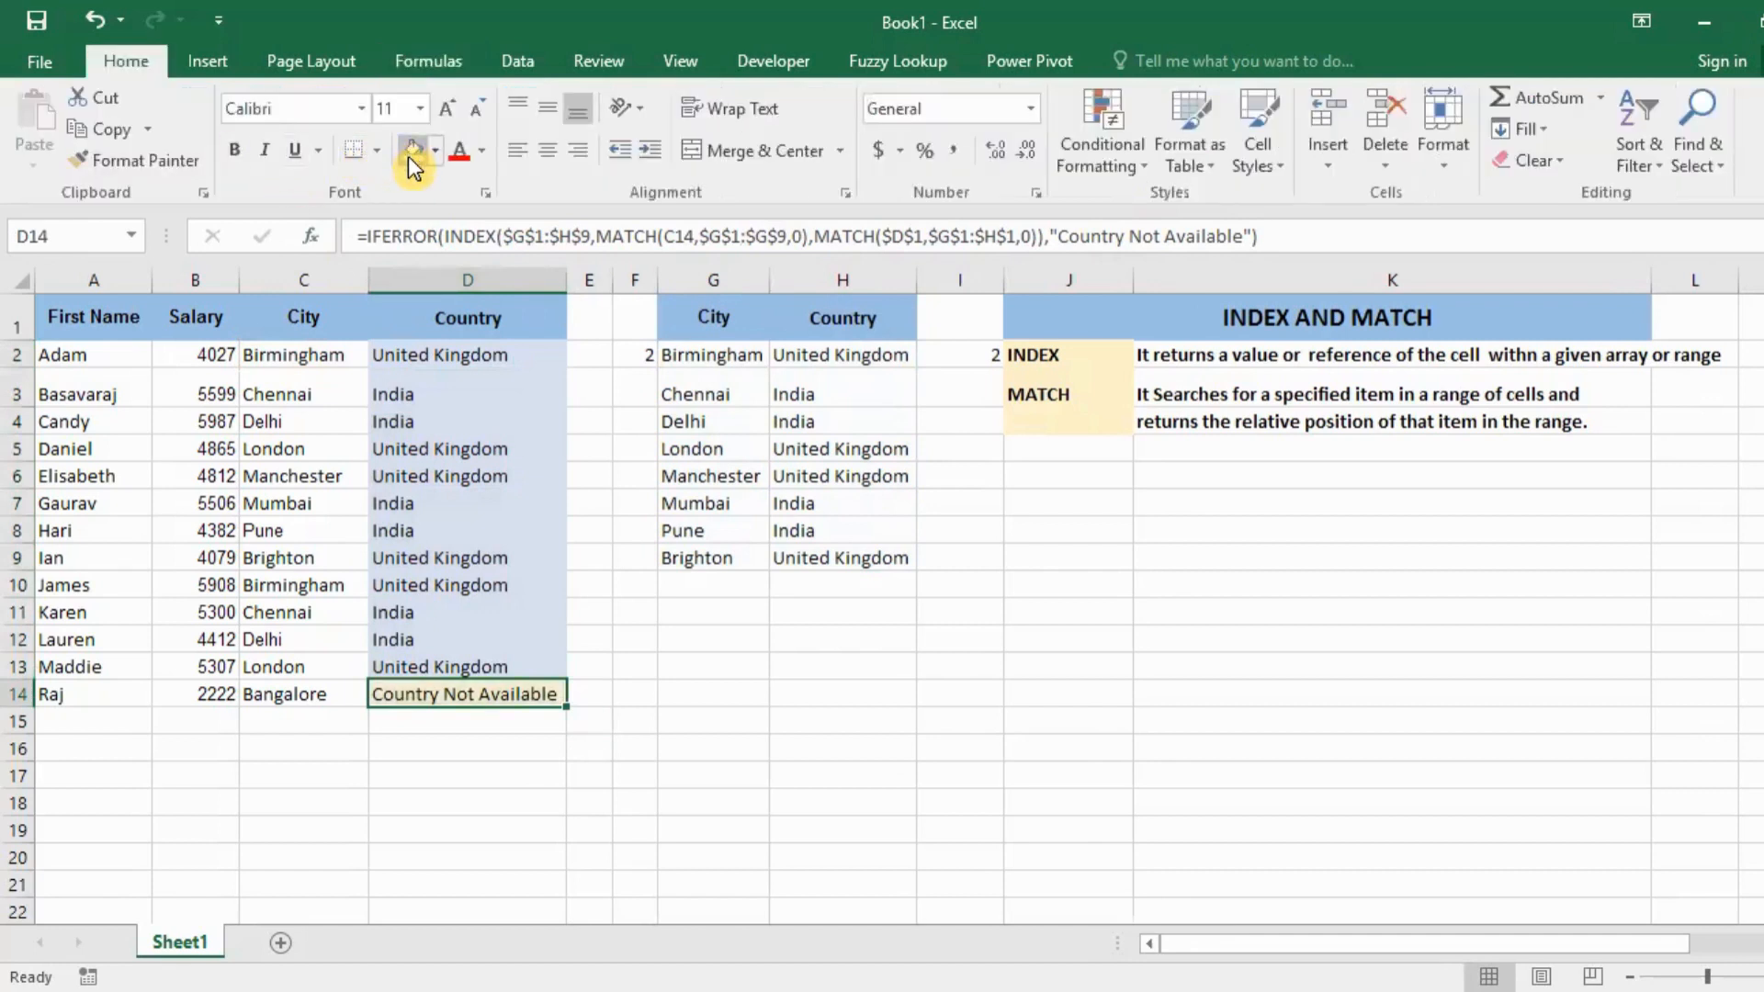
click(585, 744)
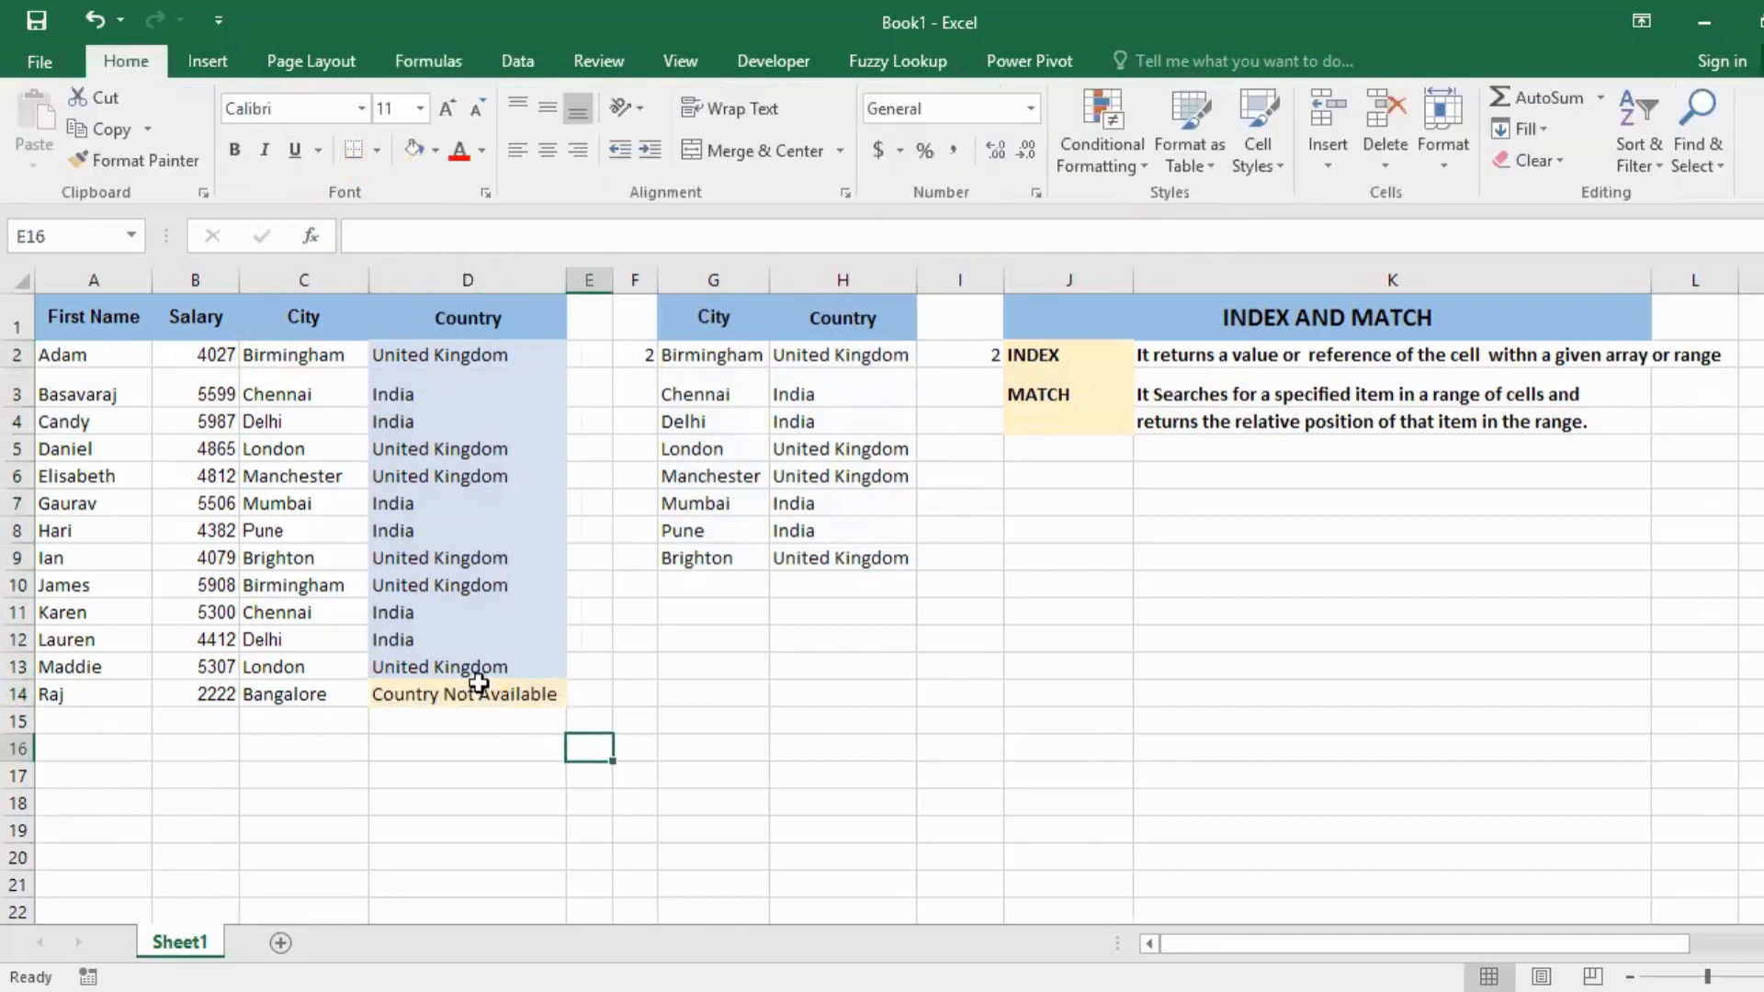
click(478, 687)
click(234, 152)
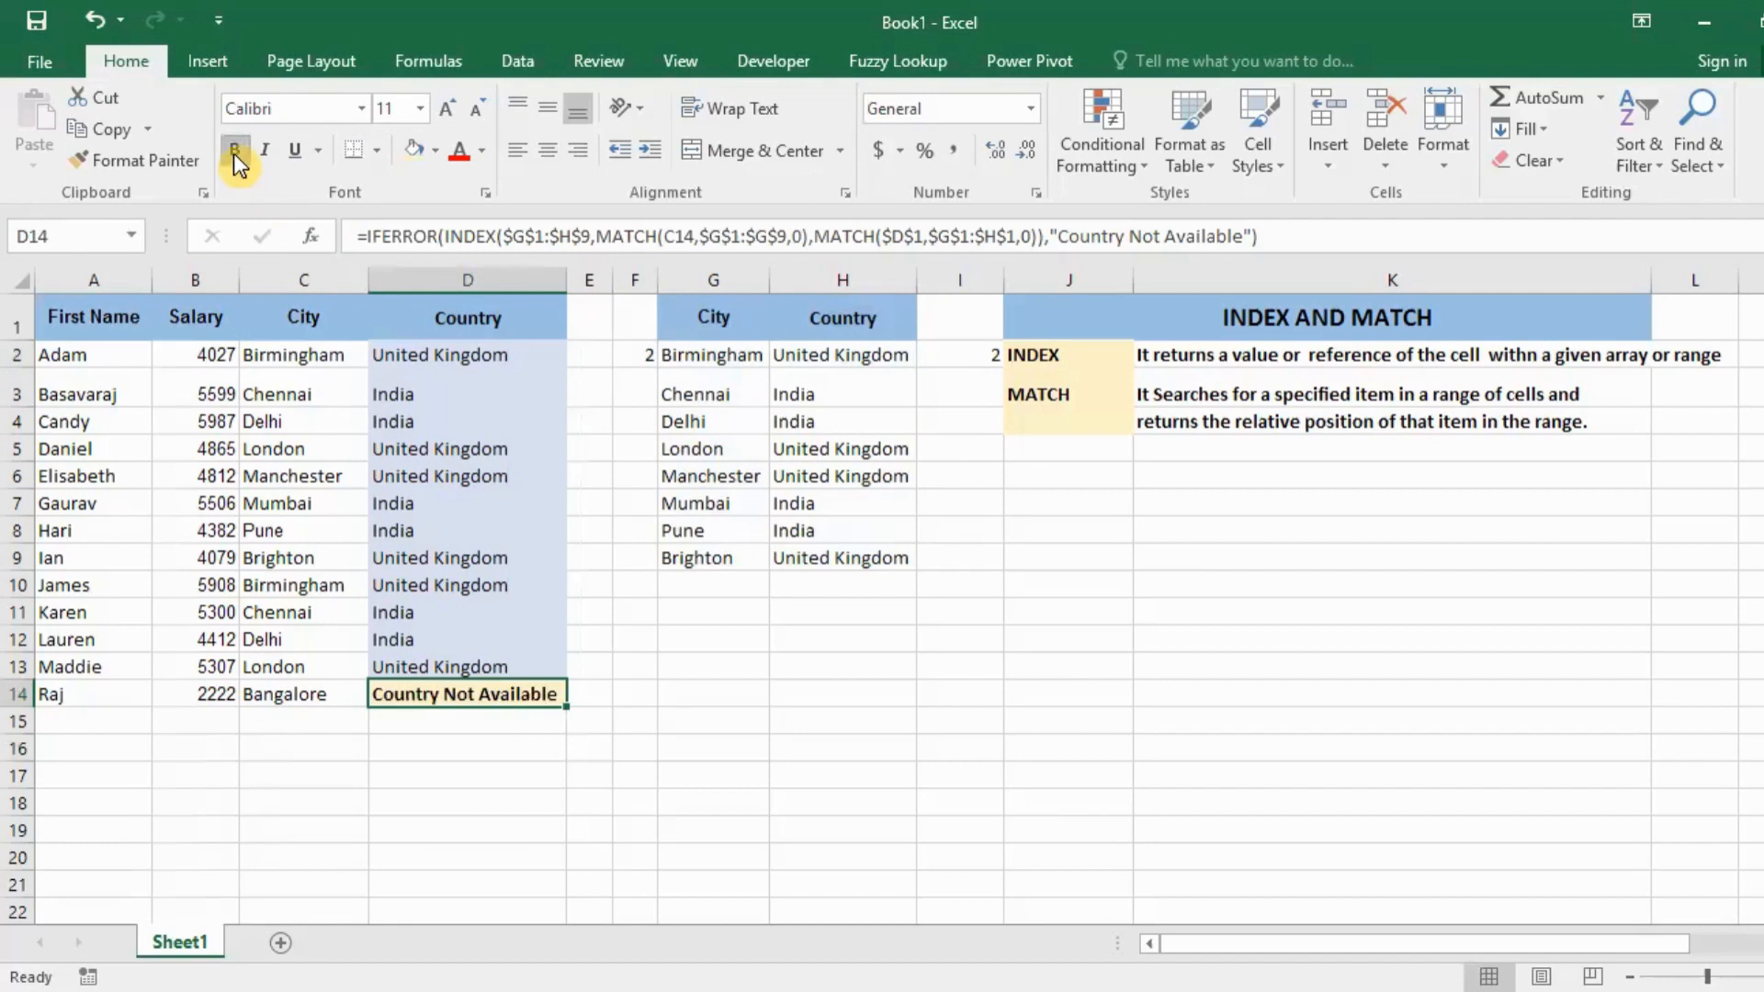
click(650, 758)
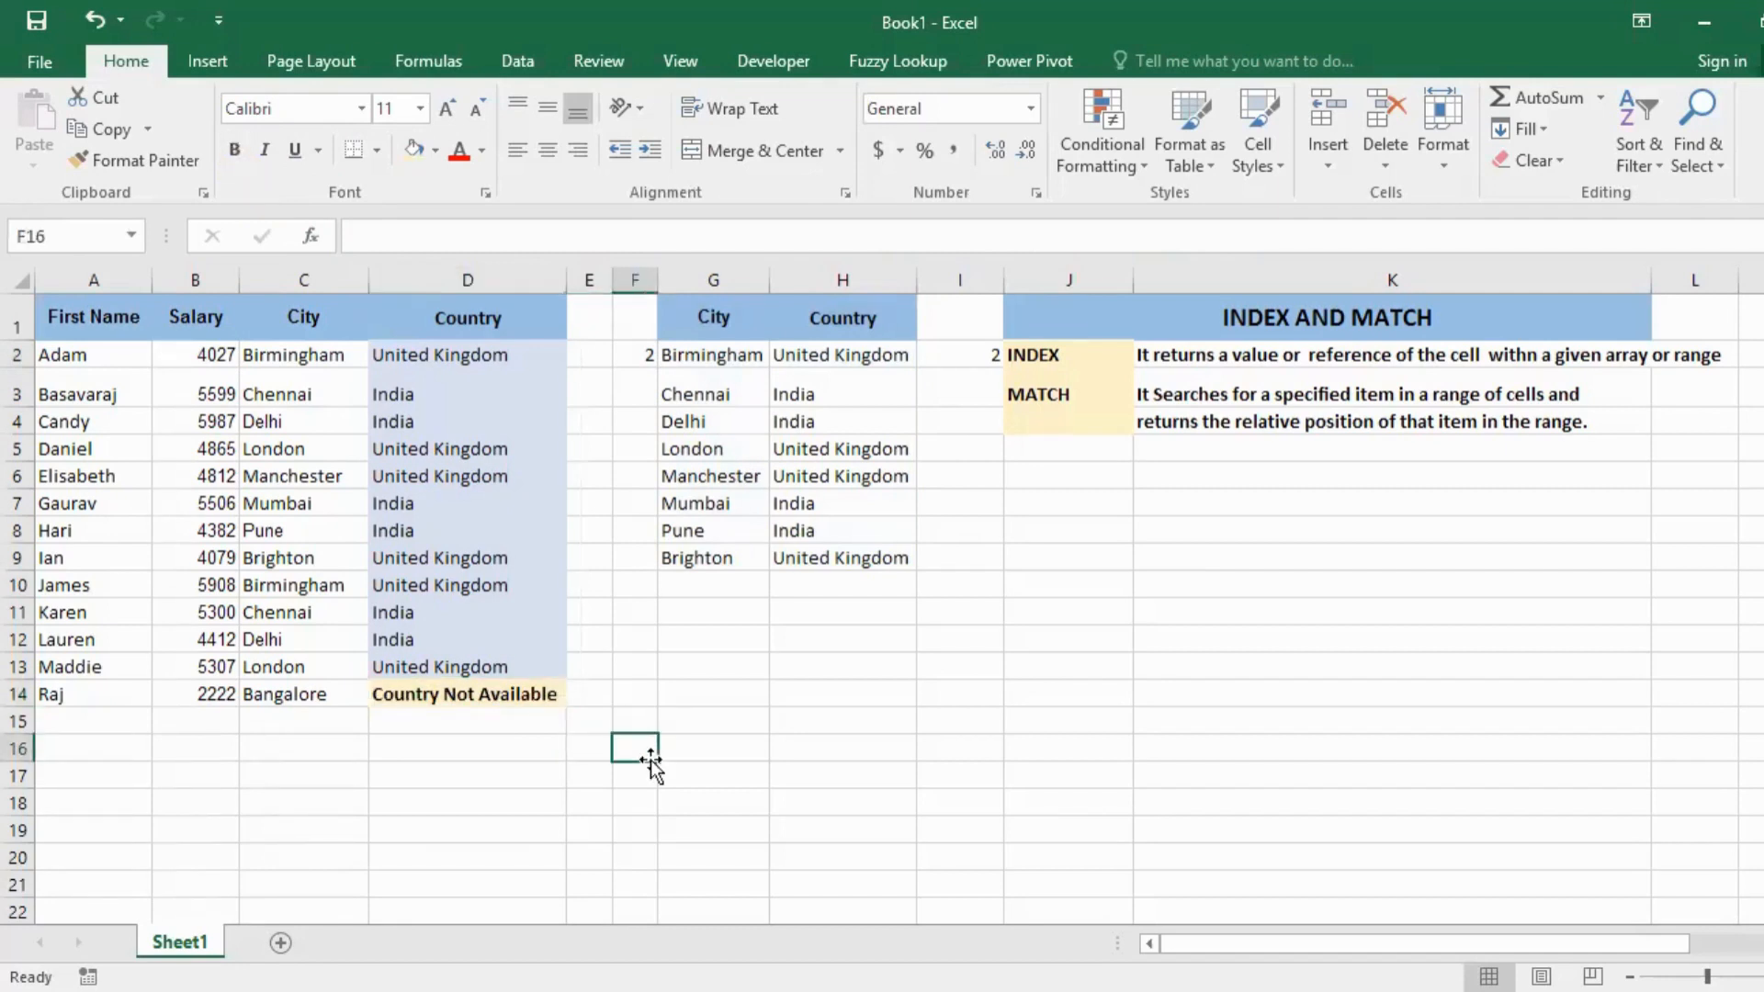
- Review the Country results in D1:D14 against the City column, and check the IFERROR formula in D2
click(457, 721)
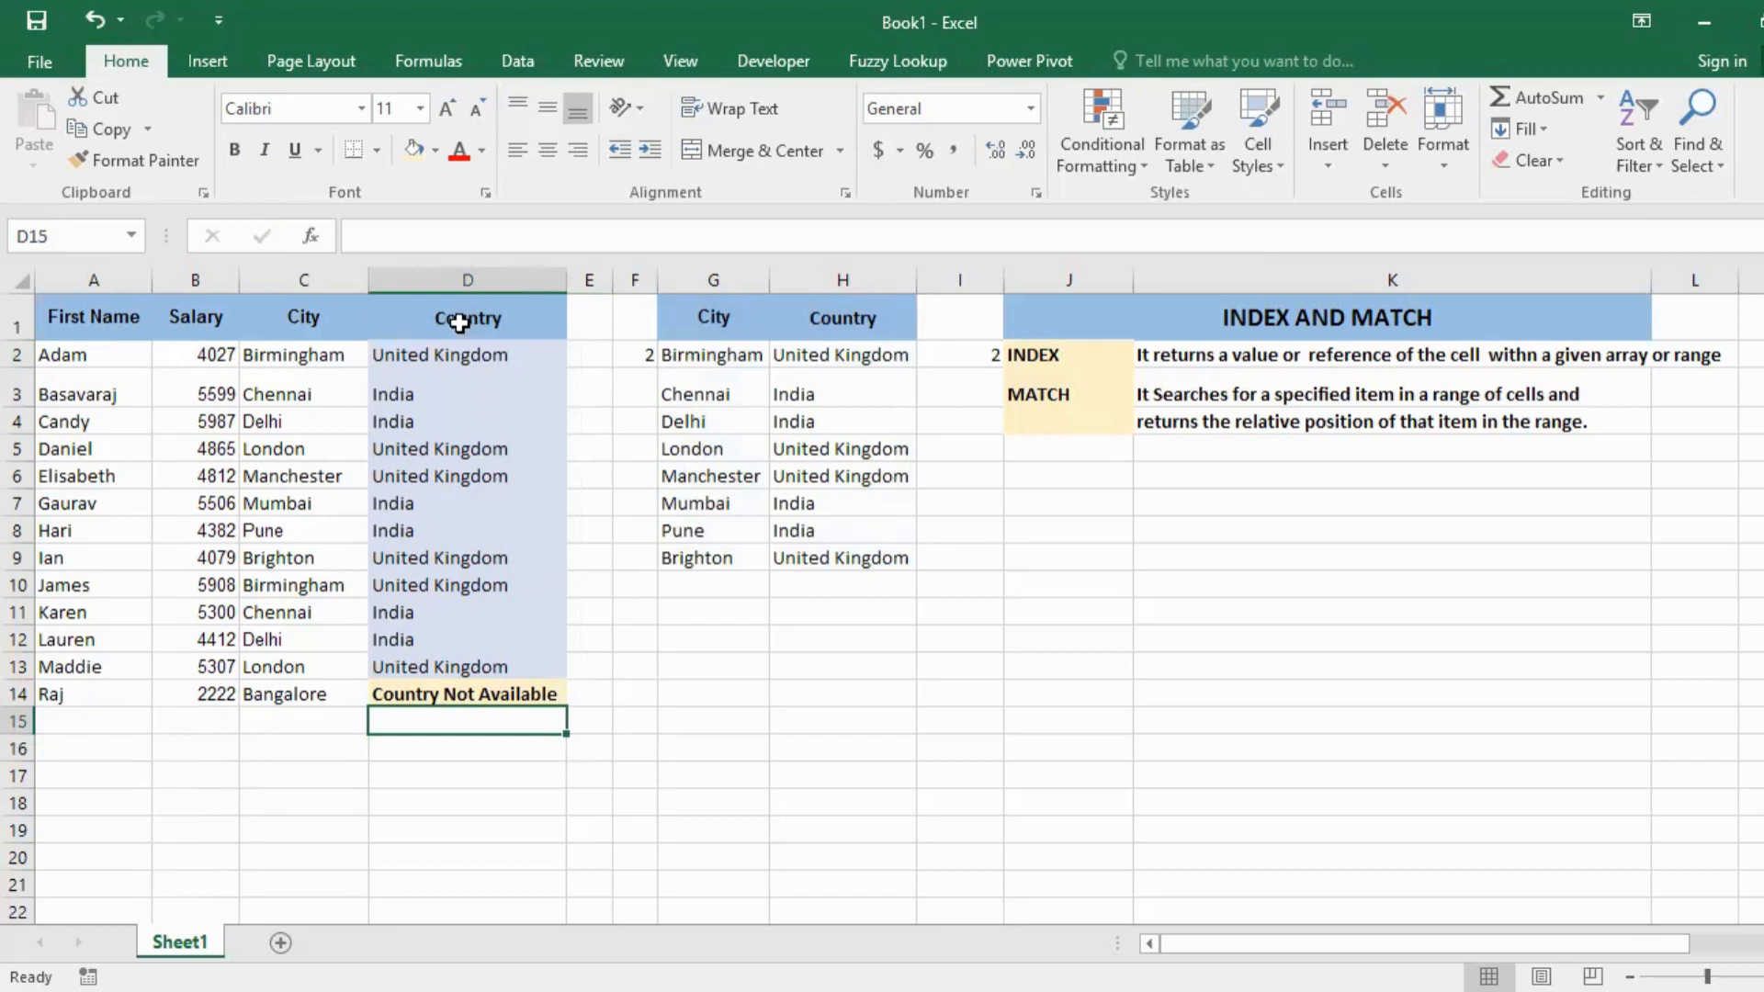
drag(459, 322, 491, 695)
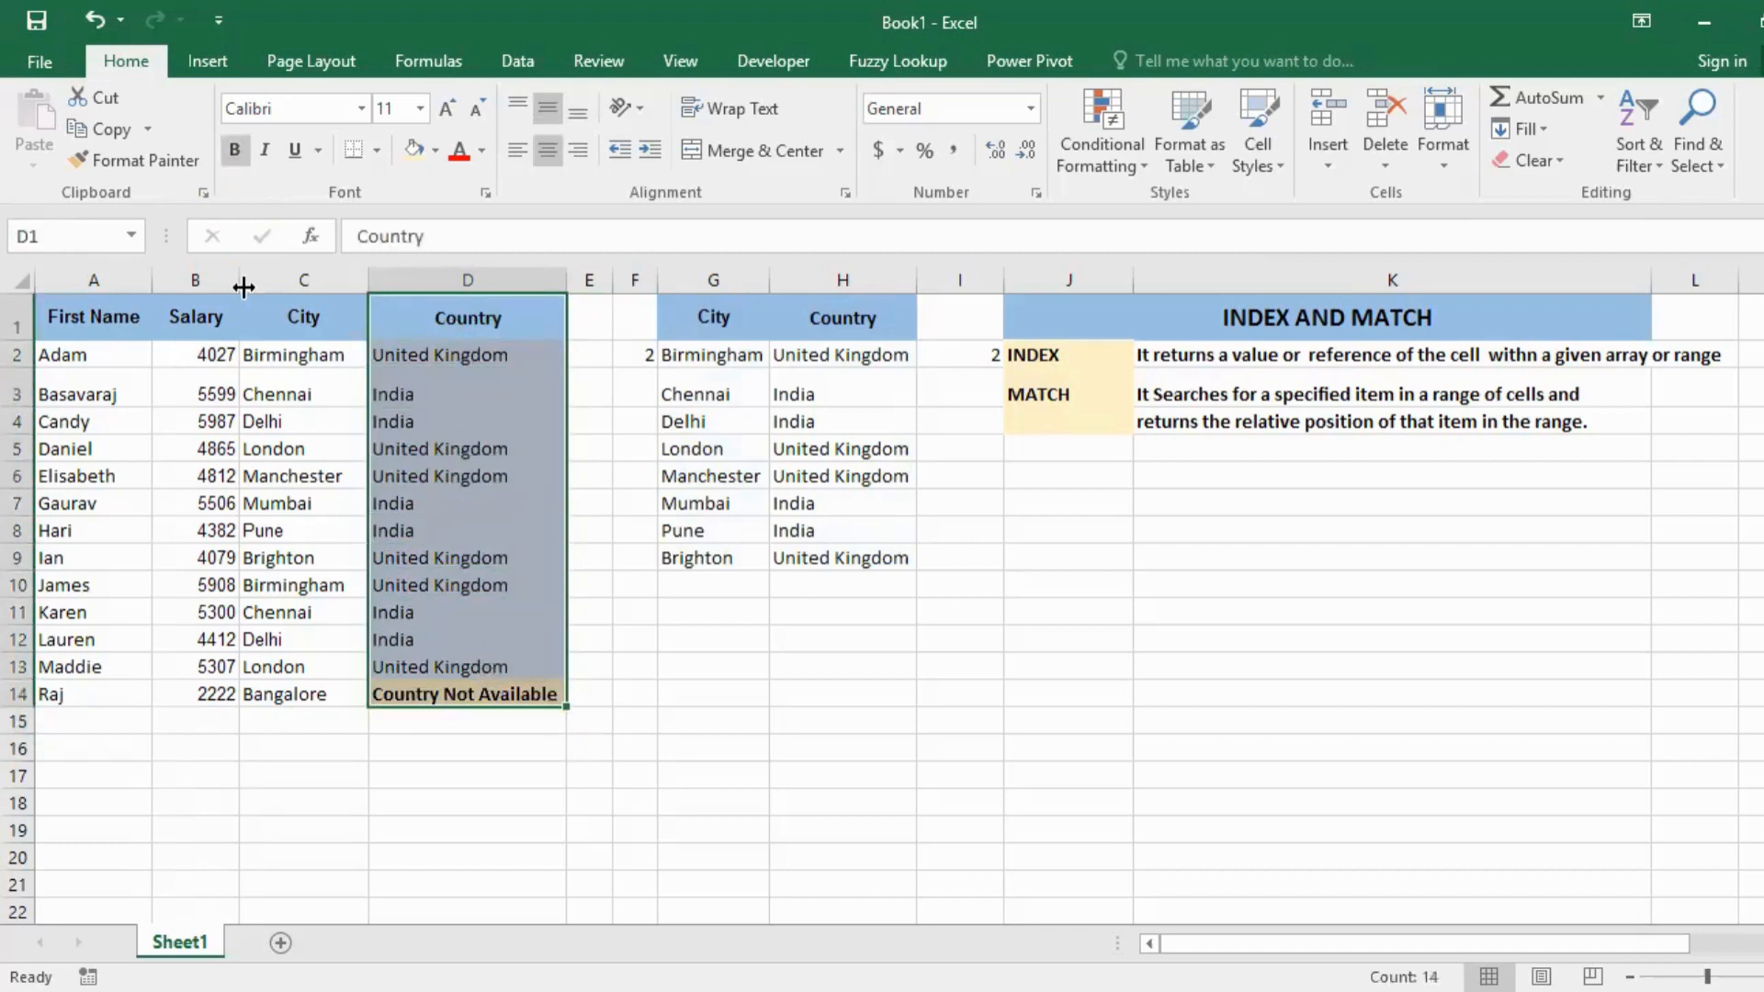
drag(266, 318, 311, 682)
click(595, 315)
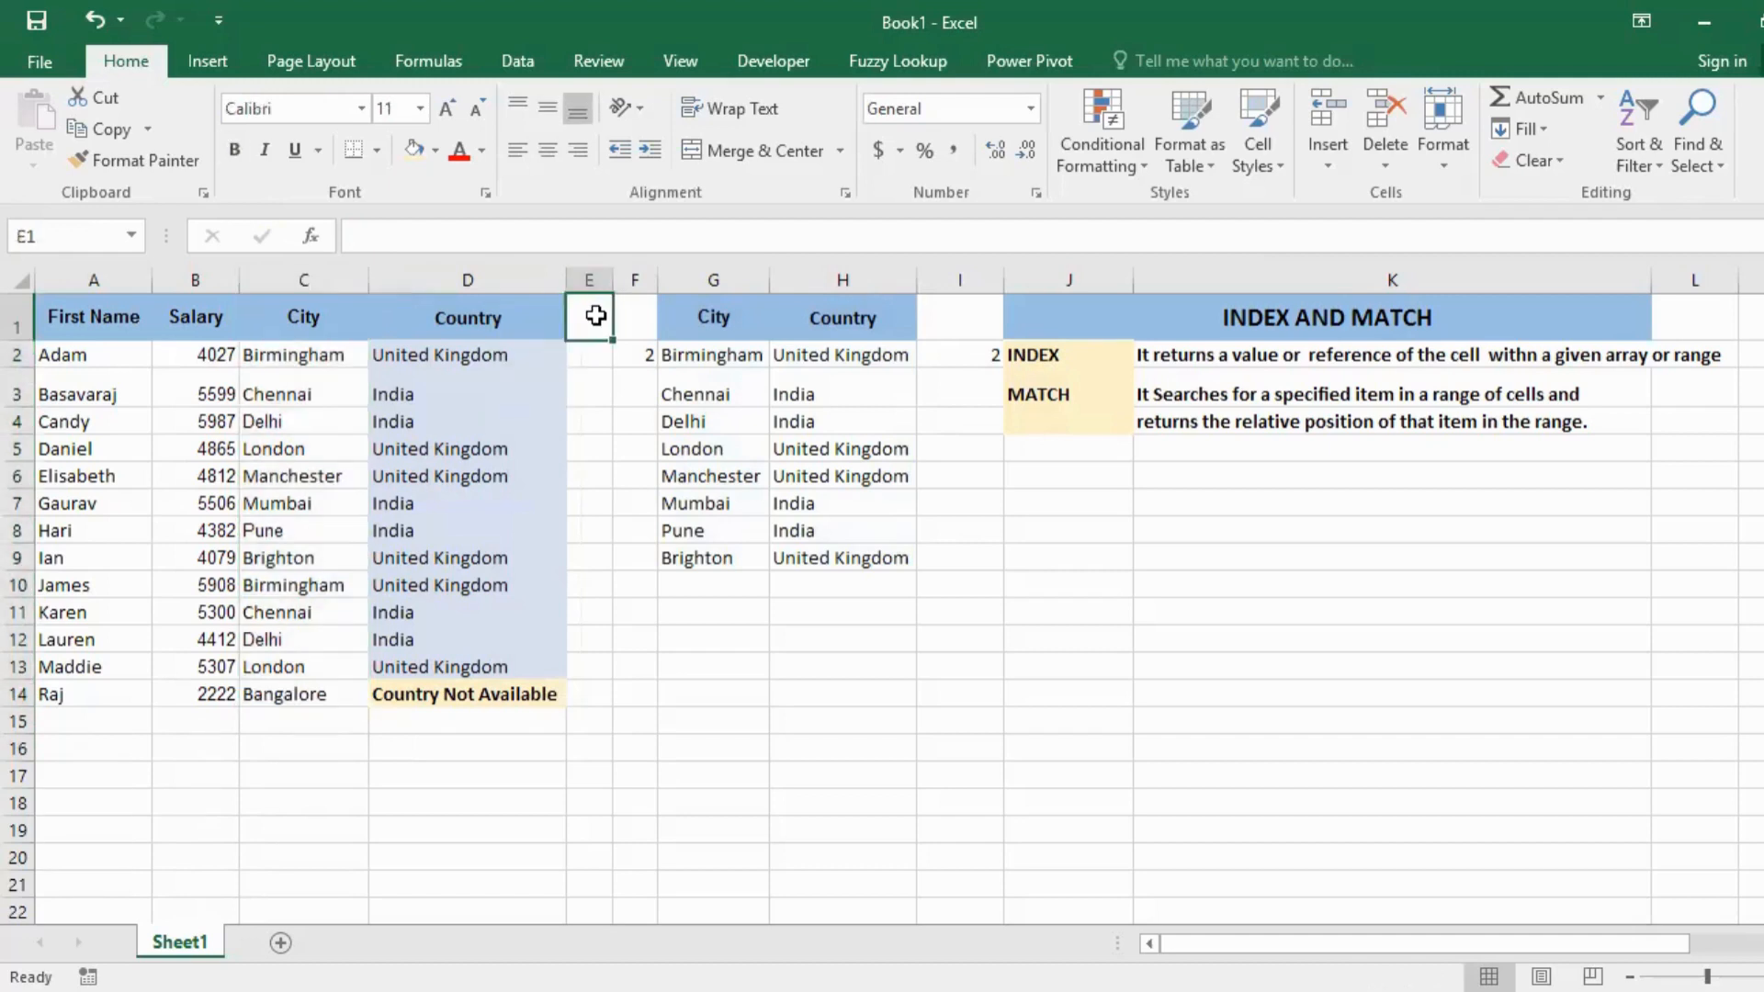
click(512, 353)
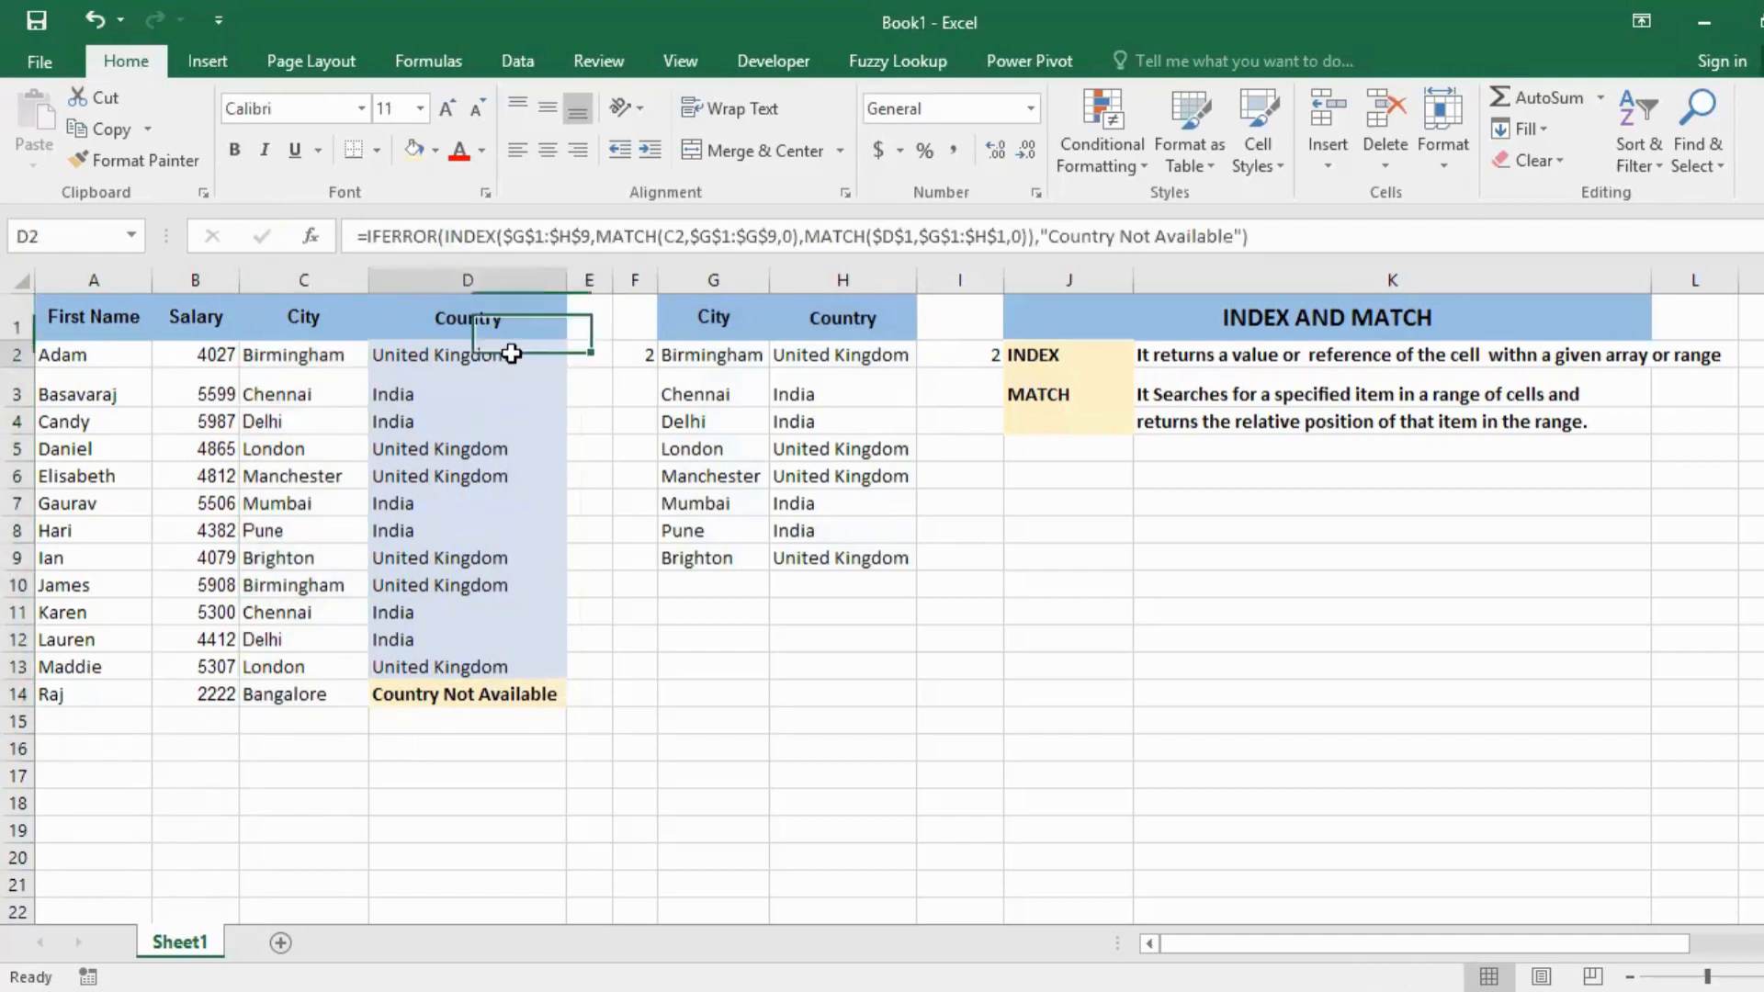